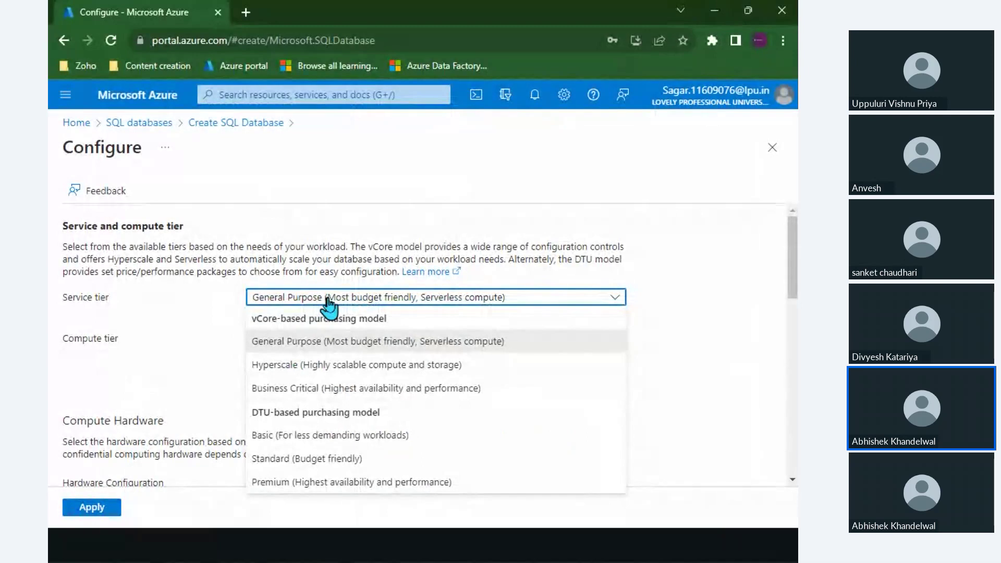
Keep General Purpose at 4 vCores, estimated at 61334.89 INR a month.
{"action": "left_click", "coordinate": [304, 349]}
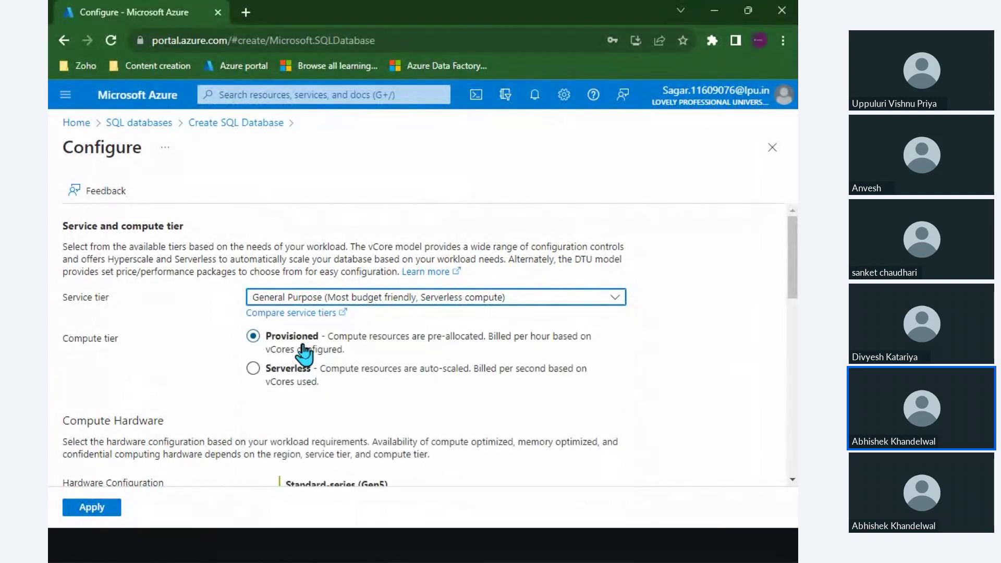
{"action": "scroll", "coordinate": [304, 349], "scroll_direction": "down", "scroll_amount": 6}
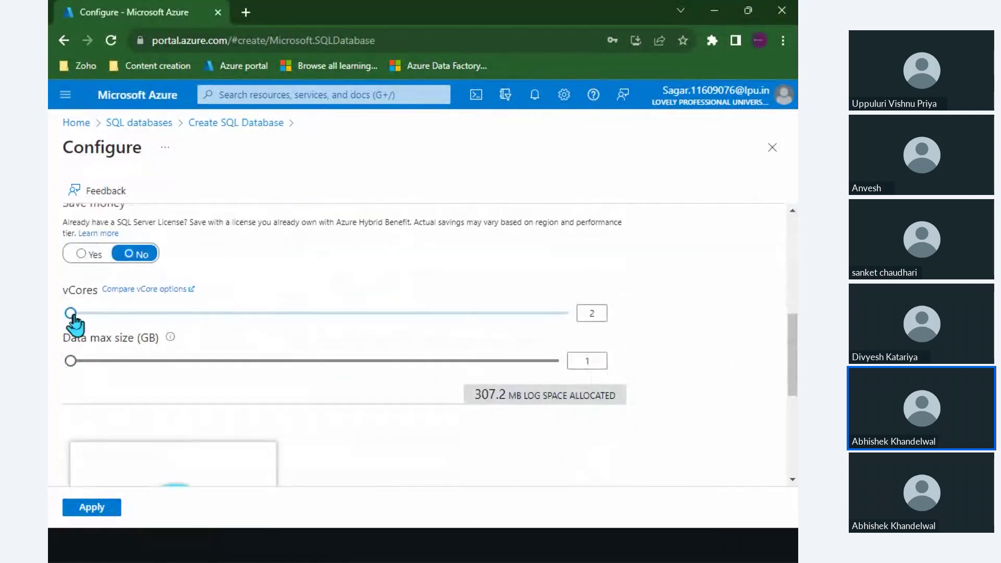
{"action": "left_click_drag", "start_coordinate": [71, 315], "coordinate": [104, 314]}
{"action": "scroll", "coordinate": [239, 315], "scroll_direction": "down", "scroll_amount": 2}
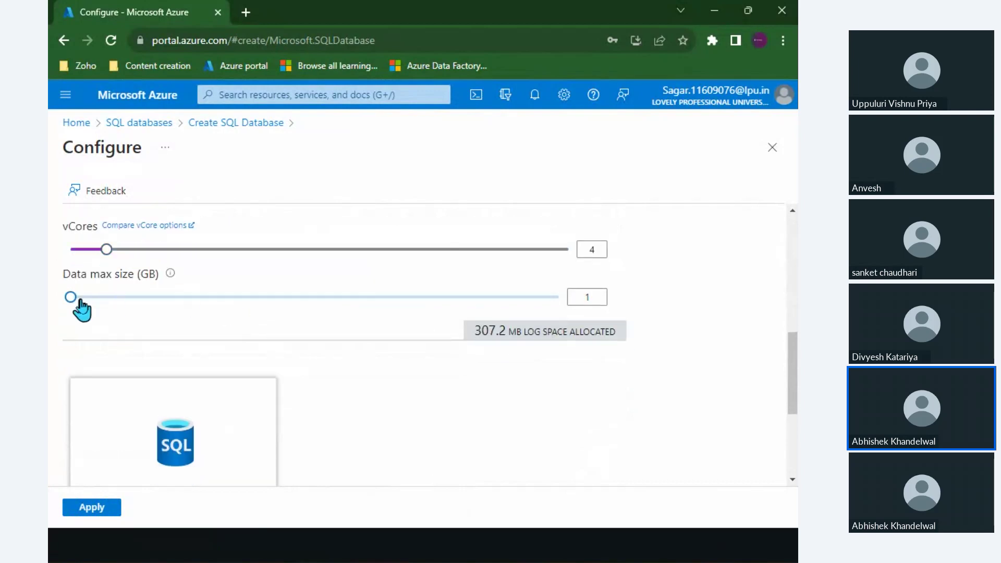
{"action": "scroll", "coordinate": [334, 336], "scroll_direction": "down", "scroll_amount": 5}
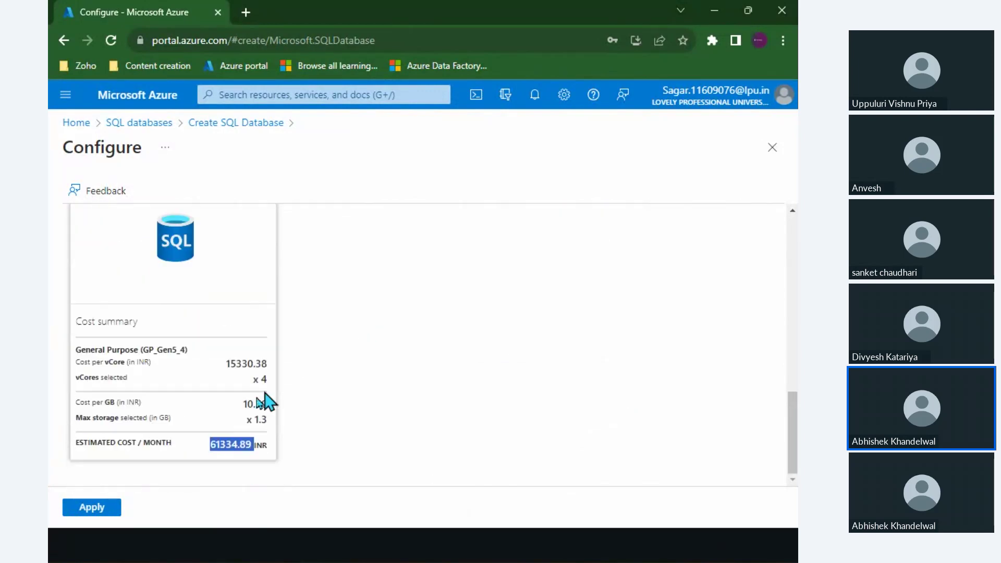
{"action": "scroll", "coordinate": [339, 425], "scroll_direction": "up", "scroll_amount": 10}
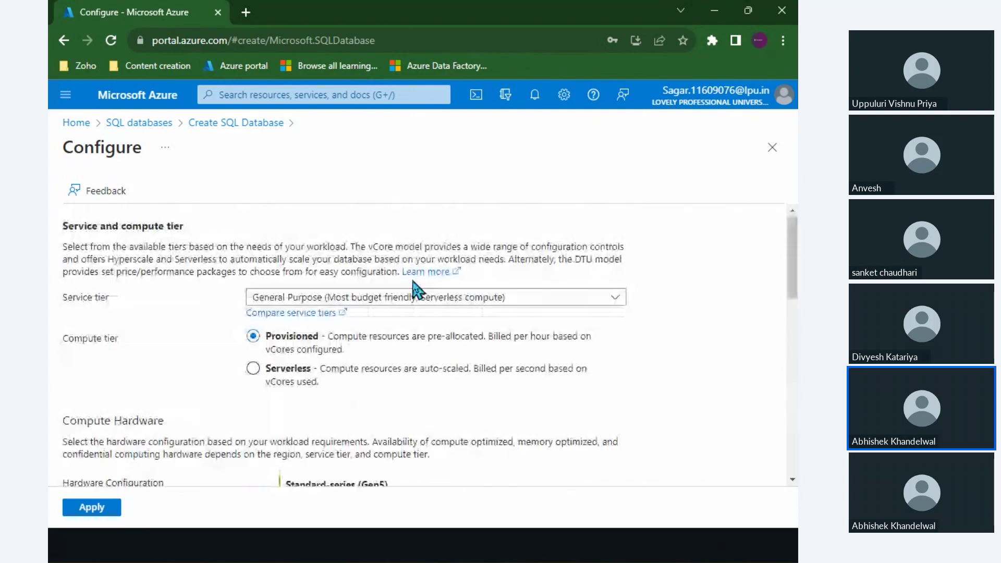
Switch to Serverless compute, showing Max vCores 2 and Min vCores 0.5.
{"action": "left_click", "coordinate": [356, 303]}
{"action": "key", "text": "Escape"}
{"action": "left_click", "coordinate": [312, 370]}
{"action": "scroll", "coordinate": [313, 339], "scroll_direction": "down", "scroll_amount": 4}
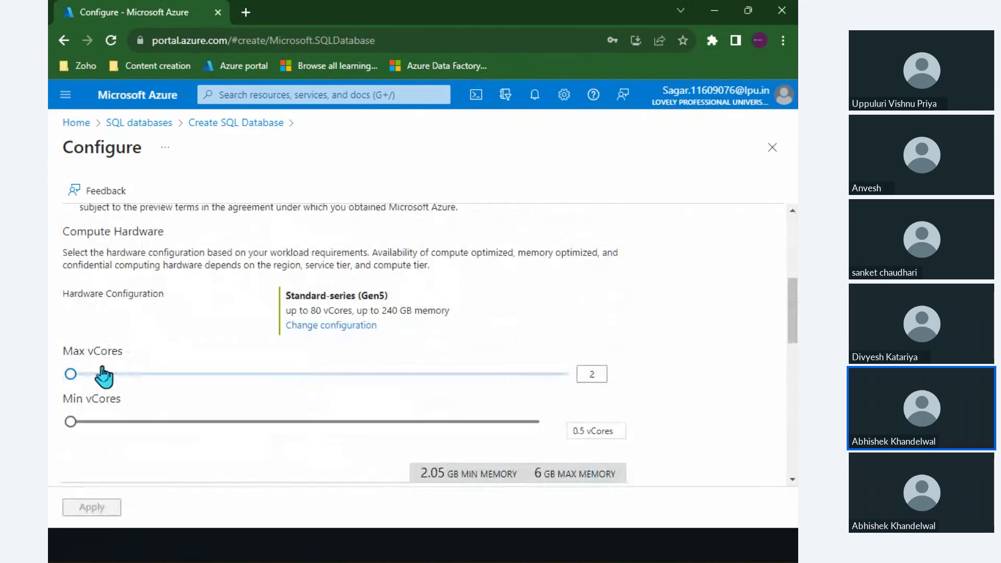
Raise serverless Max vCores from 2 to 4 and review the resulting costs.
{"action": "left_click_drag", "start_coordinate": [76, 374], "coordinate": [110, 376]}
{"action": "scroll", "coordinate": [167, 399], "scroll_direction": "down", "scroll_amount": 6}
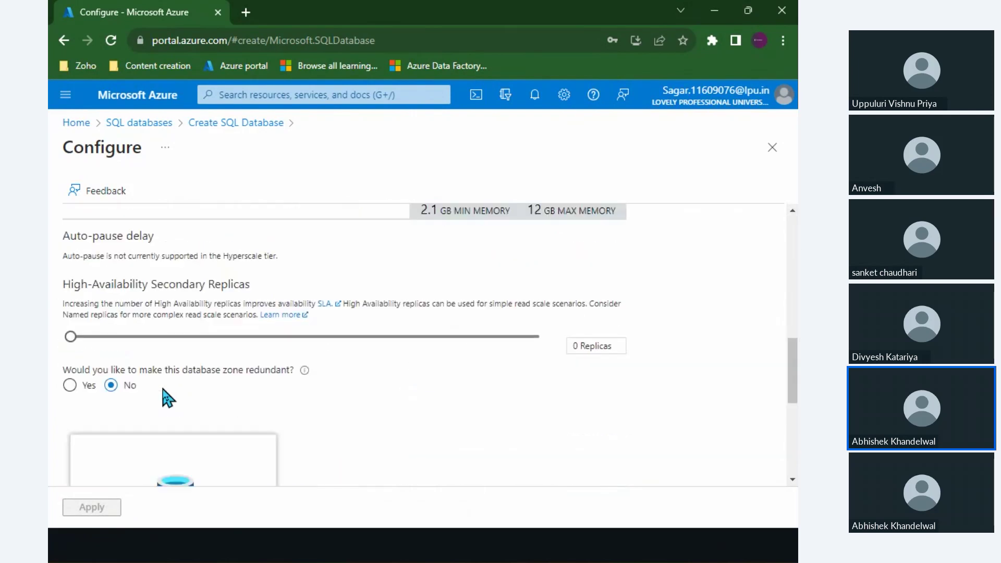
{"action": "scroll", "coordinate": [167, 399], "scroll_direction": "up", "scroll_amount": 2}
{"action": "scroll", "coordinate": [182, 398], "scroll_direction": "up", "scroll_amount": 1}
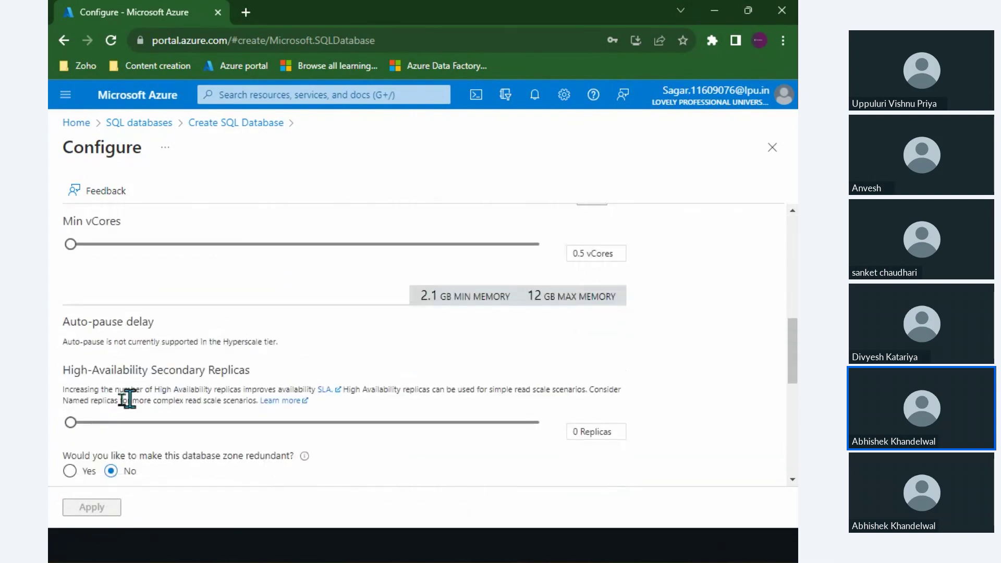
{"action": "scroll", "coordinate": [157, 397], "scroll_direction": "down", "scroll_amount": 7}
{"action": "scroll", "coordinate": [157, 398], "scroll_direction": "up", "scroll_amount": 3}
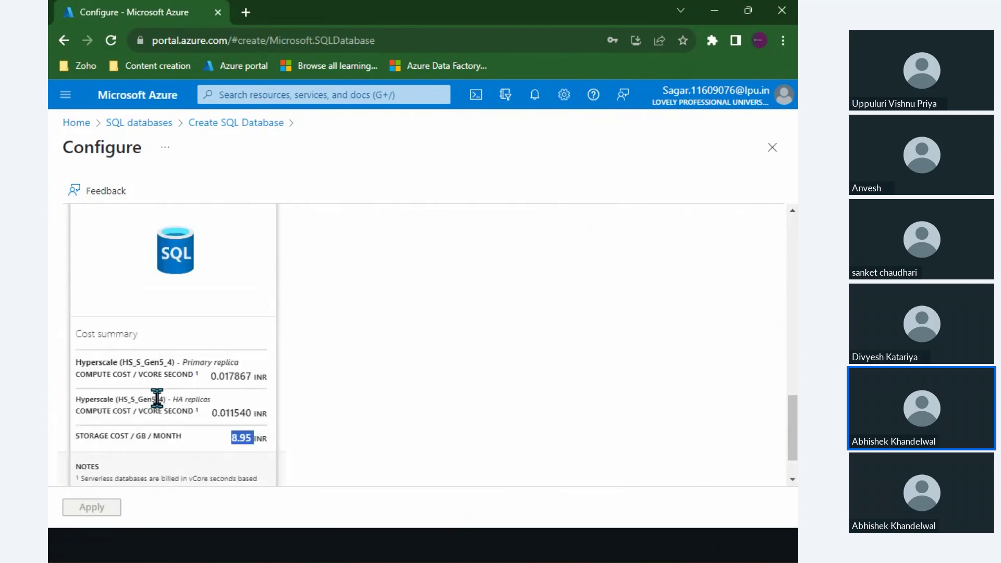
{"action": "scroll", "coordinate": [157, 398], "scroll_direction": "down", "scroll_amount": 4}
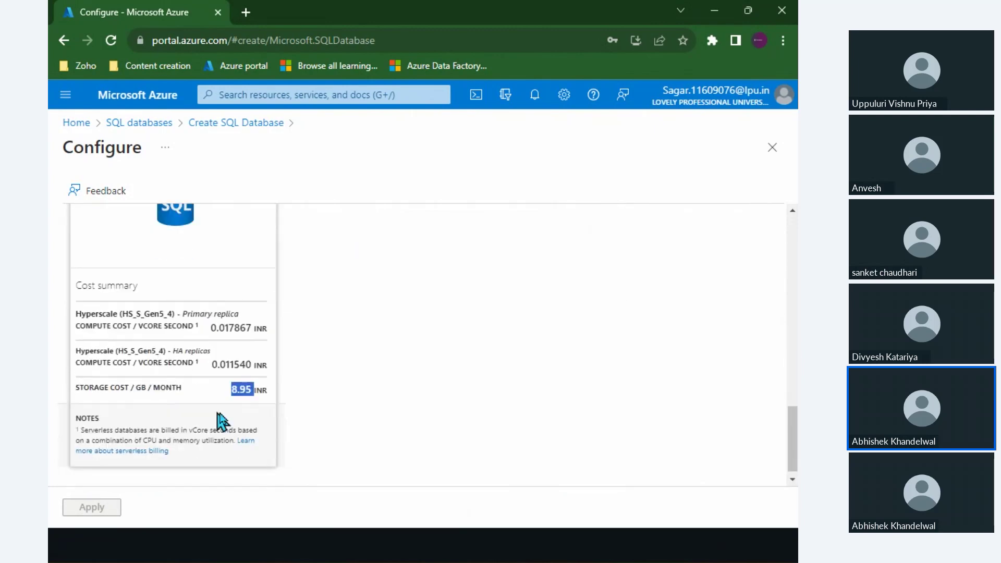
{"action": "scroll", "coordinate": [243, 388], "scroll_direction": "up", "scroll_amount": 4}
{"action": "scroll", "coordinate": [244, 389], "scroll_direction": "down", "scroll_amount": 2}
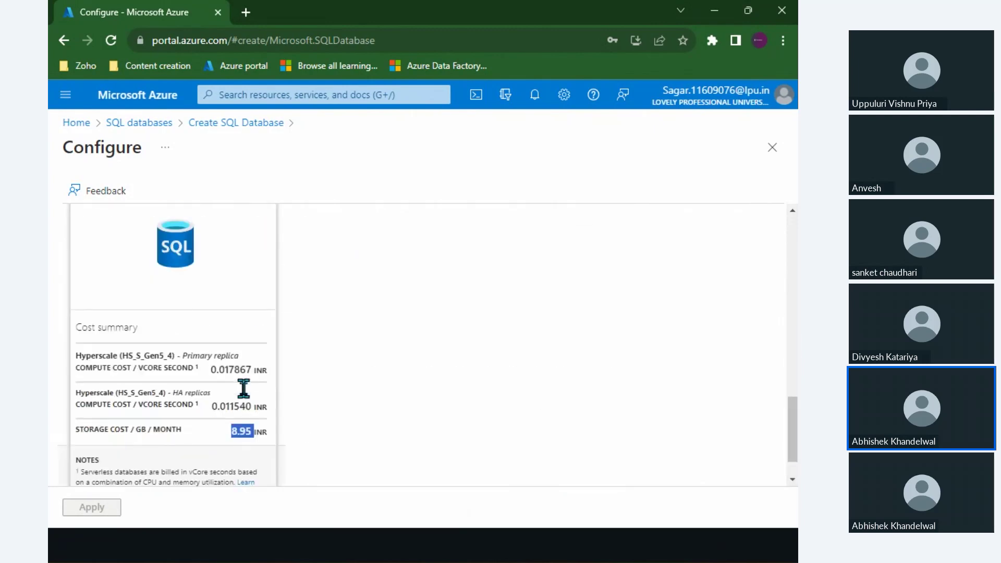
{"action": "scroll", "coordinate": [297, 404], "scroll_direction": "up", "scroll_amount": 1}
{"action": "scroll", "coordinate": [292, 365], "scroll_direction": "up", "scroll_amount": 5}
Switch back to Provisioned compute on Hyperscale with 4 vCores.
{"action": "left_click", "coordinate": [277, 308]}
{"action": "scroll", "coordinate": [276, 308], "scroll_direction": "down", "scroll_amount": 4}
{"action": "scroll", "coordinate": [277, 308], "scroll_direction": "down", "scroll_amount": 5}
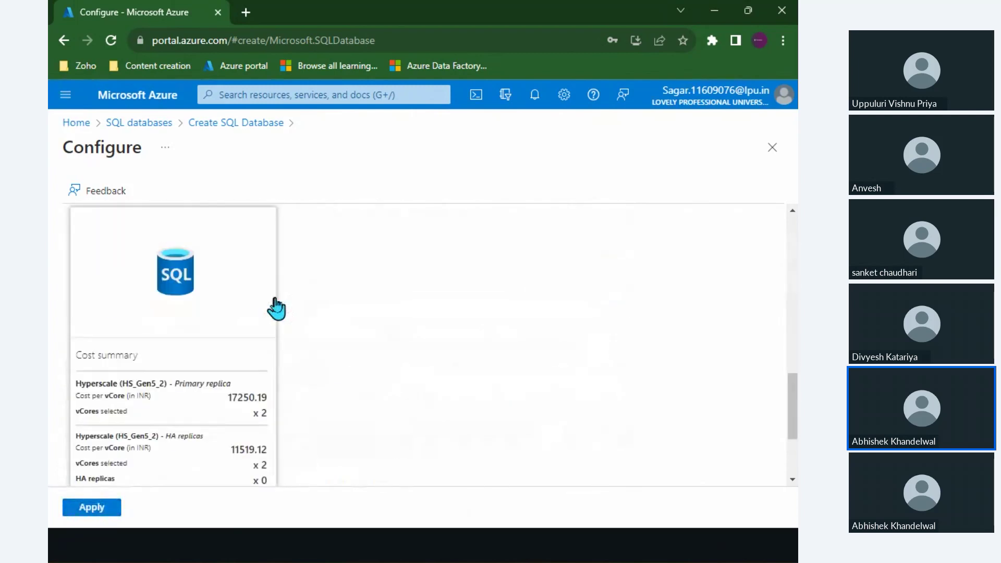
{"action": "scroll", "coordinate": [277, 309], "scroll_direction": "up", "scroll_amount": 5}
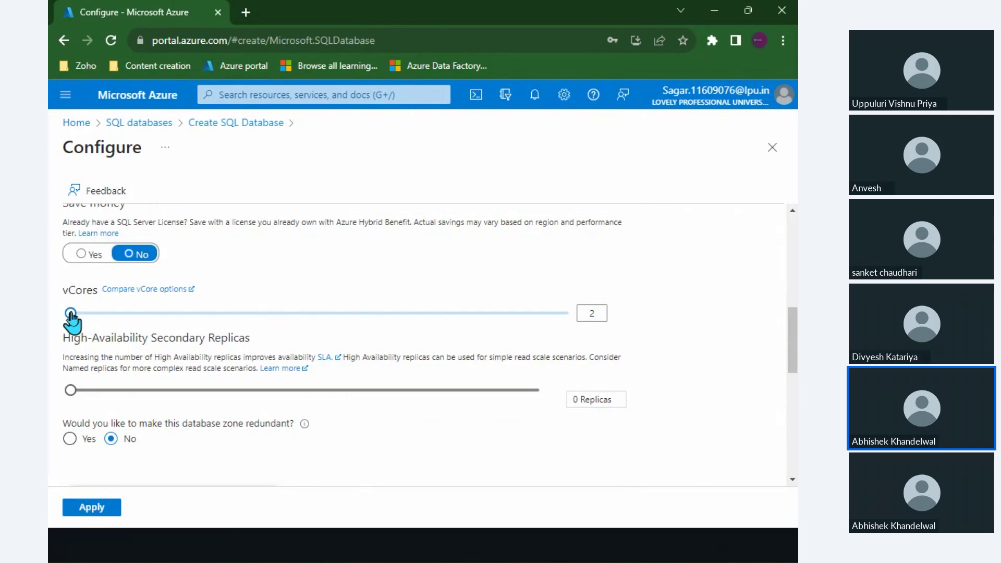
{"action": "left_click_drag", "start_coordinate": [70, 313], "coordinate": [103, 314]}
{"action": "scroll", "coordinate": [179, 357], "scroll_direction": "down", "scroll_amount": 4}
{"action": "scroll", "coordinate": [180, 355], "scroll_direction": "down", "scroll_amount": 2}
{"action": "scroll", "coordinate": [219, 438], "scroll_direction": "down", "scroll_amount": 1}
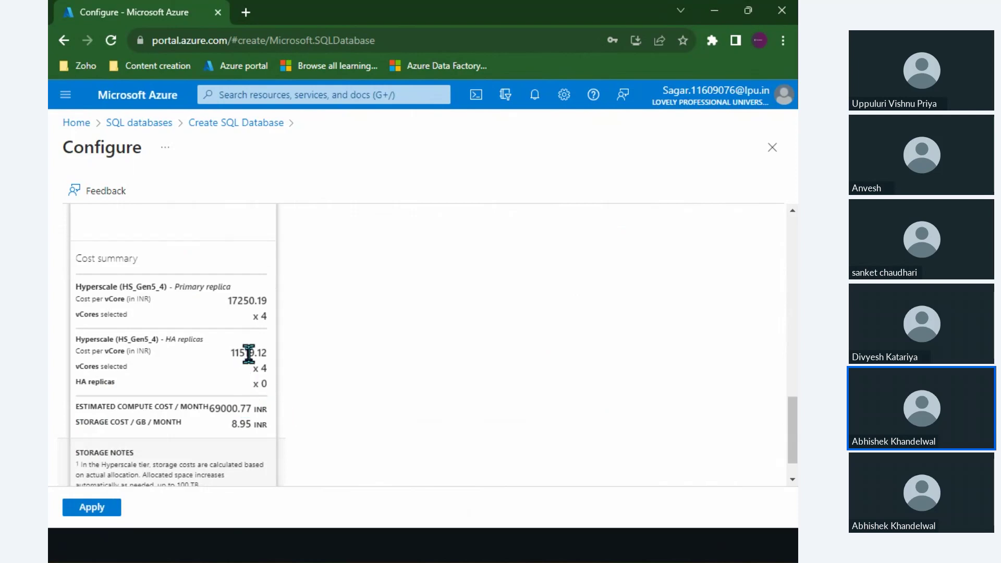
Highlight the HA replica and storage costs and the 69000.77 INR estimated compute cost.
{"action": "left_click_drag", "start_coordinate": [85, 338], "coordinate": [259, 356]}
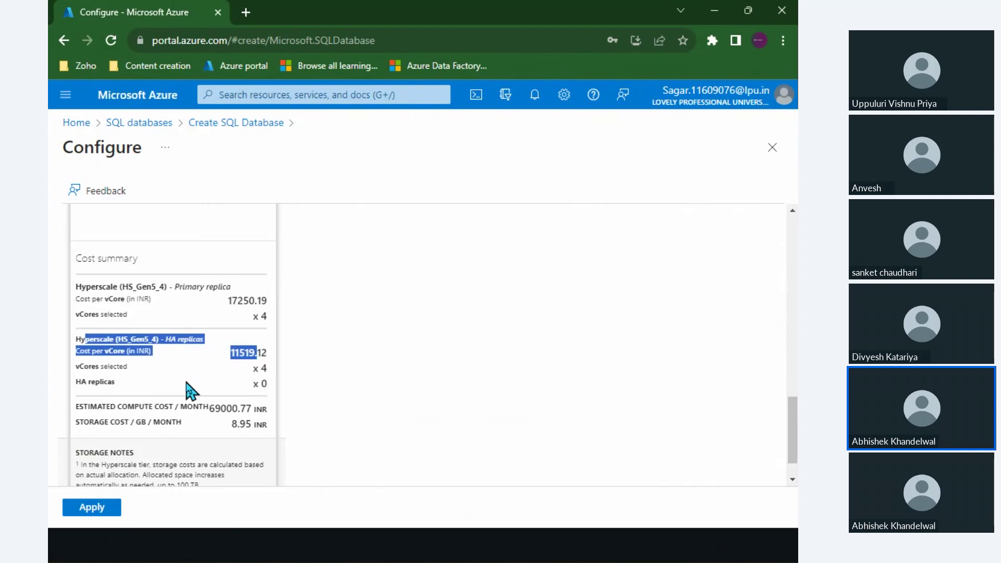
{"action": "double_click", "coordinate": [230, 408]}
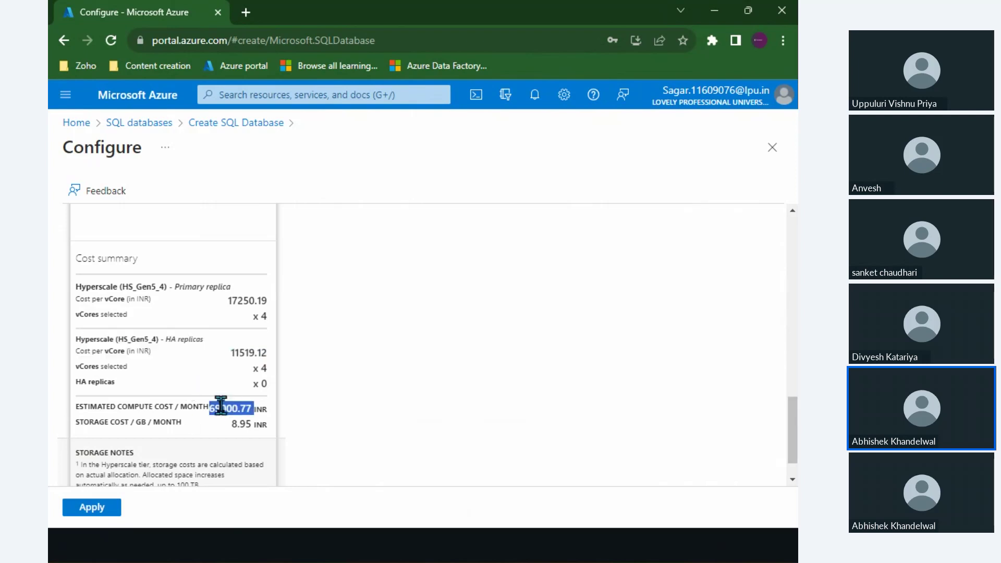
{"action": "left_click_drag", "start_coordinate": [112, 419], "coordinate": [267, 436]}
{"action": "left_click", "coordinate": [227, 408]}
{"action": "double_click", "coordinate": [227, 409]}
Choose the Business Critical service tier.
{"action": "scroll", "coordinate": [314, 436], "scroll_direction": "up", "scroll_amount": 15}
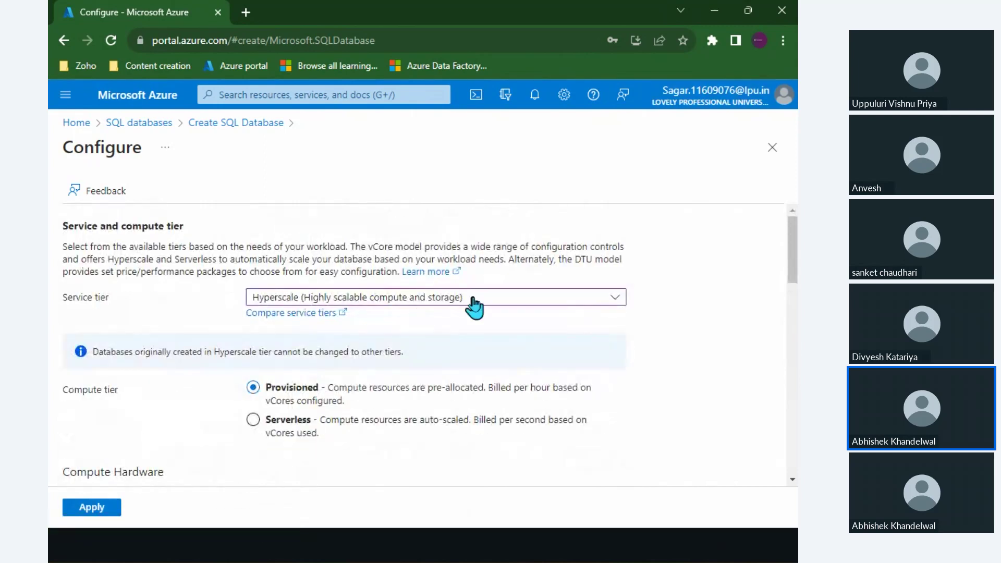
{"action": "scroll", "coordinate": [446, 308], "scroll_direction": "down", "scroll_amount": 1}
{"action": "scroll", "coordinate": [447, 307], "scroll_direction": "up", "scroll_amount": 1}
{"action": "scroll", "coordinate": [409, 395], "scroll_direction": "down", "scroll_amount": 6}
{"action": "scroll", "coordinate": [409, 396], "scroll_direction": "down", "scroll_amount": 1}
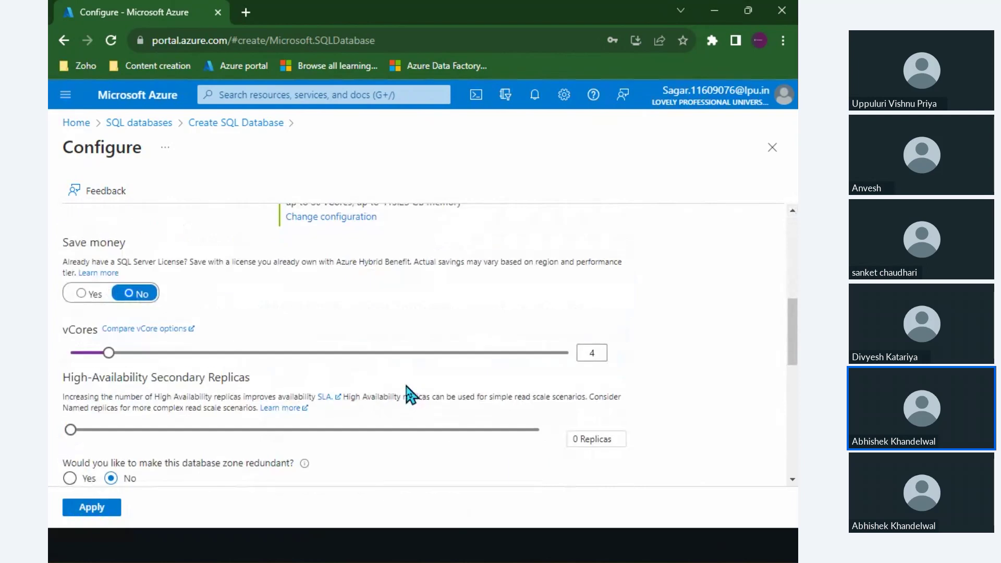
{"action": "scroll", "coordinate": [211, 342], "scroll_direction": "up", "scroll_amount": 6}
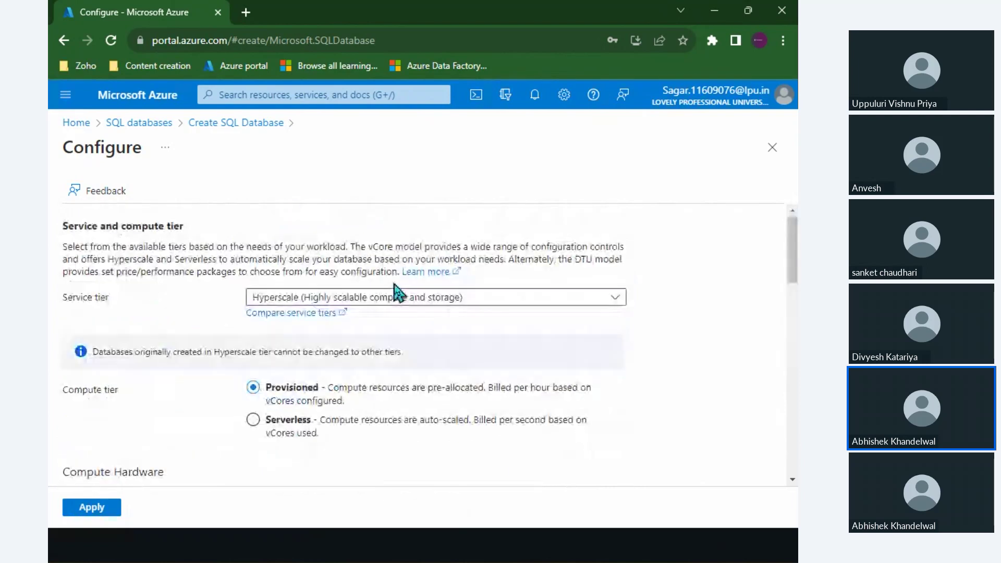
{"action": "left_click", "coordinate": [402, 297]}
{"action": "left_click", "coordinate": [279, 387]}
Raise vCores from 2 to 4 and review the 162819.07 INR monthly estimate.
{"action": "scroll", "coordinate": [281, 381], "scroll_direction": "down", "scroll_amount": 3}
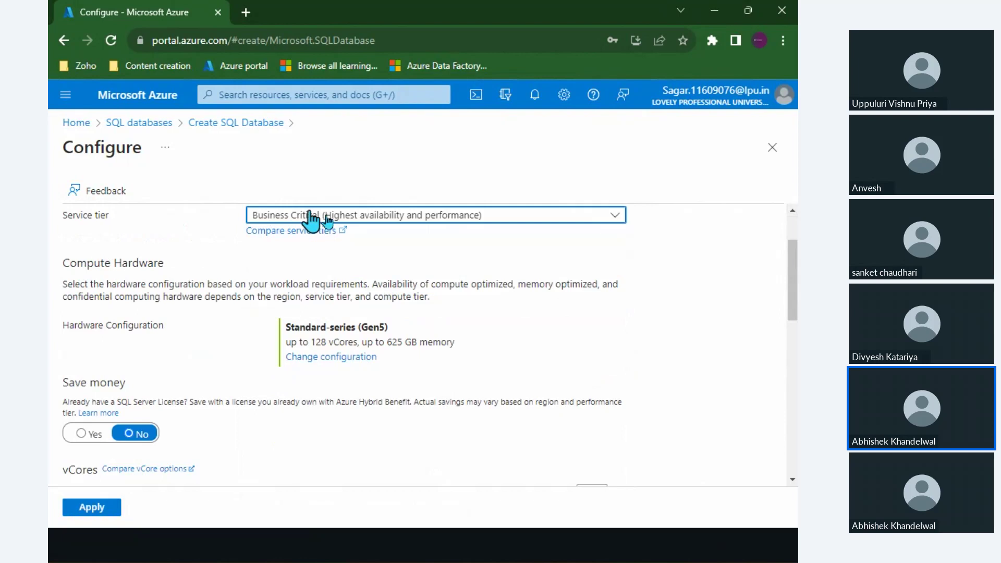
{"action": "scroll", "coordinate": [235, 324], "scroll_direction": "down", "scroll_amount": 3}
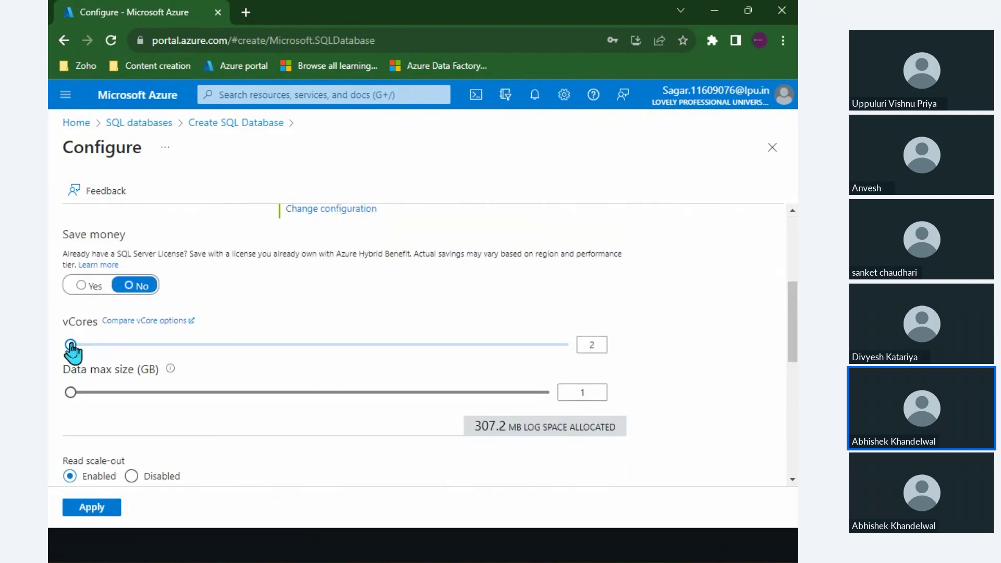
{"action": "left_click_drag", "start_coordinate": [72, 345], "coordinate": [118, 345]}
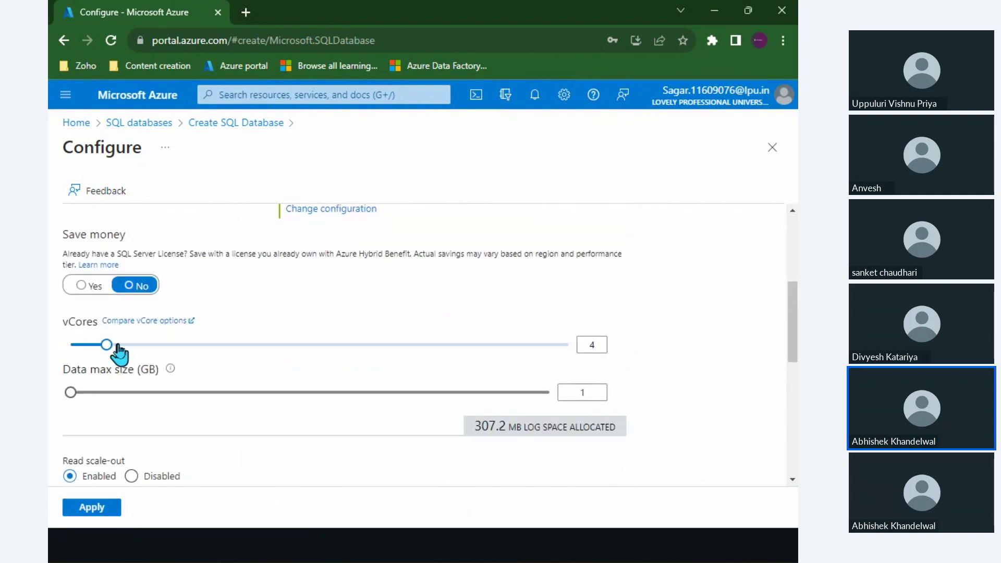
{"action": "scroll", "coordinate": [116, 351], "scroll_direction": "down", "scroll_amount": 5}
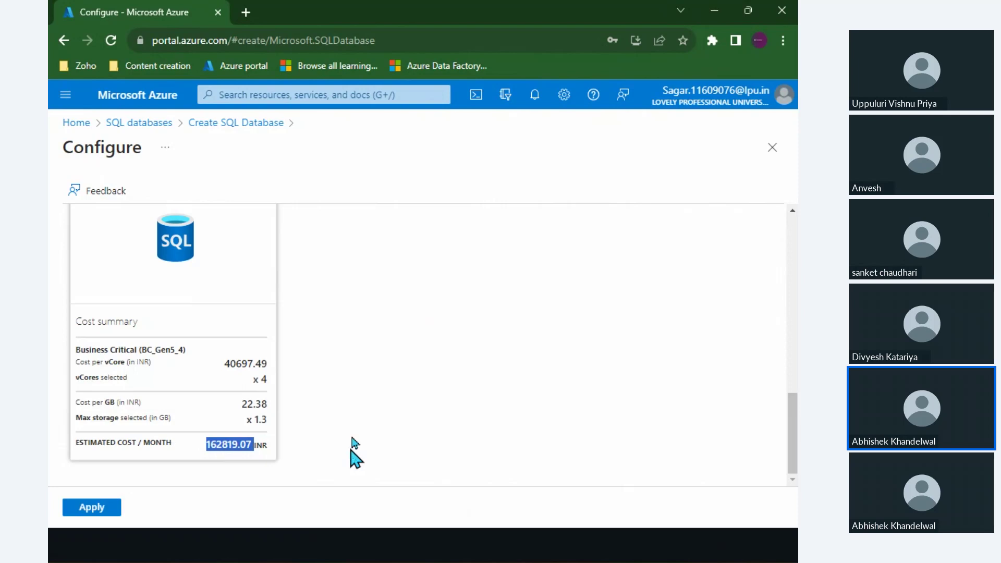
{"action": "scroll", "coordinate": [308, 328], "scroll_direction": "up", "scroll_amount": 3}
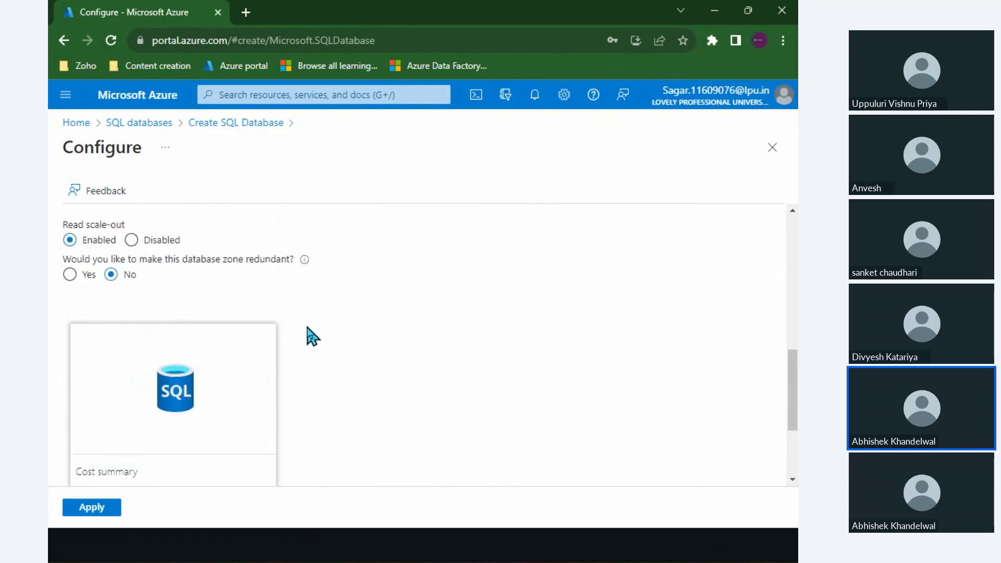
{"action": "scroll", "coordinate": [308, 328], "scroll_direction": "up", "scroll_amount": 6}
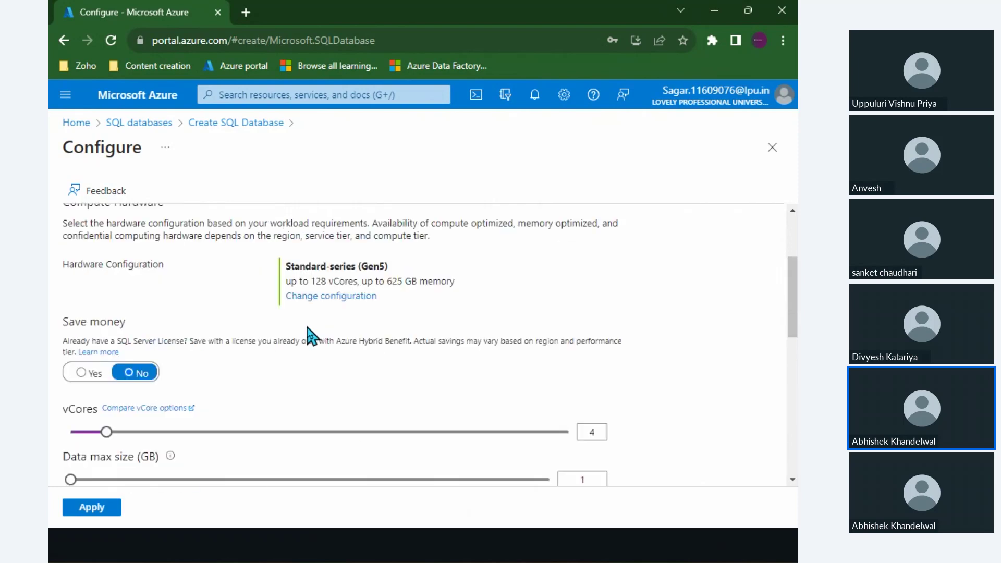
{"action": "scroll", "coordinate": [190, 252], "scroll_direction": "up", "scroll_amount": 1}
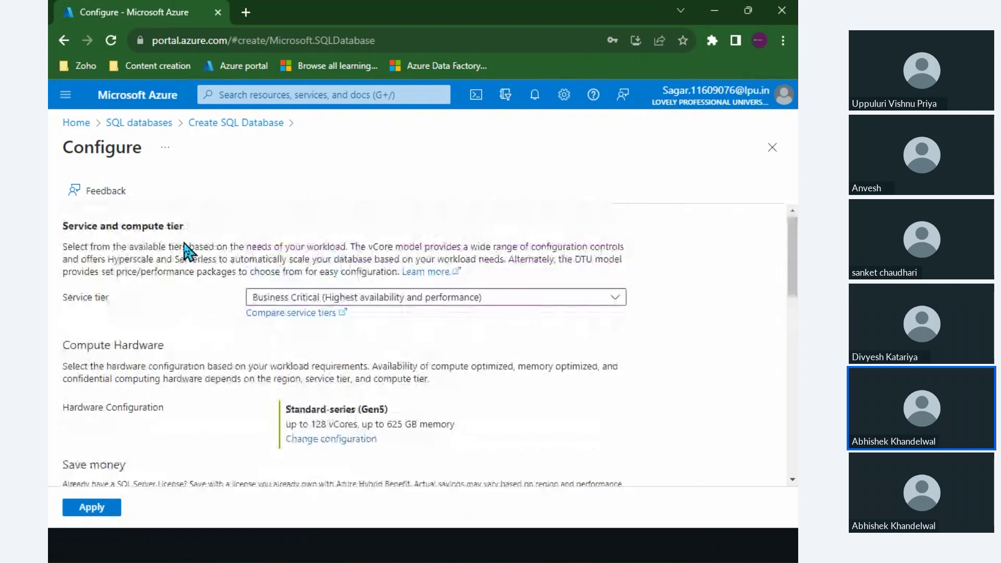
Switch back to the General Purpose tier and highlight the compute tier wording.
{"action": "left_click", "coordinate": [379, 300]}
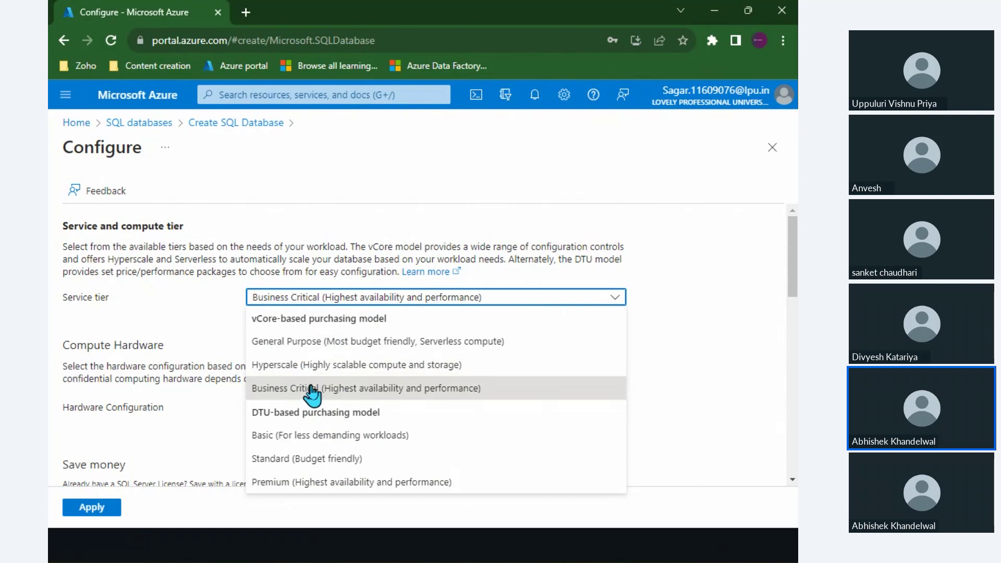
{"action": "left_click", "coordinate": [319, 341]}
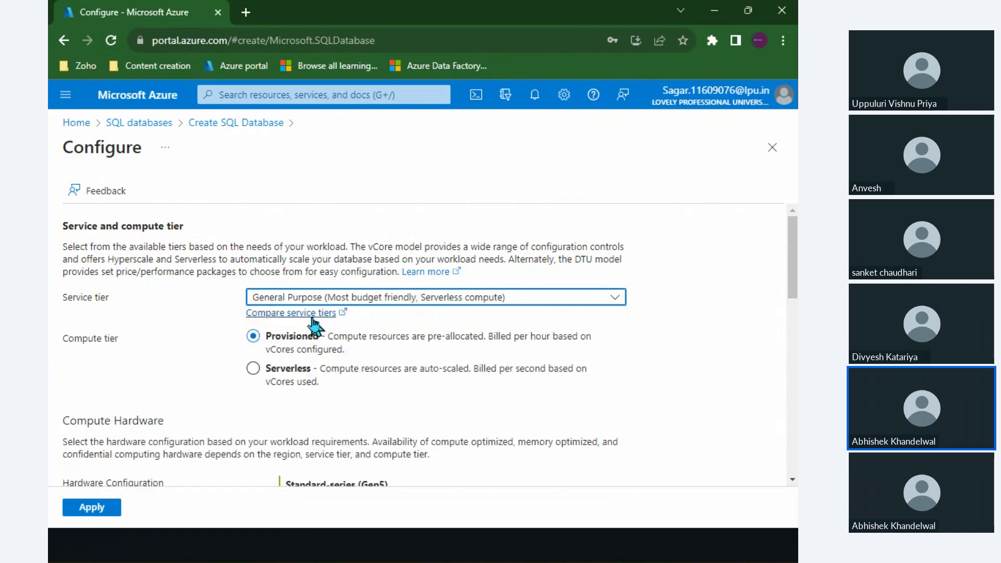
{"action": "left_click", "coordinate": [79, 301]}
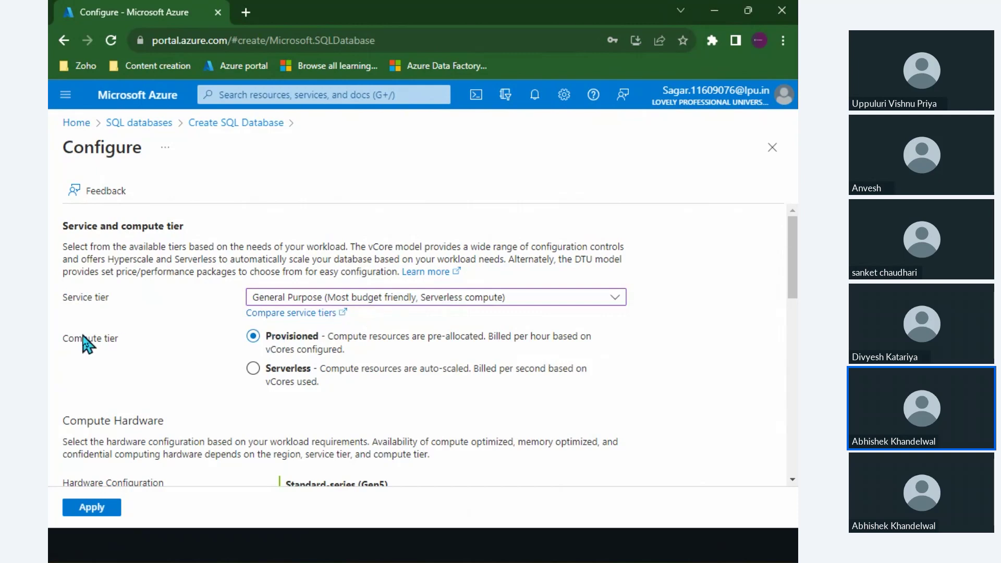
{"action": "left_click_drag", "start_coordinate": [82, 338], "coordinate": [122, 340]}
Highlight the 61334.89 INR monthly estimate for 4 General Purpose vCores.
{"action": "scroll", "coordinate": [287, 359], "scroll_direction": "down", "scroll_amount": 7}
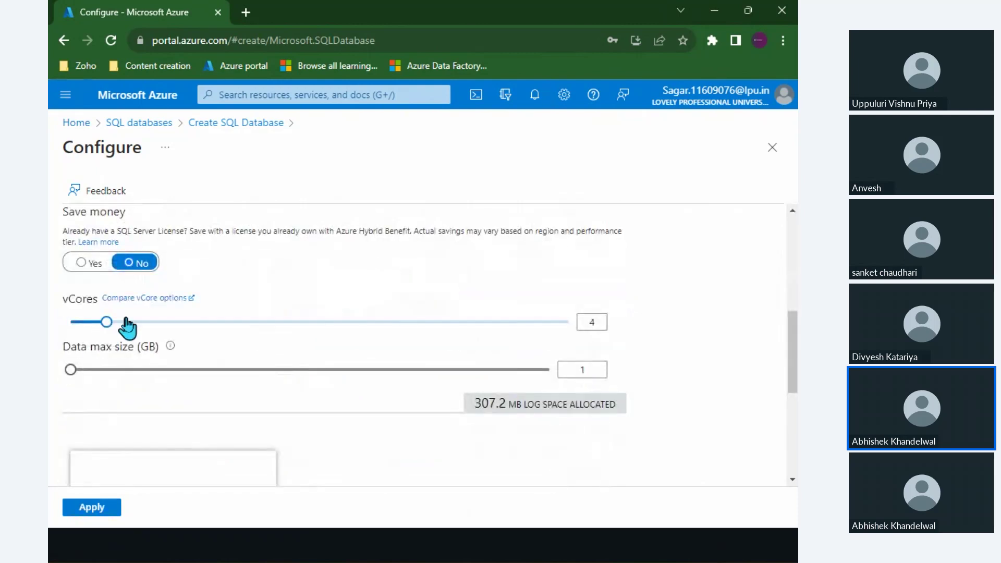
{"action": "mouse_move", "coordinate": [109, 325]}
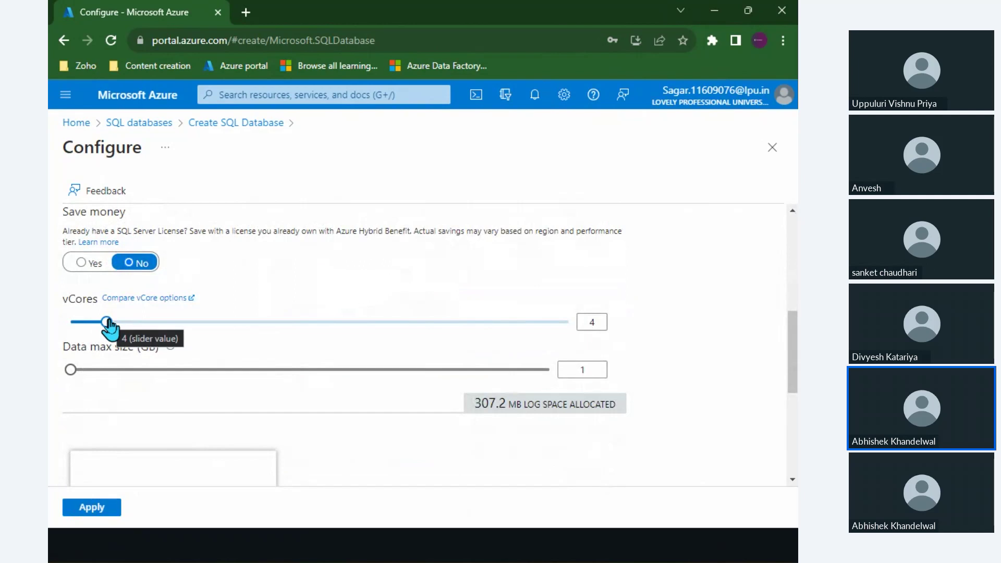
{"action": "scroll", "coordinate": [108, 324], "scroll_direction": "down", "scroll_amount": 4}
{"action": "scroll", "coordinate": [111, 330], "scroll_direction": "down", "scroll_amount": 1}
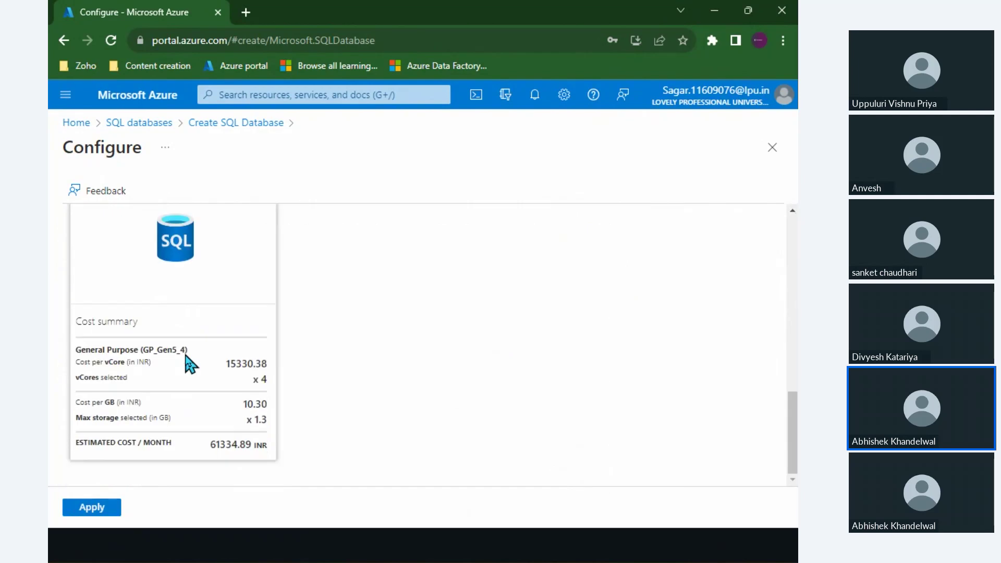
{"action": "double_click", "coordinate": [216, 444]}
{"action": "scroll", "coordinate": [217, 444], "scroll_direction": "up", "scroll_amount": 10}
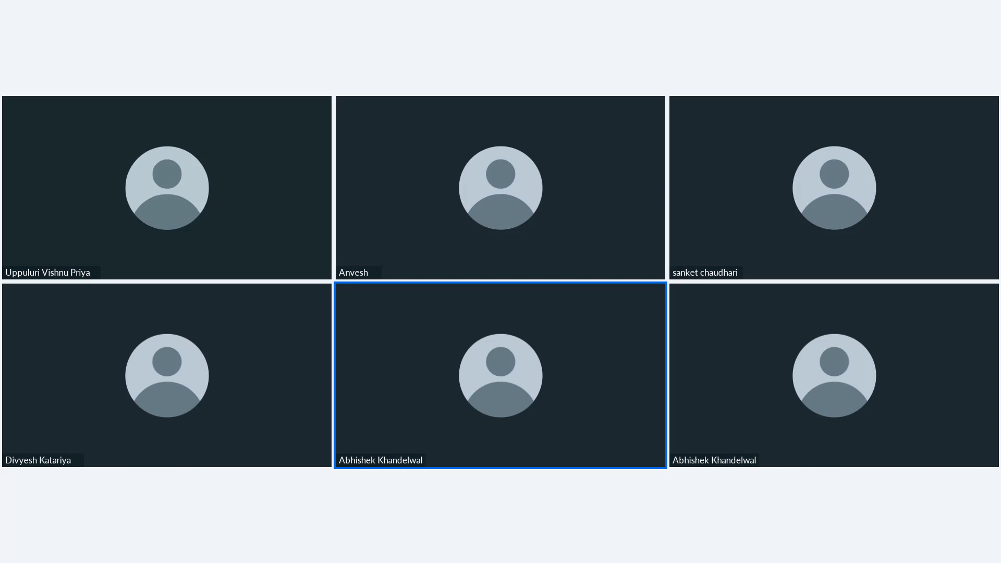
Select the 0.012520 INR compute cost per vCore second.
{"action": "scroll", "coordinate": [286, 383], "scroll_direction": "down", "scroll_amount": 5}
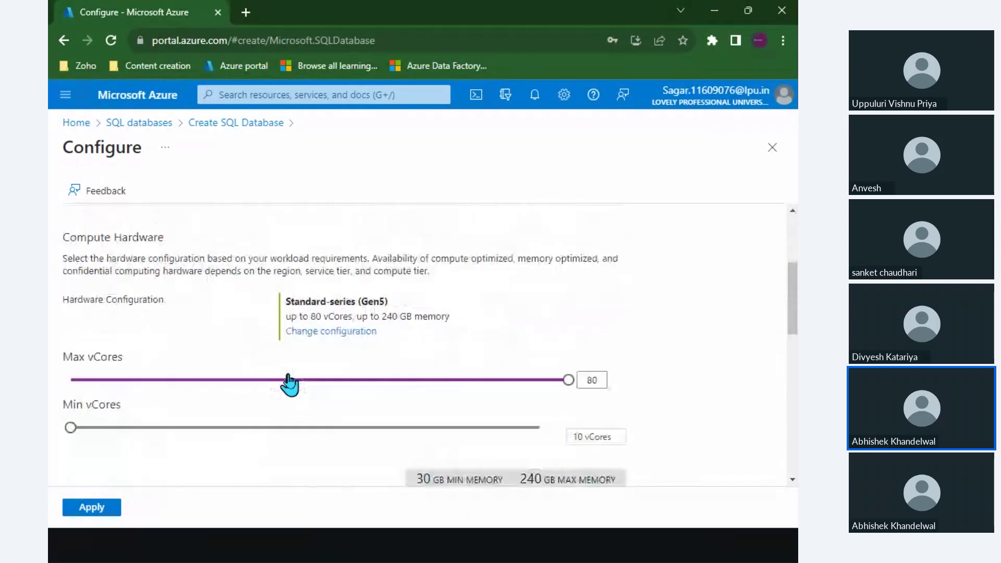
{"action": "scroll", "coordinate": [289, 385], "scroll_direction": "down", "scroll_amount": 10}
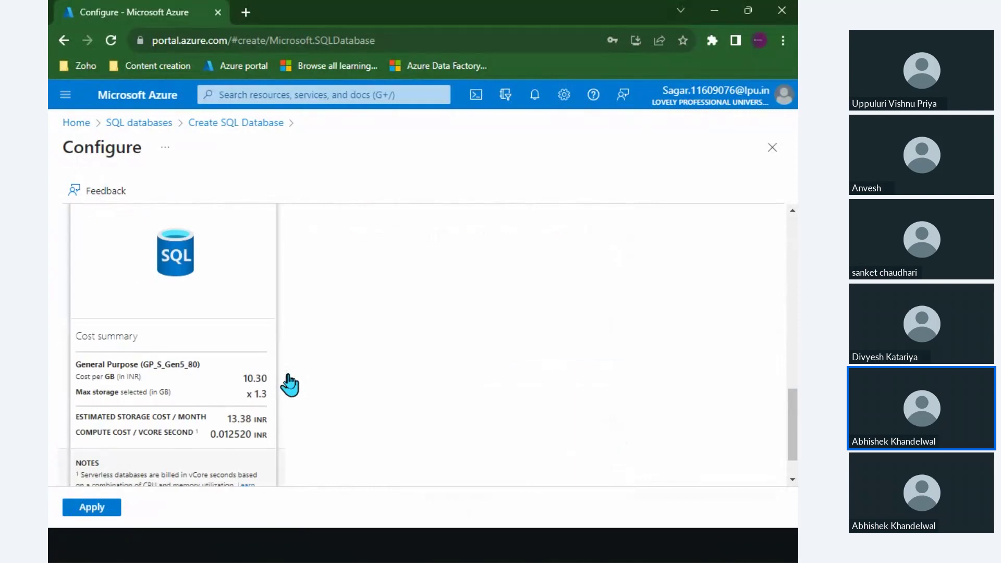
{"action": "left_click_drag", "start_coordinate": [147, 412], "coordinate": [263, 411]}
{"action": "triple_click", "coordinate": [260, 414]}
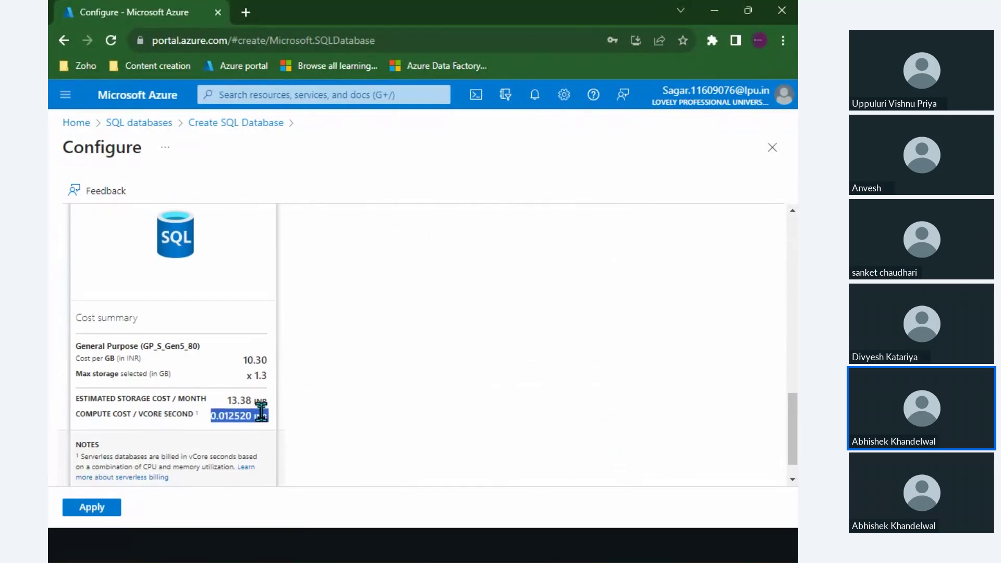
Lower Max vCores from 80 to 4 and check the compute cost per vCore second.
{"action": "scroll", "coordinate": [261, 414], "scroll_direction": "up", "scroll_amount": 10}
{"action": "scroll", "coordinate": [336, 369], "scroll_direction": "down", "scroll_amount": 3}
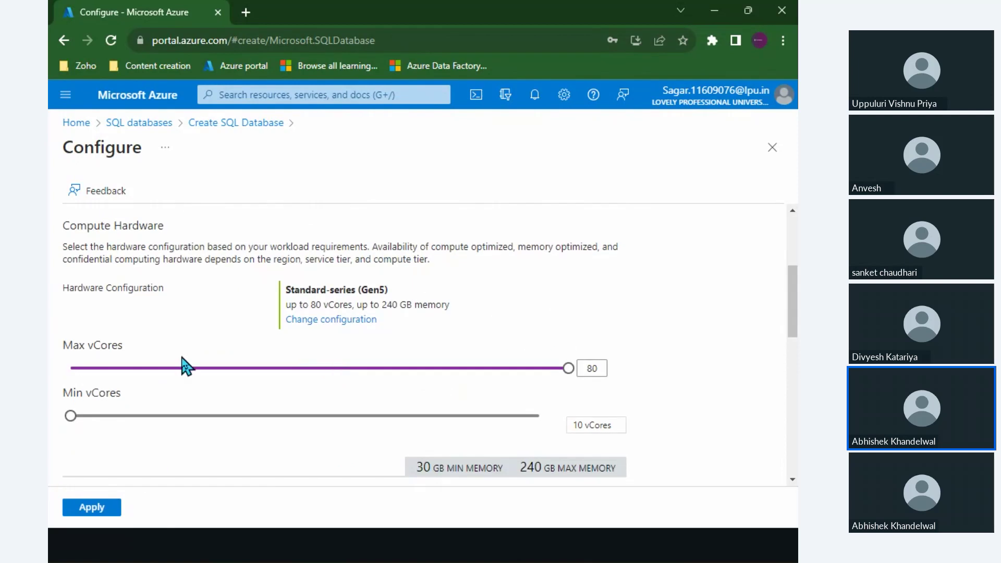
{"action": "left_click_drag", "start_coordinate": [182, 371], "coordinate": [133, 371]}
{"action": "left_click", "coordinate": [107, 369]}
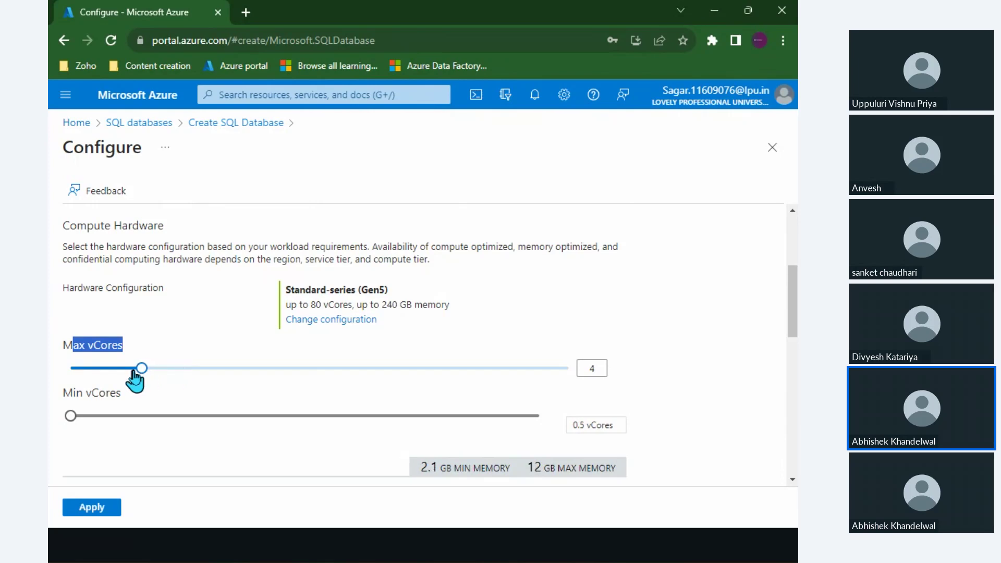
{"action": "scroll", "coordinate": [136, 378], "scroll_direction": "down", "scroll_amount": 10}
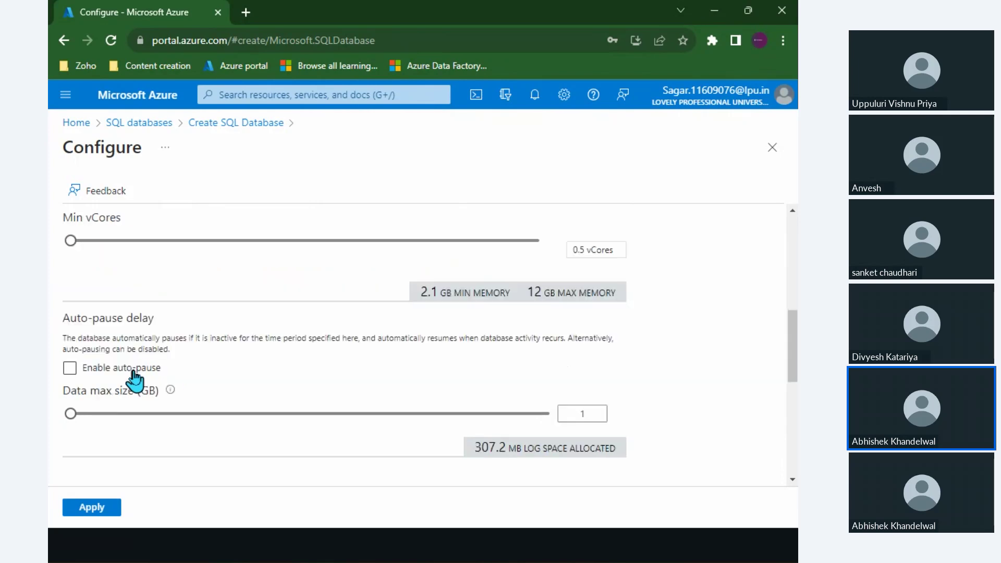
{"action": "scroll", "coordinate": [211, 424], "scroll_direction": "down", "scroll_amount": 2}
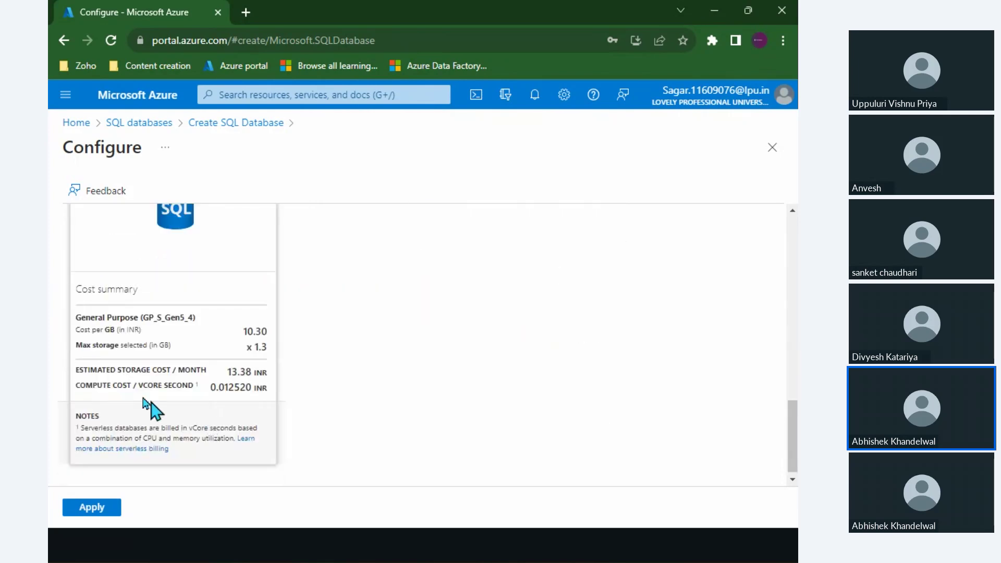
{"action": "double_click", "coordinate": [220, 390]}
{"action": "scroll", "coordinate": [164, 380], "scroll_direction": "up", "scroll_amount": 5}
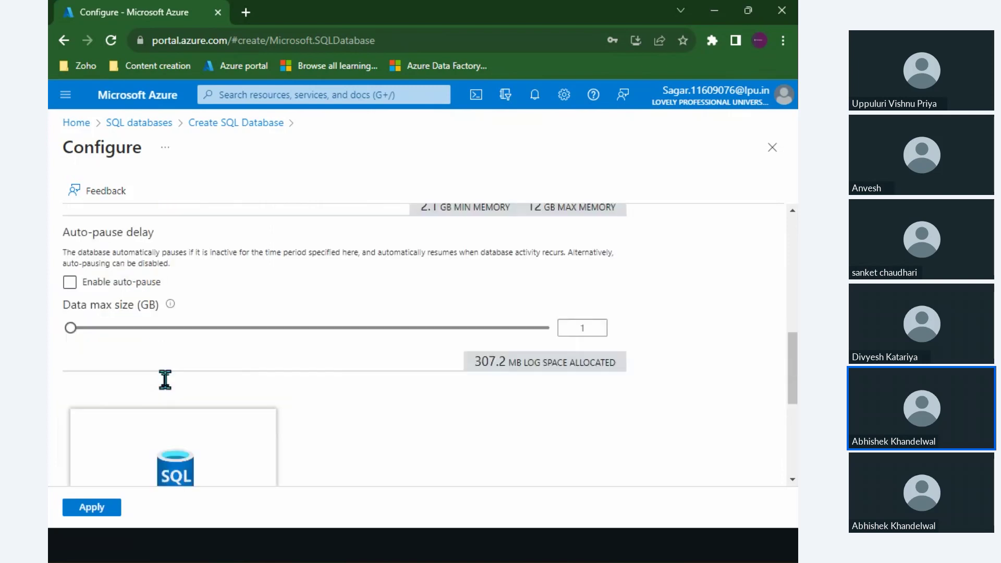
{"action": "scroll", "coordinate": [165, 380], "scroll_direction": "up", "scroll_amount": 1}
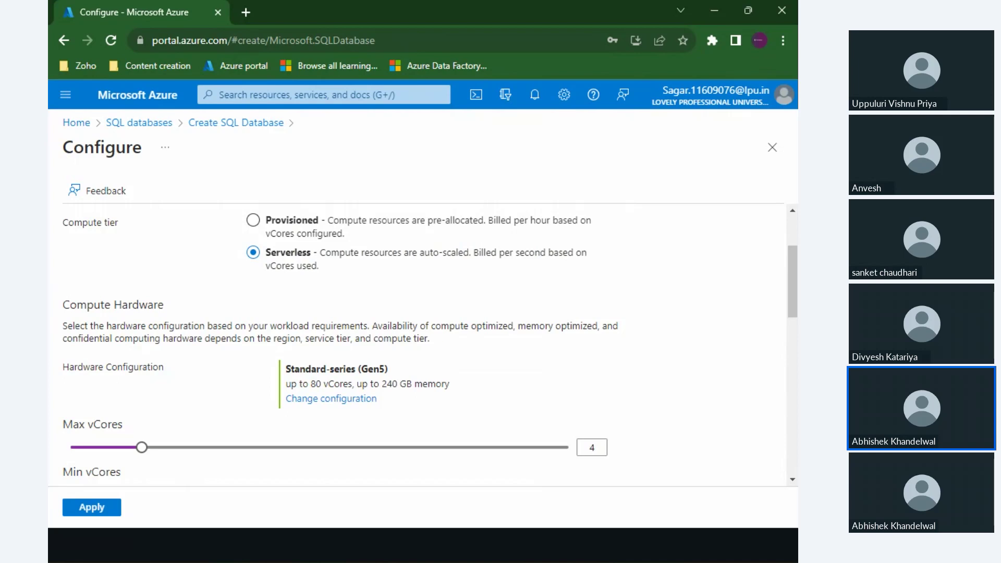
Move from the VCORE MODEL: COMPARISION slide to the DTU BASED slide.
{"action": "key", "text": "alt+Tab"}
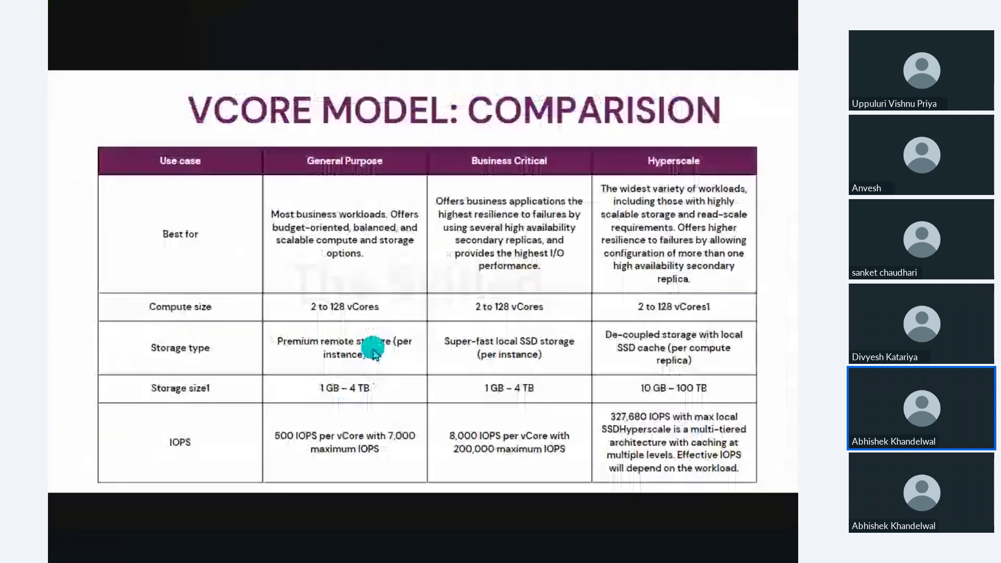
{"action": "left_click", "coordinate": [720, 354]}
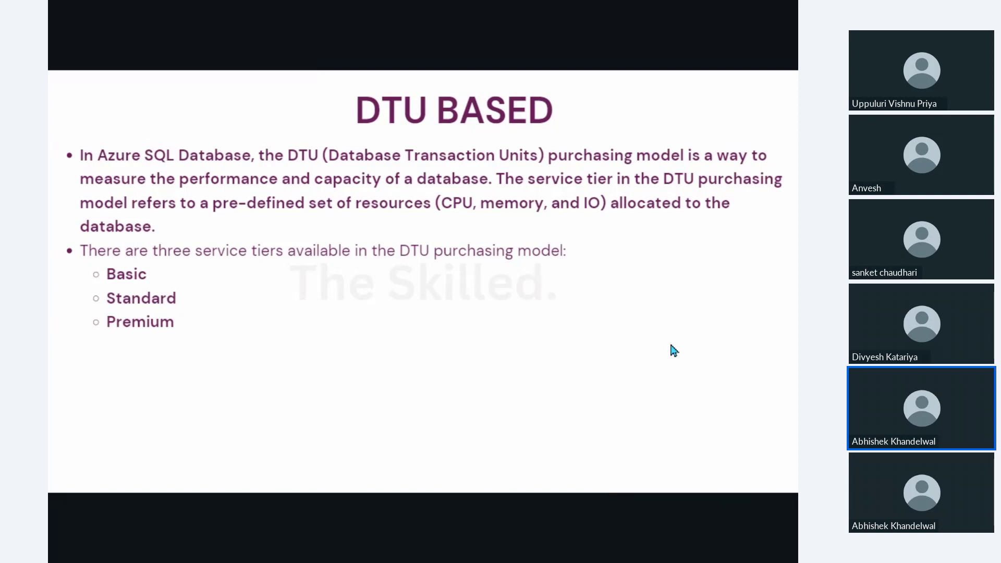
Return to the Azure database configuration and choose the Basic DTU service tier.
{"action": "key", "text": "alt+Tab"}
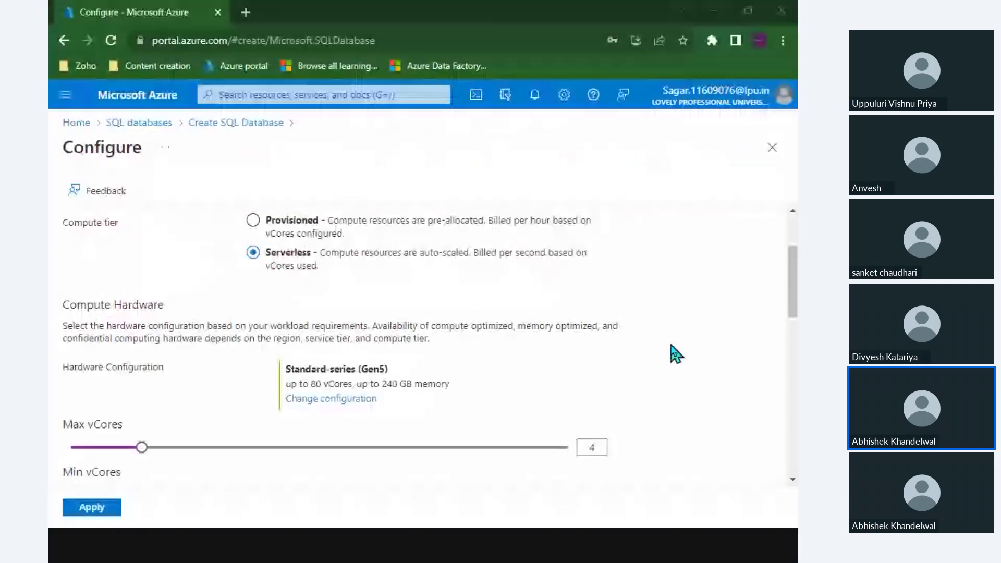
{"action": "scroll", "coordinate": [491, 274], "scroll_direction": "up", "scroll_amount": 3}
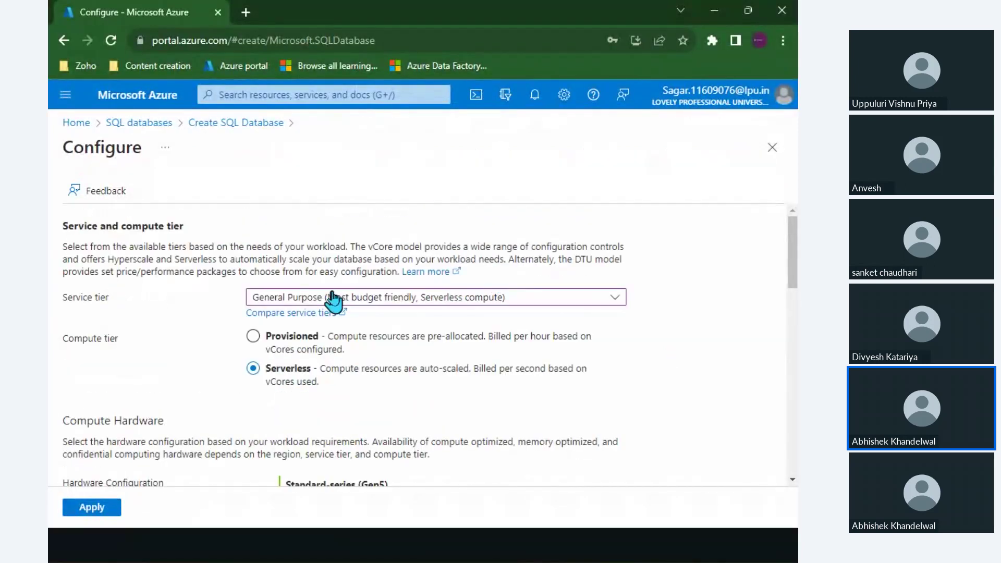
{"action": "left_click", "coordinate": [333, 300]}
{"action": "key", "text": "Escape"}
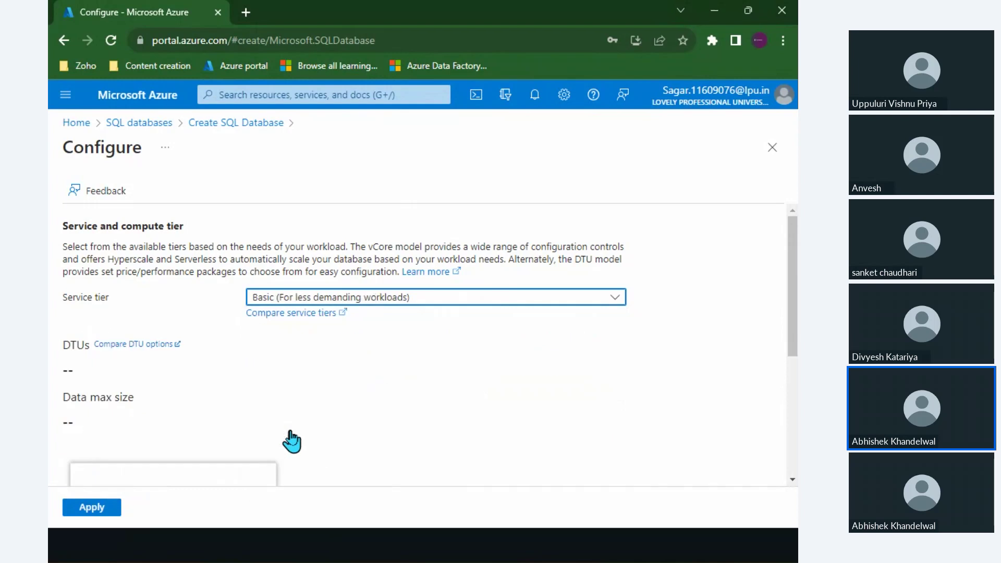
{"action": "scroll", "coordinate": [413, 365], "scroll_direction": "down", "scroll_amount": 3}
{"action": "scroll", "coordinate": [413, 365], "scroll_direction": "up", "scroll_amount": 2}
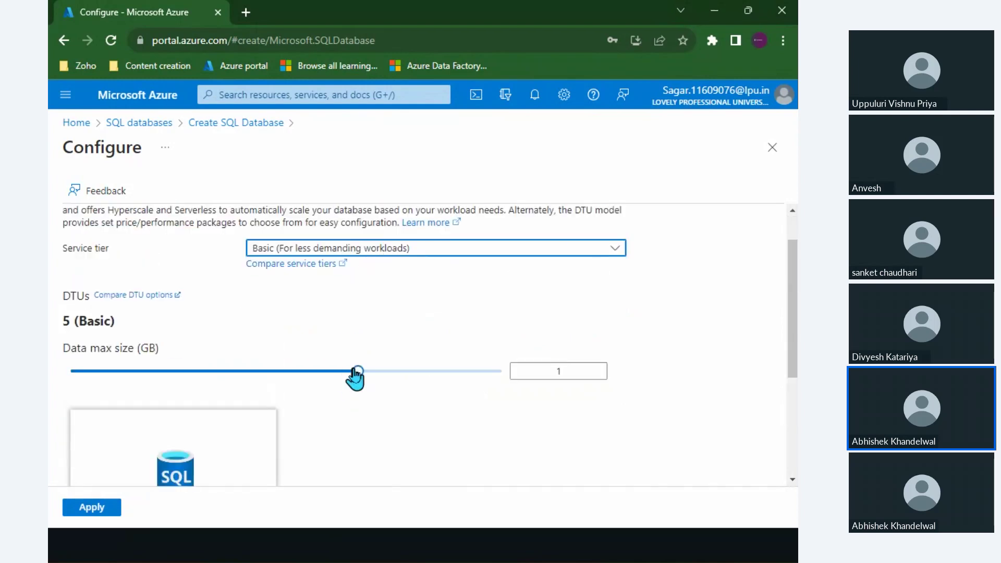
Adjust Data max size to 0.5 GB with 5 DTUs and check the 439.82 INR estimate.
{"action": "left_click_drag", "start_coordinate": [354, 372], "coordinate": [85, 344]}
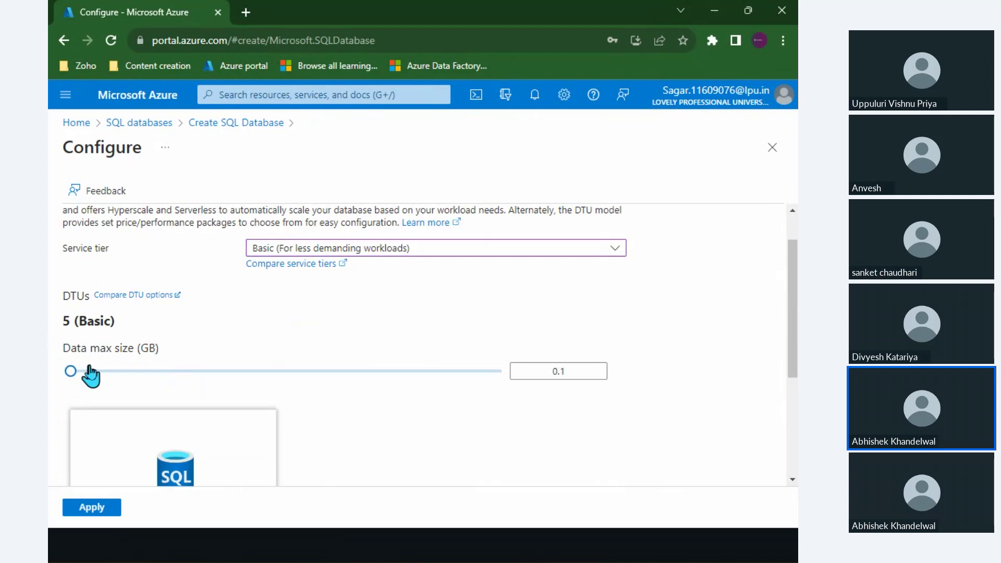
{"action": "left_click_drag", "start_coordinate": [103, 371], "coordinate": [219, 374]}
{"action": "scroll", "coordinate": [181, 380], "scroll_direction": "down", "scroll_amount": 4}
{"action": "double_click", "coordinate": [223, 444]}
{"action": "left_click", "coordinate": [219, 442]}
{"action": "double_click", "coordinate": [220, 441]}
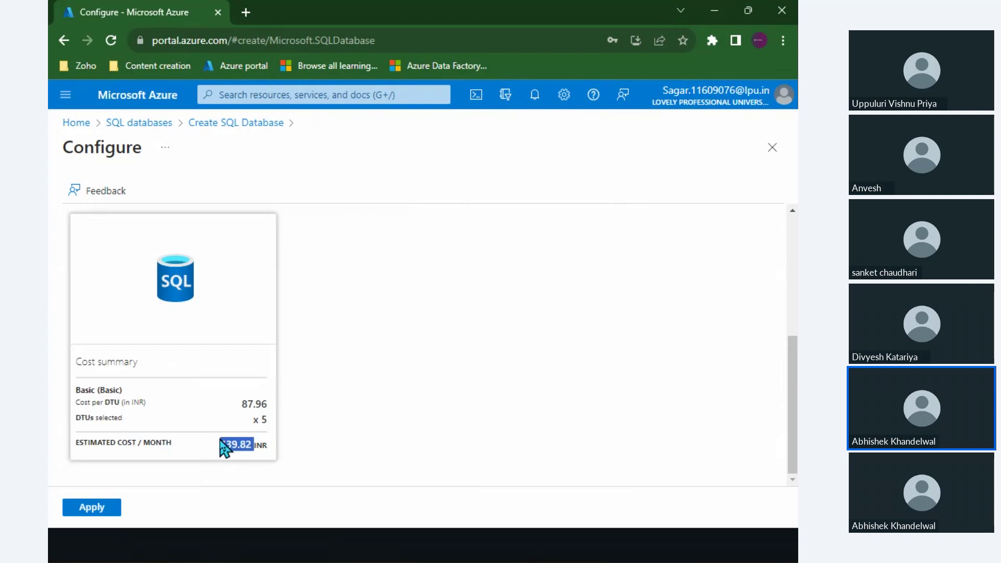
{"action": "scroll", "coordinate": [223, 447], "scroll_direction": "up", "scroll_amount": 5}
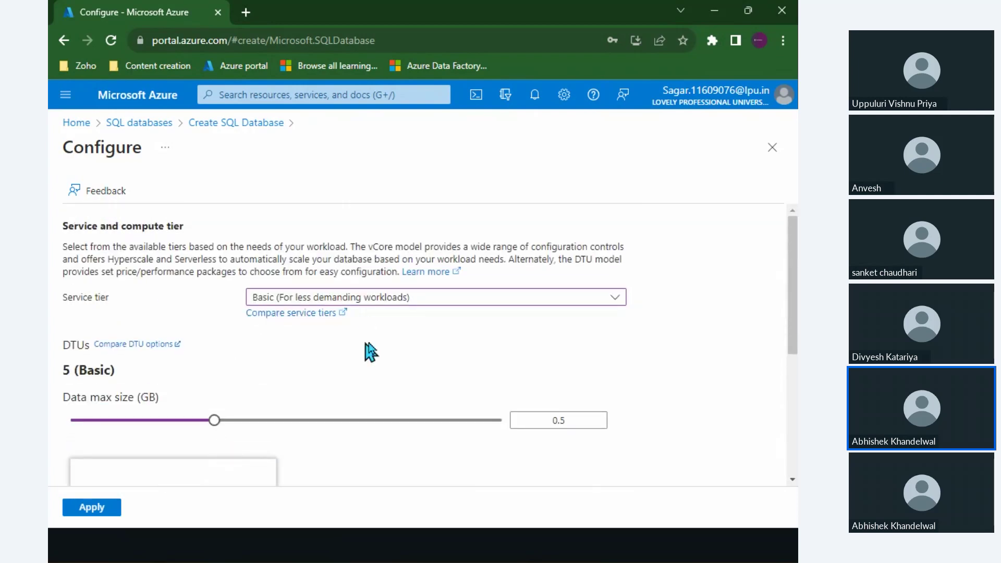
{"action": "left_click", "coordinate": [404, 299]}
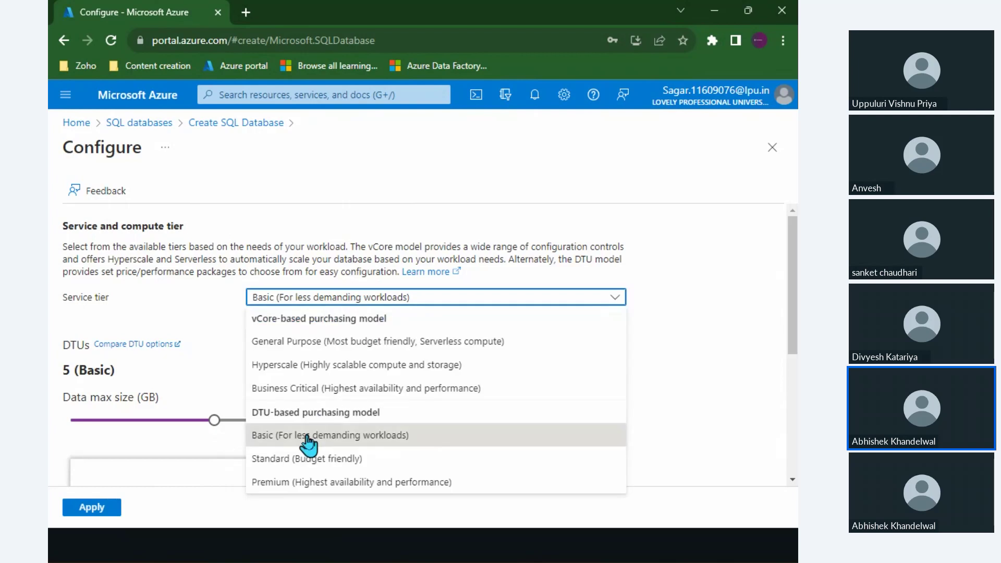
Choose Standard at 10 DTUs and review its 1322.56 INR monthly estimate.
{"action": "left_click", "coordinate": [296, 452]}
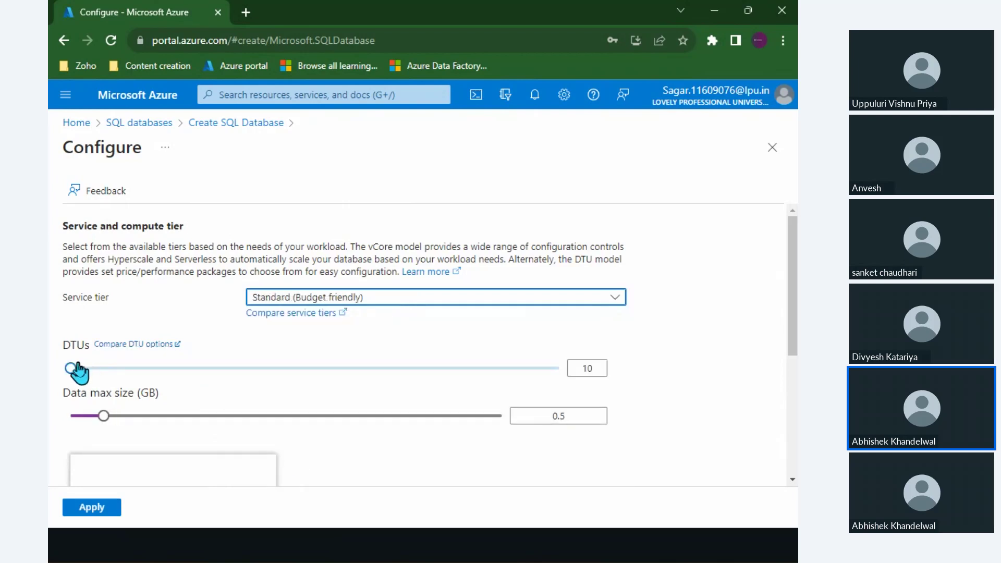
{"action": "mouse_move", "coordinate": [73, 371]}
{"action": "left_mouse_down"}
{"action": "mouse_move", "coordinate": [134, 368]}
{"action": "mouse_move", "coordinate": [78, 368]}
{"action": "left_mouse_up"}
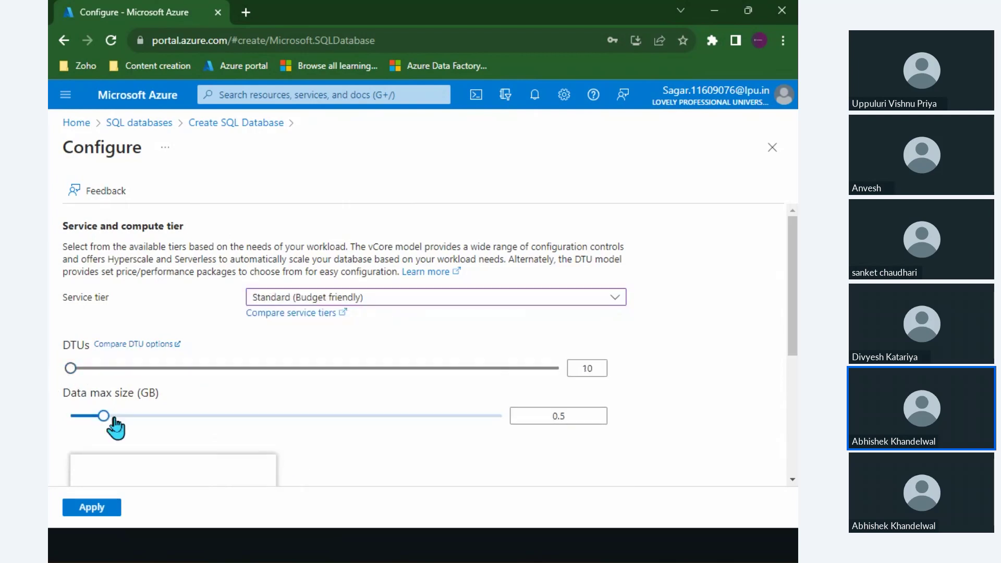
{"action": "scroll", "coordinate": [233, 409], "scroll_direction": "down", "scroll_amount": 4}
{"action": "scroll", "coordinate": [232, 409], "scroll_direction": "up", "scroll_amount": 1}
{"action": "scroll", "coordinate": [233, 412], "scroll_direction": "down", "scroll_amount": 1}
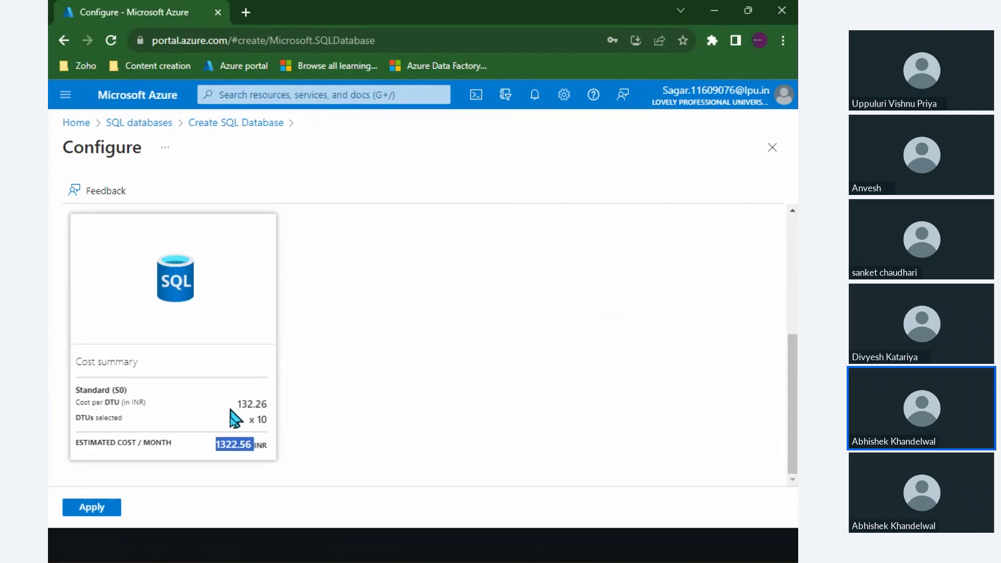
{"action": "left_click", "coordinate": [196, 443]}
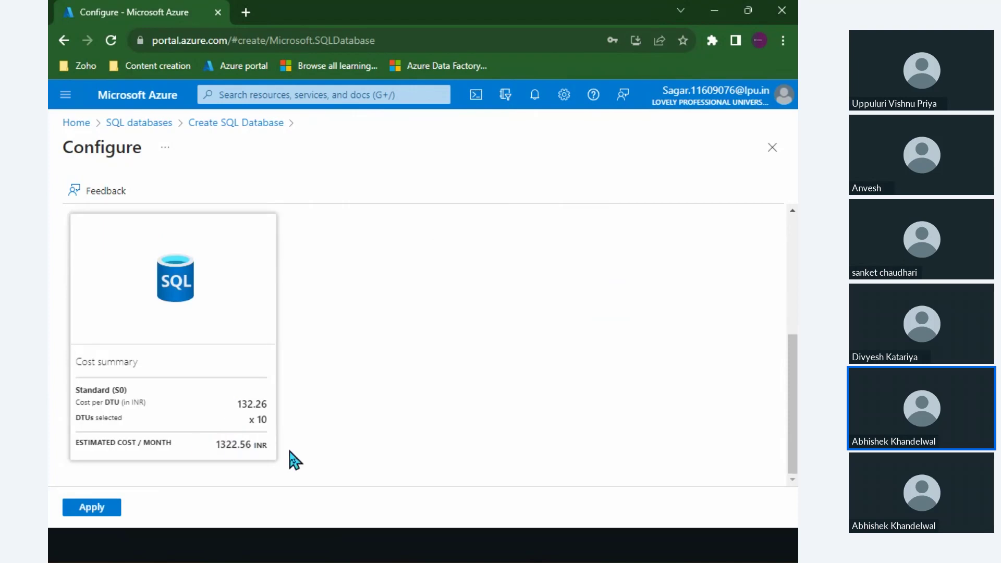
{"action": "scroll", "coordinate": [360, 422], "scroll_direction": "up", "scroll_amount": 5}
Switch to Premium P1 and check its 40995.57 INR monthly estimate.
{"action": "left_click", "coordinate": [412, 298]}
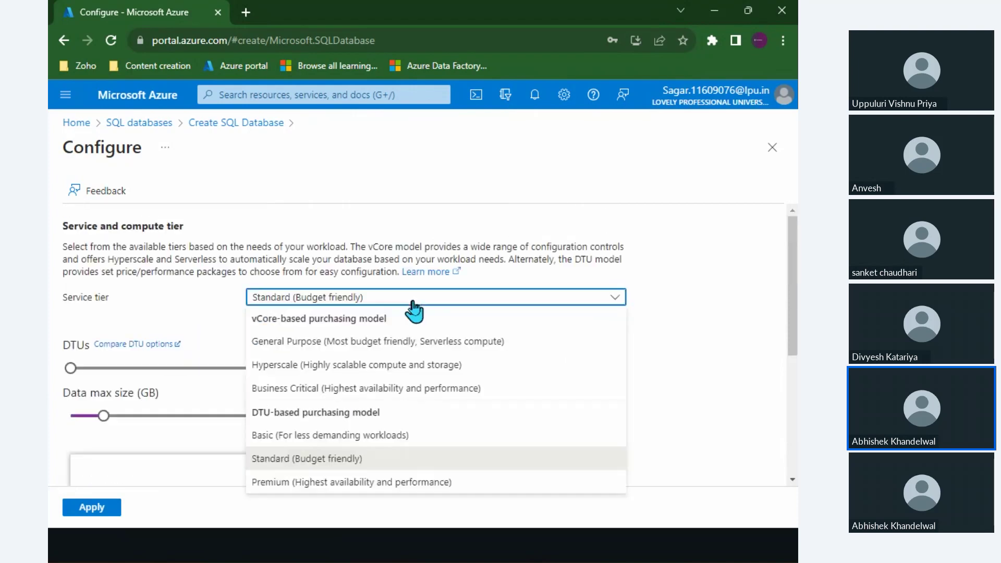
{"action": "left_click", "coordinate": [285, 482]}
{"action": "scroll", "coordinate": [350, 360], "scroll_direction": "down", "scroll_amount": 5}
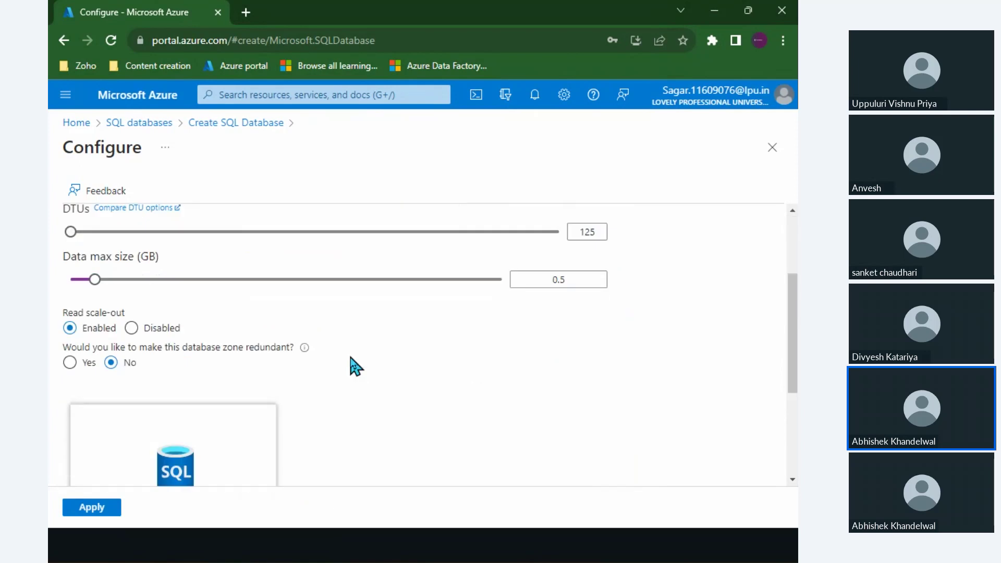
{"action": "double_click", "coordinate": [219, 444]}
{"action": "left_click", "coordinate": [321, 441]}
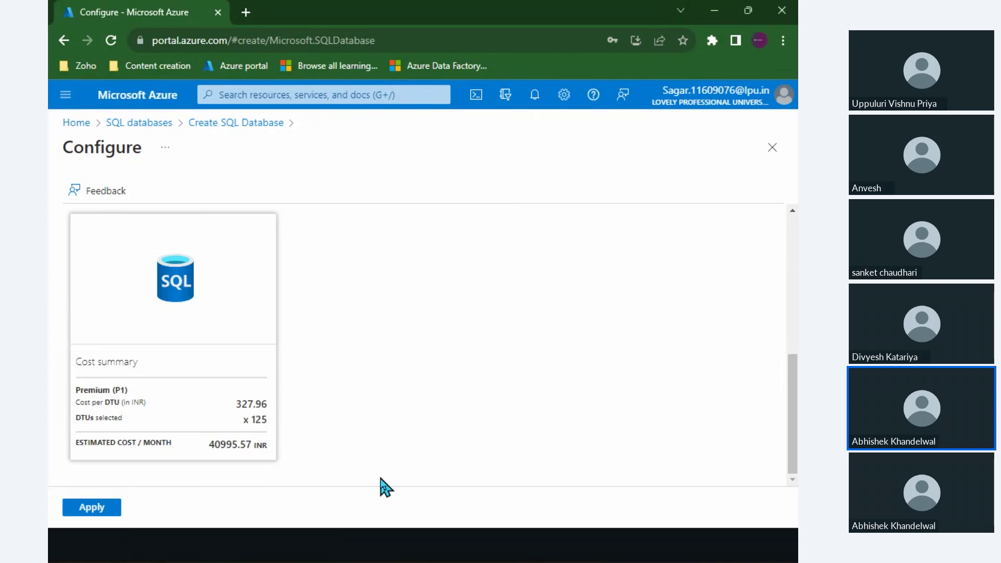
{"action": "scroll", "coordinate": [386, 482], "scroll_direction": "up", "scroll_amount": 5}
Return to Basic with Data max size 1 GB, still estimated at 439.82 INR monthly.
{"action": "left_click", "coordinate": [441, 300]}
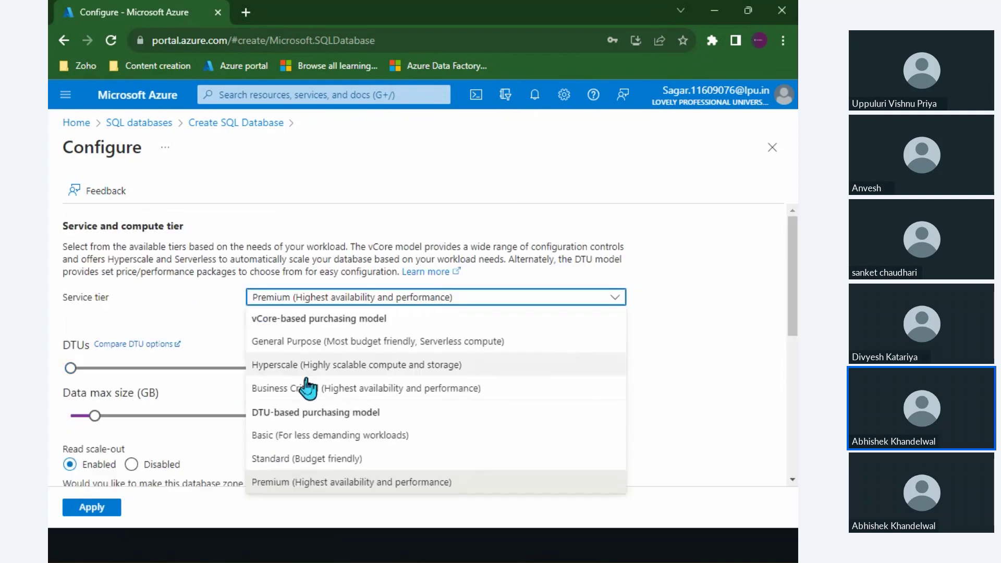
{"action": "left_click", "coordinate": [281, 433]}
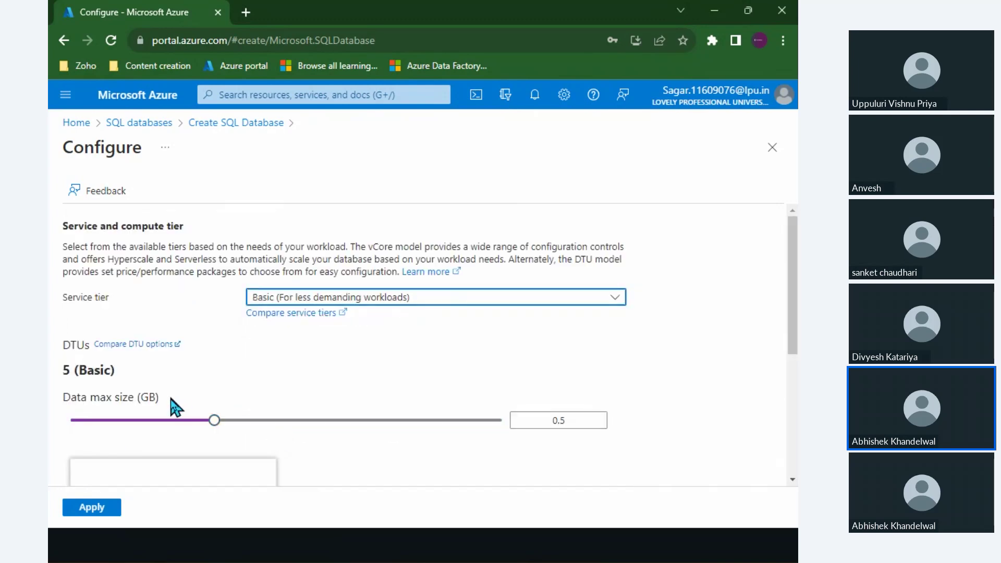
{"action": "left_click_drag", "start_coordinate": [216, 422], "coordinate": [354, 447]}
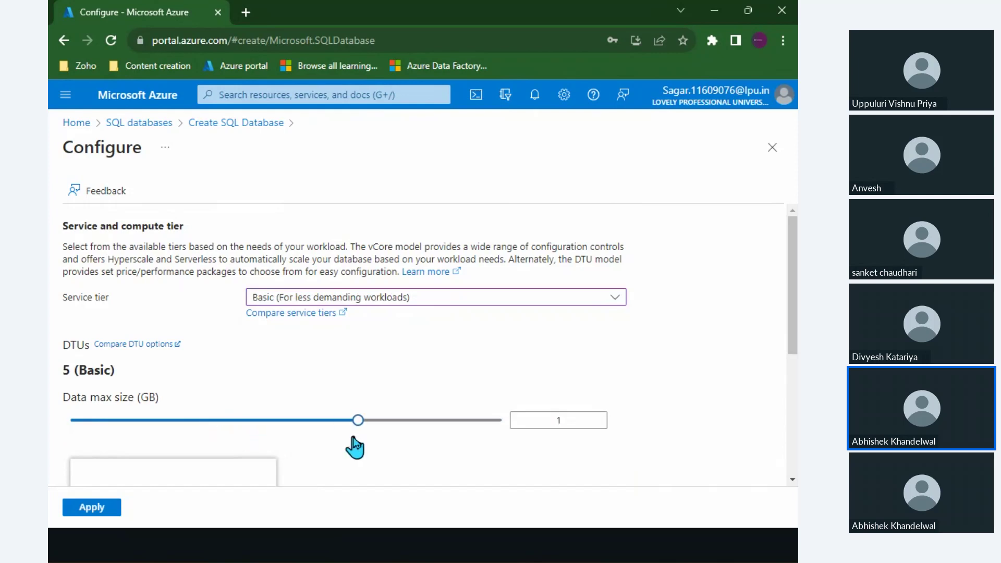
{"action": "scroll", "coordinate": [443, 454], "scroll_direction": "down", "scroll_amount": 5}
{"action": "double_click", "coordinate": [241, 444]}
{"action": "left_click", "coordinate": [258, 442]}
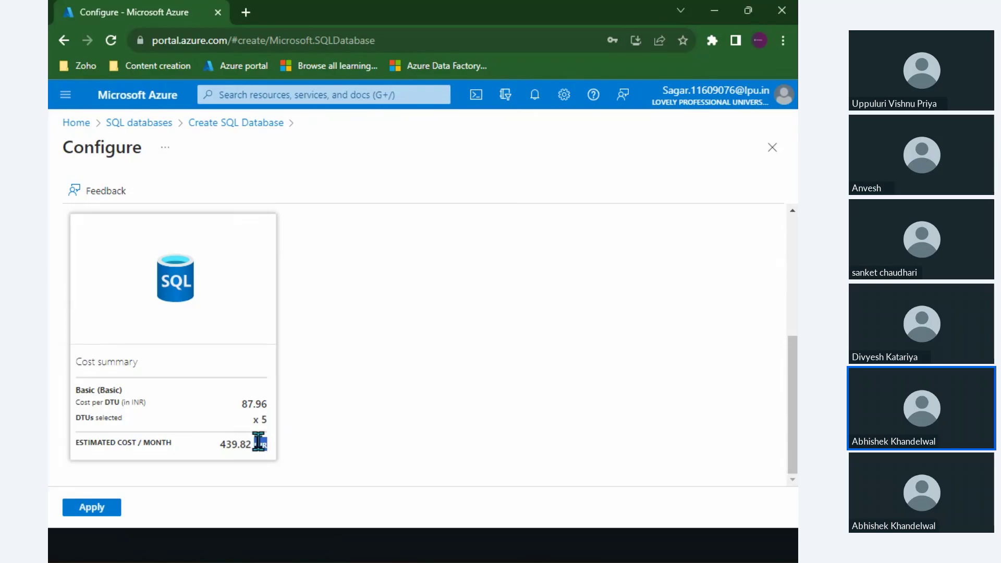
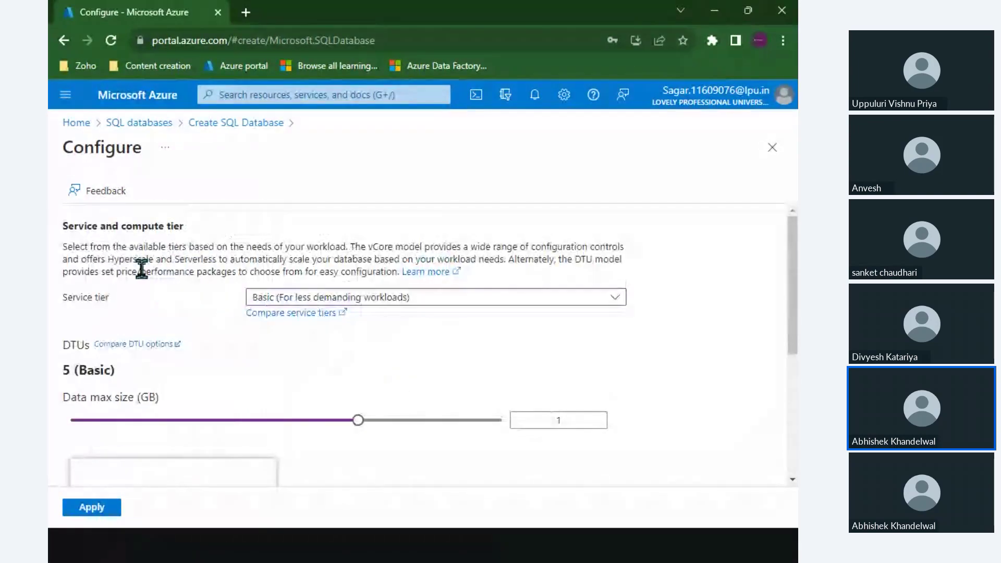
Apply the Basic service tier with 1 GB data max size in Configure database.
{"action": "left_click_drag", "start_coordinate": [125, 259], "coordinate": [235, 266]}
{"action": "scroll", "coordinate": [276, 433], "scroll_direction": "down", "scroll_amount": 5}
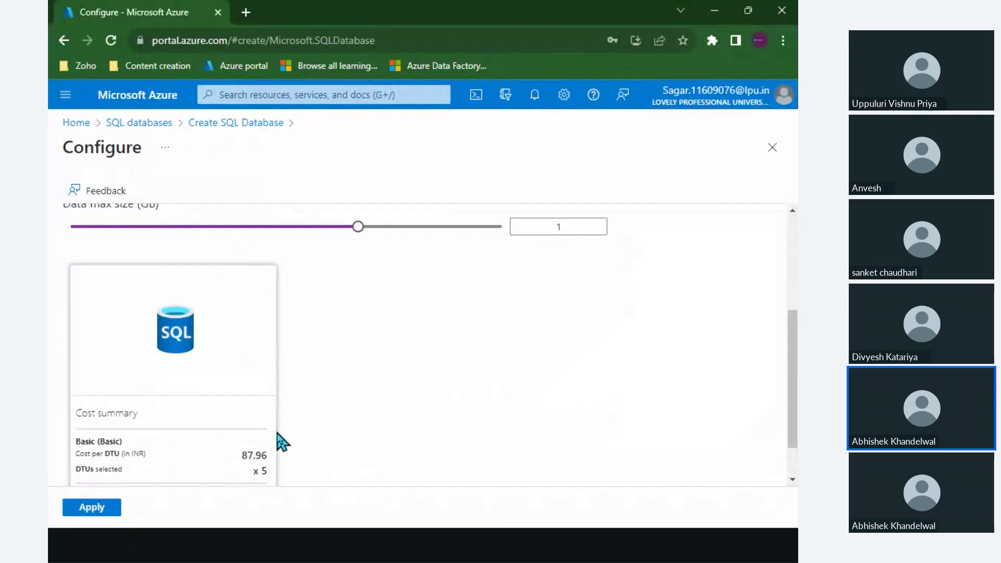
{"action": "left_click", "coordinate": [90, 509]}
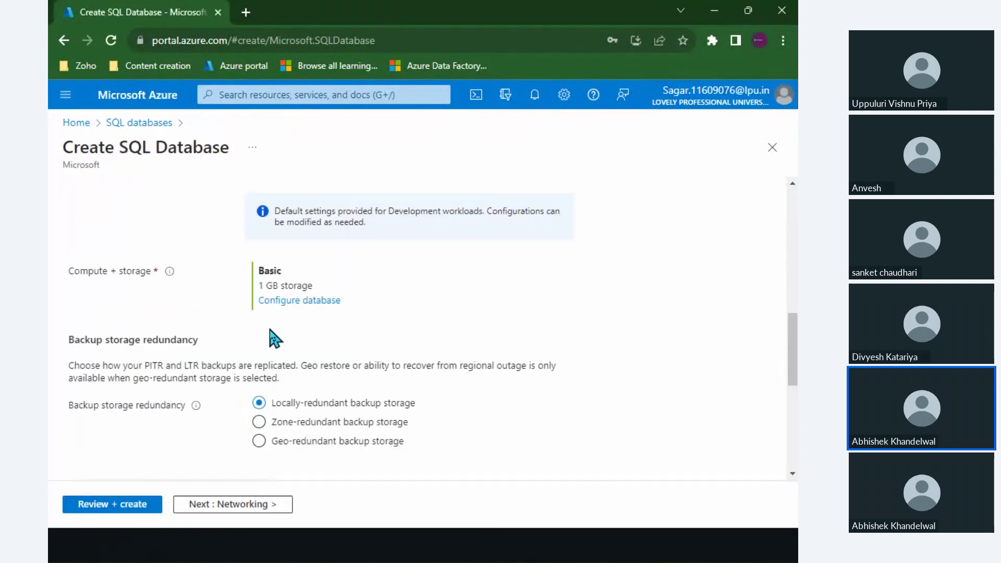
Highlight the Basic 1 GB compute and storage summary and backup redundancy label, then switch to the slides.
{"action": "left_click_drag", "start_coordinate": [102, 262], "coordinate": [286, 278]}
{"action": "triple_click", "coordinate": [285, 279]}
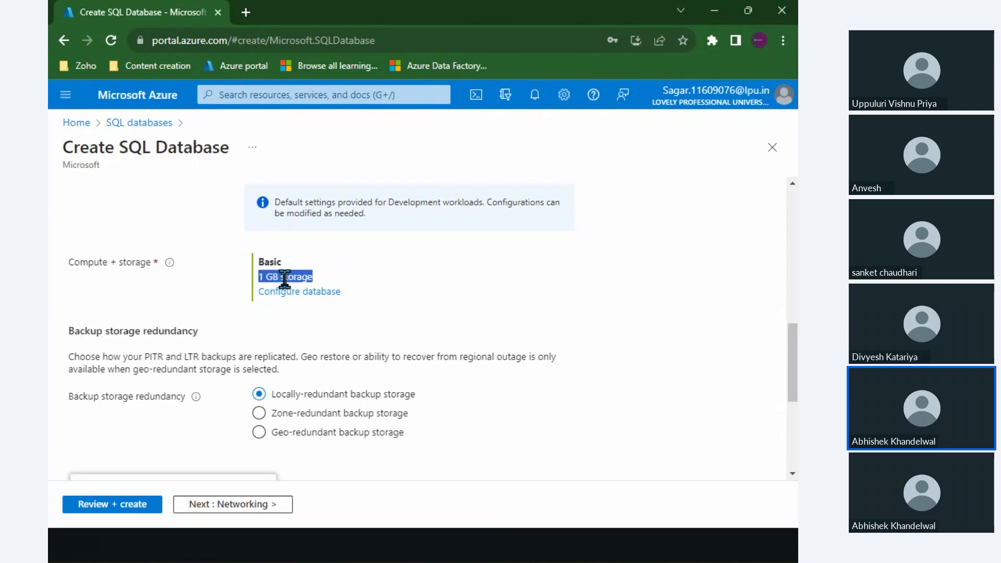
{"action": "scroll", "coordinate": [284, 279], "scroll_direction": "down", "scroll_amount": 2}
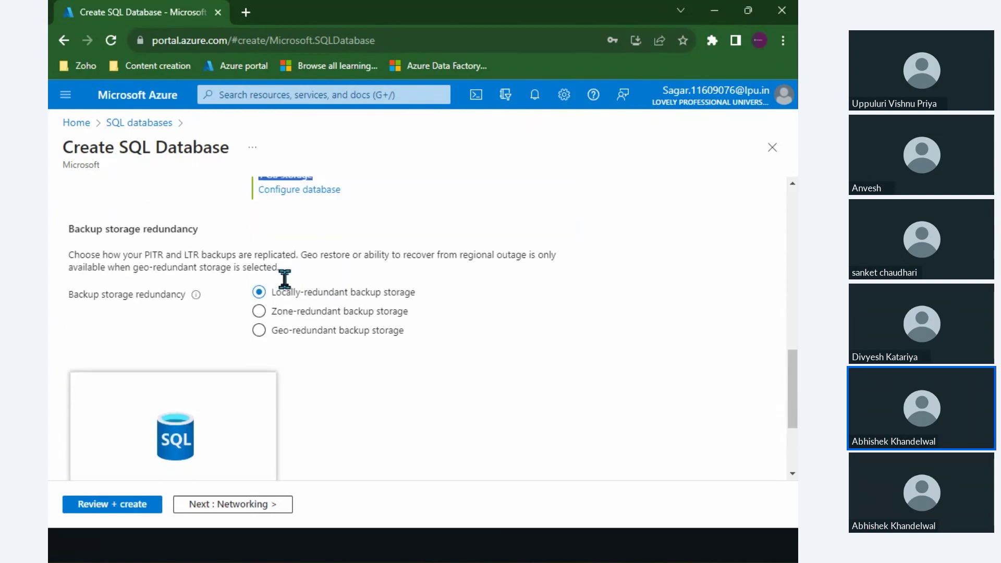
{"action": "left_click_drag", "start_coordinate": [84, 295], "coordinate": [146, 296]}
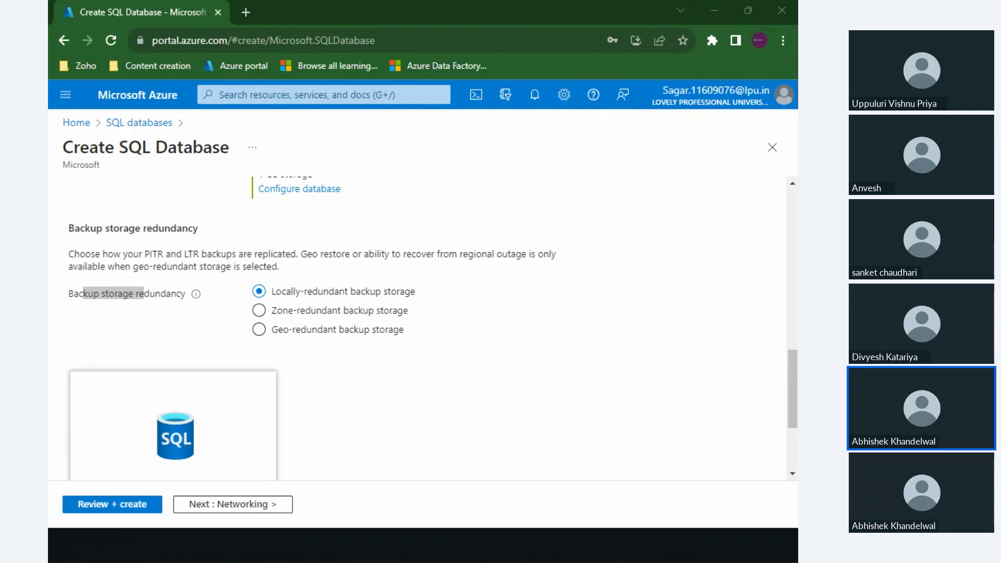
{"action": "key", "text": "alt+Tab"}
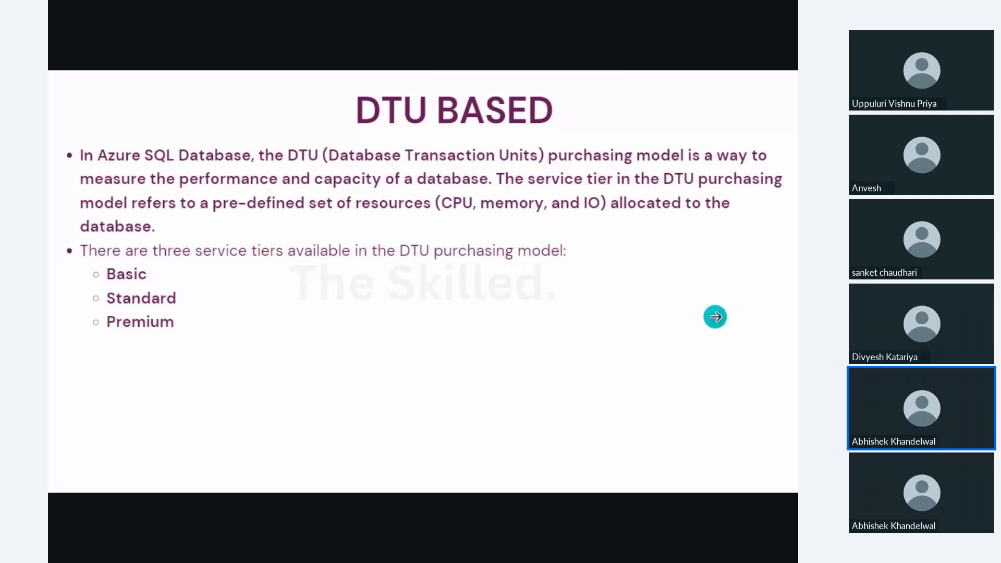
Page through the slideshow to the Backup Storage Redundancy slide explaining LRS, GRS and ZRS.
{"action": "key", "text": "Right"}
{"action": "key", "text": "Right"}
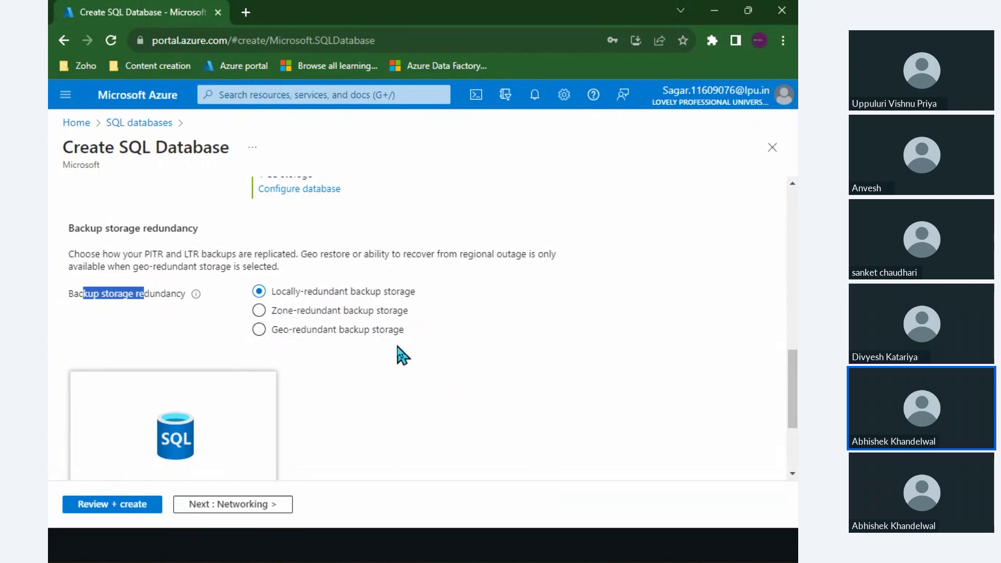
{"action": "key", "text": "shift+F5"}
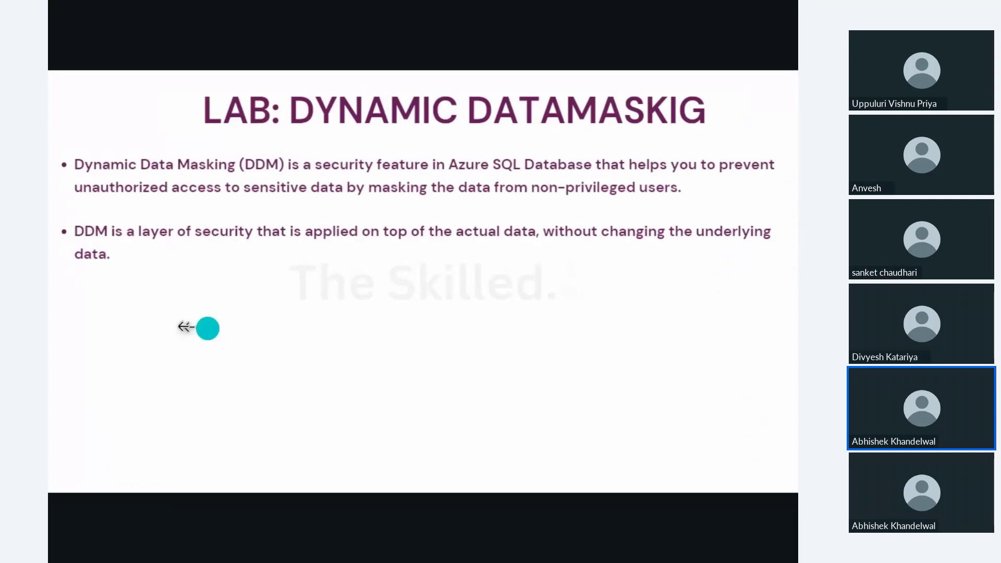
{"action": "key", "text": "Left"}
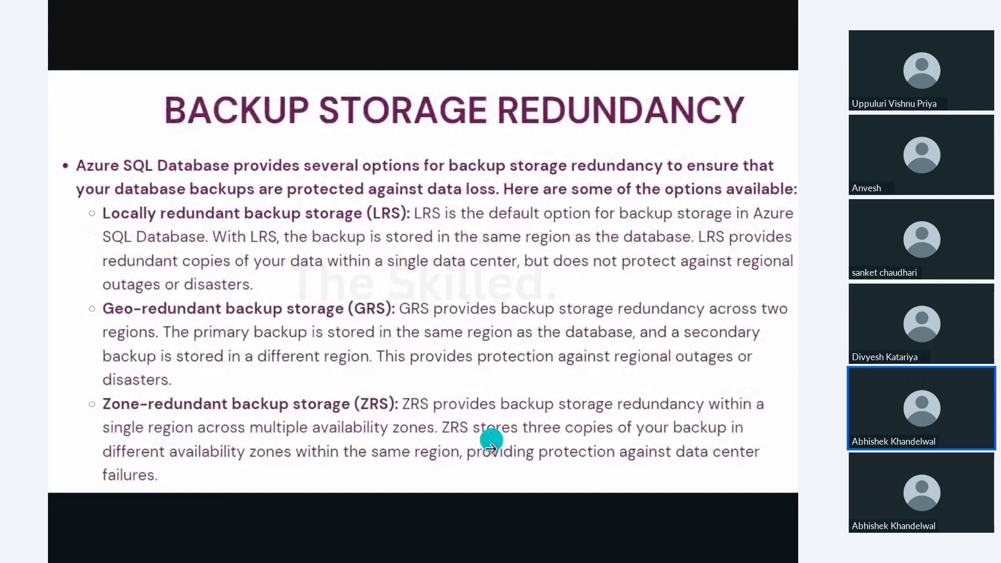
{"action": "mouse_move", "coordinate": [488, 448]}
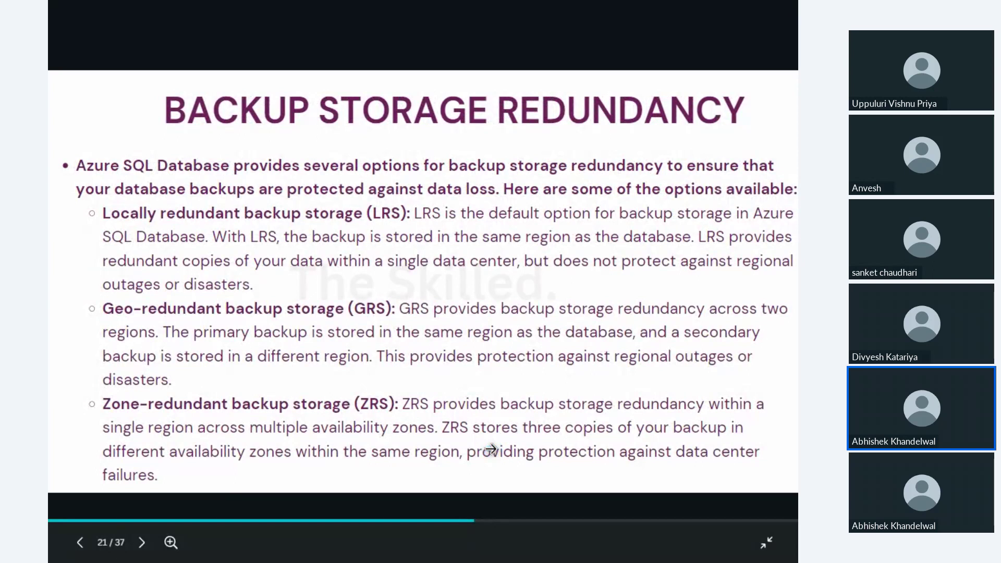
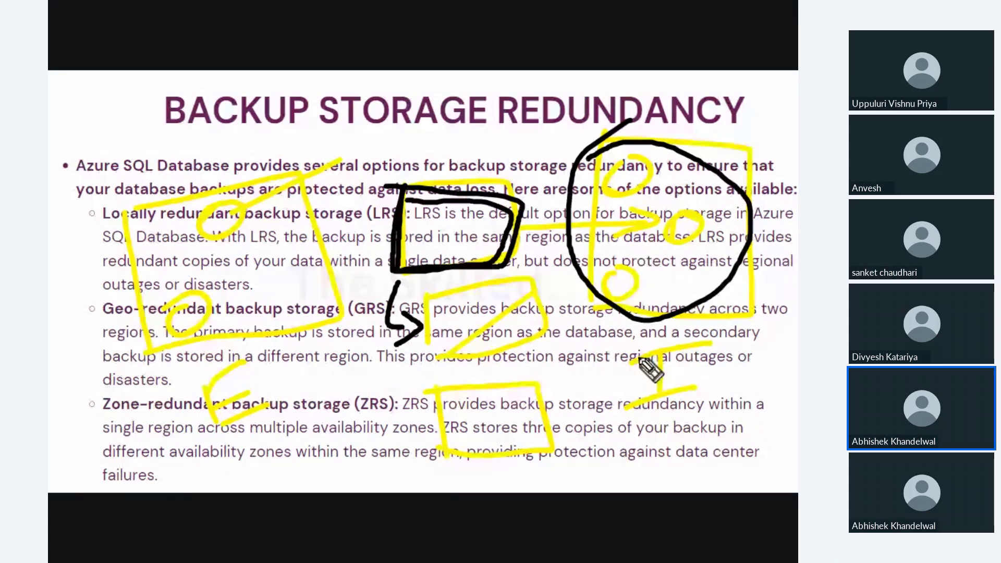
Draw a curved black arrow with the pen along the bottom of the Backup Storage Redundancy slide.
{"action": "left_click_drag", "start_coordinate": [661, 333], "coordinate": [240, 346]}
{"action": "left_click_drag", "start_coordinate": [208, 389], "coordinate": [297, 377]}
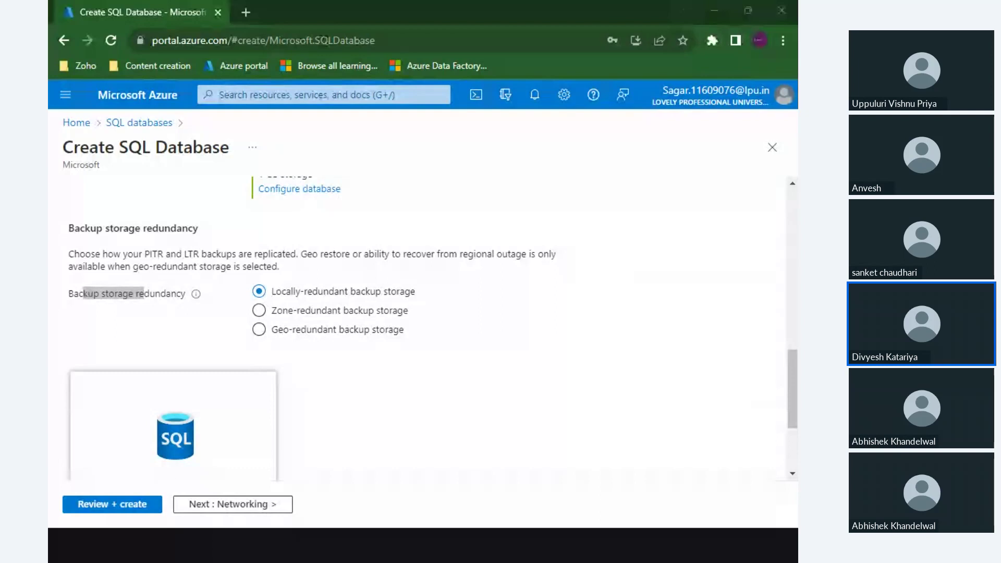
{"action": "key", "text": "super+d"}
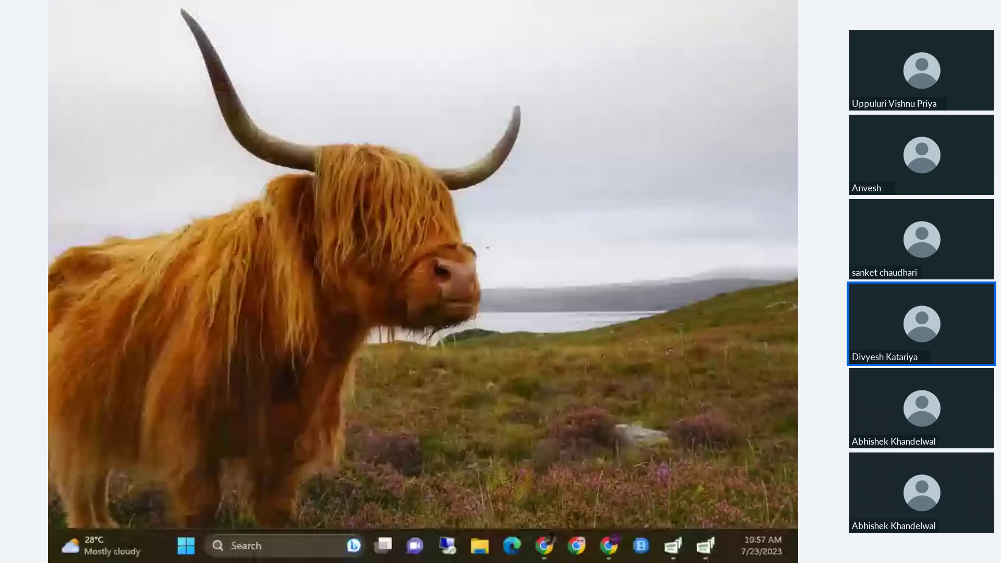
{"action": "key", "text": "super+d"}
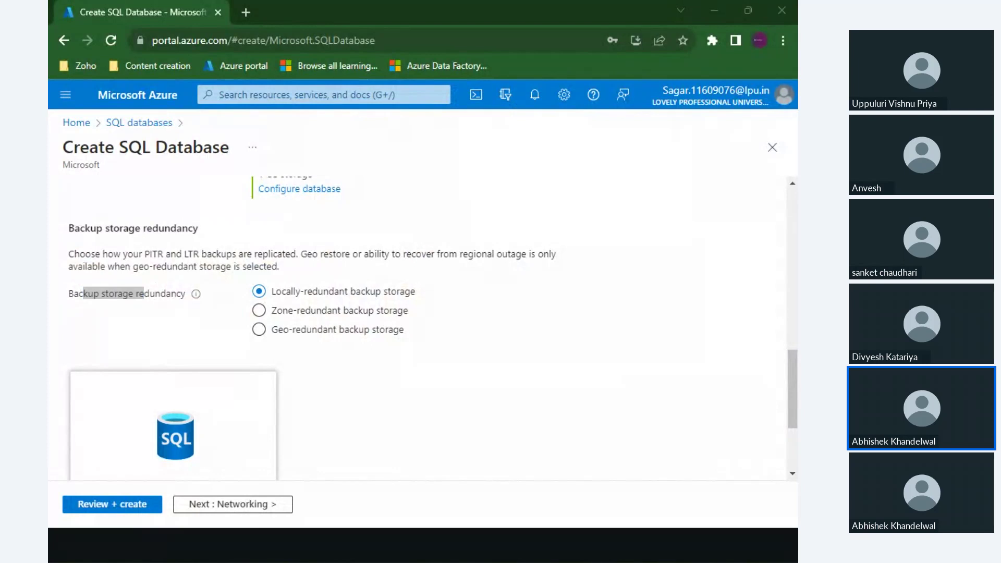
{"action": "key", "text": "alt+Tab"}
{"action": "scroll", "coordinate": [443, 333], "scroll_direction": "down", "scroll_amount": 1}
{"action": "left_click_drag", "start_coordinate": [294, 271], "coordinate": [361, 270]}
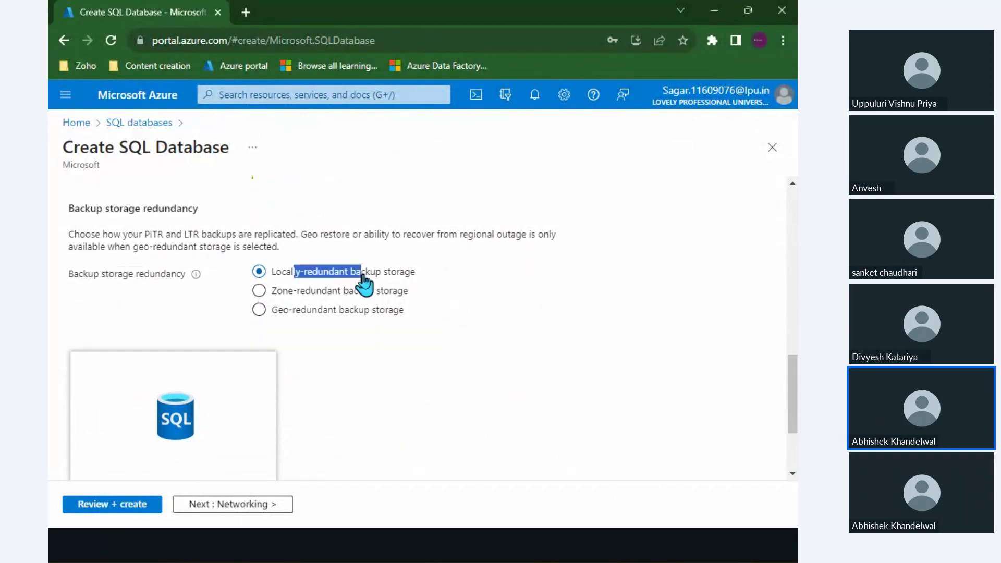
{"action": "scroll", "coordinate": [294, 466], "scroll_direction": "down", "scroll_amount": 3}
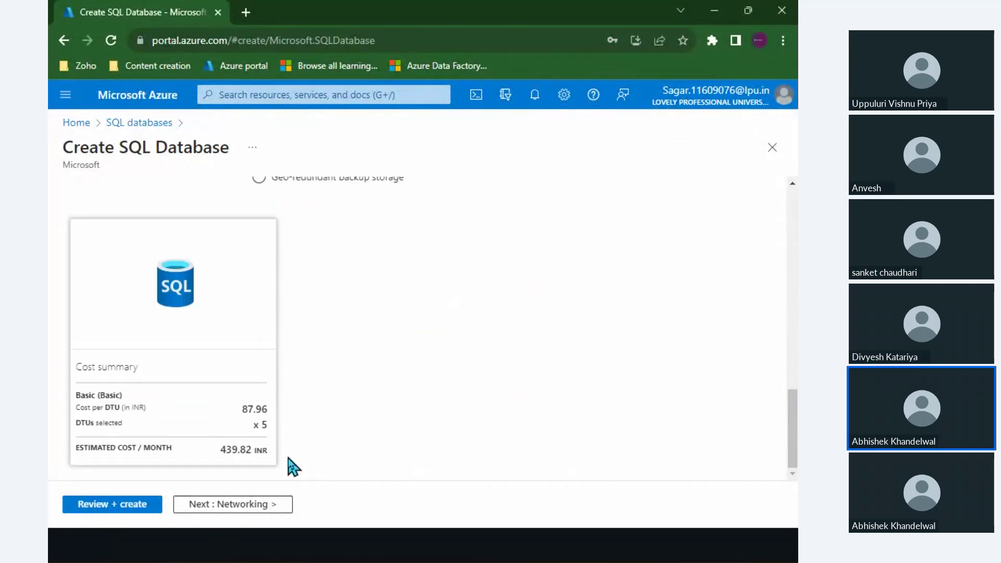
On the Networking settings, choose Public endpoint as the connectivity method.
{"action": "left_click", "coordinate": [246, 505]}
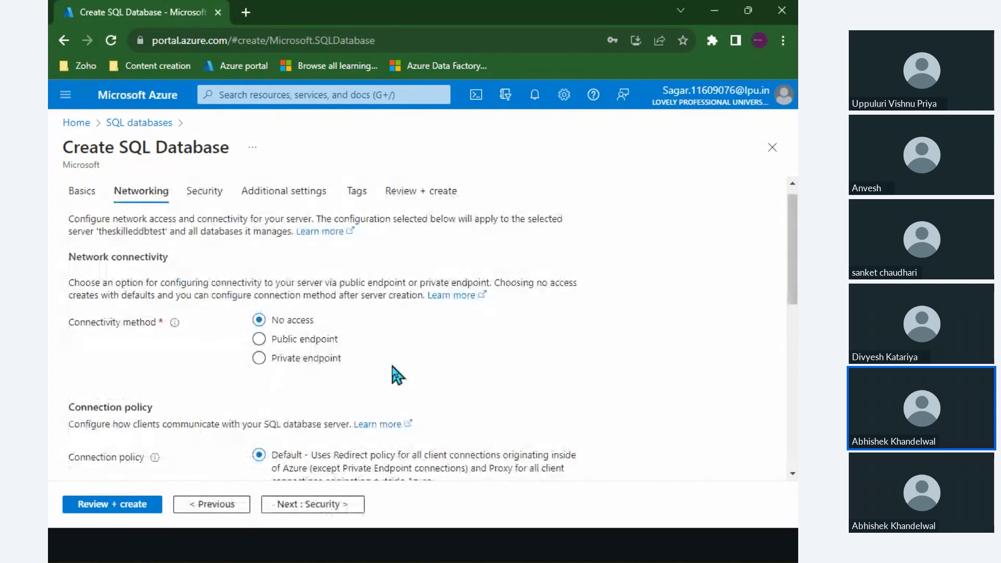
{"action": "scroll", "coordinate": [392, 366], "scroll_direction": "up", "scroll_amount": 1}
{"action": "left_click_drag", "start_coordinate": [88, 338], "coordinate": [153, 339]}
{"action": "left_click", "coordinate": [284, 359]}
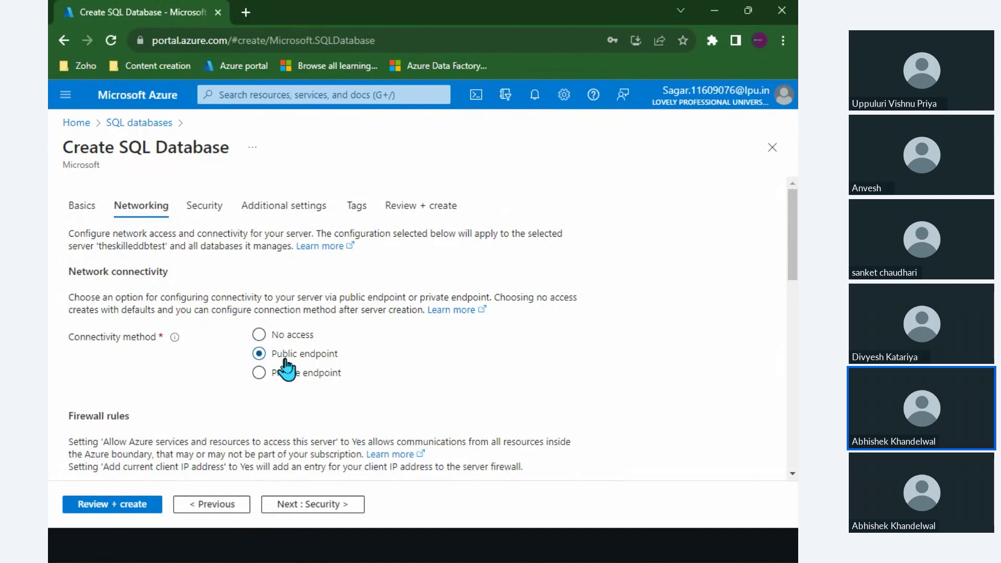
{"action": "scroll", "coordinate": [285, 366], "scroll_direction": "down", "scroll_amount": 3}
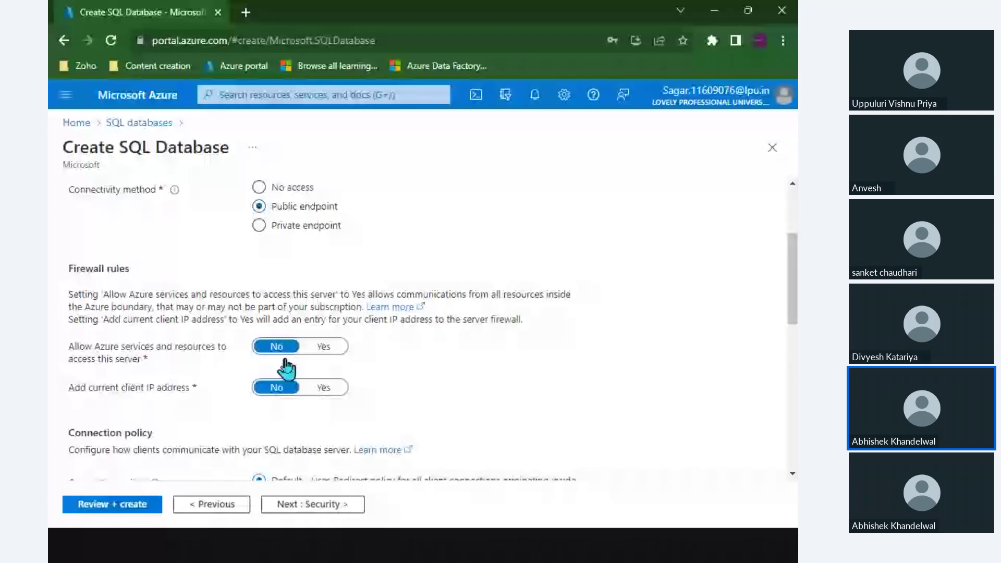
{"action": "left_click_drag", "start_coordinate": [121, 295], "coordinate": [251, 316]}
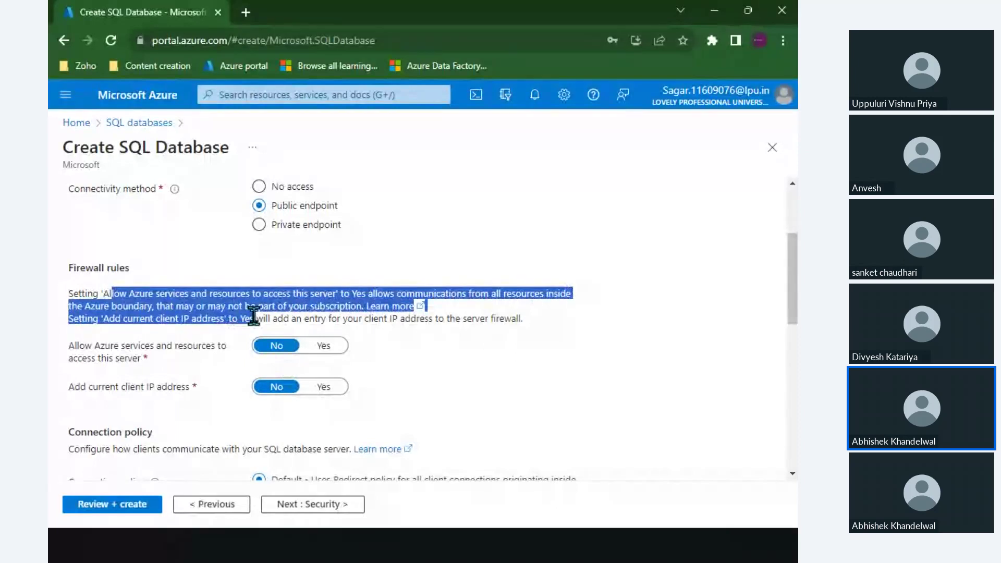
{"action": "left_click", "coordinate": [250, 316]}
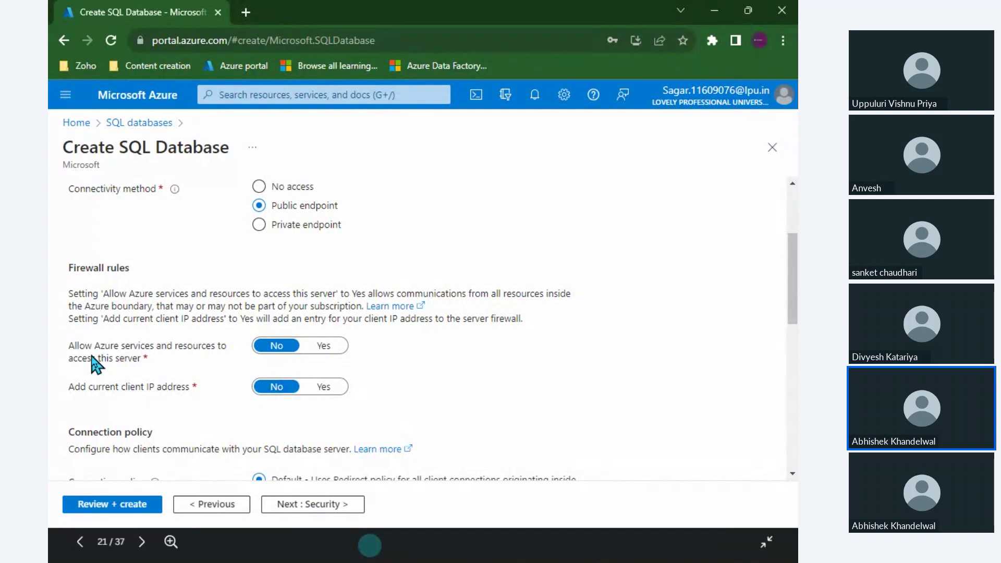
Set 'Allow Azure services and resources to access this server' to Yes.
{"action": "left_click_drag", "start_coordinate": [93, 345], "coordinate": [125, 360]}
{"action": "left_click", "coordinate": [126, 364]}
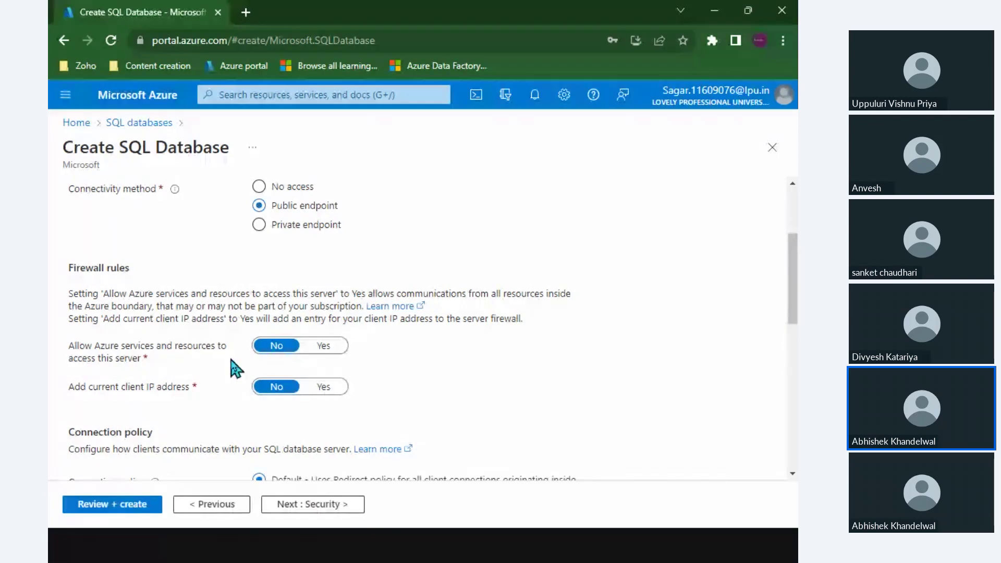
{"action": "left_click", "coordinate": [324, 346]}
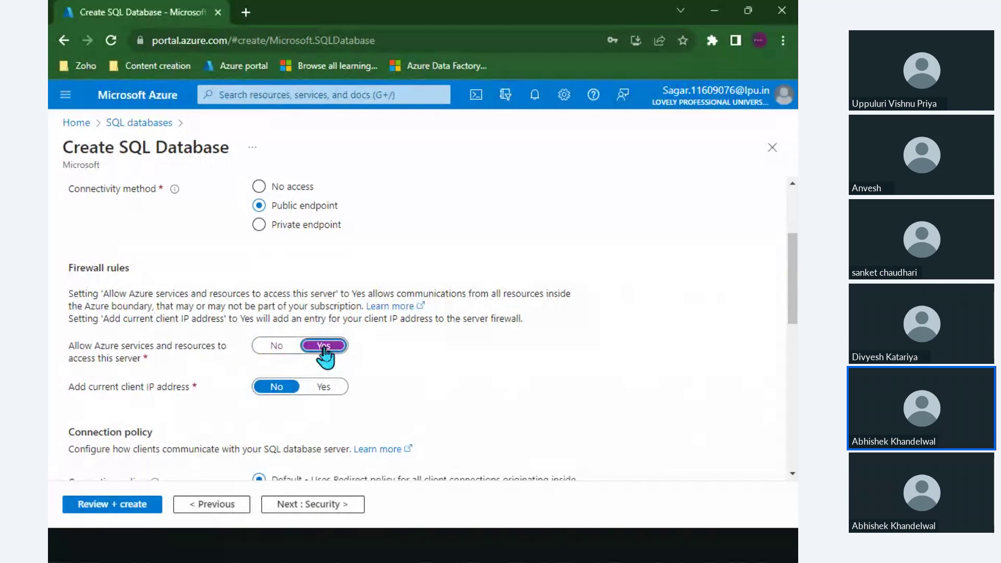
{"action": "scroll", "coordinate": [325, 355], "scroll_direction": "up", "scroll_amount": 3}
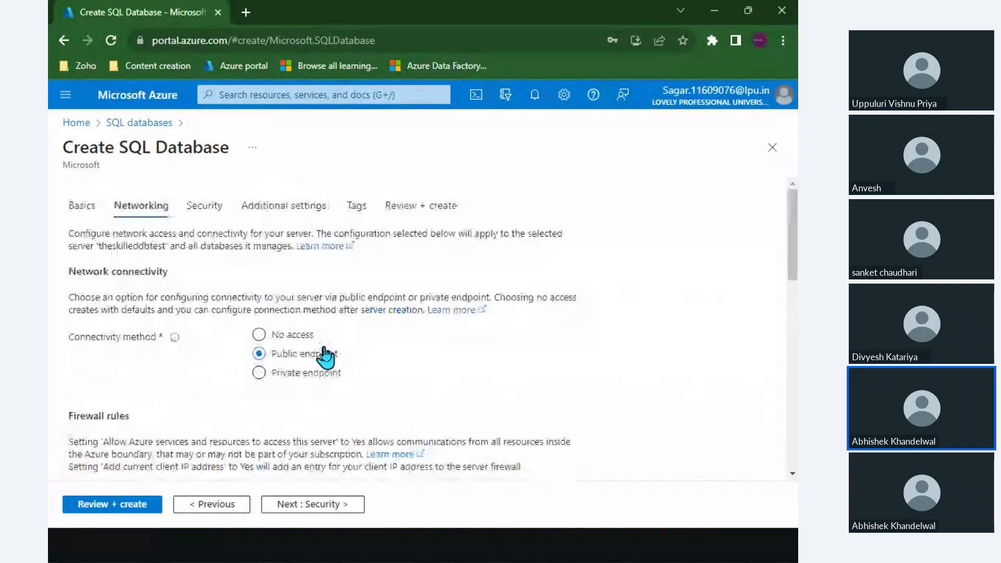
{"action": "scroll", "coordinate": [325, 351], "scroll_direction": "down", "scroll_amount": 3}
{"action": "left_click", "coordinate": [324, 348]}
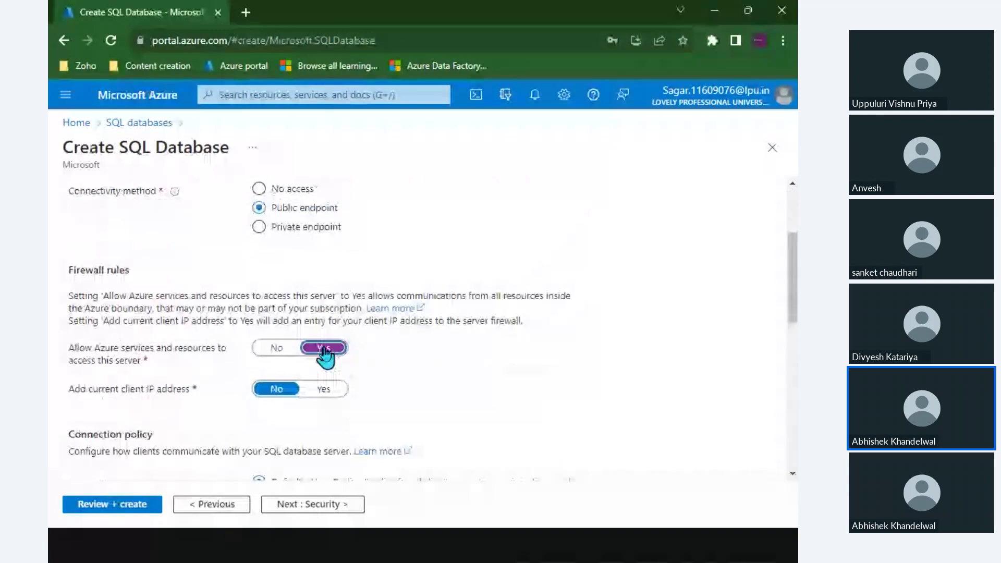
Set 'Add current client IP address' to Yes in the firewall rules.
{"action": "scroll", "coordinate": [324, 350], "scroll_direction": "down", "scroll_amount": 1}
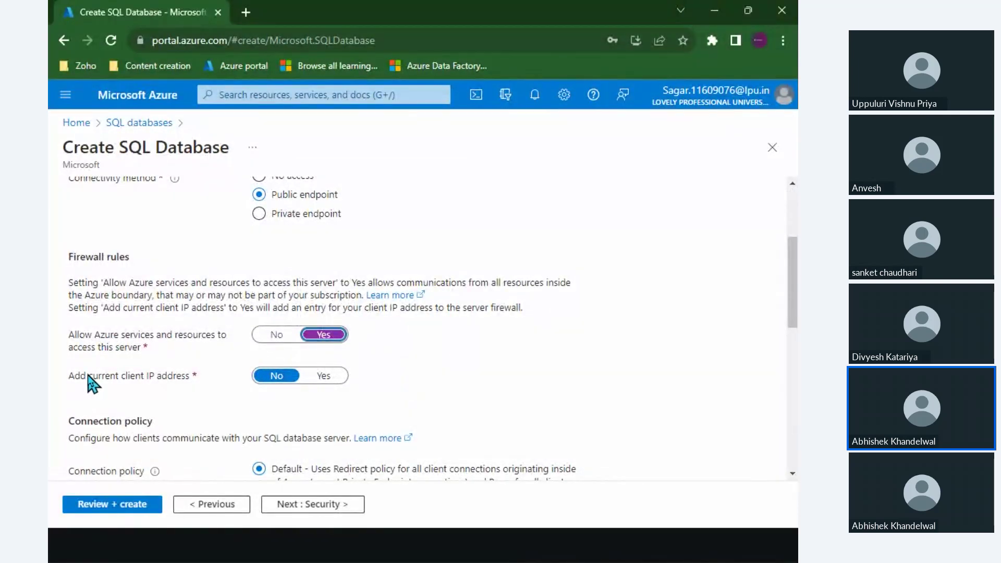
{"action": "left_click_drag", "start_coordinate": [90, 374], "coordinate": [197, 380]}
{"action": "left_click", "coordinate": [200, 388]}
{"action": "left_click", "coordinate": [333, 376]}
{"action": "left_click_drag", "start_coordinate": [86, 371], "coordinate": [167, 384]}
{"action": "left_click", "coordinate": [168, 381]}
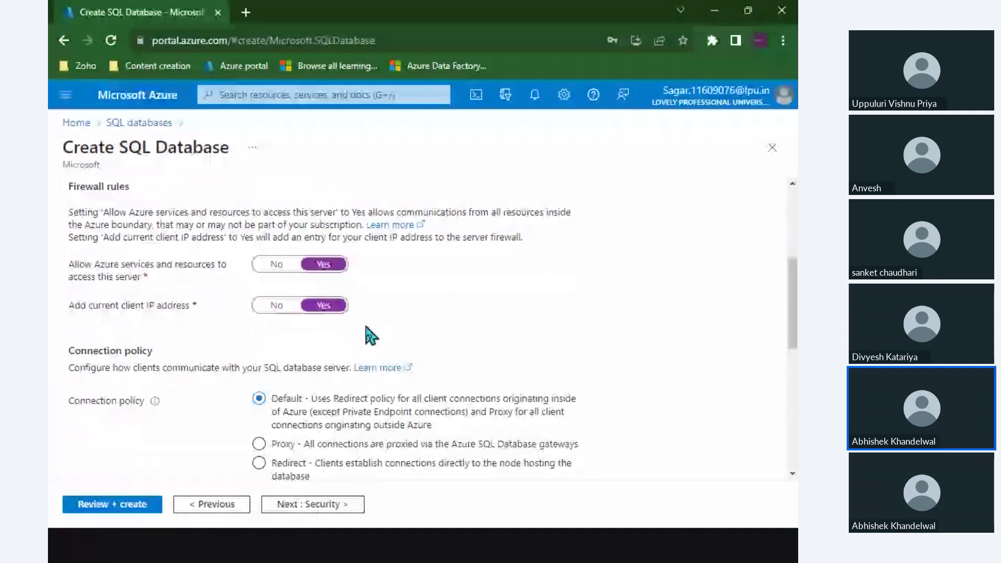
{"action": "scroll", "coordinate": [264, 357], "scroll_direction": "down", "scroll_amount": 10}
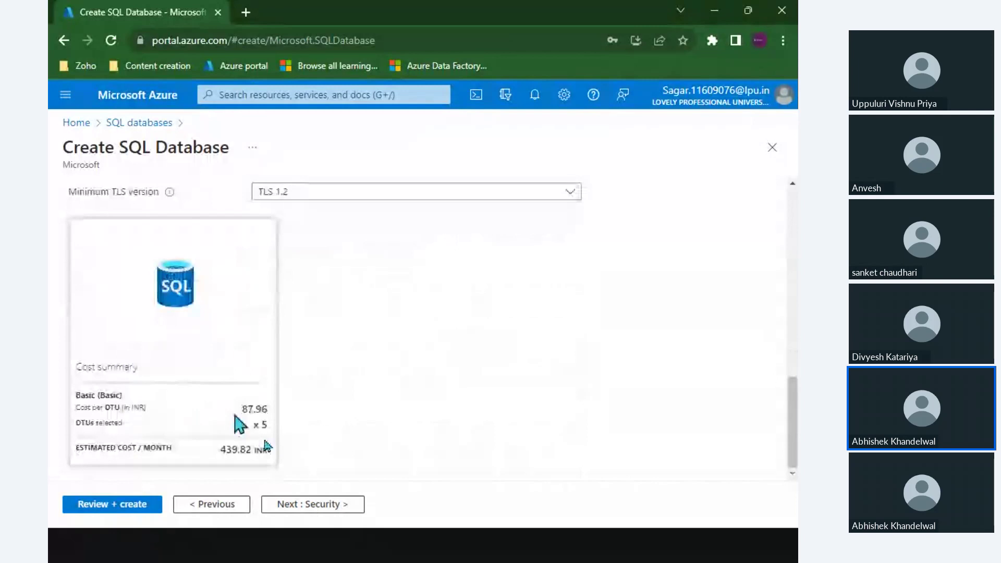
Keep the default Security, Additional settings and Tags options.
{"action": "left_click", "coordinate": [311, 505]}
{"action": "scroll", "coordinate": [230, 335], "scroll_direction": "down", "scroll_amount": 7}
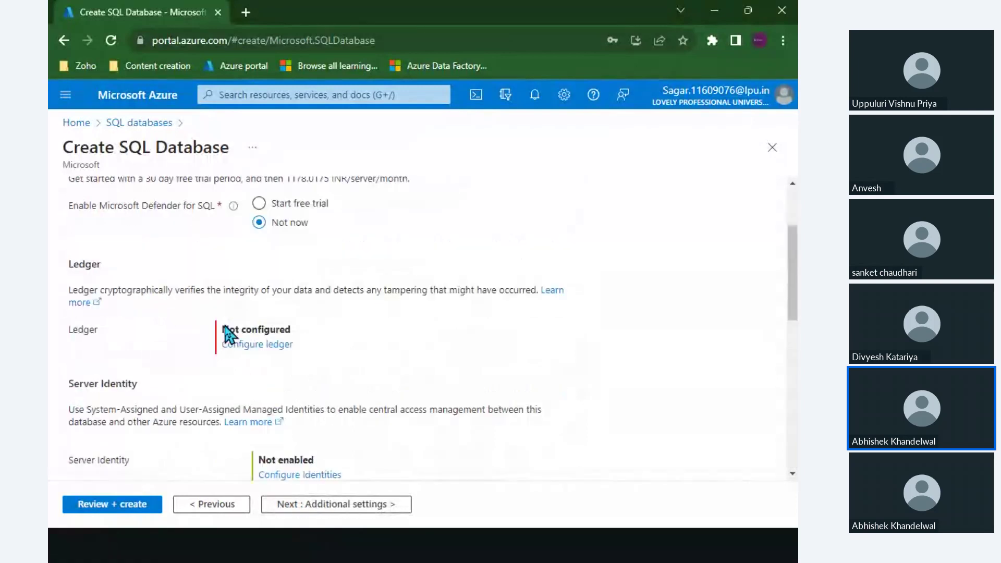
{"action": "scroll", "coordinate": [230, 335], "scroll_direction": "down", "scroll_amount": 6}
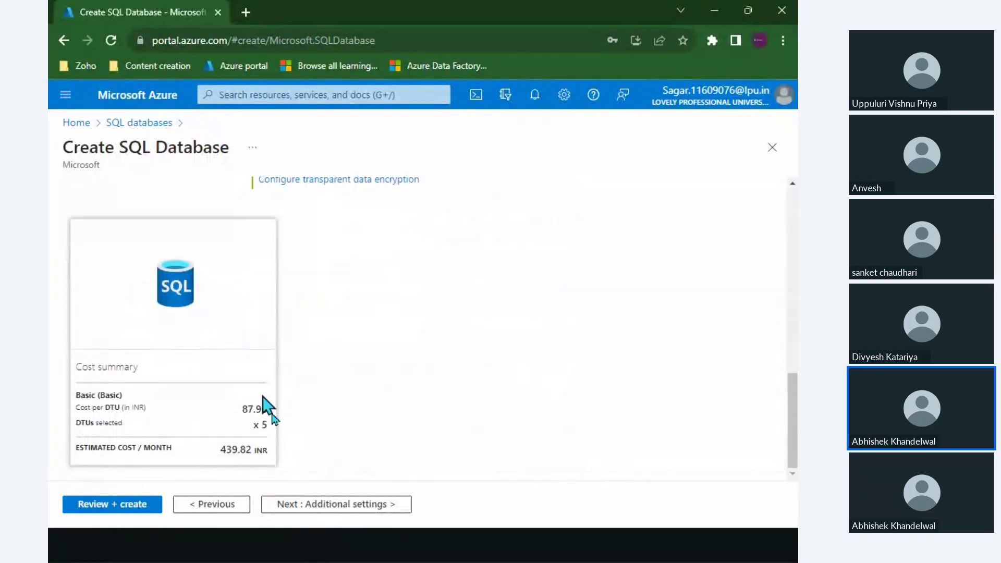
{"action": "left_click", "coordinate": [306, 505]}
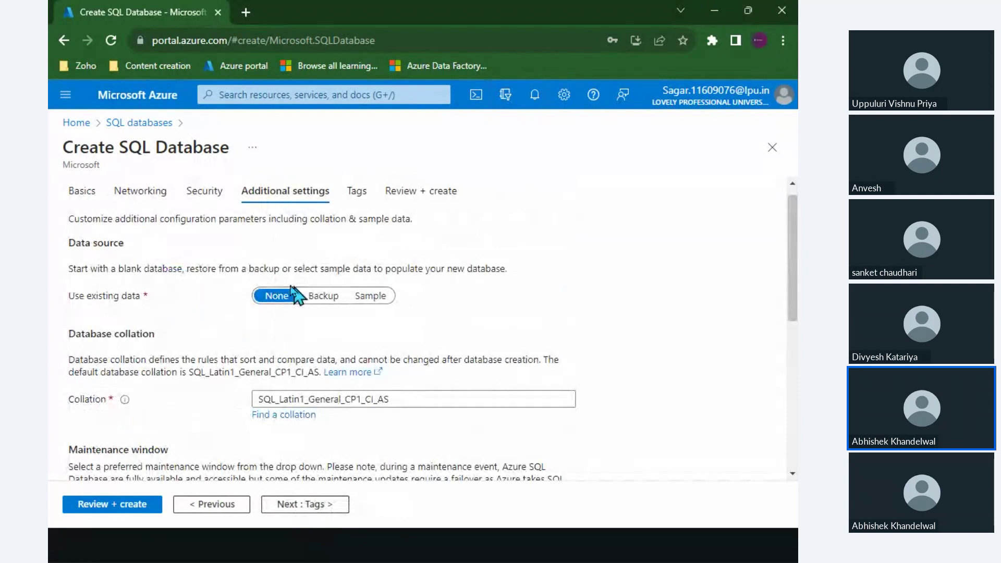
{"action": "scroll", "coordinate": [292, 264], "scroll_direction": "down", "scroll_amount": 3}
{"action": "scroll", "coordinate": [292, 263], "scroll_direction": "down", "scroll_amount": 3}
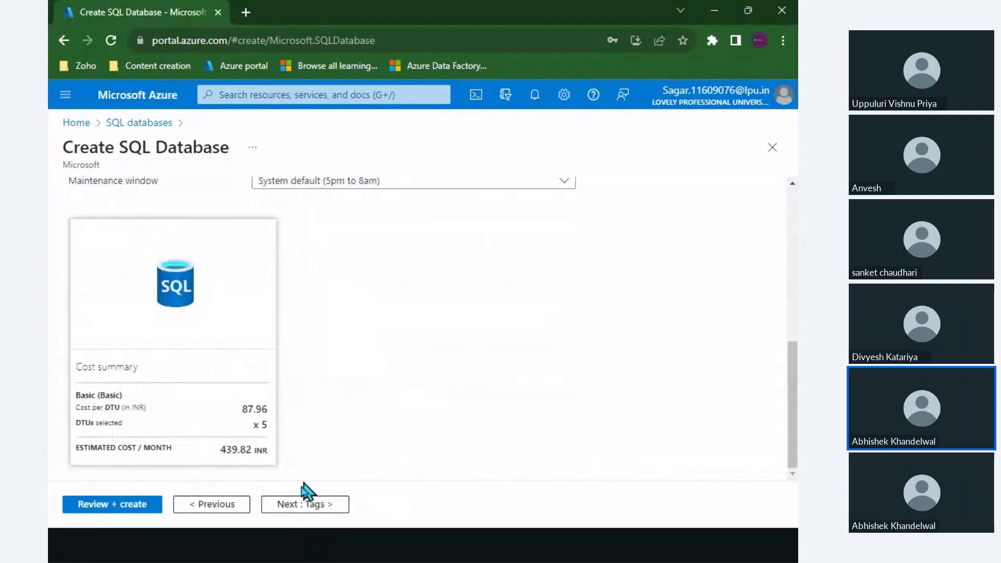
{"action": "left_click", "coordinate": [305, 504]}
{"action": "scroll", "coordinate": [374, 387], "scroll_direction": "down", "scroll_amount": 2}
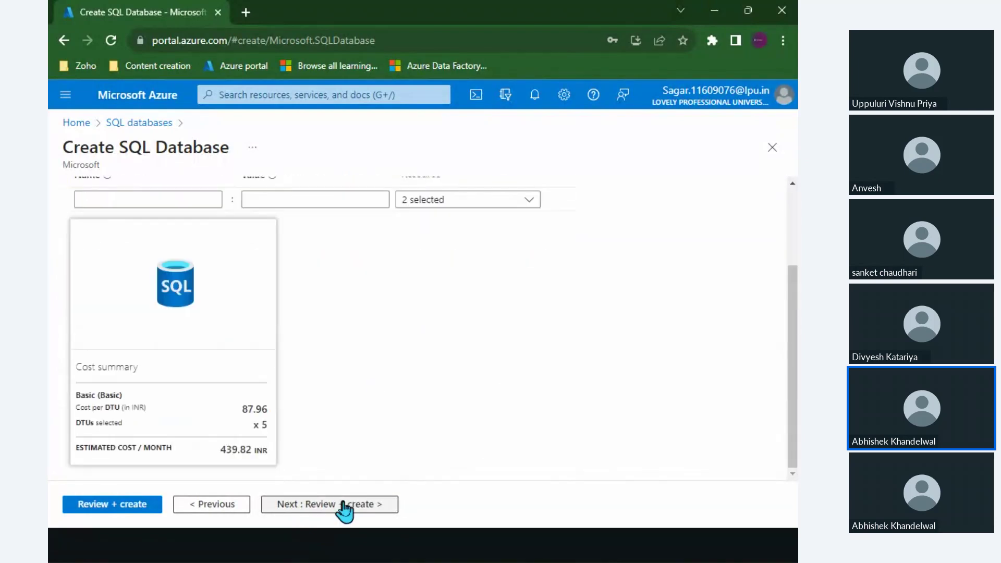
Review the full SQL database configuration and submit it with Create.
{"action": "left_click", "coordinate": [342, 505]}
{"action": "scroll", "coordinate": [256, 420], "scroll_direction": "down", "scroll_amount": 5}
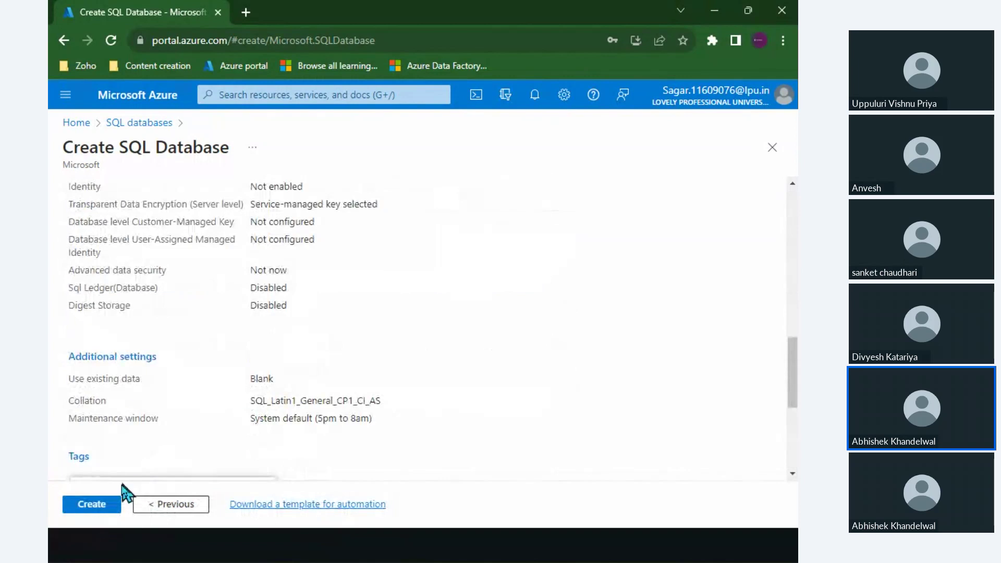
{"action": "left_click", "coordinate": [100, 504]}
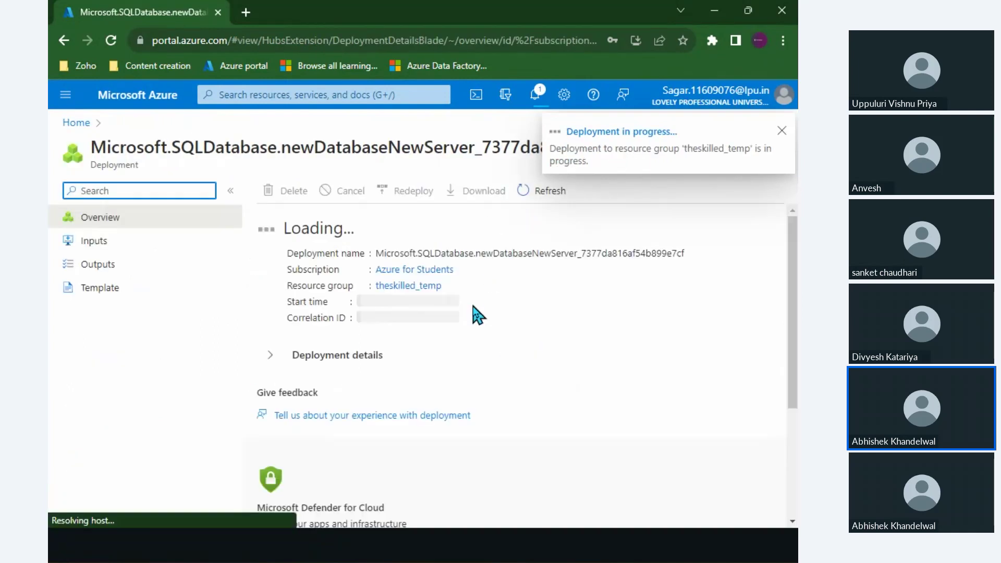
Scroll across the deployment overview to check that theskilleddbtest server is Accepted.
{"action": "scroll", "coordinate": [423, 435], "scroll_direction": "right", "scroll_amount": 1}
{"action": "scroll", "coordinate": [424, 435], "scroll_direction": "left", "scroll_amount": 1}
{"action": "scroll", "coordinate": [423, 435], "scroll_direction": "right", "scroll_amount": 1}
{"action": "scroll", "coordinate": [424, 435], "scroll_direction": "left", "scroll_amount": 1}
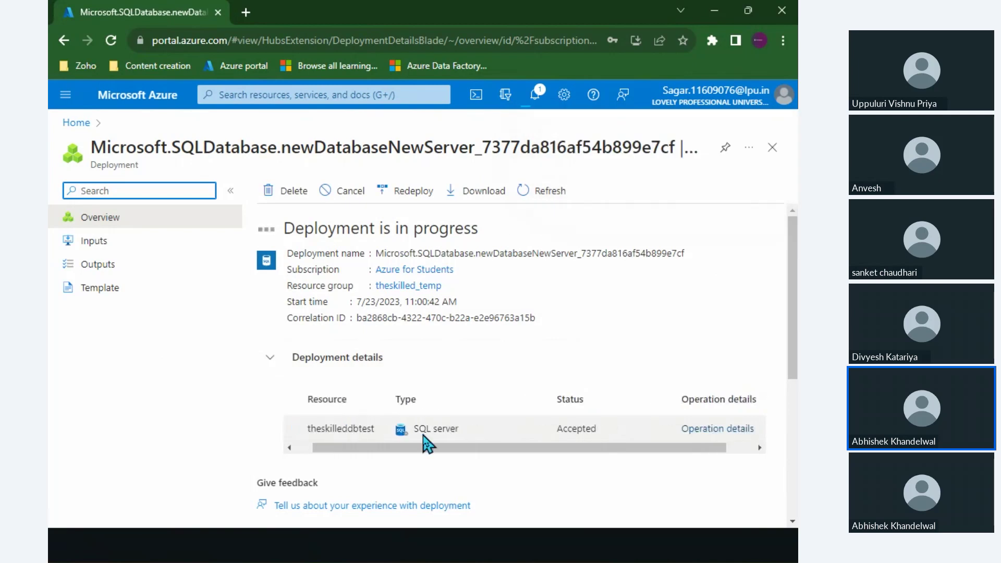
{"action": "scroll", "coordinate": [425, 441], "scroll_direction": "right", "scroll_amount": 1}
{"action": "scroll", "coordinate": [536, 454], "scroll_direction": "left", "scroll_amount": 1}
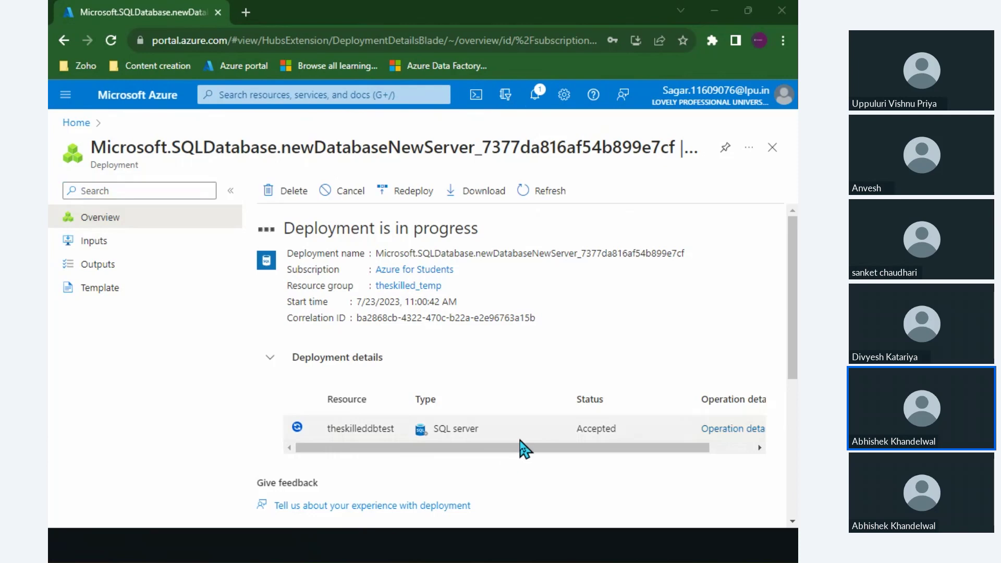
Return to the slideshow and advance to the LAB slide on connecting and querying.
{"action": "key", "text": "alt+Tab"}
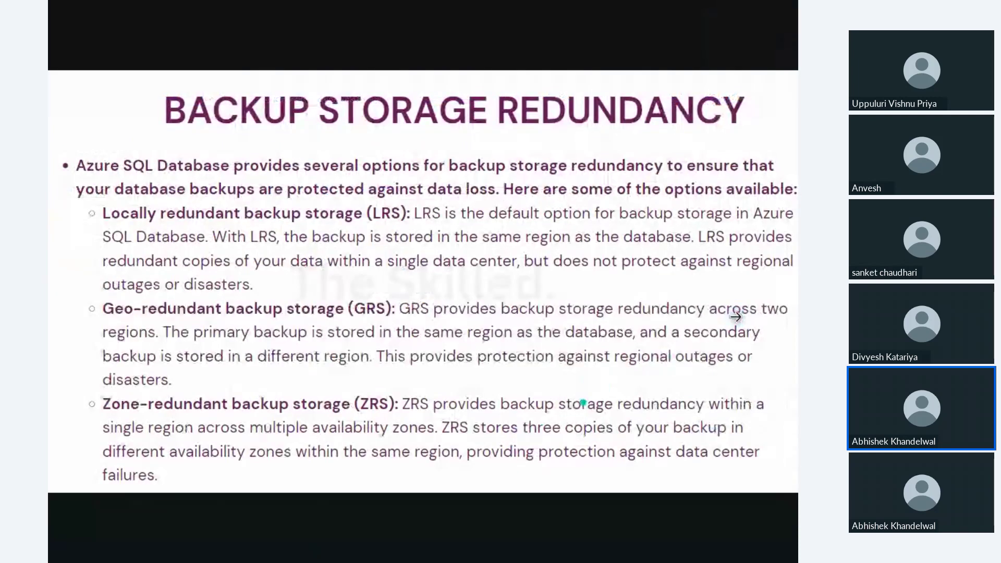
{"action": "left_click", "coordinate": [709, 368]}
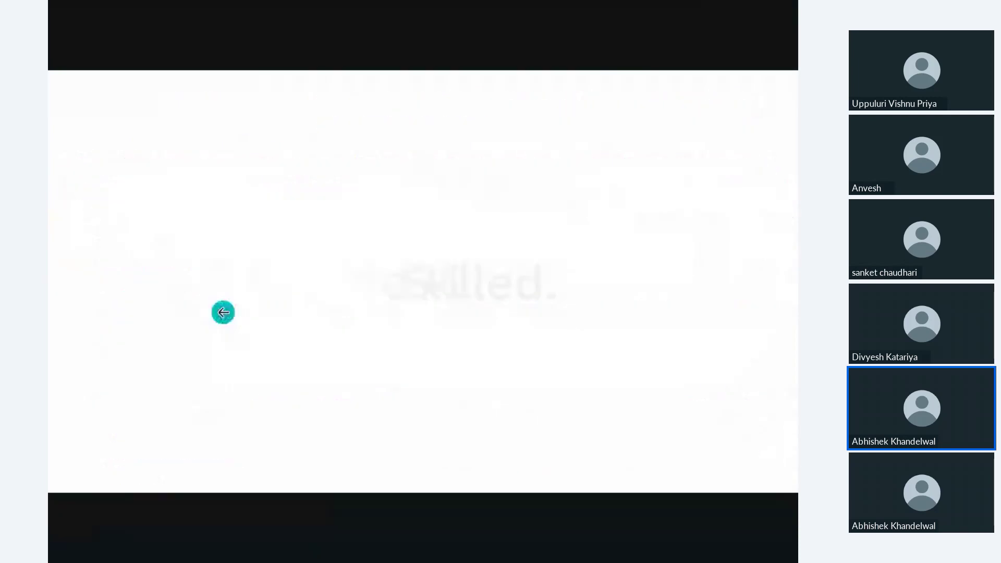
{"action": "left_click", "coordinate": [131, 304]}
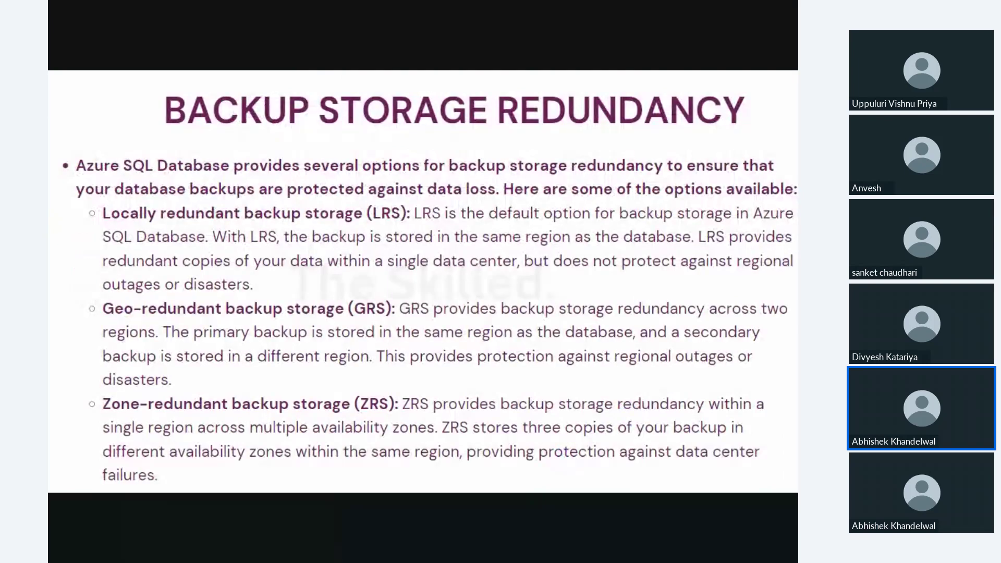
{"action": "key", "text": "Right"}
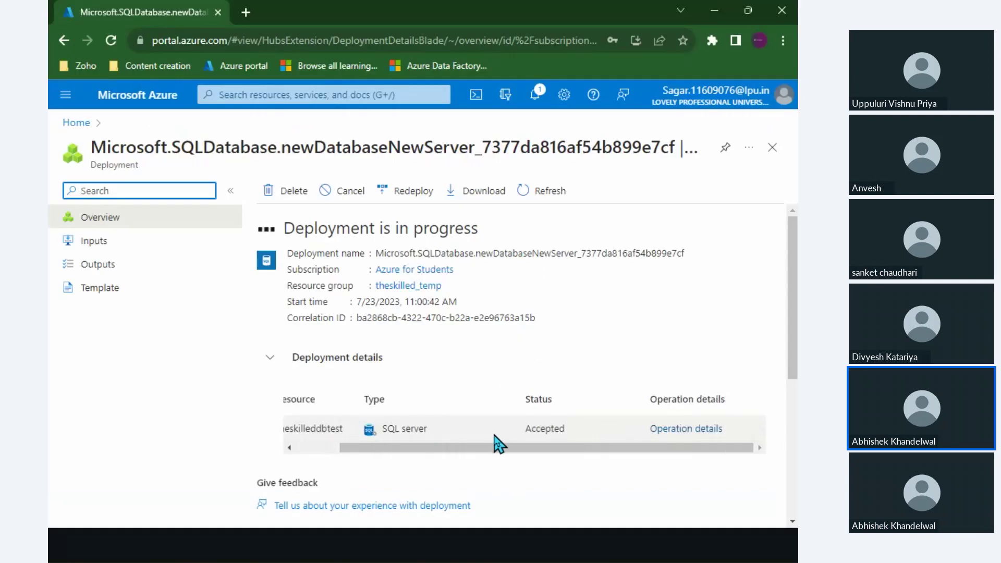
Refresh the deployment status so firewall rules, database and connection policy appear.
{"action": "left_click", "coordinate": [570, 203]}
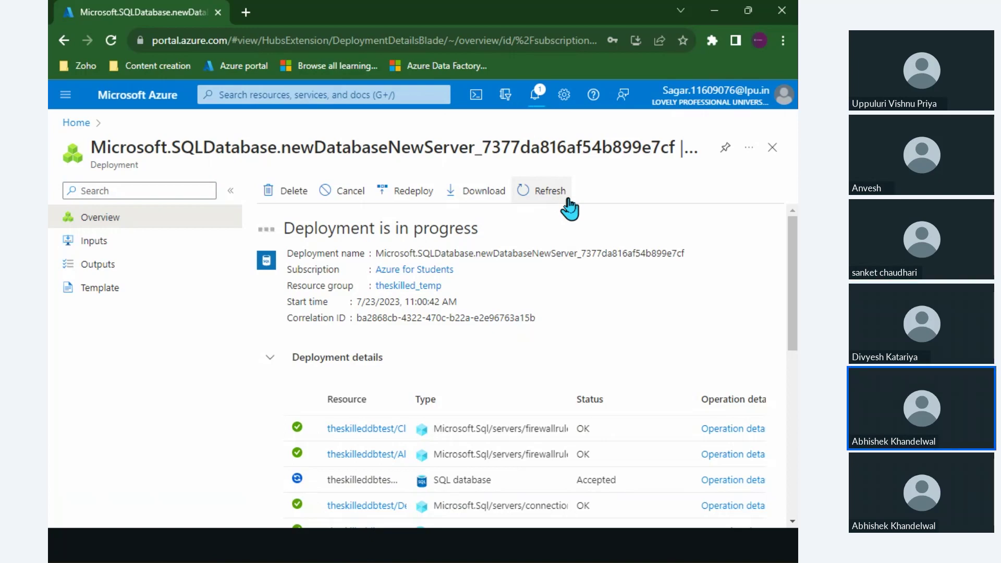
Reload the deployment page to get its latest status.
{"action": "scroll", "coordinate": [521, 365], "scroll_direction": "down", "scroll_amount": 2}
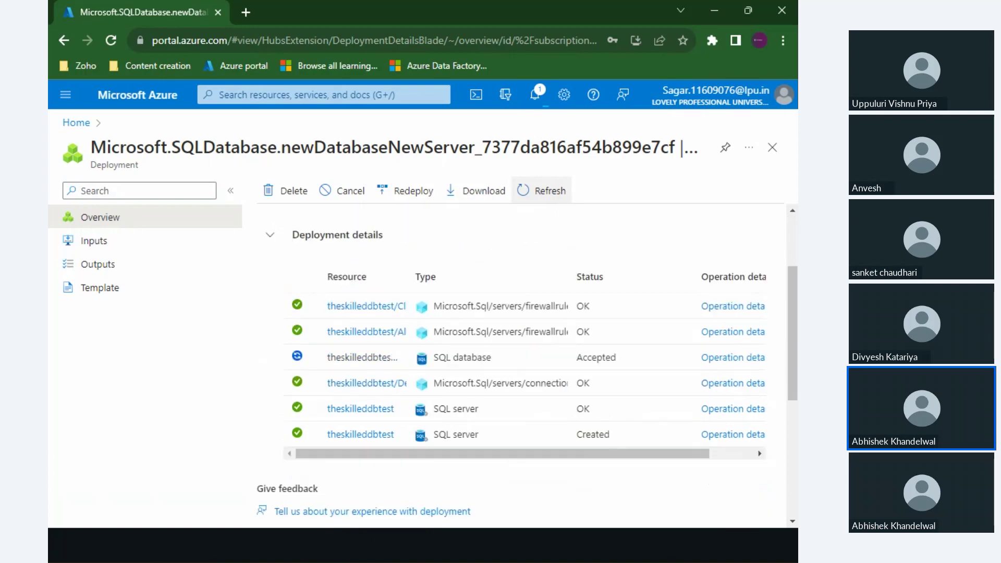
{"action": "scroll", "coordinate": [521, 365], "scroll_direction": "up", "scroll_amount": 3}
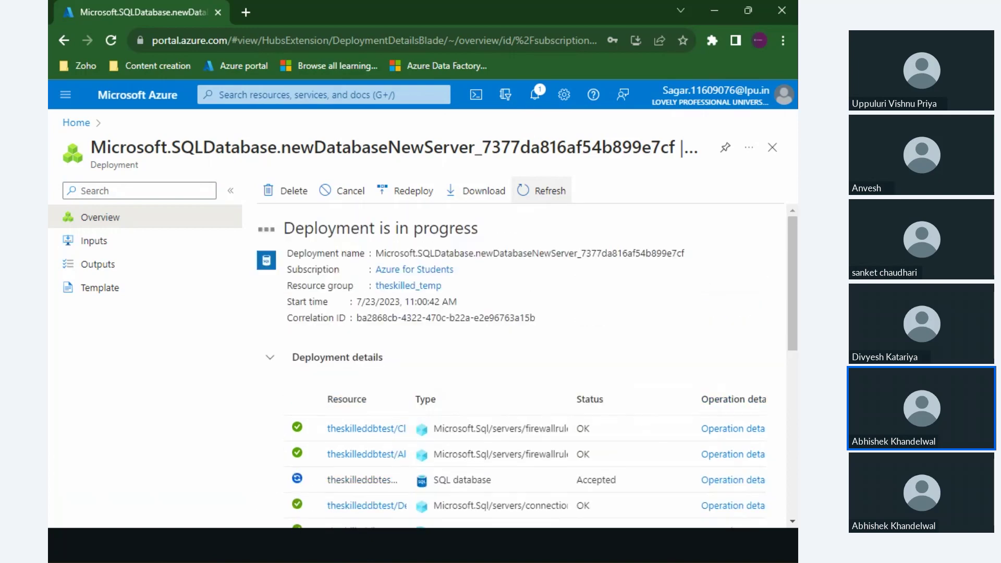
{"action": "scroll", "coordinate": [521, 365], "scroll_direction": "down", "scroll_amount": 2}
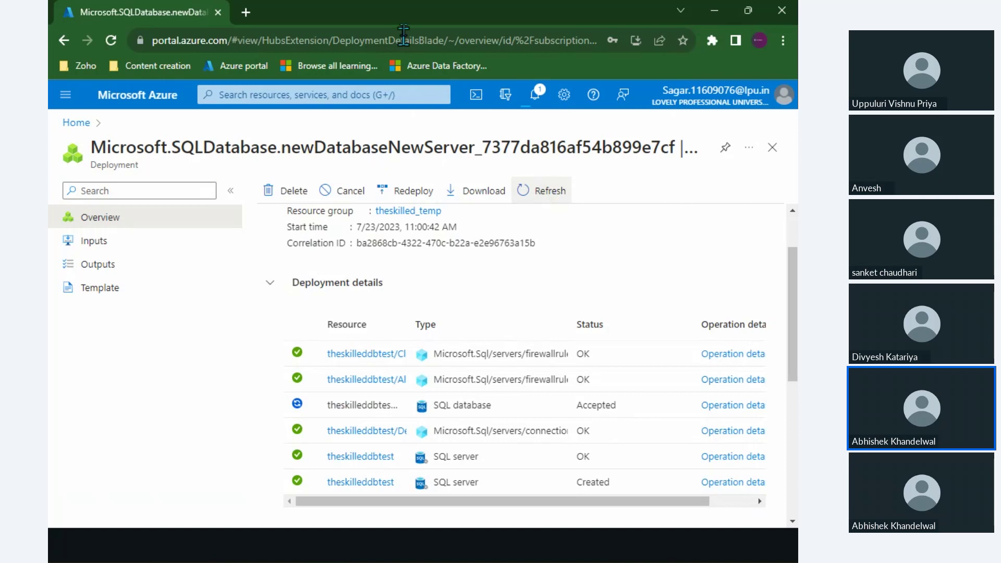
{"action": "left_click", "coordinate": [377, 39]}
{"action": "key", "text": "Return"}
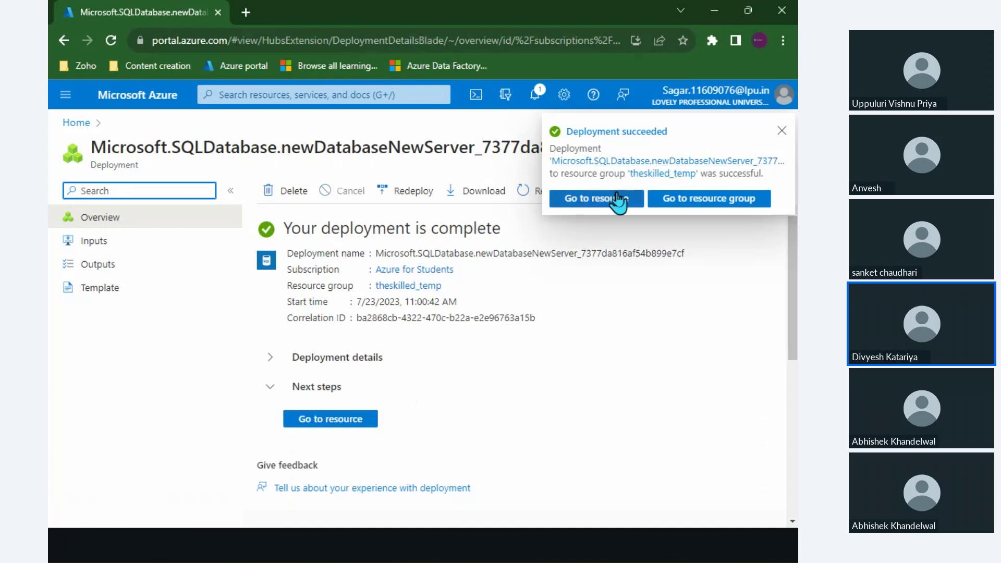
Expand Deployment details, point out the deployment name, and go to the azuredbtest resource.
{"action": "left_click", "coordinate": [277, 362]}
{"action": "scroll", "coordinate": [276, 362], "scroll_direction": "down", "scroll_amount": 3}
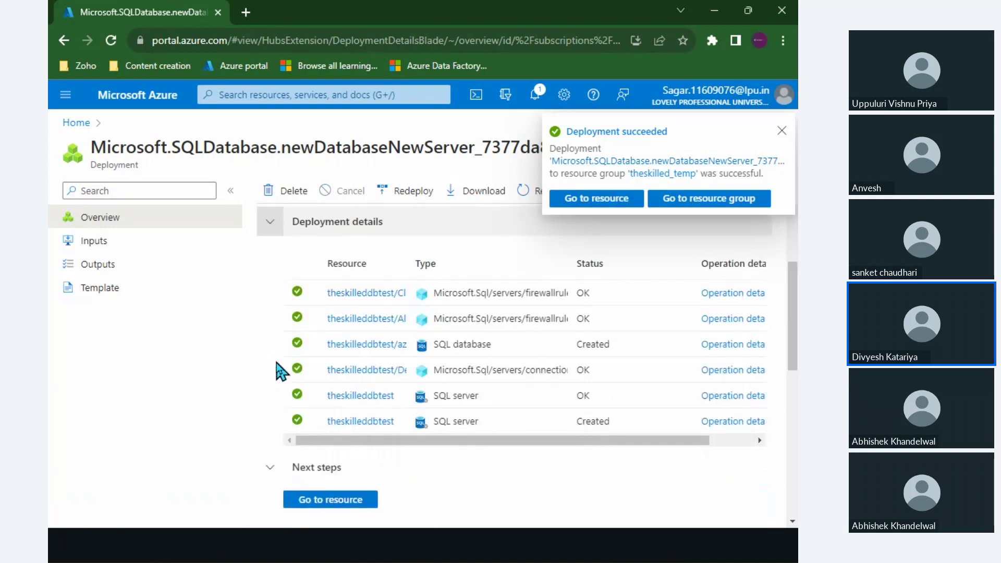
{"action": "scroll", "coordinate": [276, 362], "scroll_direction": "up", "scroll_amount": 3}
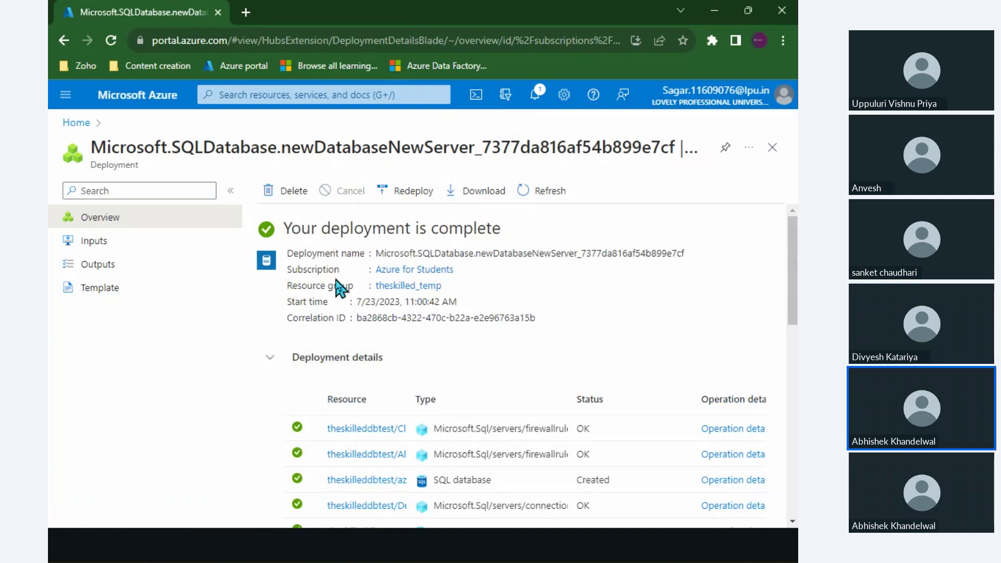
{"action": "left_click_drag", "start_coordinate": [306, 253], "coordinate": [571, 250]}
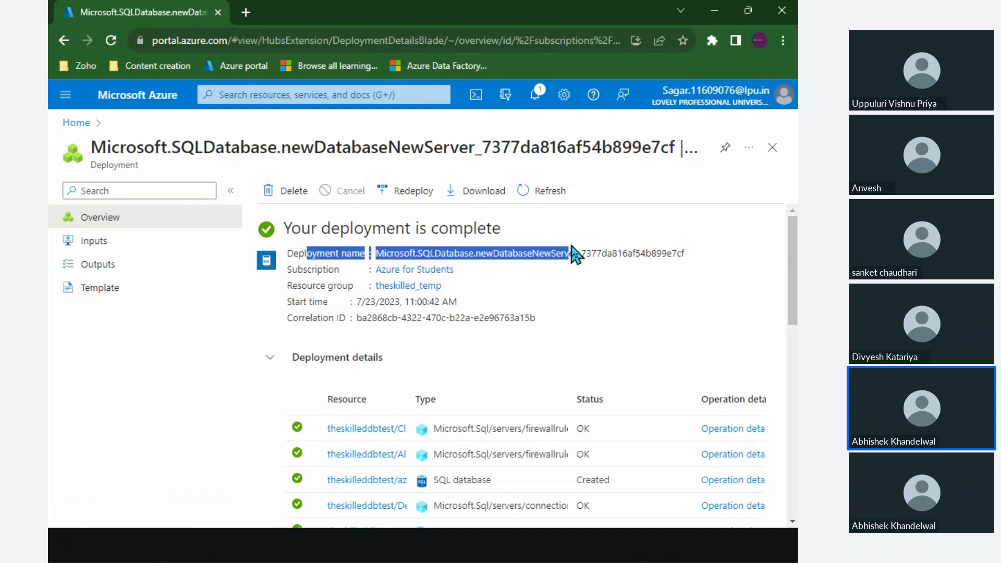
{"action": "double_click", "coordinate": [573, 246]}
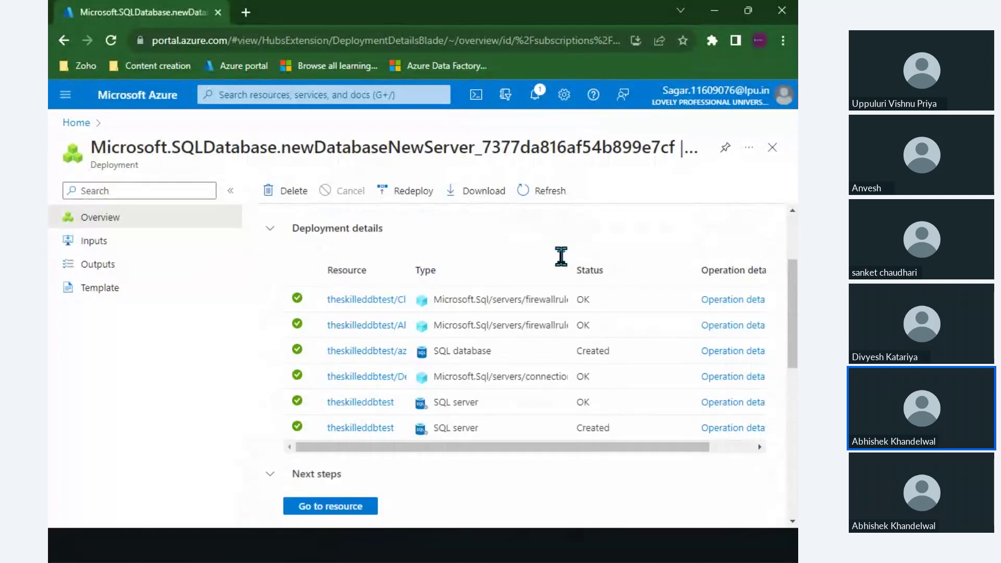
{"action": "left_click", "coordinate": [352, 443]}
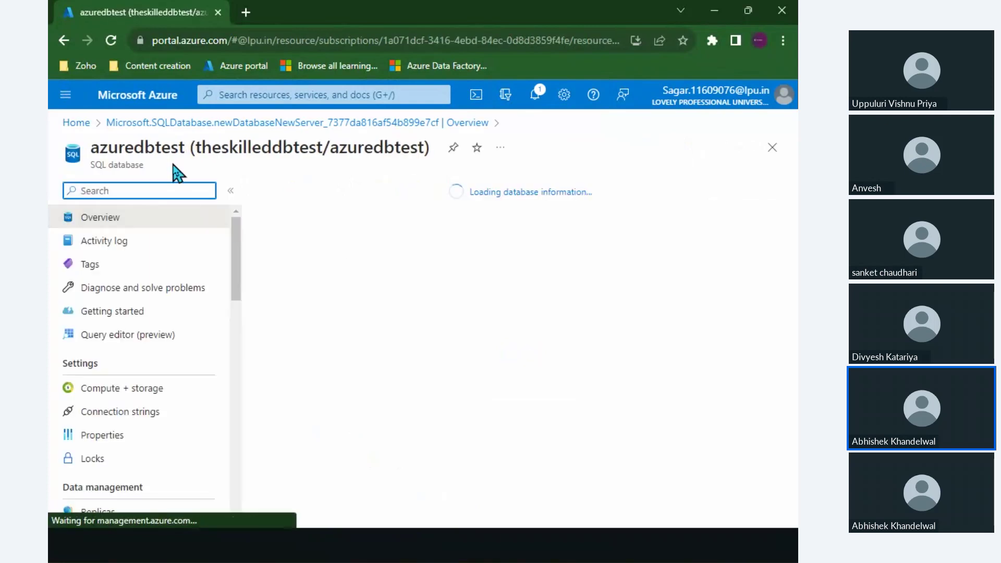
Highlight azuredbtest and circle the server name and Central India location with the pen.
{"action": "double_click", "coordinate": [136, 148]}
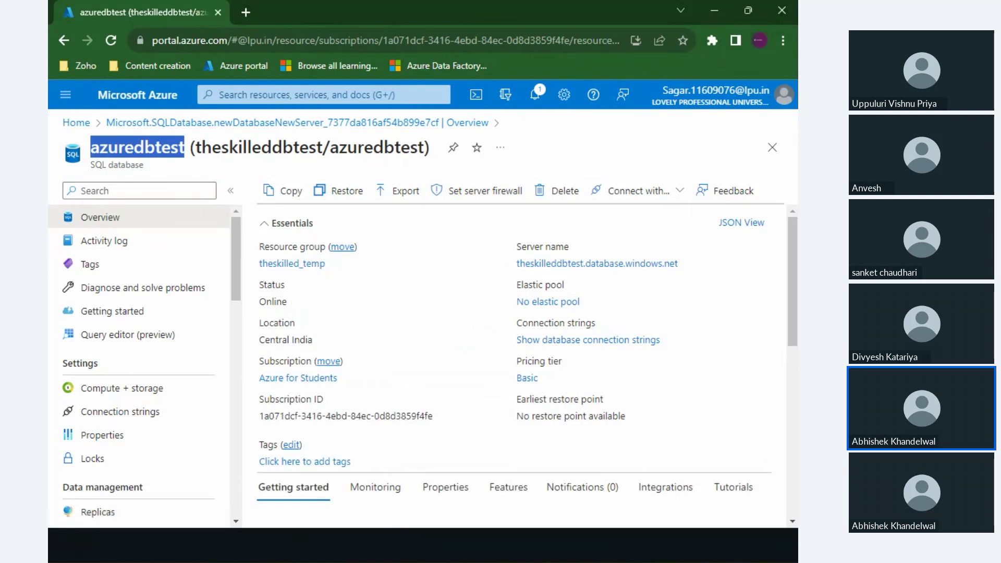
{"action": "key", "text": "alt+Tab"}
{"action": "left_click_drag", "start_coordinate": [562, 290], "coordinate": [503, 281]}
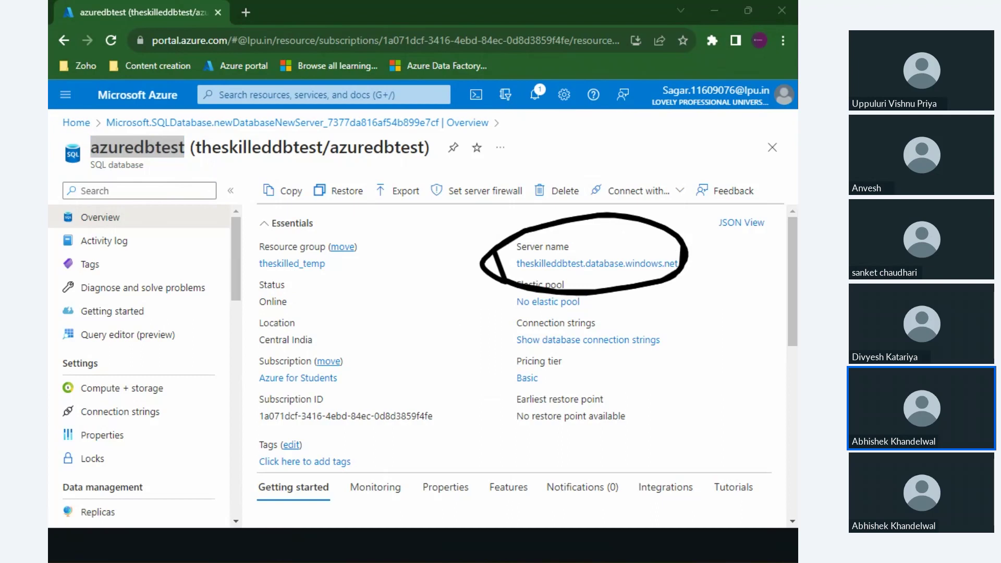
{"action": "mouse_move", "coordinate": [264, 323]}
{"action": "left_mouse_down"}
{"action": "mouse_move", "coordinate": [359, 331]}
{"action": "mouse_move", "coordinate": [268, 351]}
{"action": "mouse_move", "coordinate": [271, 365]}
{"action": "left_mouse_up"}
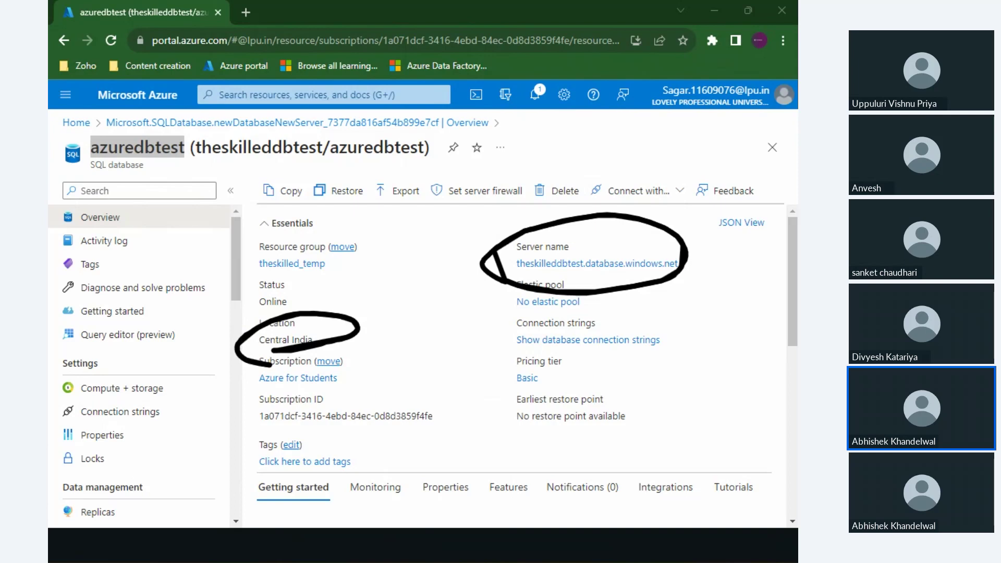
{"action": "mouse_move", "coordinate": [371, 283]}
{"action": "left_mouse_down"}
{"action": "mouse_move", "coordinate": [299, 303]}
{"action": "mouse_move", "coordinate": [356, 310]}
{"action": "left_mouse_up"}
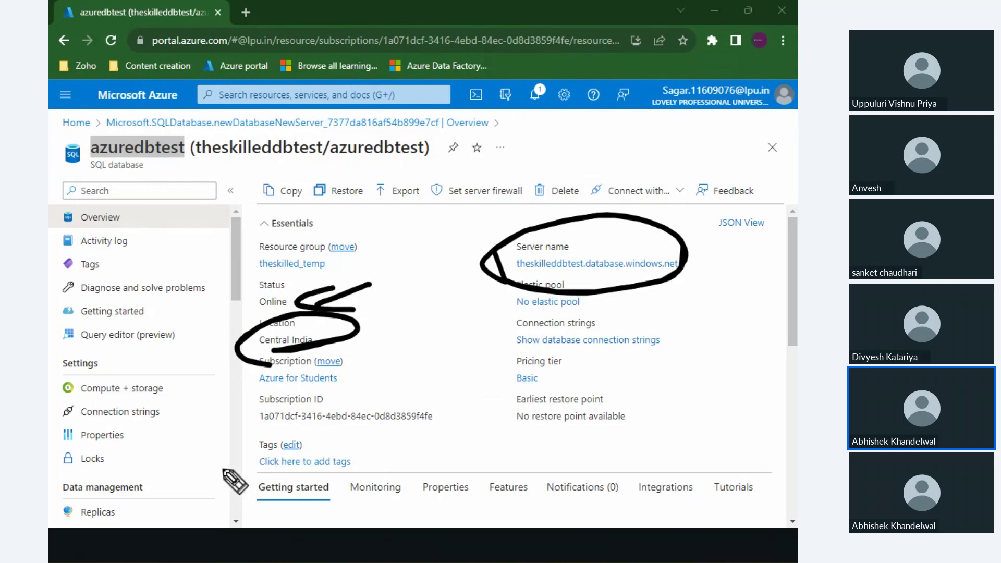
{"action": "key", "text": "Escape"}
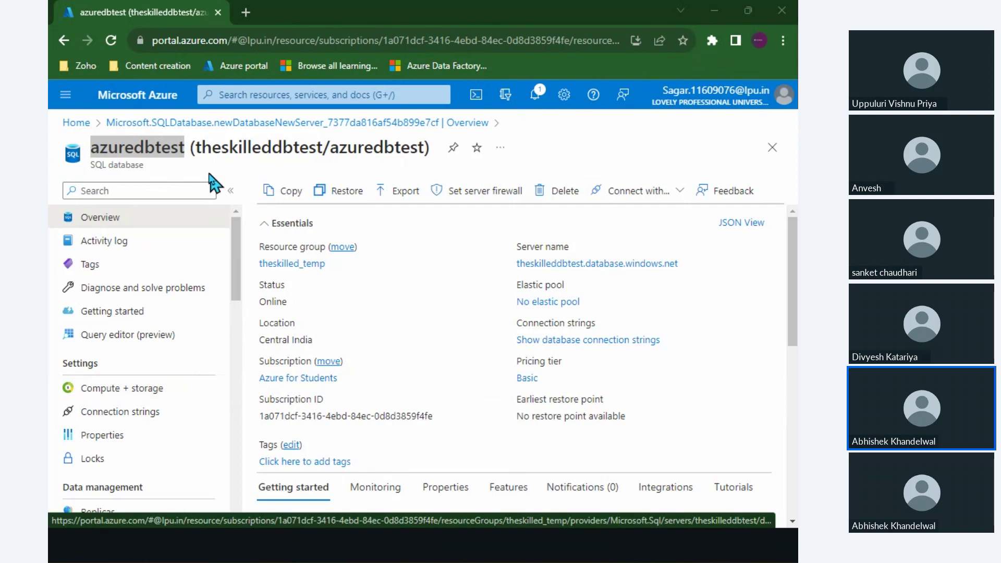
Highlight the database name again and annotate around the theskilleddbtest.database.windows.net server name.
{"action": "double_click", "coordinate": [157, 147]}
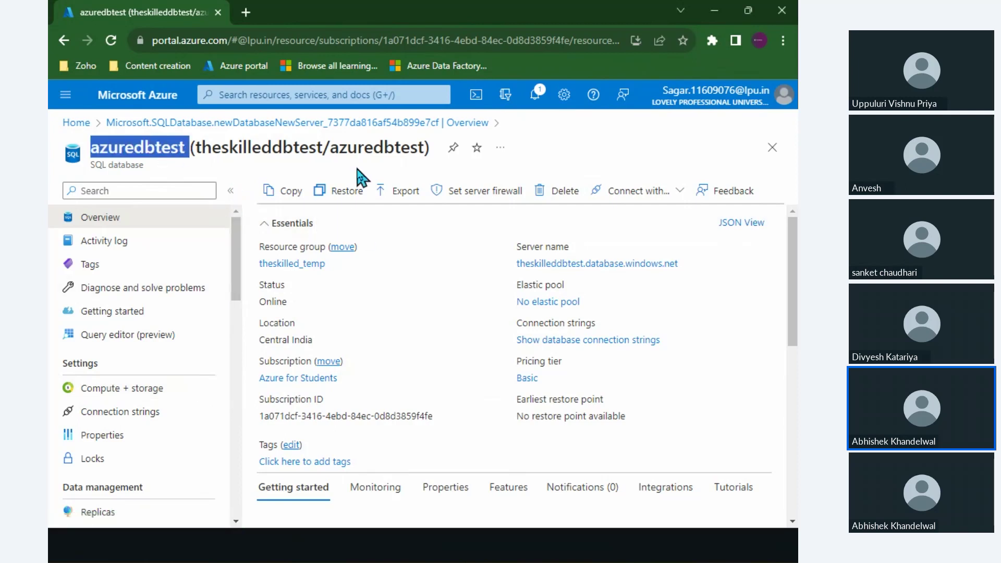
{"action": "double_click", "coordinate": [369, 148]}
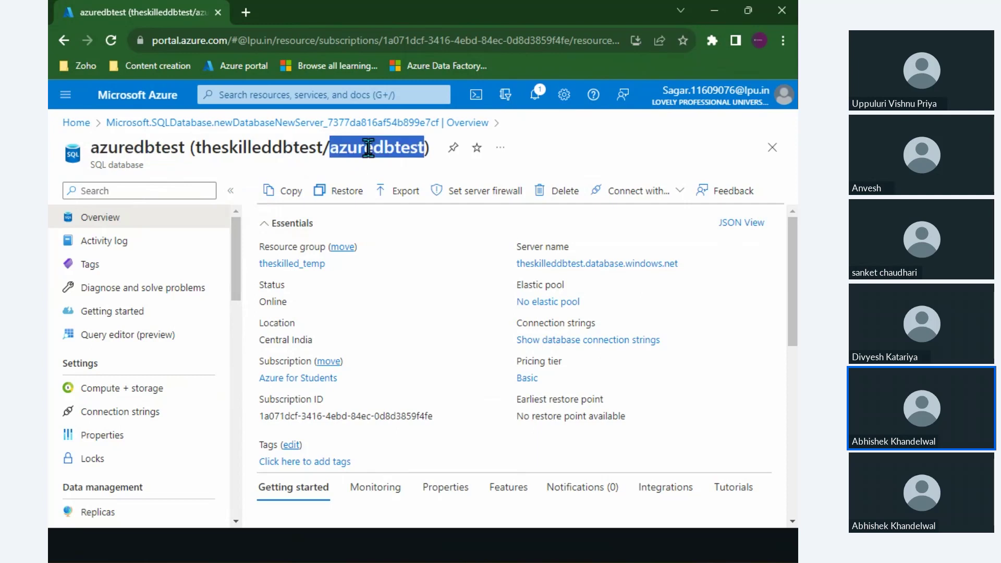
{"action": "key", "text": "alt+Tab"}
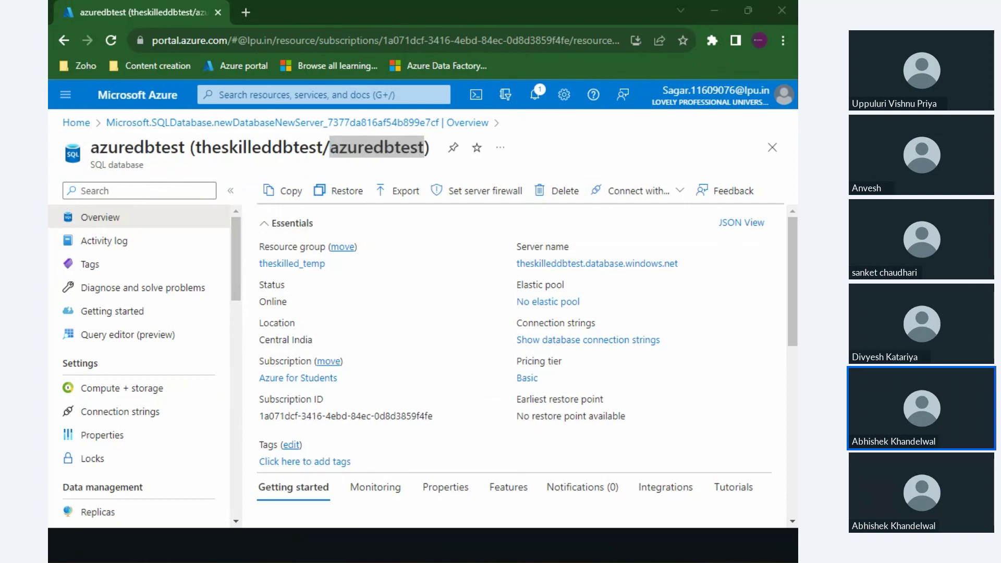
{"action": "mouse_move", "coordinate": [468, 322]}
{"action": "left_mouse_down"}
{"action": "mouse_move", "coordinate": [480, 188]}
{"action": "mouse_move", "coordinate": [547, 172]}
{"action": "mouse_move", "coordinate": [599, 308]}
{"action": "mouse_move", "coordinate": [477, 308]}
{"action": "left_mouse_up"}
{"action": "mouse_move", "coordinate": [583, 303]}
{"action": "left_mouse_down"}
{"action": "mouse_move", "coordinate": [539, 333]}
{"action": "mouse_move", "coordinate": [585, 306]}
{"action": "left_mouse_up"}
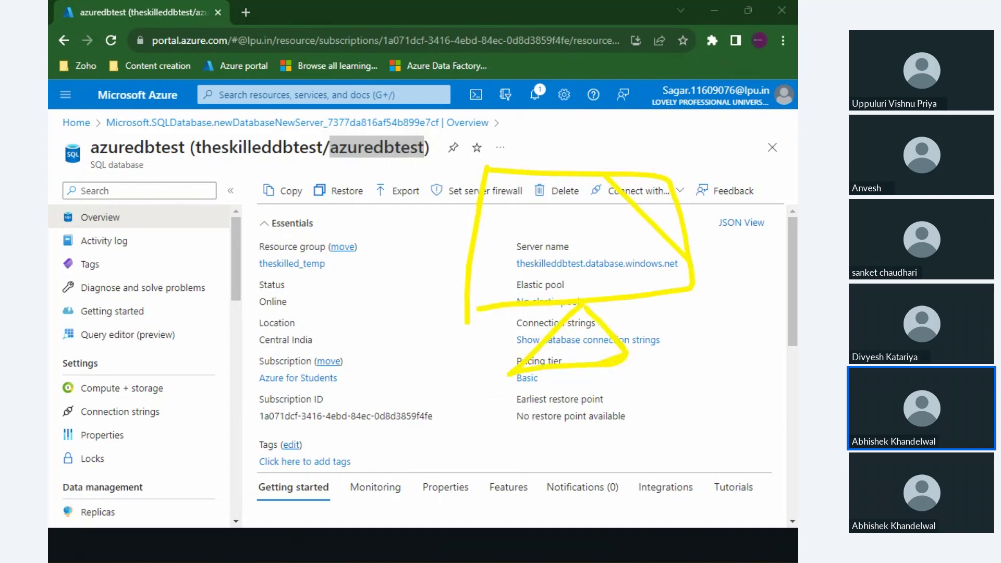
{"action": "mouse_move", "coordinate": [519, 281]}
{"action": "left_mouse_down"}
{"action": "mouse_move", "coordinate": [527, 219]}
{"action": "mouse_move", "coordinate": [521, 261]}
{"action": "left_mouse_up"}
{"action": "mouse_move", "coordinate": [586, 267]}
{"action": "left_mouse_down"}
{"action": "mouse_move", "coordinate": [597, 222]}
{"action": "mouse_move", "coordinate": [594, 249]}
{"action": "left_mouse_up"}
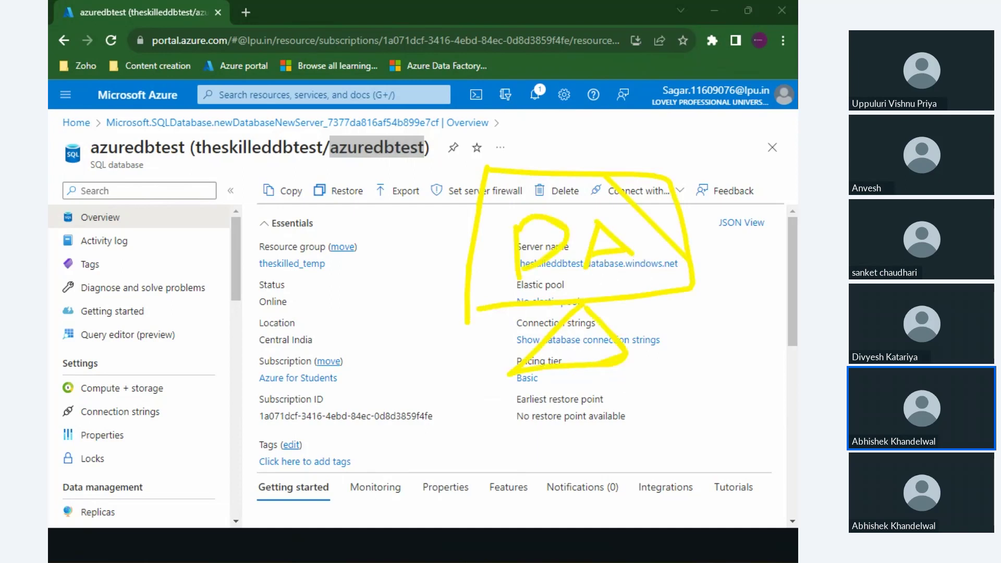
Draw an arrow from Online to the server name, circle the pricing tier, and open theskilleddbtest.
{"action": "left_click_drag", "start_coordinate": [141, 273], "coordinate": [156, 355]}
{"action": "left_click_drag", "start_coordinate": [237, 249], "coordinate": [262, 339]}
{"action": "left_click_drag", "start_coordinate": [274, 300], "coordinate": [502, 252]}
{"action": "mouse_move", "coordinate": [480, 240]}
{"action": "left_mouse_down"}
{"action": "mouse_move", "coordinate": [502, 252]}
{"action": "mouse_move", "coordinate": [454, 295]}
{"action": "left_mouse_up"}
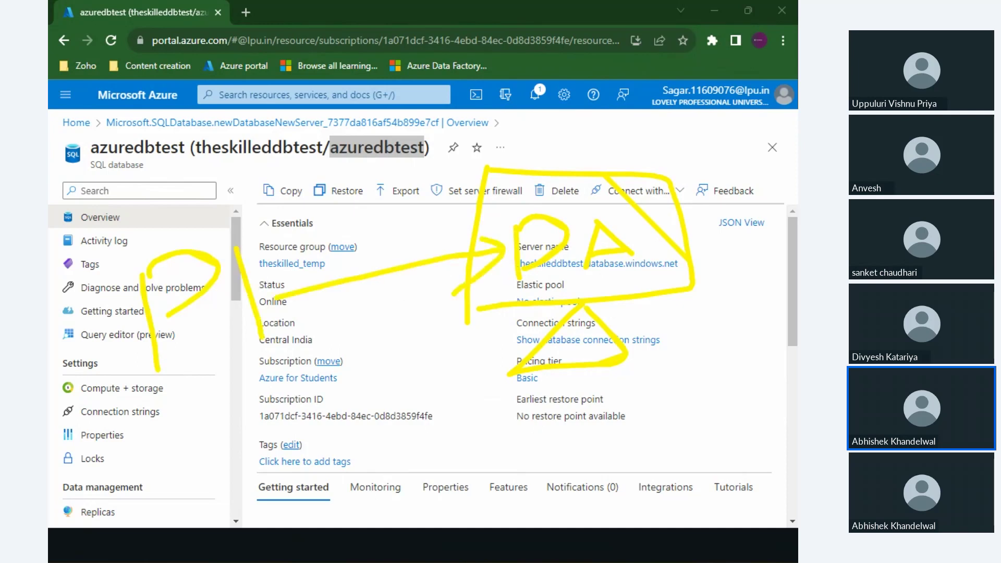
{"action": "mouse_move", "coordinate": [472, 166]}
{"action": "left_mouse_down"}
{"action": "mouse_move", "coordinate": [399, 240]}
{"action": "mouse_move", "coordinate": [725, 260]}
{"action": "mouse_move", "coordinate": [375, 232]}
{"action": "left_mouse_up"}
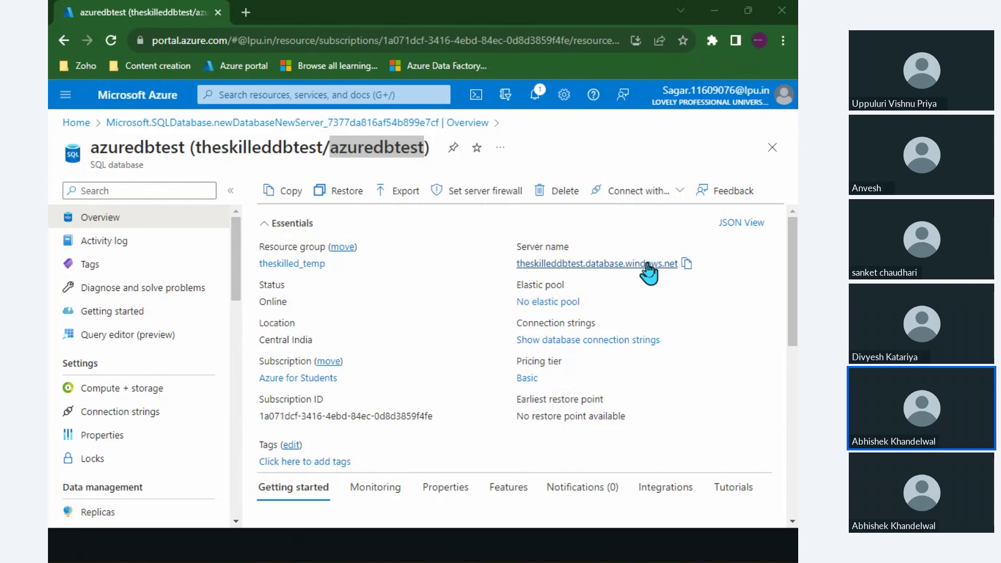
{"action": "left_click", "coordinate": [626, 264]}
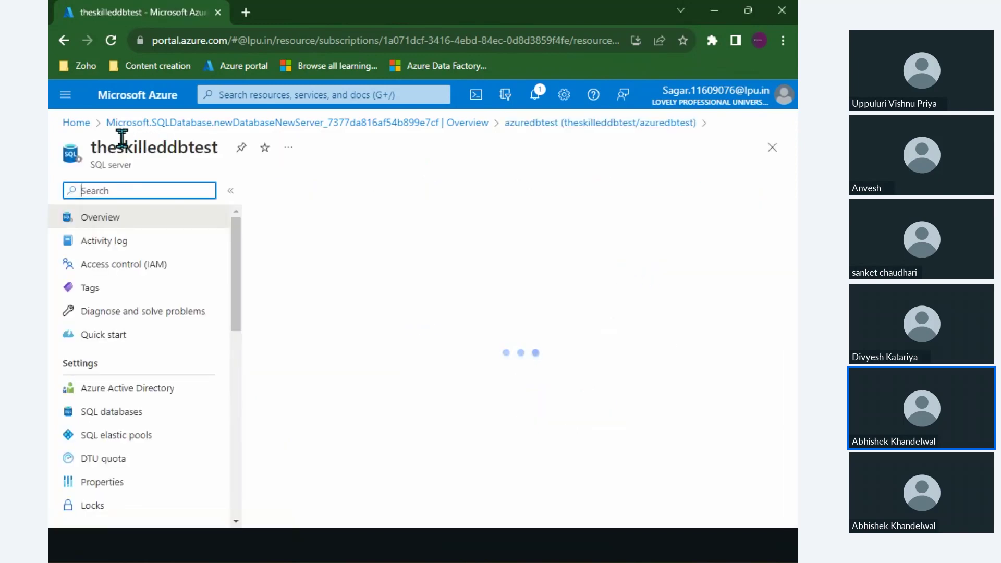
Go back to the Azure Home page through the Microsoft Azure logo.
{"action": "left_click", "coordinate": [146, 99]}
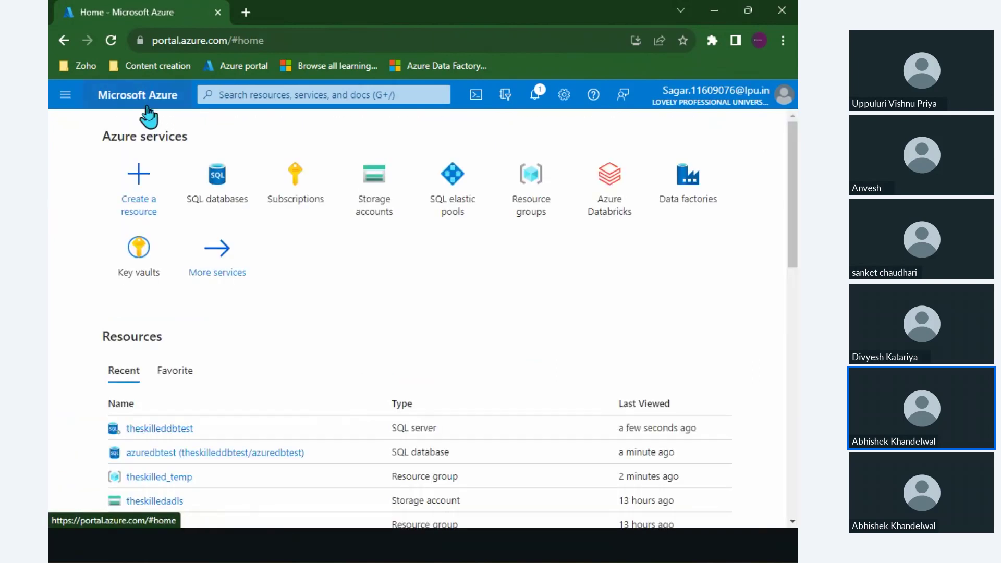
Search 'sql serve' to reach the SQL servers list and open the theskilleddbtest server's Overview.
{"action": "left_click", "coordinate": [280, 89]}
{"action": "type", "text": "sql serve"}
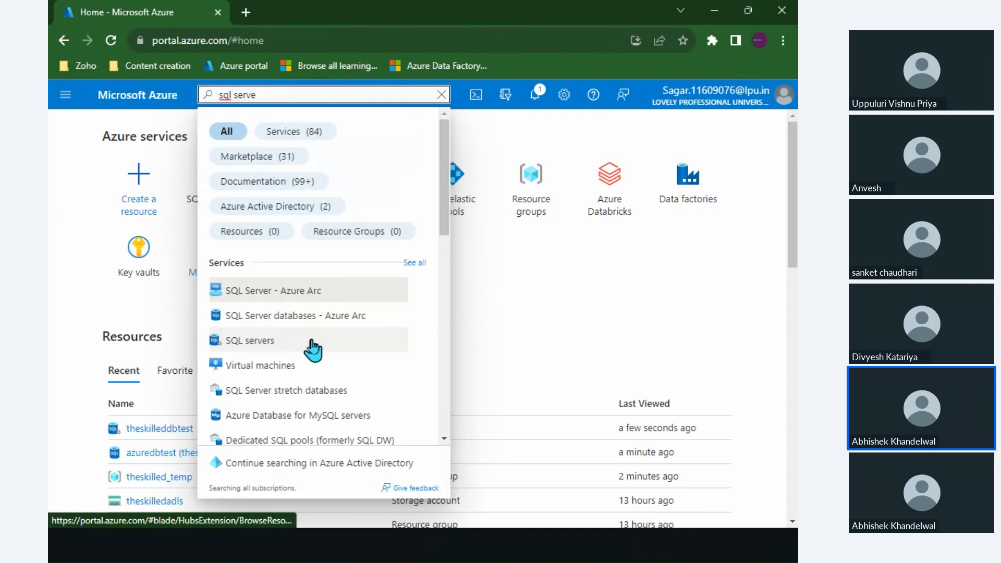
{"action": "left_click", "coordinate": [311, 342]}
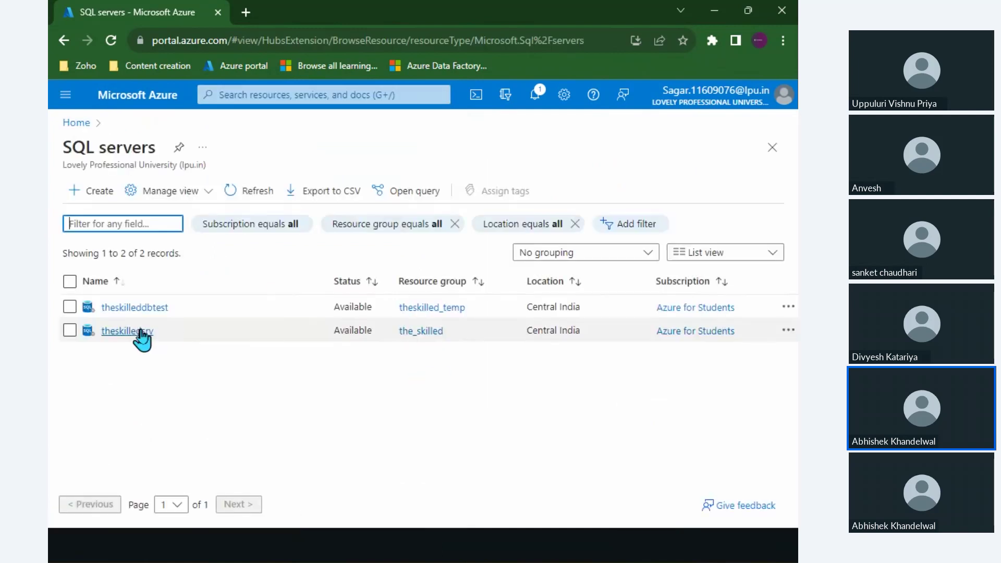
{"action": "mouse_move", "coordinate": [157, 312]}
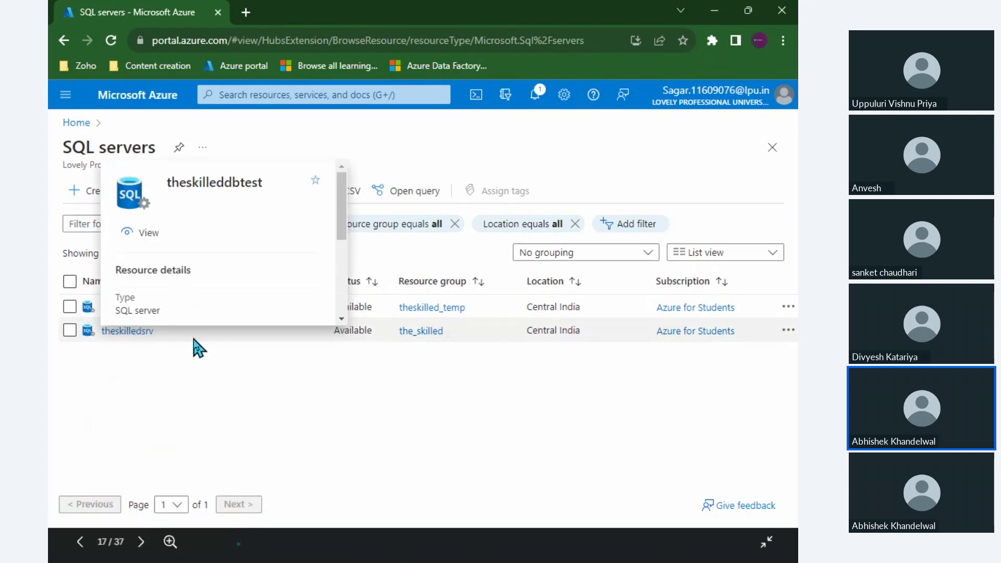
{"action": "left_click", "coordinate": [107, 309]}
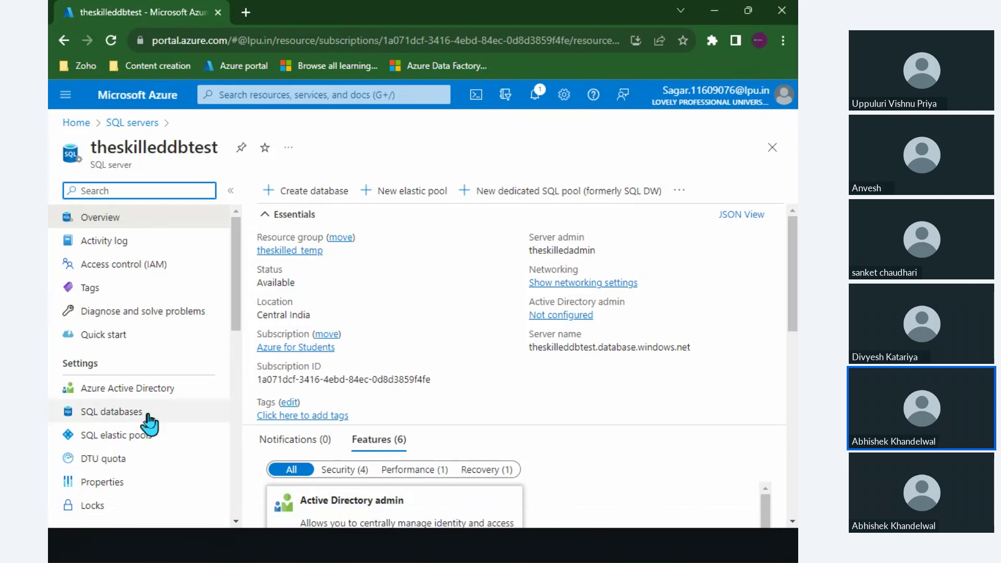
{"action": "scroll", "coordinate": [148, 420], "scroll_direction": "down", "scroll_amount": 1}
{"action": "scroll", "coordinate": [149, 424], "scroll_direction": "down", "scroll_amount": 1}
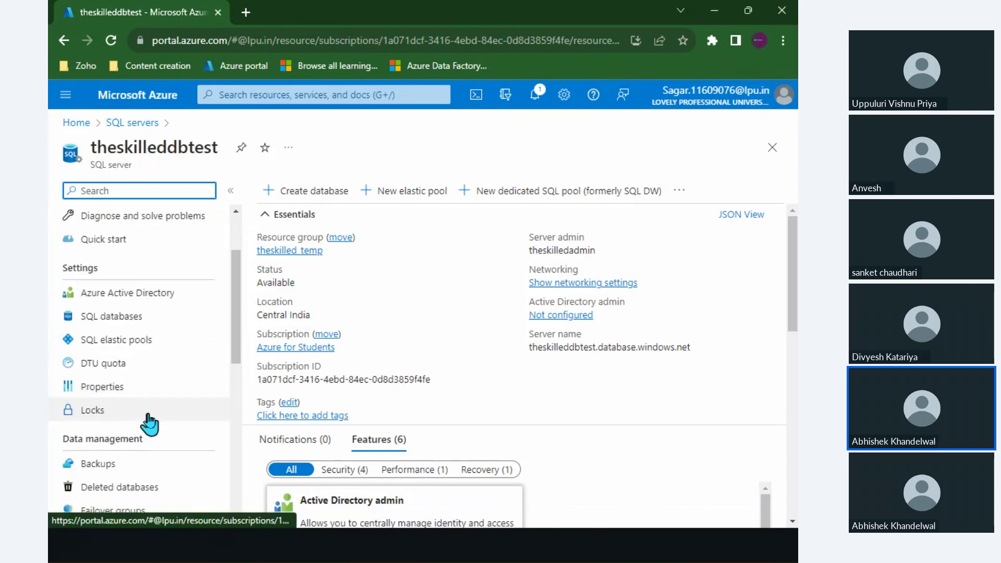
{"action": "scroll", "coordinate": [145, 334], "scroll_direction": "up", "scroll_amount": 2}
{"action": "scroll", "coordinate": [167, 342], "scroll_direction": "down", "scroll_amount": 1}
{"action": "scroll", "coordinate": [165, 340], "scroll_direction": "down", "scroll_amount": 4}
{"action": "scroll", "coordinate": [94, 356], "scroll_direction": "down", "scroll_amount": 1}
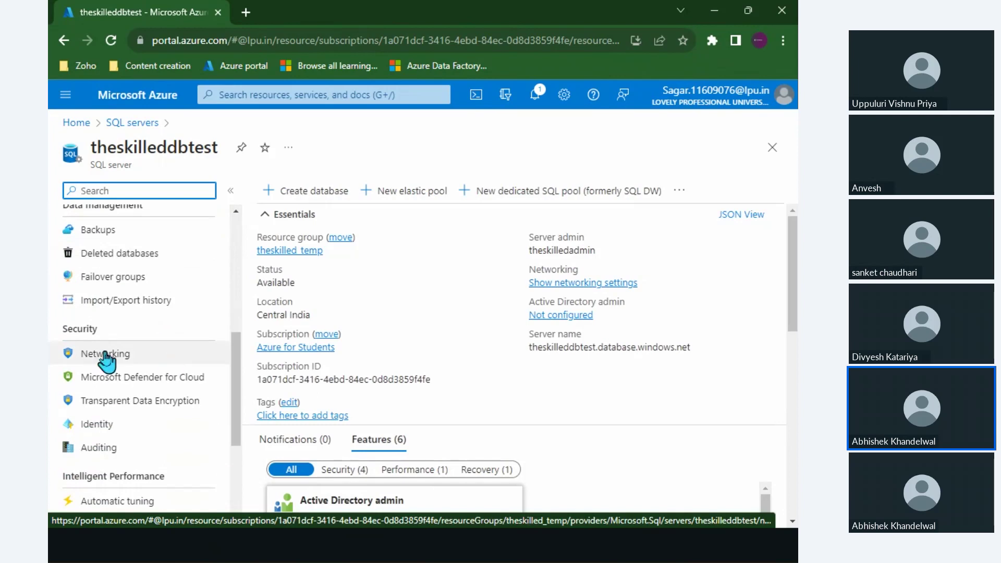
In Networking, change the firewall rule range to 223.239.0.0 through 223.239.255.255.
{"action": "left_click", "coordinate": [137, 353]}
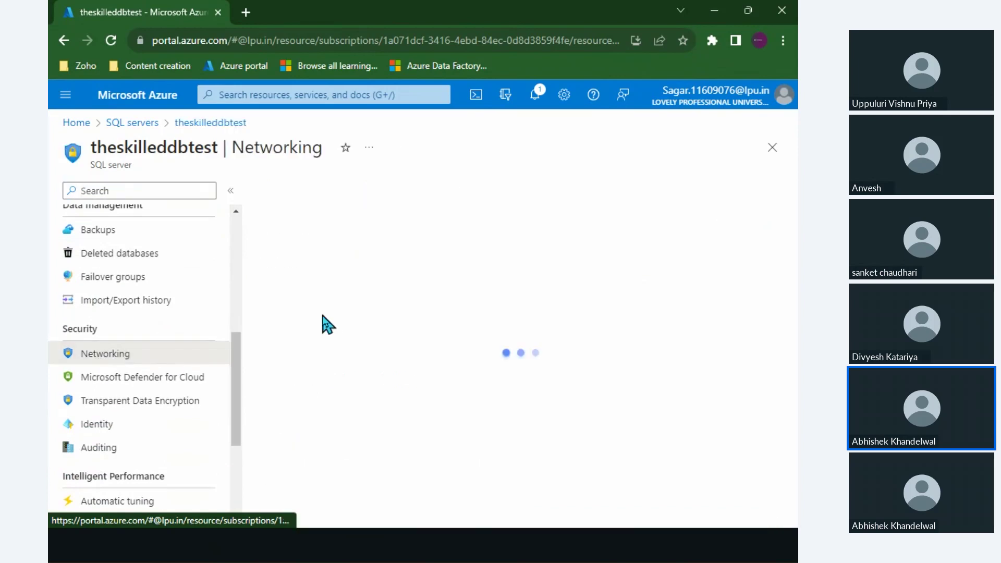
{"action": "scroll", "coordinate": [327, 324], "scroll_direction": "down", "scroll_amount": 6}
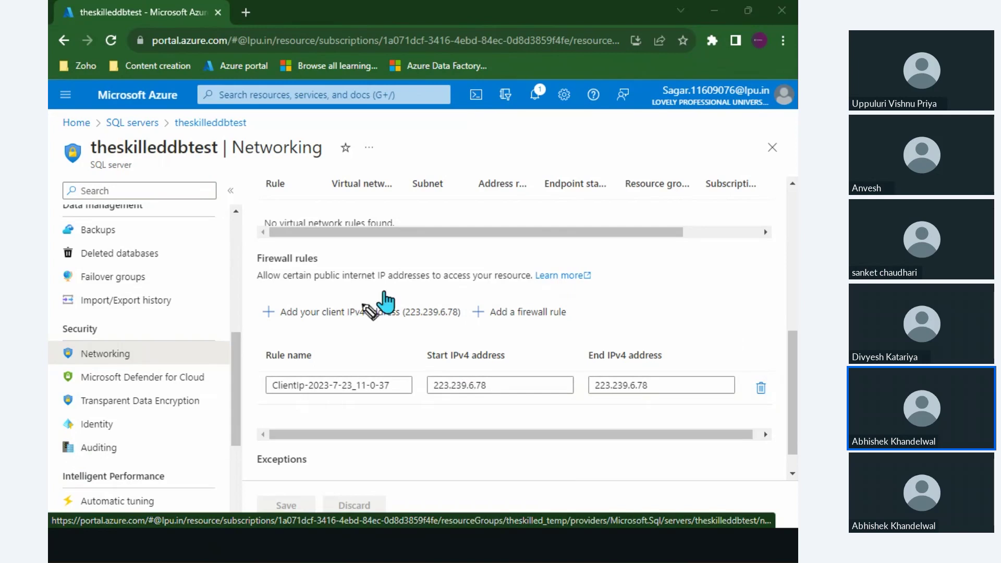
{"action": "left_click_drag", "start_coordinate": [384, 297], "coordinate": [391, 305]}
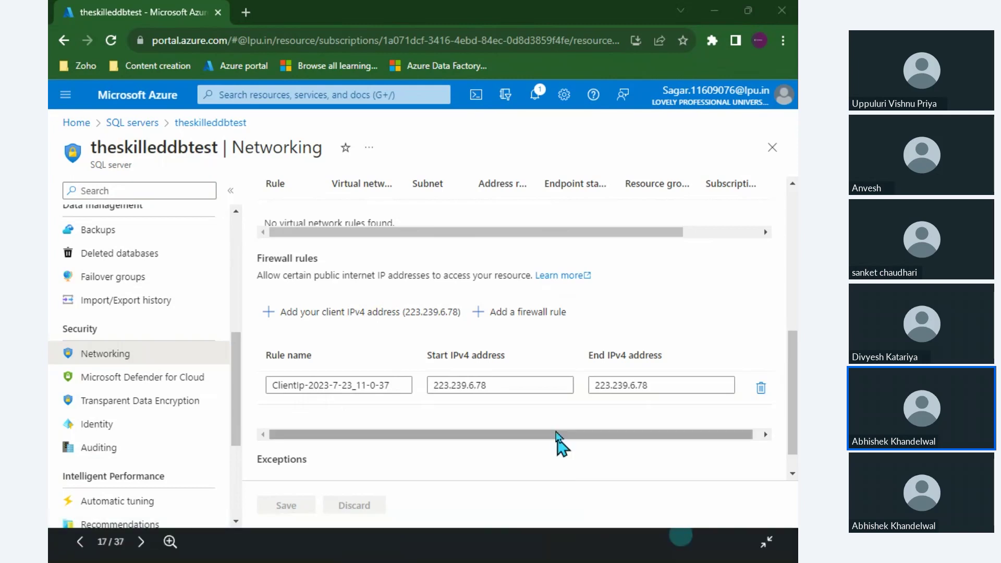
{"action": "left_click_drag", "start_coordinate": [505, 383], "coordinate": [428, 387]}
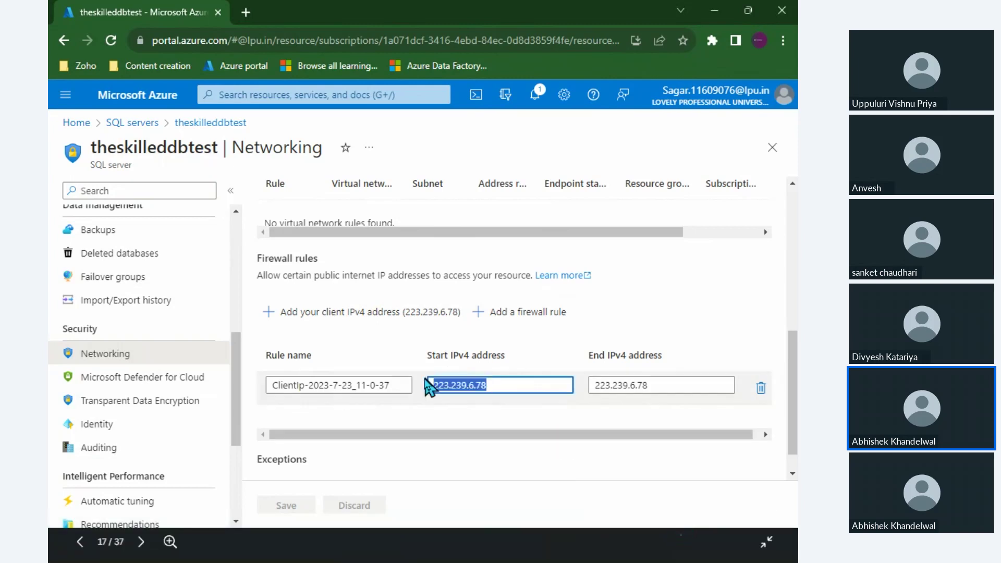
{"action": "left_click", "coordinate": [516, 385]}
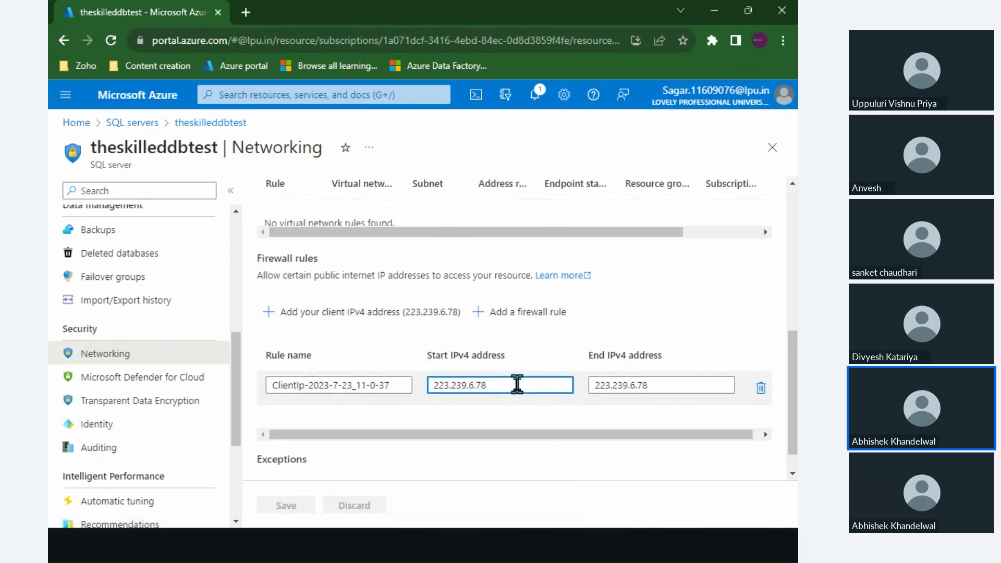
{"action": "key", "text": "BackSpace"}
{"action": "key", "text": "BackSpace"}
{"action": "key", "text": "BackSpace"}
{"action": "key", "text": "BackSpace"}
{"action": "key", "text": "BackSpace"}
{"action": "type", "text": ".0"}
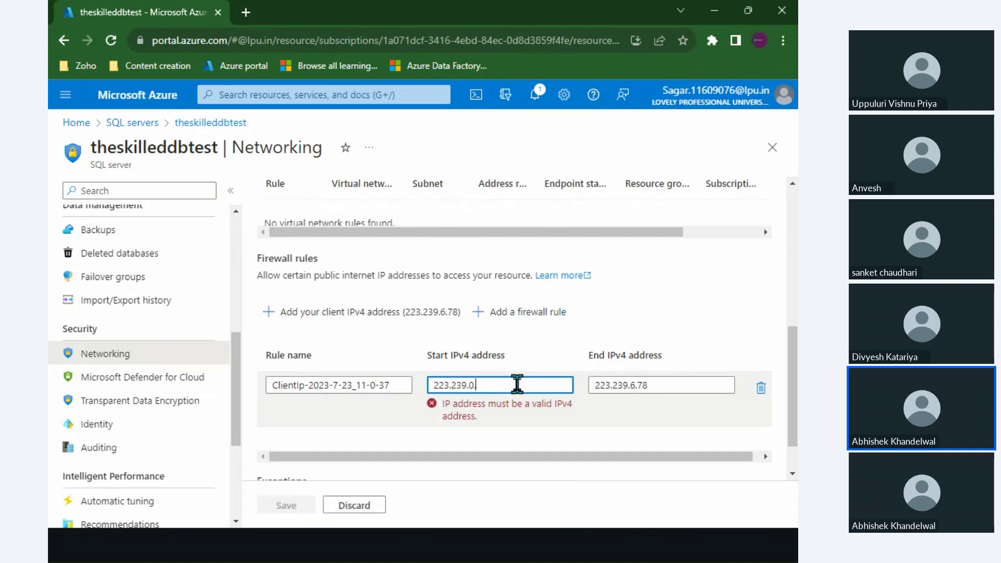
{"action": "type", "text": ".0"}
{"action": "left_click", "coordinate": [672, 383]}
{"action": "key", "text": "BackSpace"}
{"action": "key", "text": "BackSpace"}
{"action": "key", "text": "BackSpace"}
{"action": "key", "text": "BackSpace"}
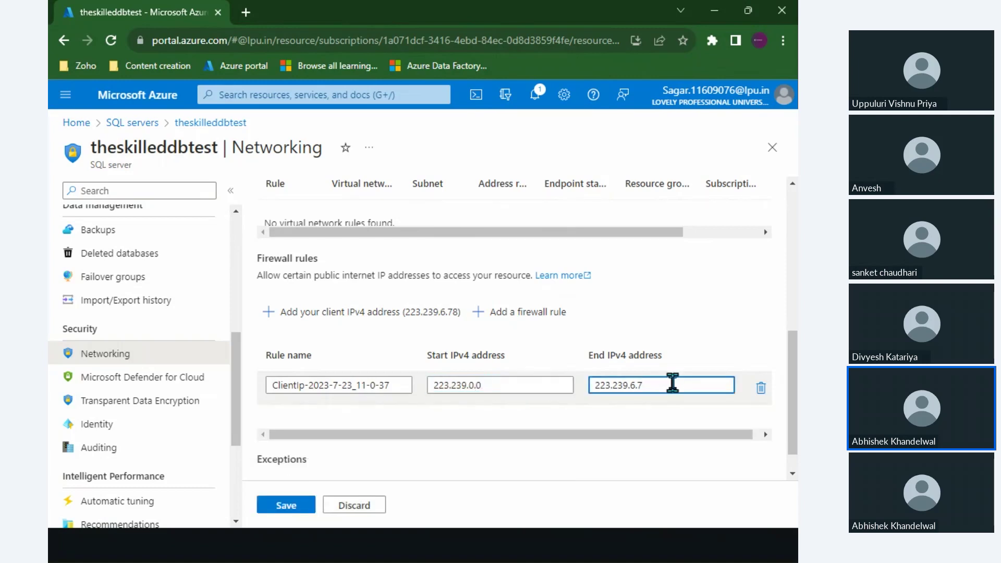
{"action": "type", "text": "255.255"}
Check the start and end IPv4 addresses, then save the updated firewall rule.
{"action": "left_click_drag", "start_coordinate": [672, 383], "coordinate": [599, 383]}
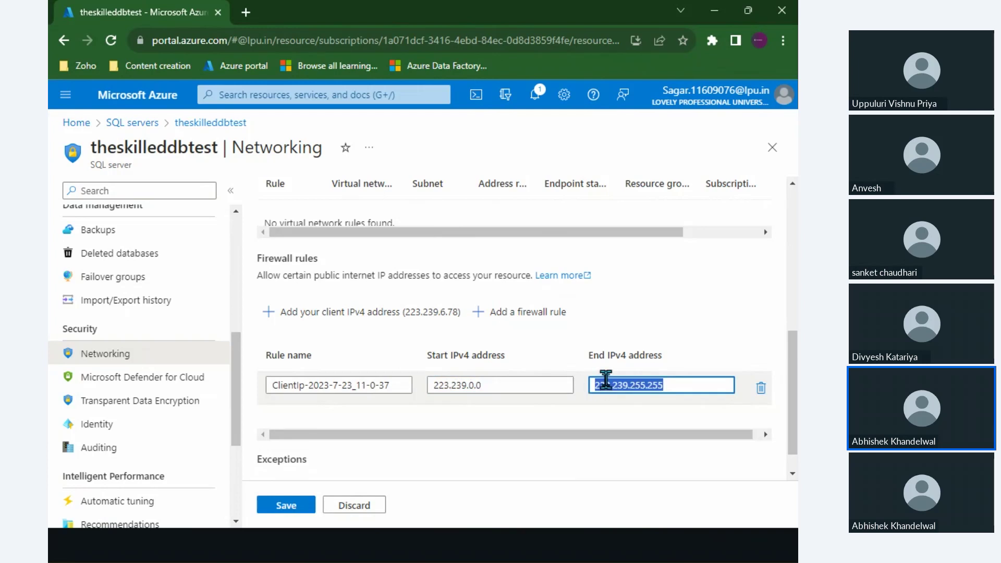
{"action": "left_click", "coordinate": [692, 378]}
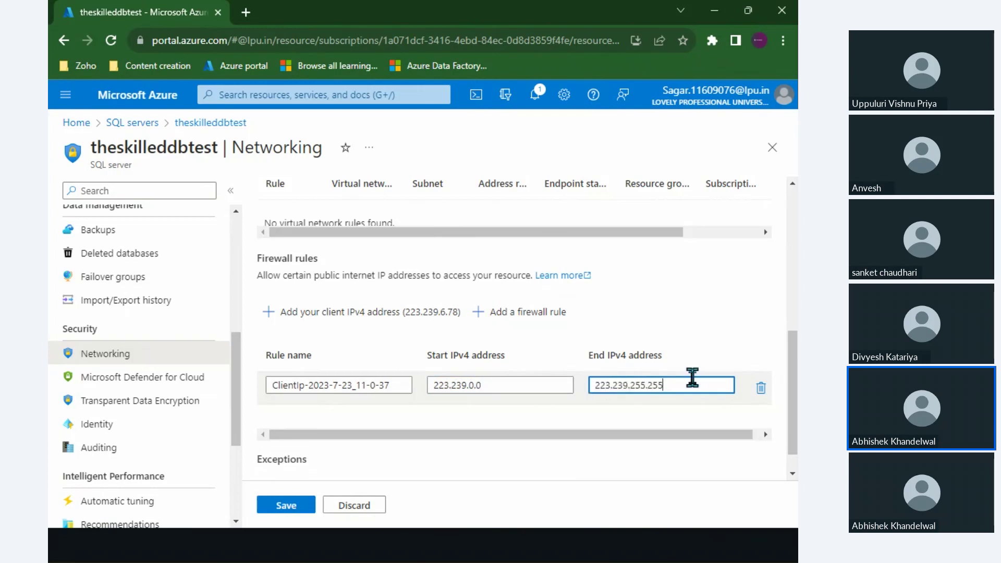
{"action": "scroll", "coordinate": [673, 378], "scroll_direction": "down", "scroll_amount": 1}
{"action": "left_click_drag", "start_coordinate": [522, 354], "coordinate": [433, 360]}
{"action": "left_click", "coordinate": [478, 347]}
{"action": "double_click", "coordinate": [513, 347]}
{"action": "left_click", "coordinate": [630, 353]}
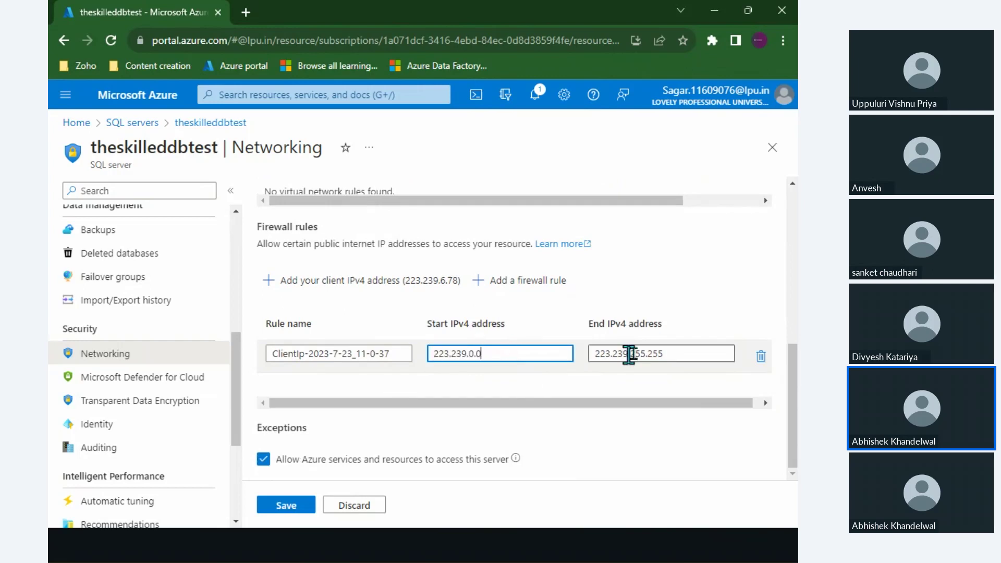
{"action": "left_click", "coordinate": [668, 351]}
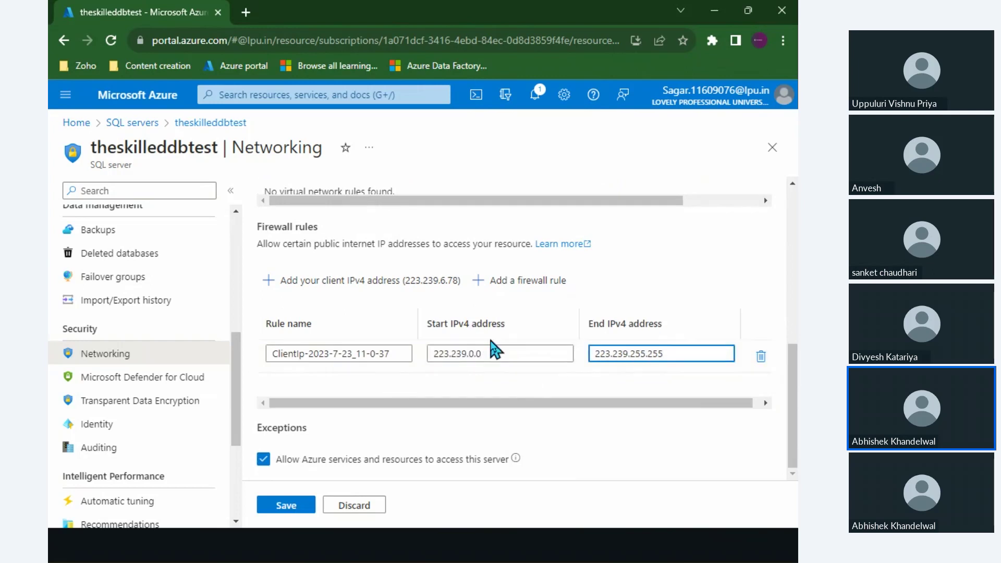
{"action": "left_click", "coordinate": [294, 505]}
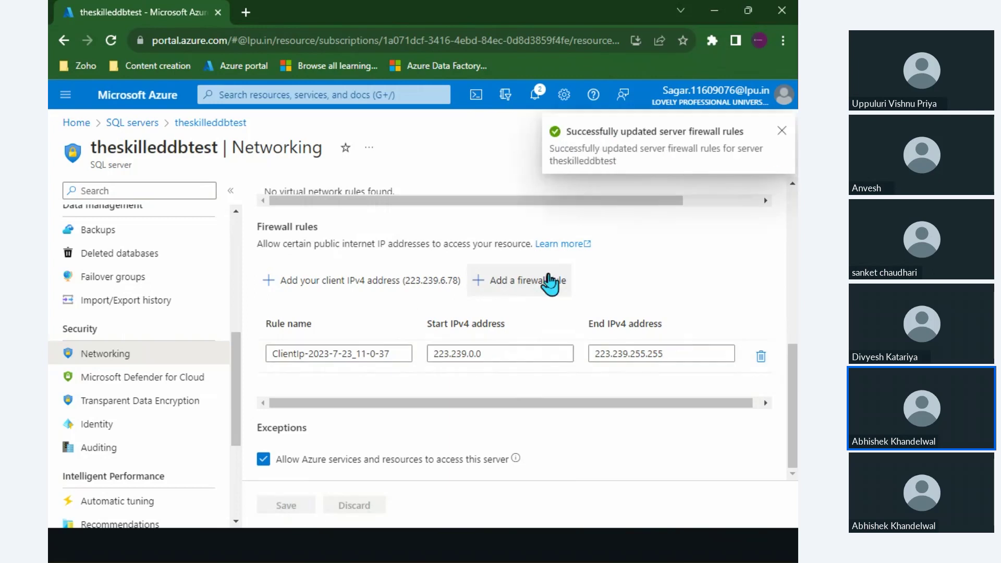
{"action": "scroll", "coordinate": [142, 300], "scroll_direction": "up", "scroll_amount": 6}
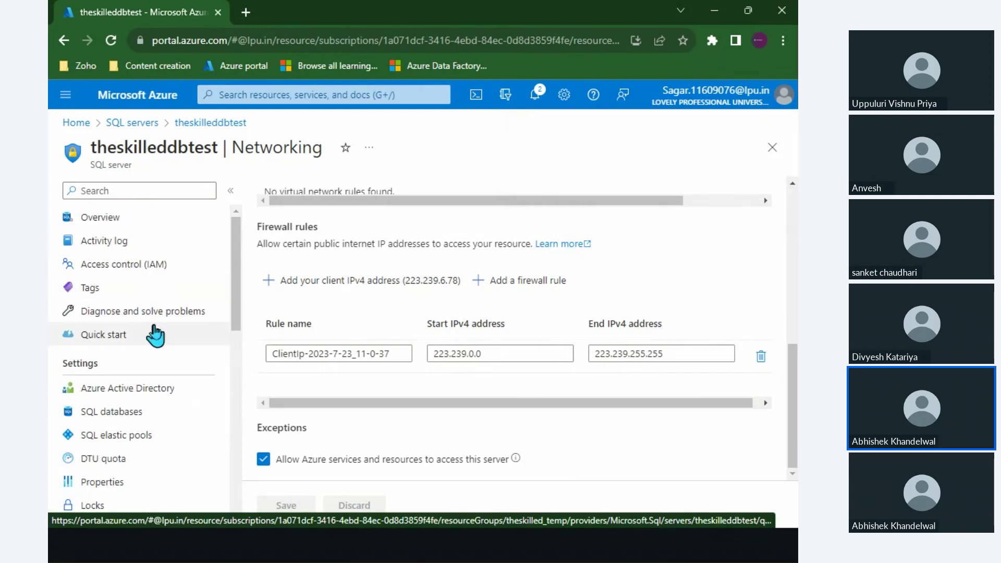
Go from Home to SQL databases and open the azuredbtest database's Overview.
{"action": "left_click", "coordinate": [90, 121]}
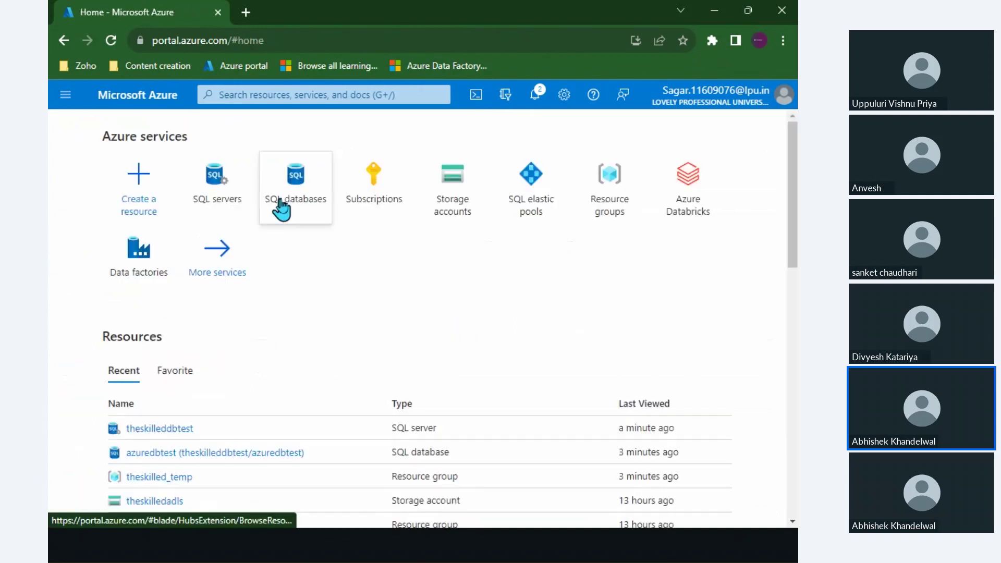
{"action": "left_click", "coordinate": [289, 207]}
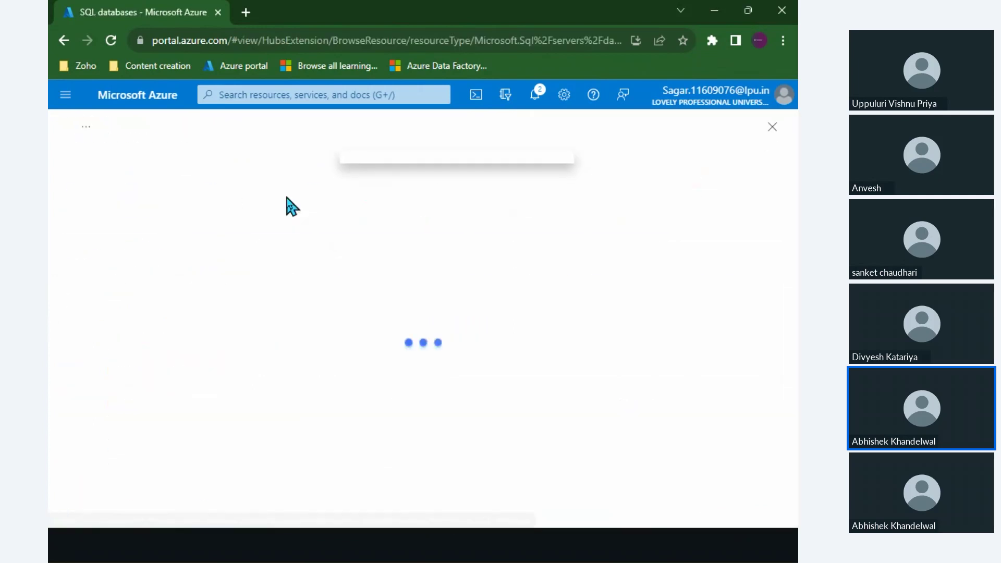
{"action": "left_click", "coordinate": [194, 313]}
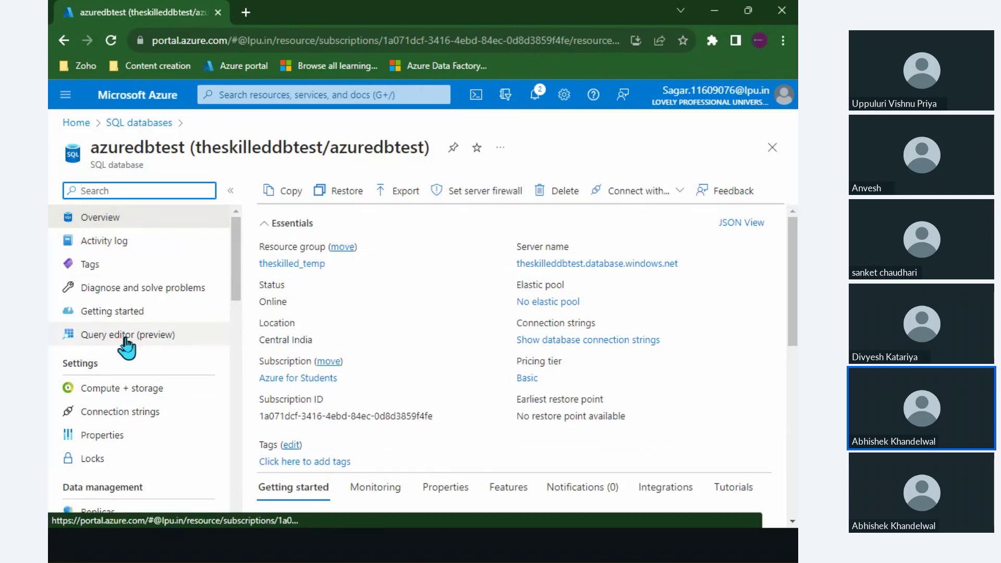
{"action": "mouse_move", "coordinate": [158, 364]}
{"action": "left_mouse_down"}
{"action": "mouse_move", "coordinate": [181, 355]}
{"action": "mouse_move", "coordinate": [138, 372]}
{"action": "left_mouse_up"}
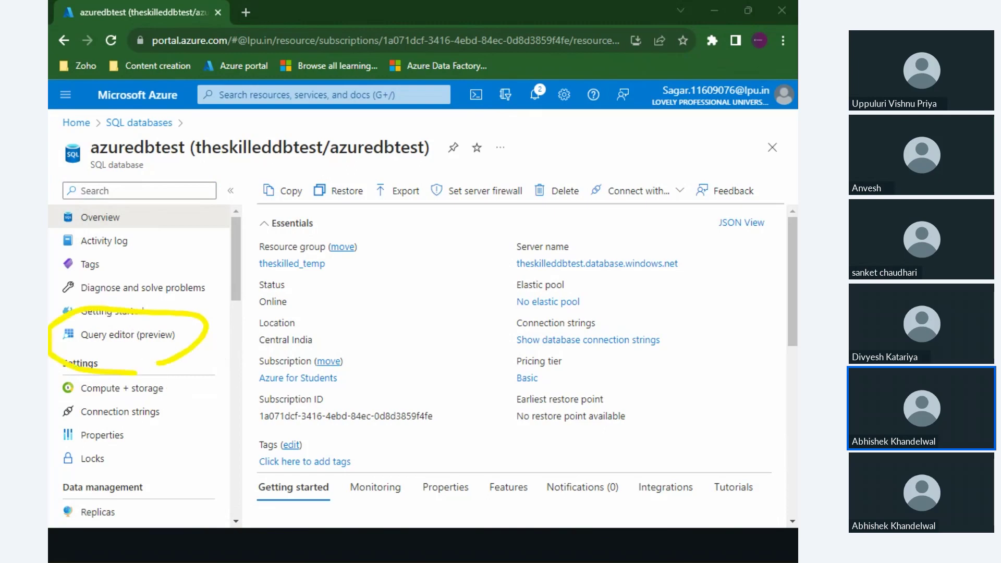
{"action": "key", "text": "Escape"}
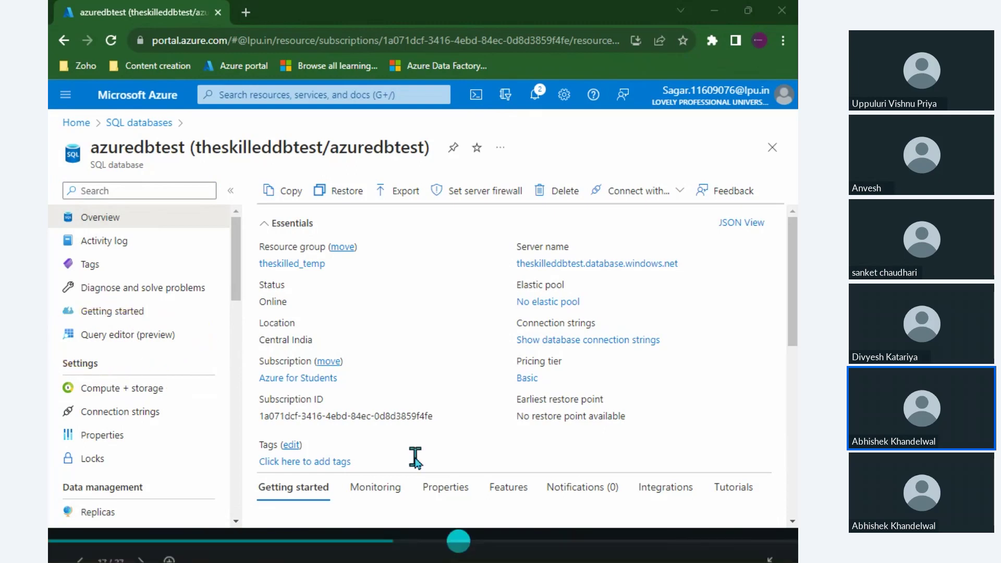
Open the azuredbtest query editor and log in with the SQL admin password.
{"action": "left_click", "coordinate": [171, 335]}
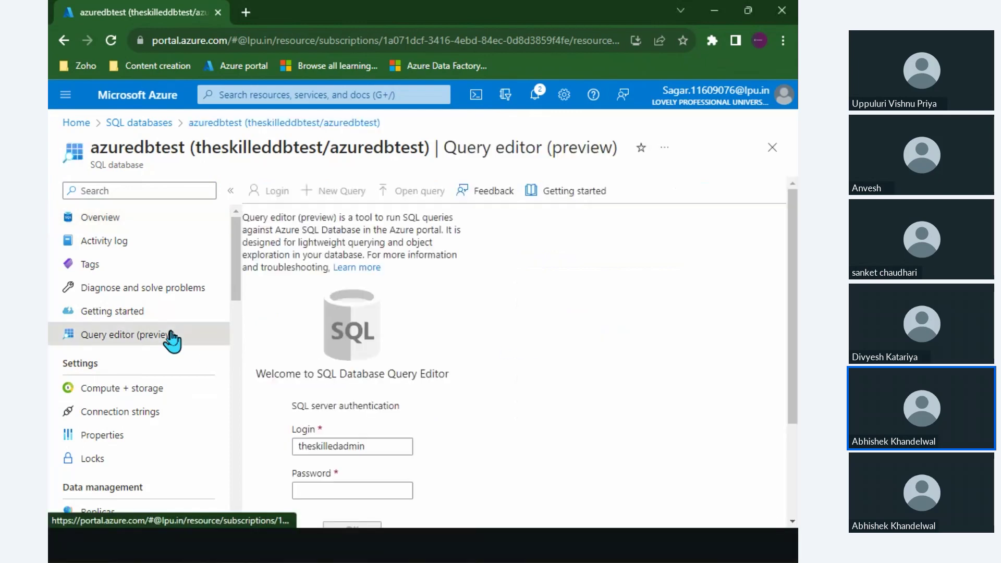
{"action": "scroll", "coordinate": [421, 416], "scroll_direction": "down", "scroll_amount": 2}
{"action": "left_click", "coordinate": [384, 409]}
{"action": "type", "text": "•••"}
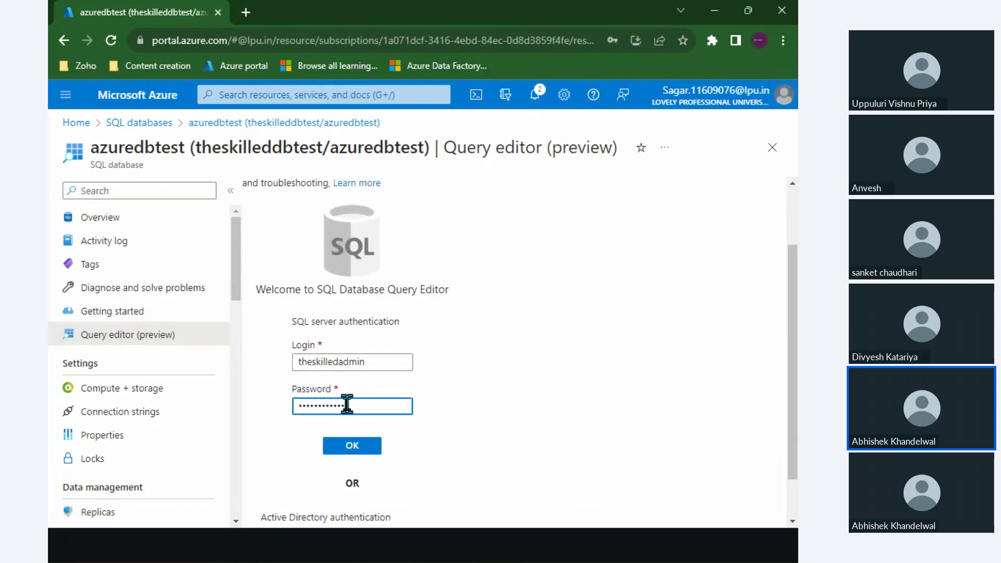
{"action": "left_click", "coordinate": [351, 449]}
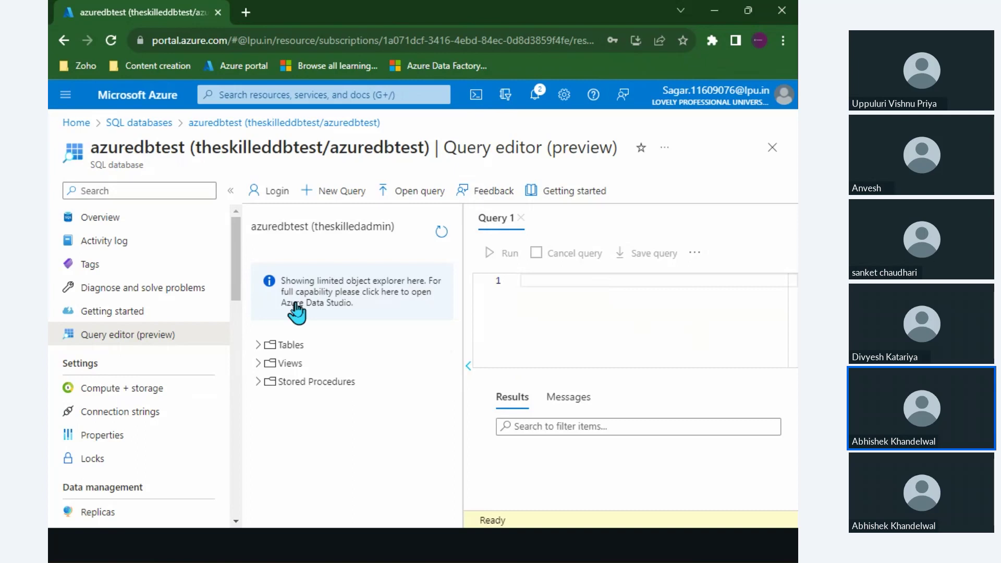
Expand Tables and Views, and highlight the database and server names in the title.
{"action": "left_click", "coordinate": [258, 345]}
{"action": "left_click", "coordinate": [258, 362]}
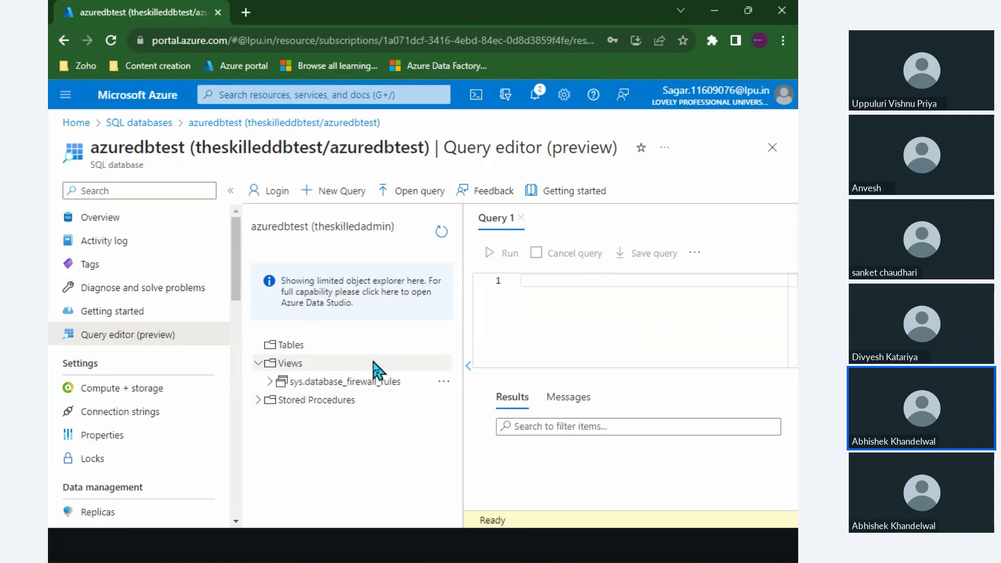
{"action": "double_click", "coordinate": [145, 148]}
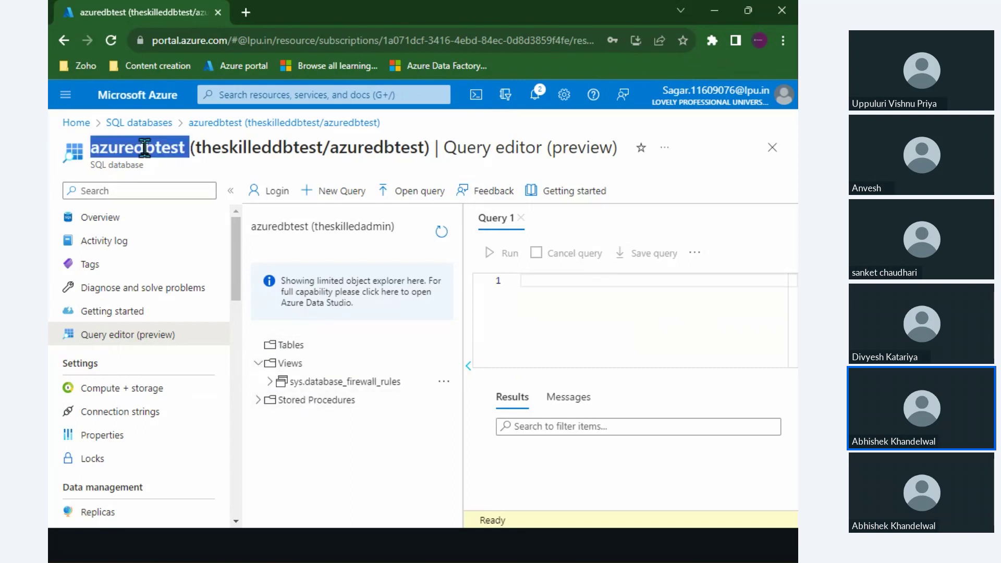
{"action": "double_click", "coordinate": [210, 146]}
{"action": "double_click", "coordinate": [348, 146]}
{"action": "left_click", "coordinate": [385, 147]}
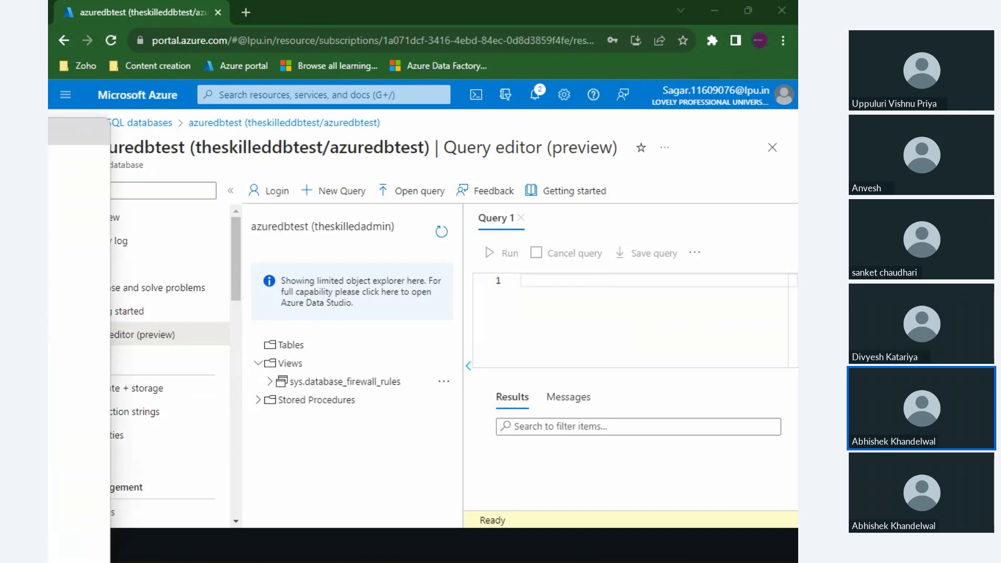
Maximize Azure Data Studio and end the Employee and EmployeeHistory SELECT lines with semicolons.
{"action": "left_click_drag", "start_coordinate": [380, 306], "coordinate": [595, 11]}
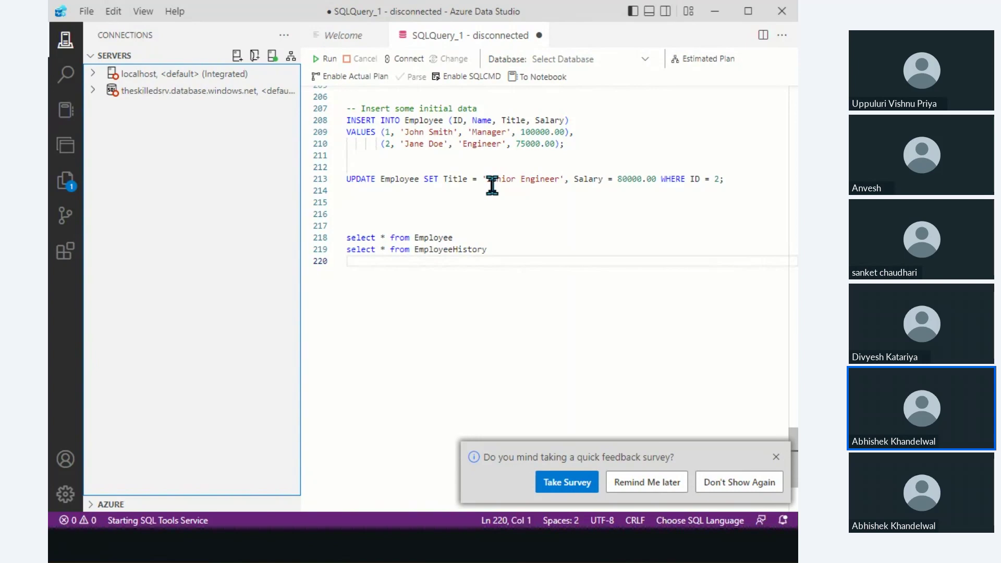
{"action": "left_click", "coordinate": [514, 382]}
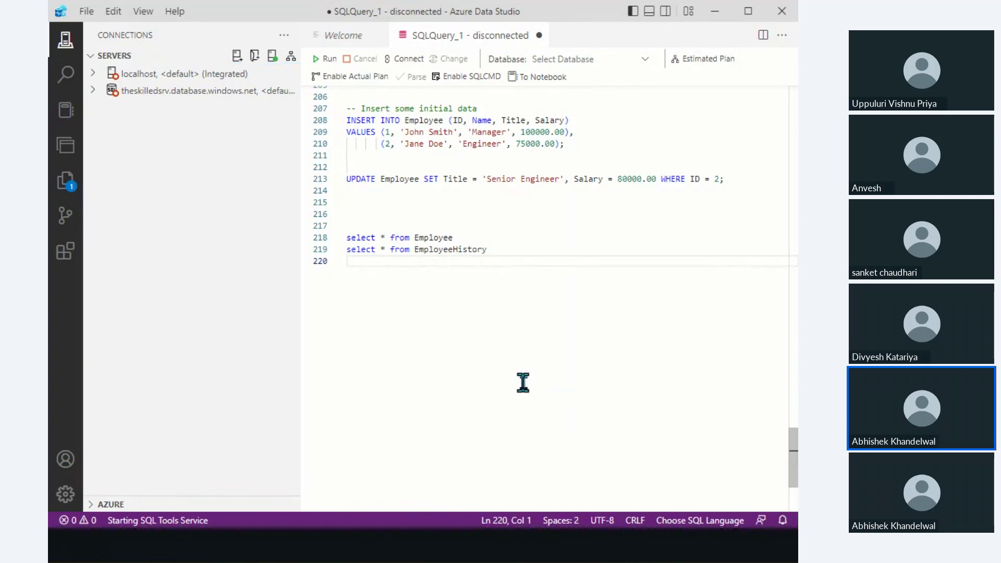
{"action": "left_click", "coordinate": [570, 242]}
{"action": "type", "text": ";"}
{"action": "left_click", "coordinate": [570, 250]}
{"action": "type", "text": ";"}
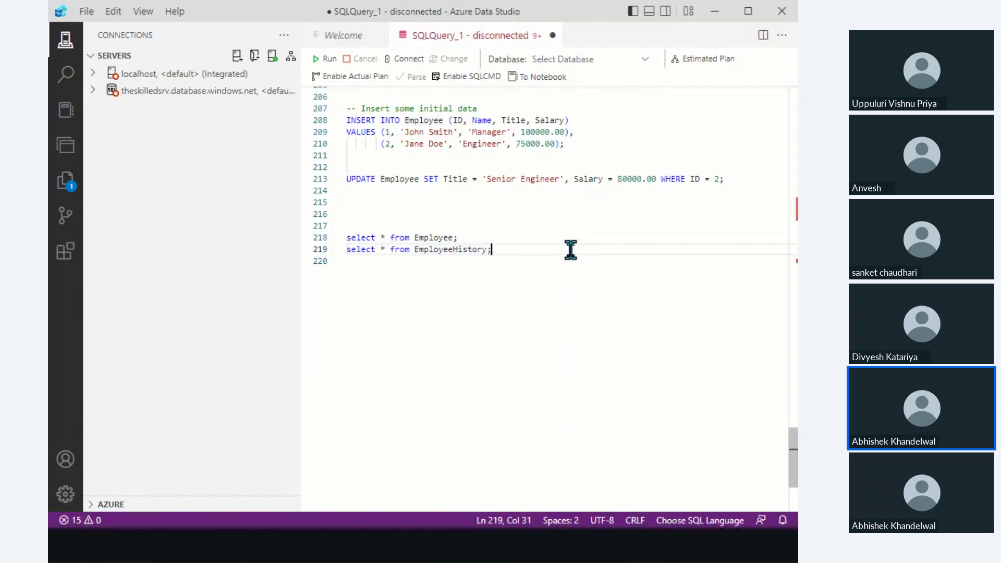
{"action": "left_click", "coordinate": [536, 342]}
Open a blank new query on localhost and start a new server connection.
{"action": "key", "text": "ctrl+n"}
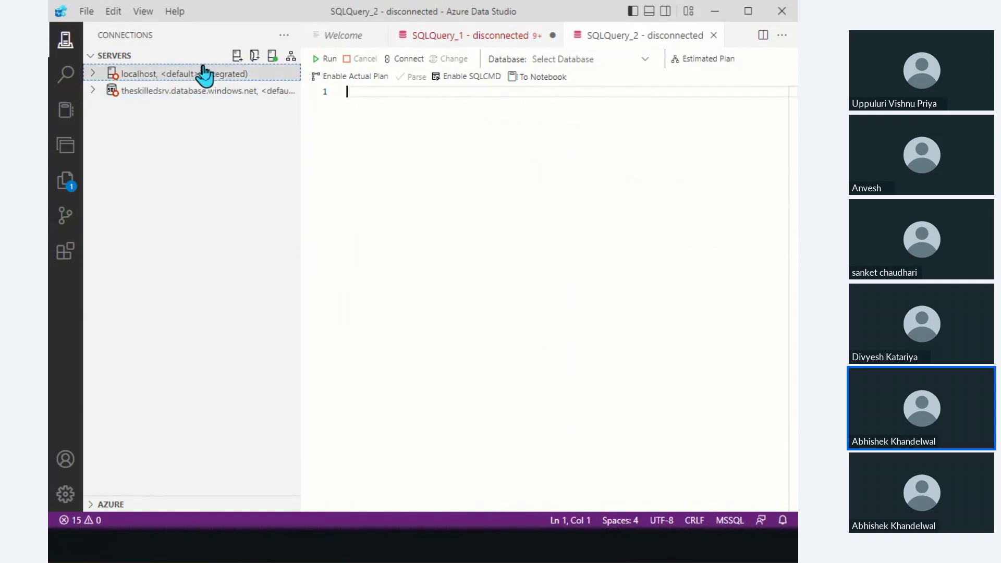
{"action": "left_click", "coordinate": [187, 93]}
{"action": "left_click", "coordinate": [159, 76]}
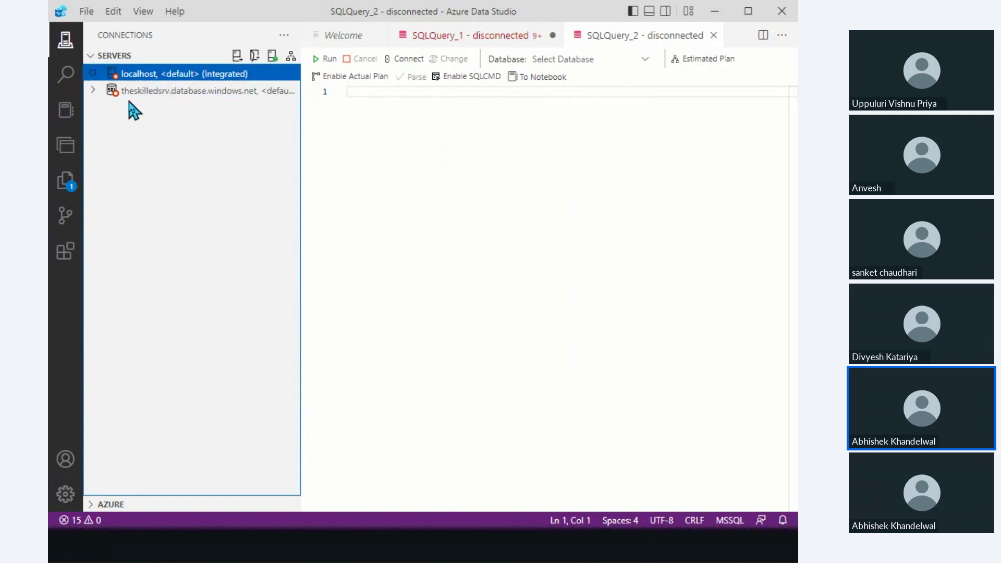
{"action": "left_click", "coordinate": [238, 56]}
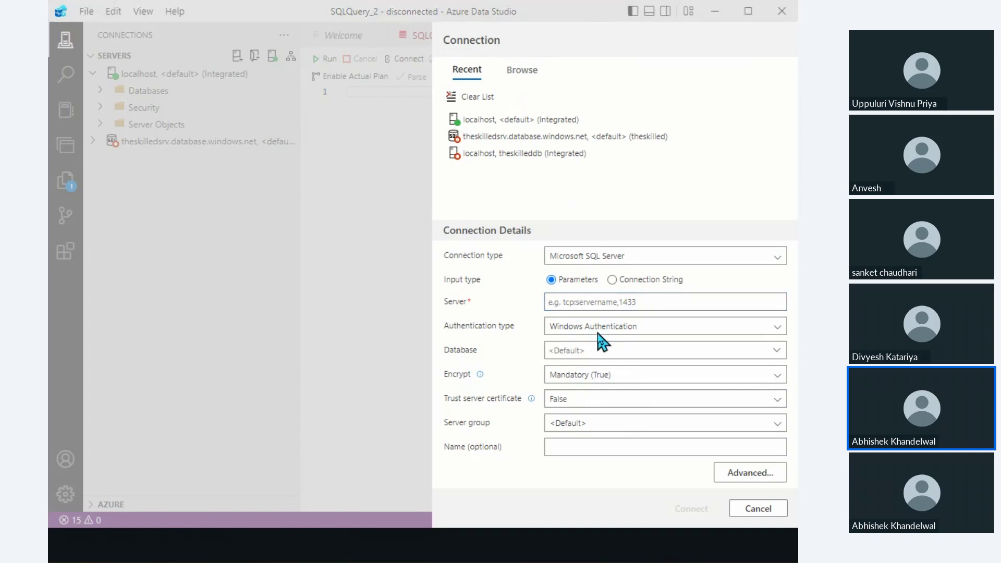
Copy the server name theskilleddbtest.database.windows.net from the portal into the Server field.
{"action": "key", "text": "alt+Tab"}
{"action": "left_click", "coordinate": [65, 216]}
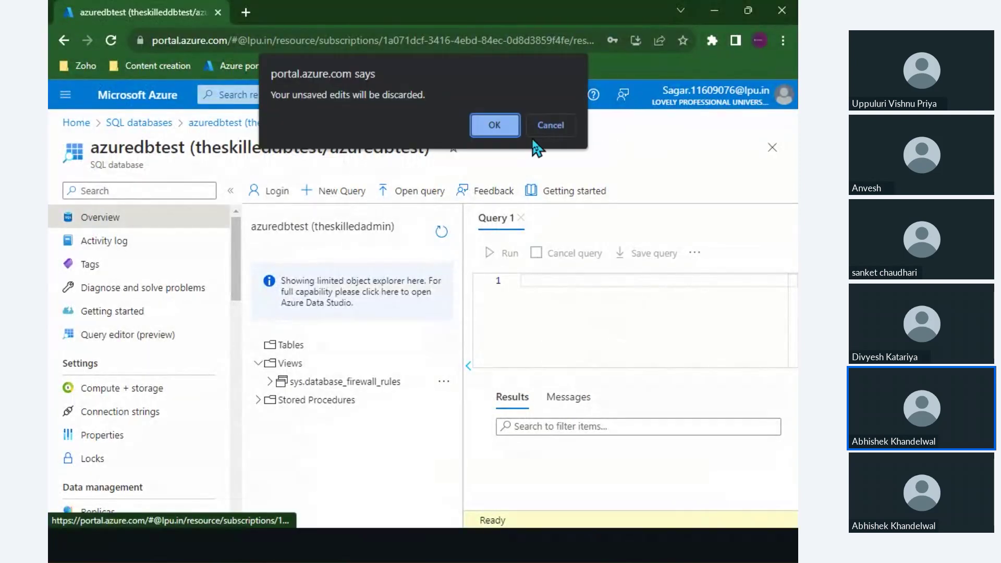
{"action": "left_click", "coordinate": [506, 125]}
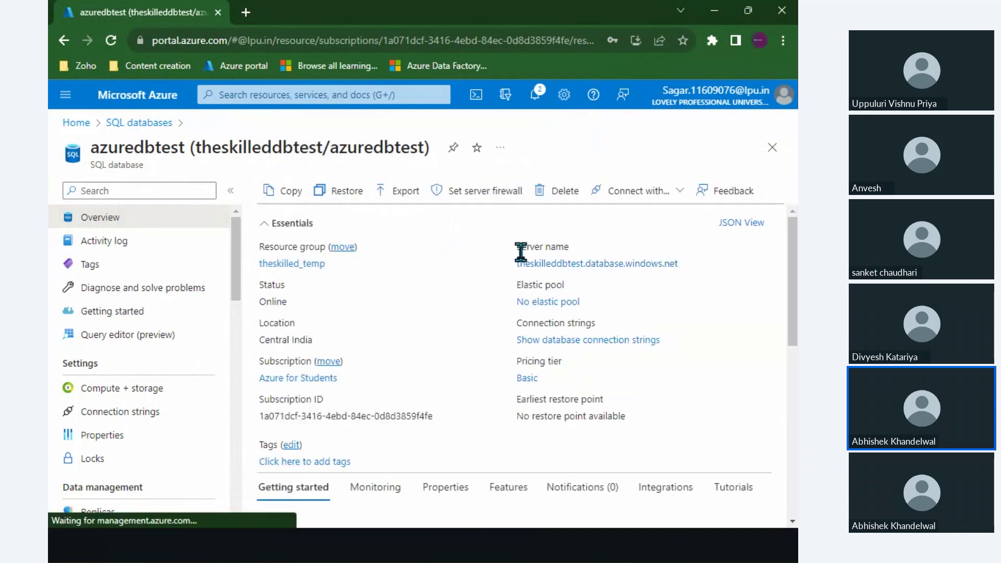
{"action": "double_click", "coordinate": [150, 145]}
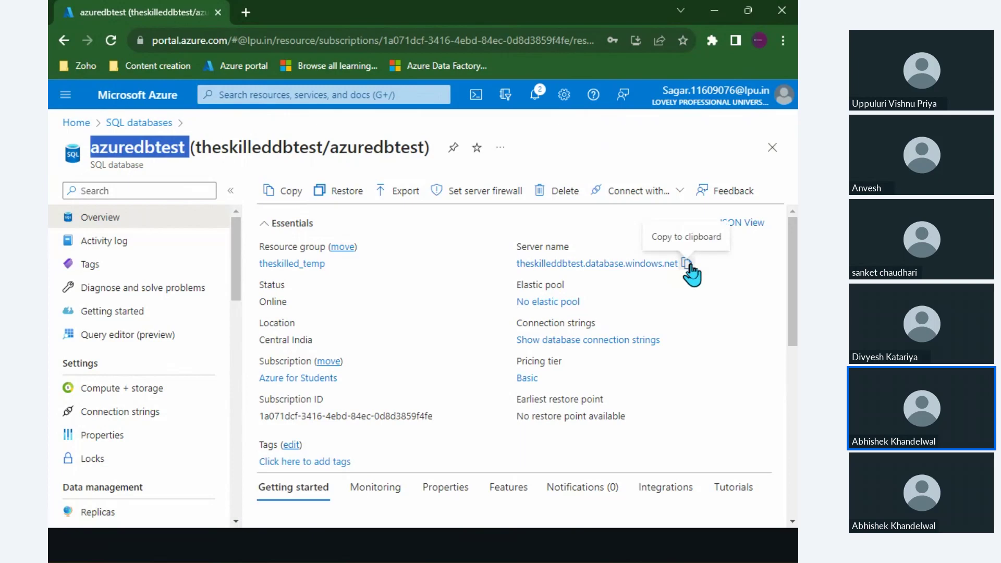
{"action": "left_click", "coordinate": [687, 264]}
{"action": "key", "text": "alt+Tab"}
{"action": "left_click", "coordinate": [602, 301]}
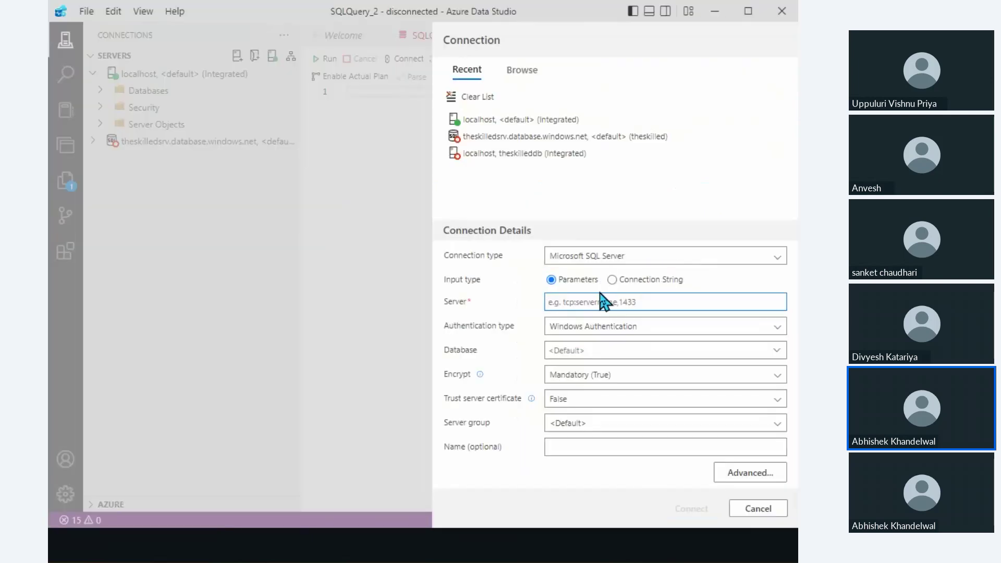
{"action": "key", "text": "ctrl+v"}
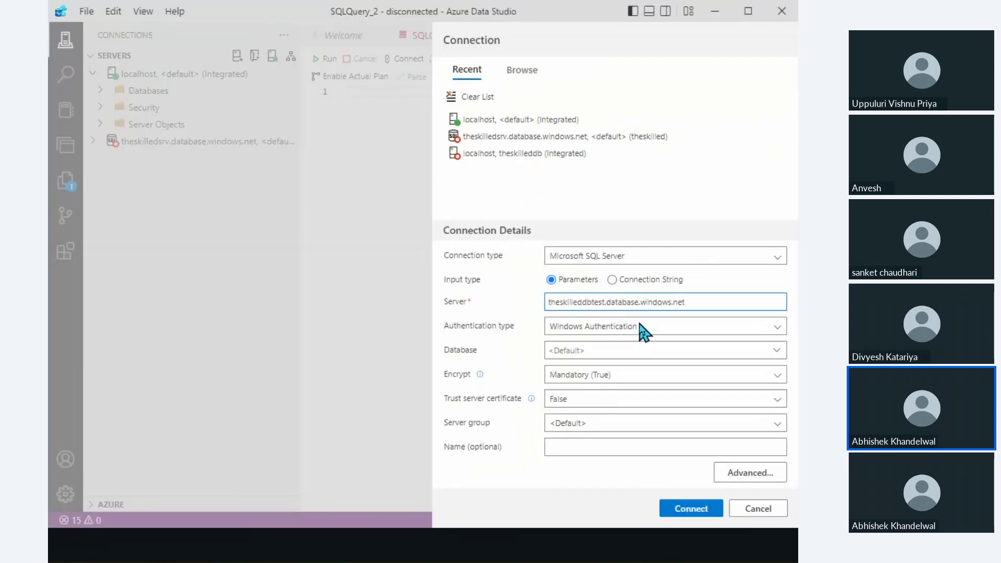
Set authentication to SQL Login, paste the admin user name, and type the password.
{"action": "left_click", "coordinate": [641, 328]}
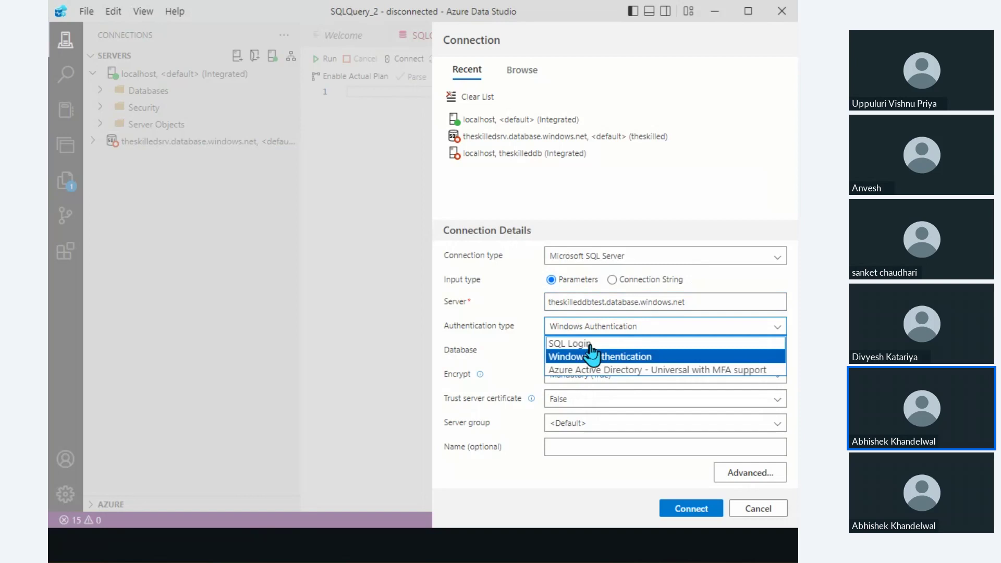
{"action": "left_click", "coordinate": [619, 344]}
{"action": "left_click", "coordinate": [586, 280]}
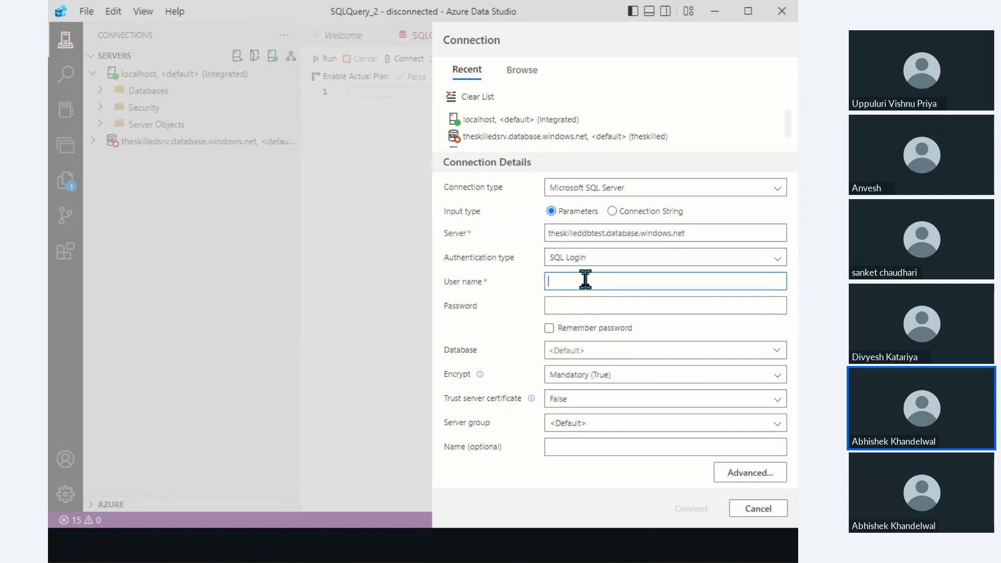
{"action": "key", "text": "alt+Tab"}
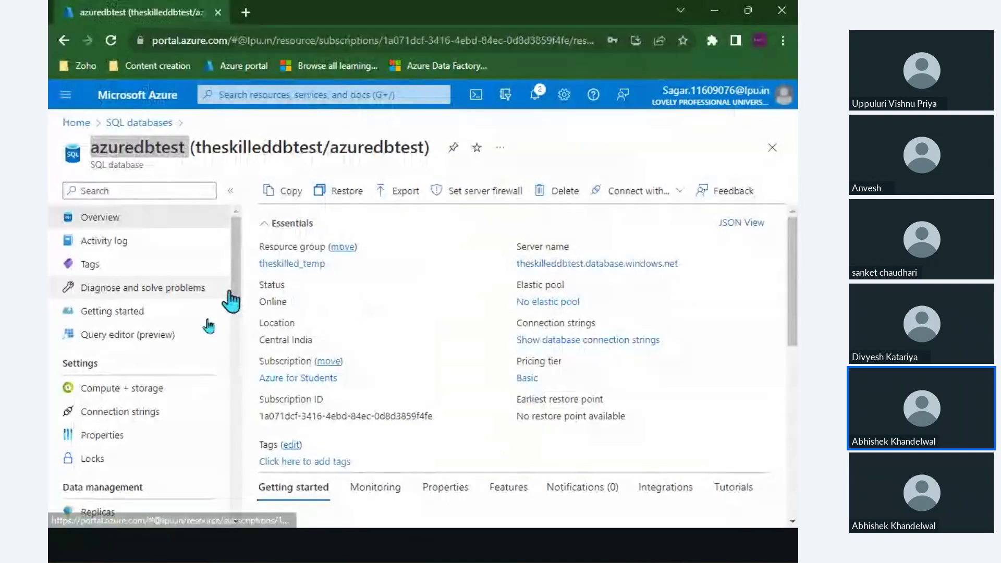
{"action": "left_click", "coordinate": [149, 336]}
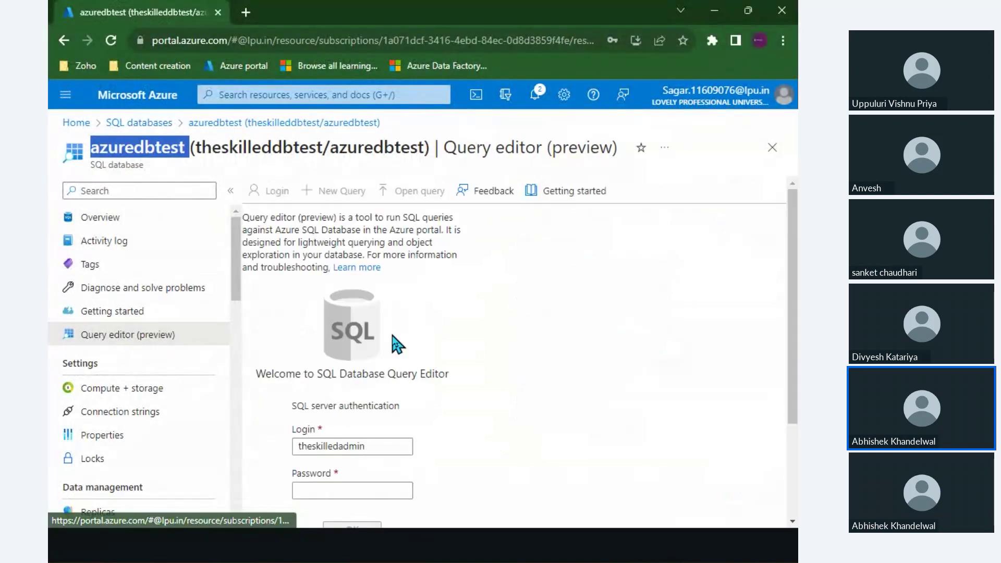
{"action": "double_click", "coordinate": [379, 446]}
{"action": "key", "text": "ctrl+c"}
{"action": "key", "text": "alt+Tab"}
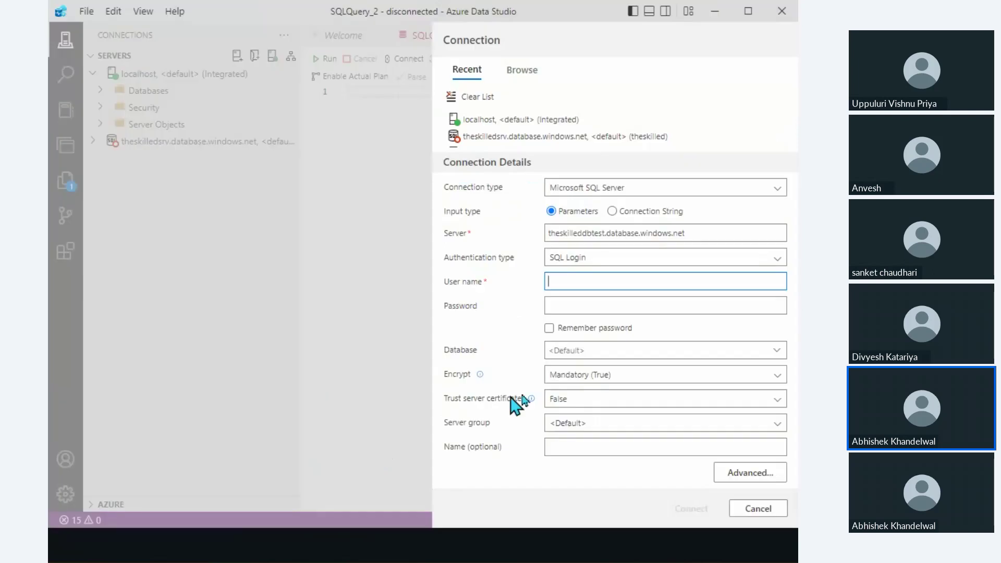
{"action": "key", "text": "ctrl+v"}
{"action": "key", "text": "Tab"}
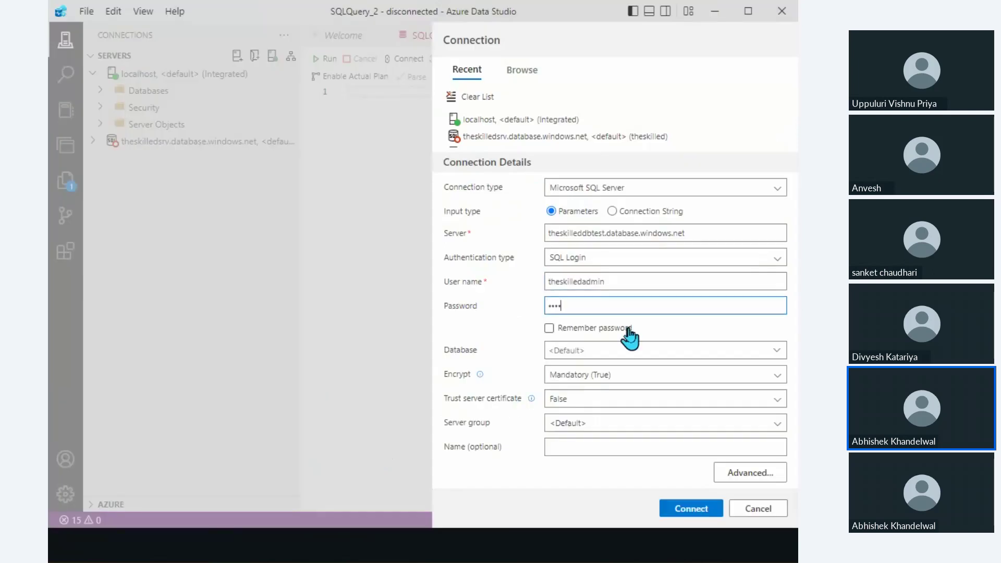
{"action": "type", "text": "•"}
Connect to theskilleddbtest, close its dashboard tab, and expand its Databases folder.
{"action": "left_click", "coordinate": [691, 508]}
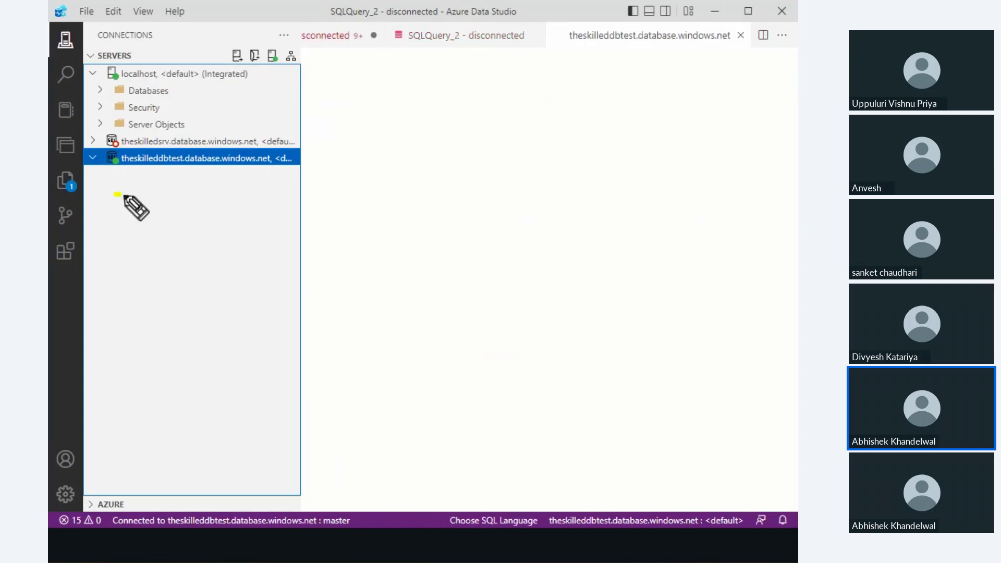
{"action": "mouse_move", "coordinate": [119, 195]}
{"action": "left_mouse_down"}
{"action": "mouse_move", "coordinate": [223, 139]}
{"action": "mouse_move", "coordinate": [85, 178]}
{"action": "mouse_move", "coordinate": [121, 196]}
{"action": "left_mouse_up"}
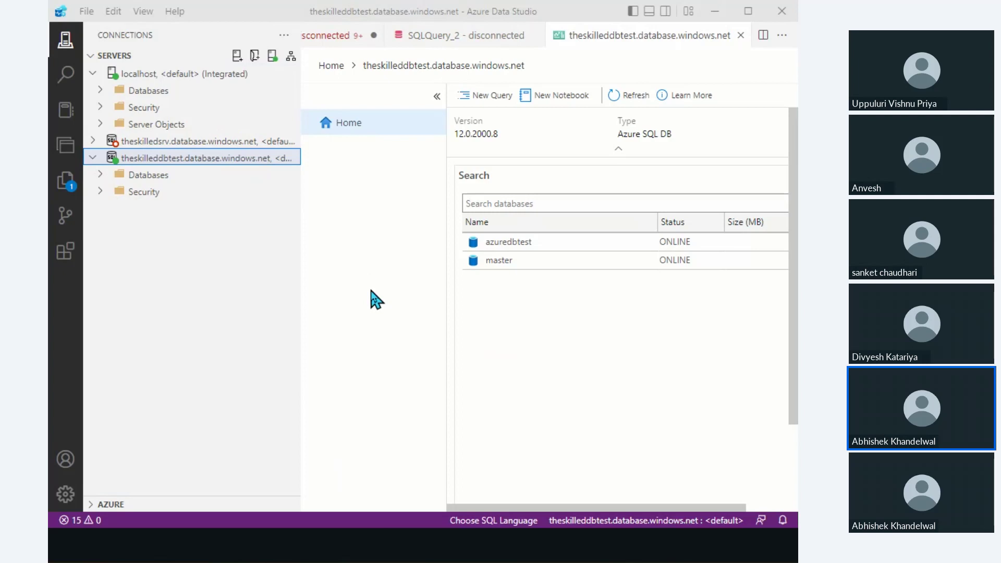
{"action": "left_click", "coordinate": [741, 35]}
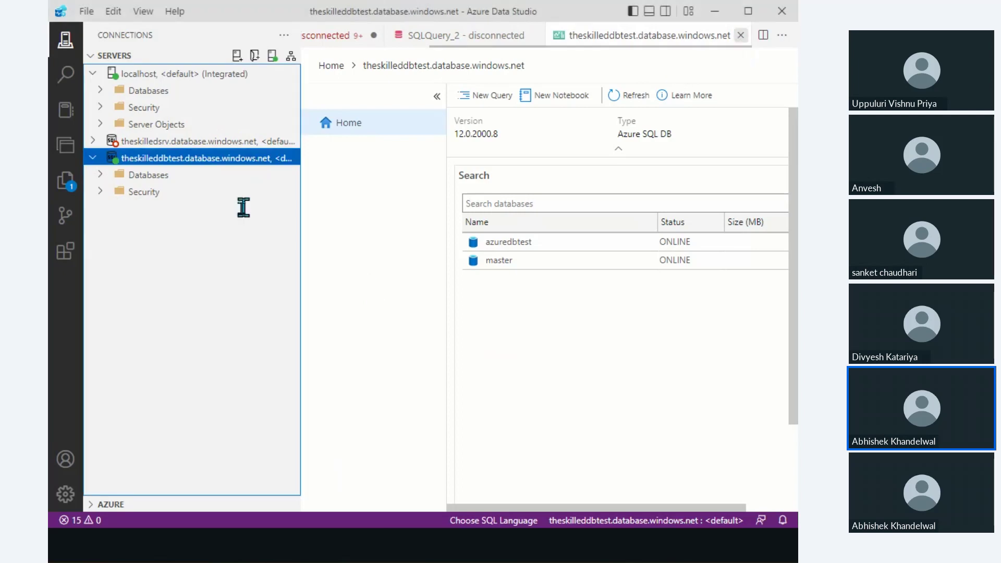
{"action": "left_click", "coordinate": [102, 175]}
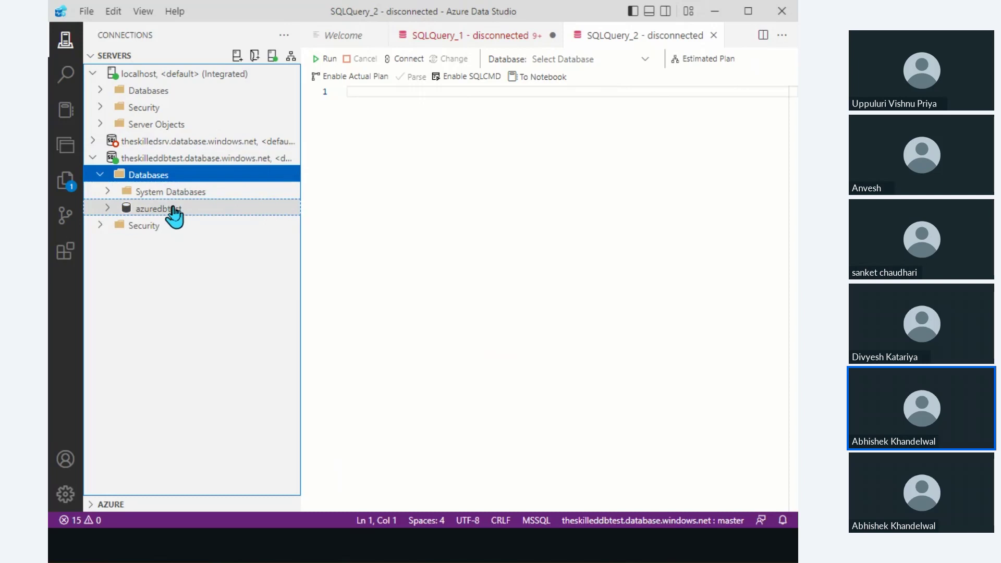
Expand azuredbtest and open a new query against it.
{"action": "left_click", "coordinate": [108, 209]}
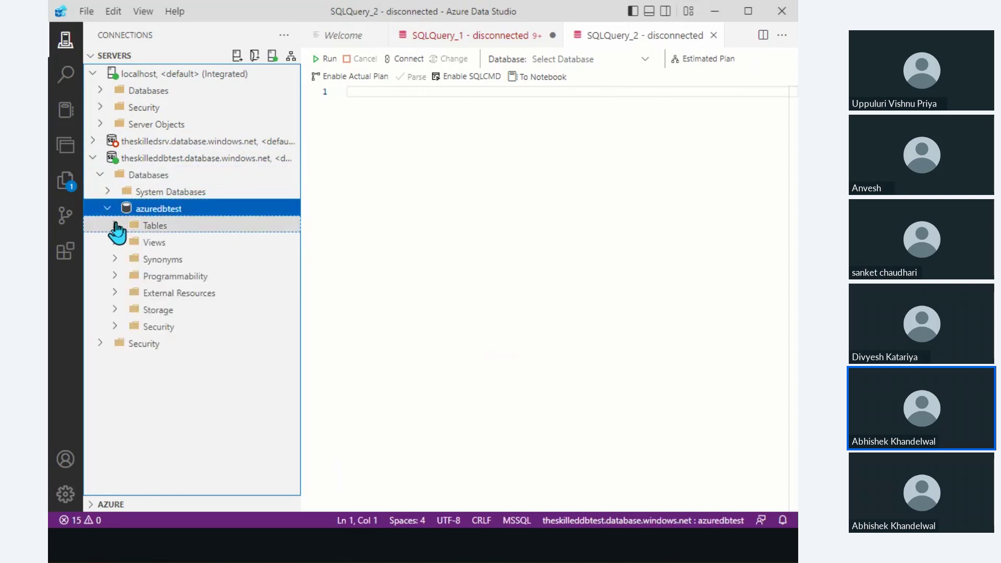
{"action": "right_click", "coordinate": [200, 208]}
{"action": "left_click", "coordinate": [291, 240]}
Write and run CREATE TABLE EMPLYEE (ID INT, NAME varchar(100), emailid varchar(500)).
{"action": "type", "text": "CREATE TAB"}
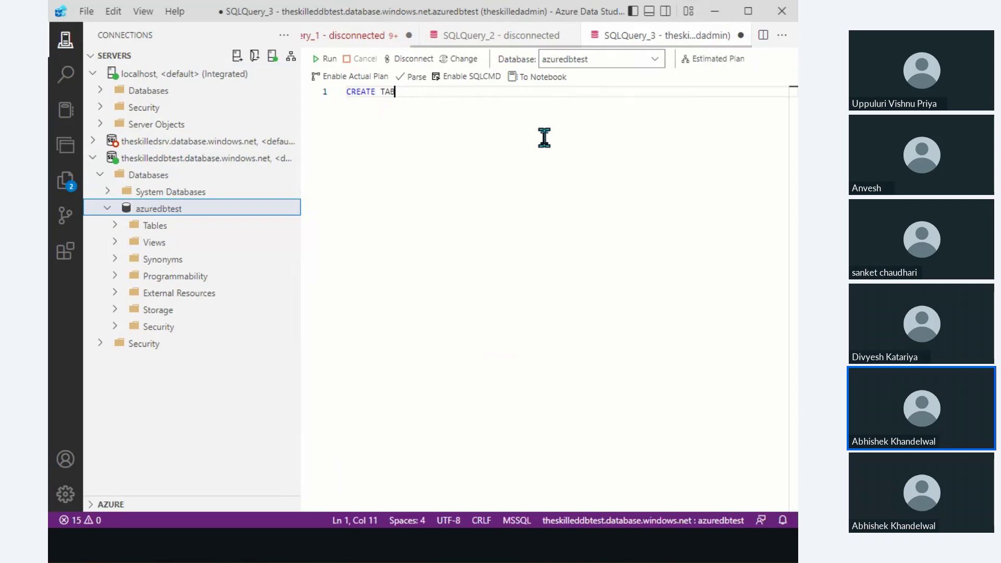
{"action": "type", "text": "LE EMPLYEE"}
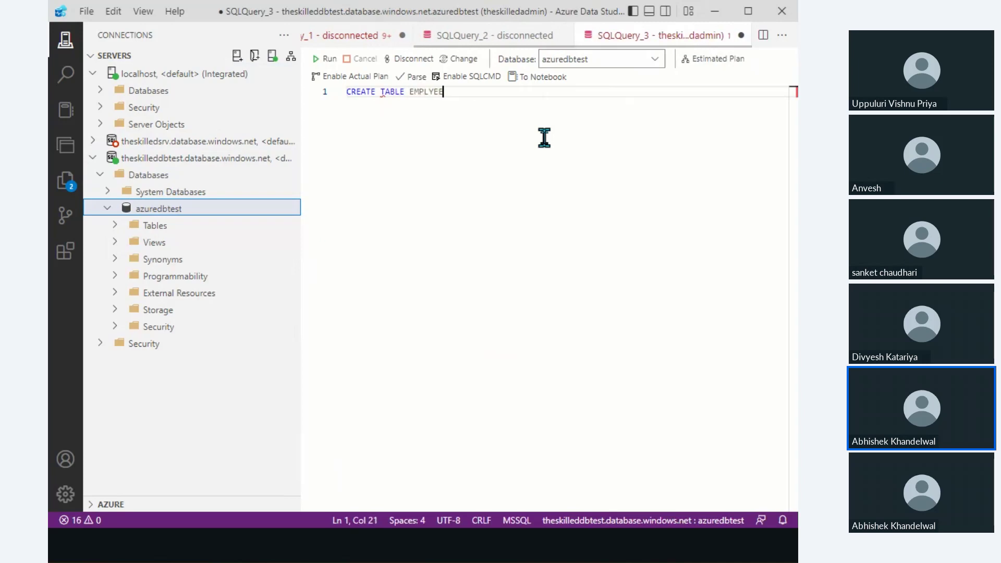
{"action": "key", "text": "Return"}
{"action": "type", "text": "(ID INT, NAME "}
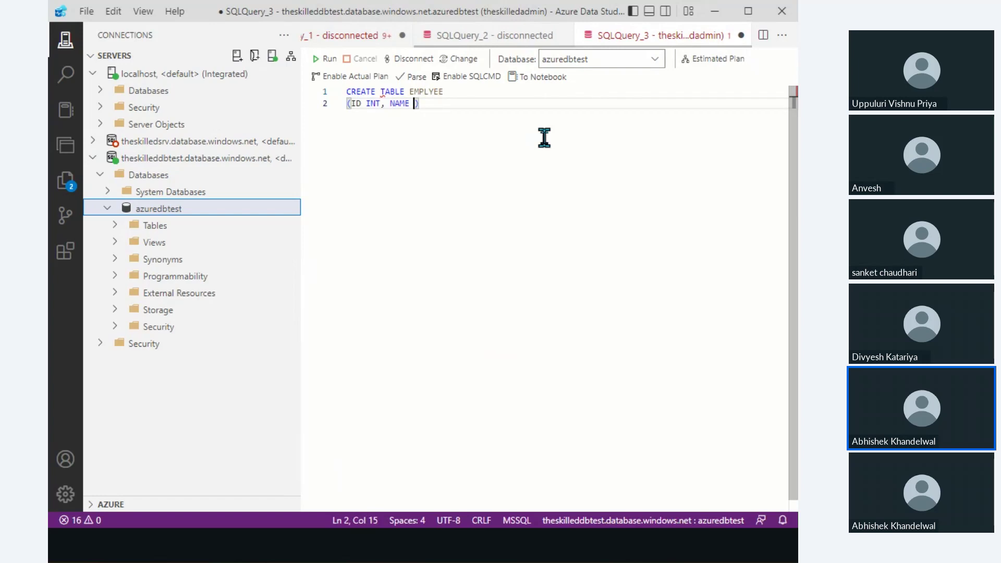
{"action": "type", "text": "varvha"}
{"action": "type", "text": "har(100)"}
{"action": "type", "text": ", email"}
{"action": "type", "text": "i"}
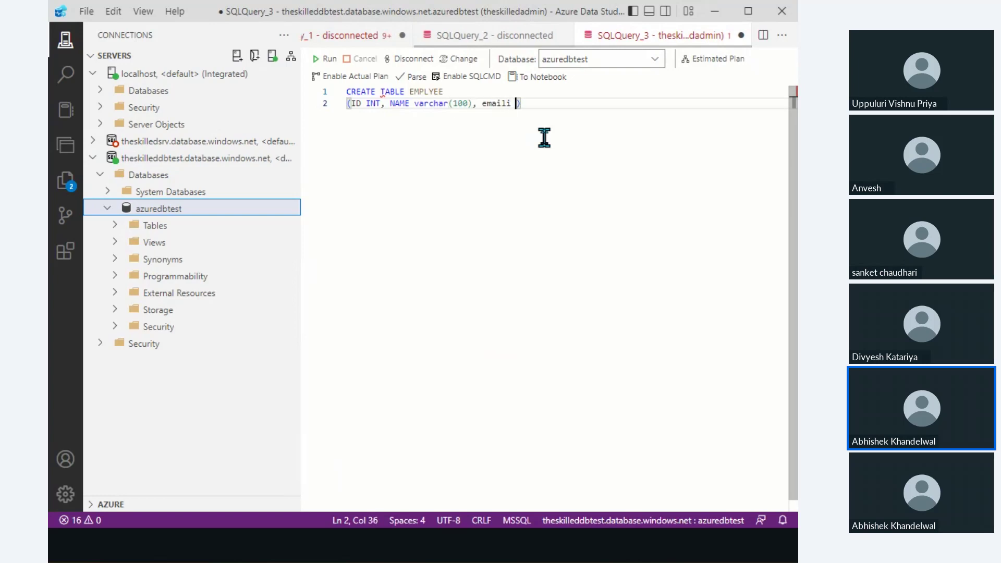
{"action": "key", "text": "BackSpace"}
{"action": "type", "text": "d varchar(50"}
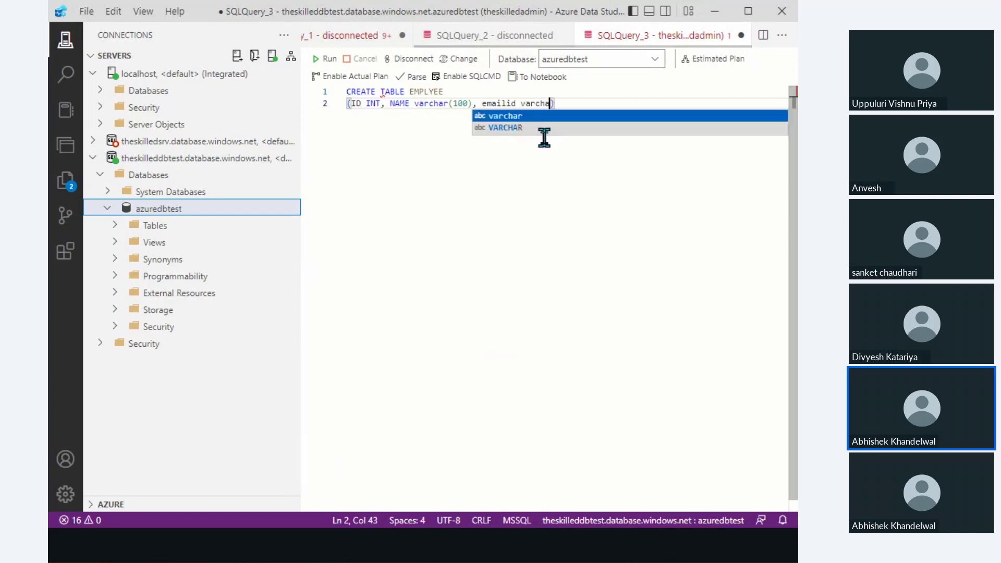
{"action": "type", "text": "0))"}
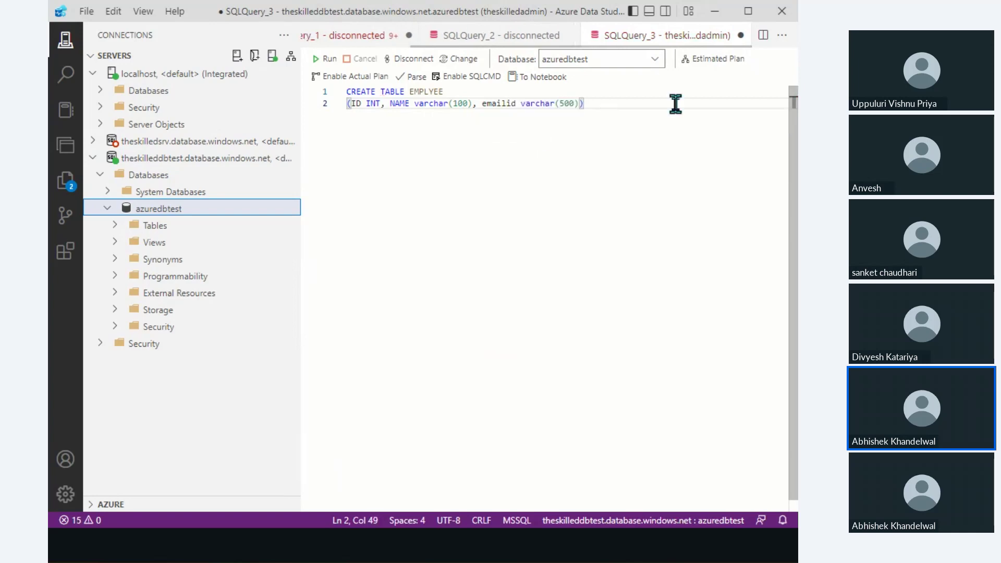
{"action": "left_click_drag", "start_coordinate": [643, 115], "coordinate": [307, 92]}
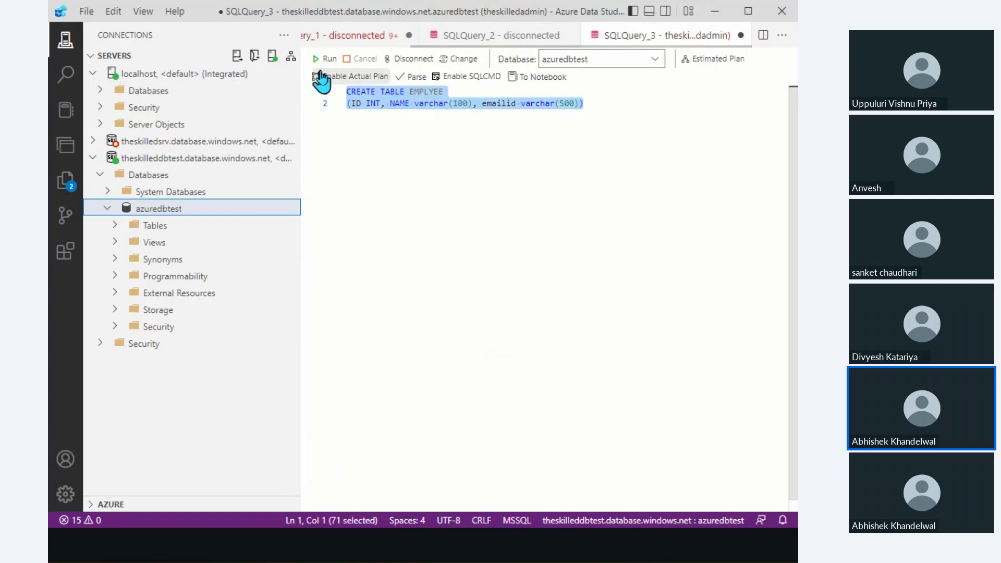
{"action": "left_click", "coordinate": [324, 59]}
Below the table definition, write 'insert into emplyee', fixing the misspelled keyword.
{"action": "left_click", "coordinate": [618, 114]}
{"action": "key", "text": "Return"}
{"action": "key", "text": "Return"}
{"action": "key", "text": "Return"}
{"action": "type", "text": "selec"}
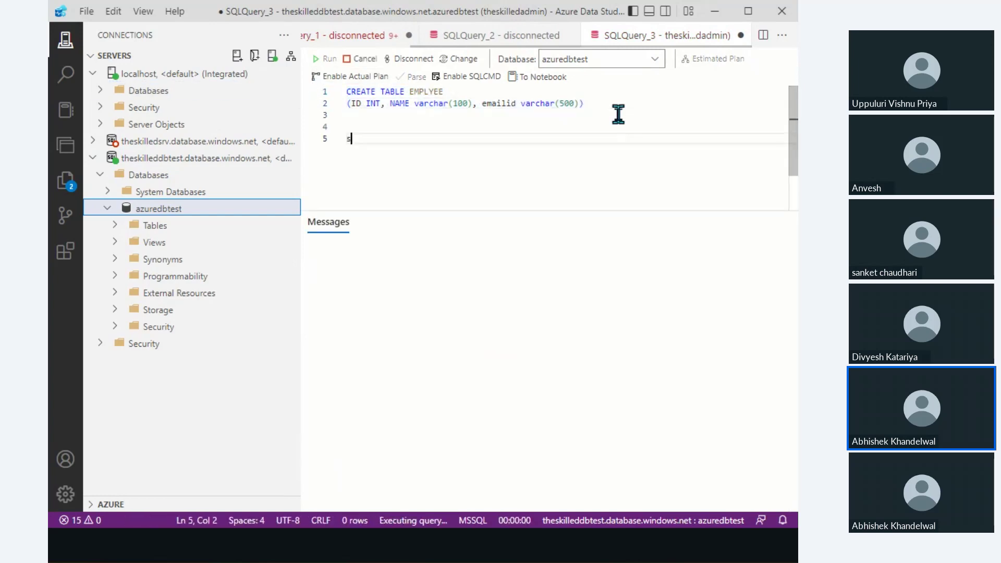
{"action": "key", "text": "BackSpace"}
{"action": "key", "text": "BackSpace"}
{"action": "key", "text": "BackSpace"}
{"action": "key", "text": "BackSpace"}
{"action": "key", "text": "BackSpace"}
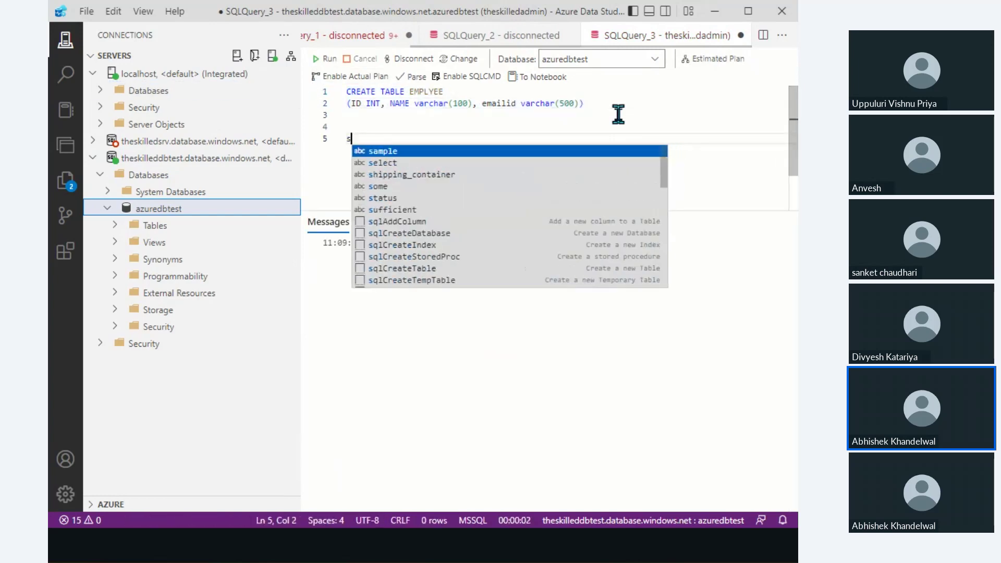
{"action": "type", "text": "inset into em"}
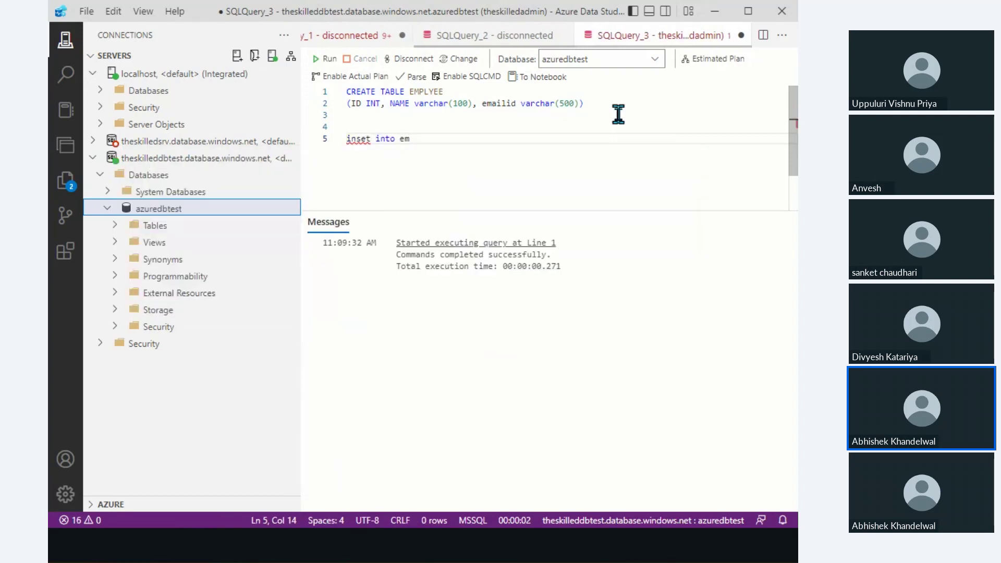
{"action": "type", "text": "plyee"}
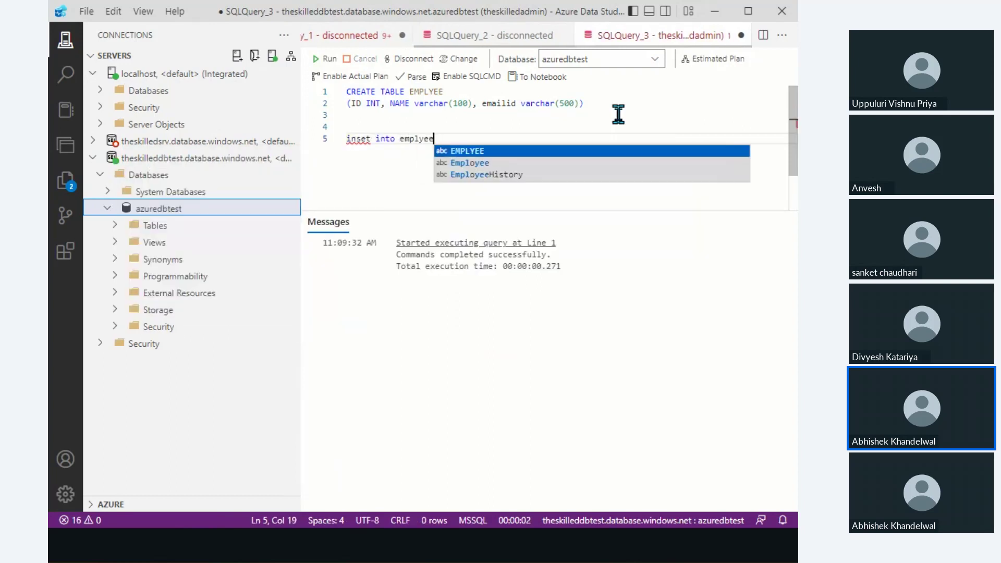
{"action": "left_click", "coordinate": [365, 139]}
{"action": "type", "text": "r"}
{"action": "left_click", "coordinate": [506, 159]}
Add VALUES with ID 1, an employee name and e-mail address, then run the INSERT.
{"action": "key", "text": "Return"}
{"action": "type", "text": "values"}
{"action": "type", "text": " (1, '"}
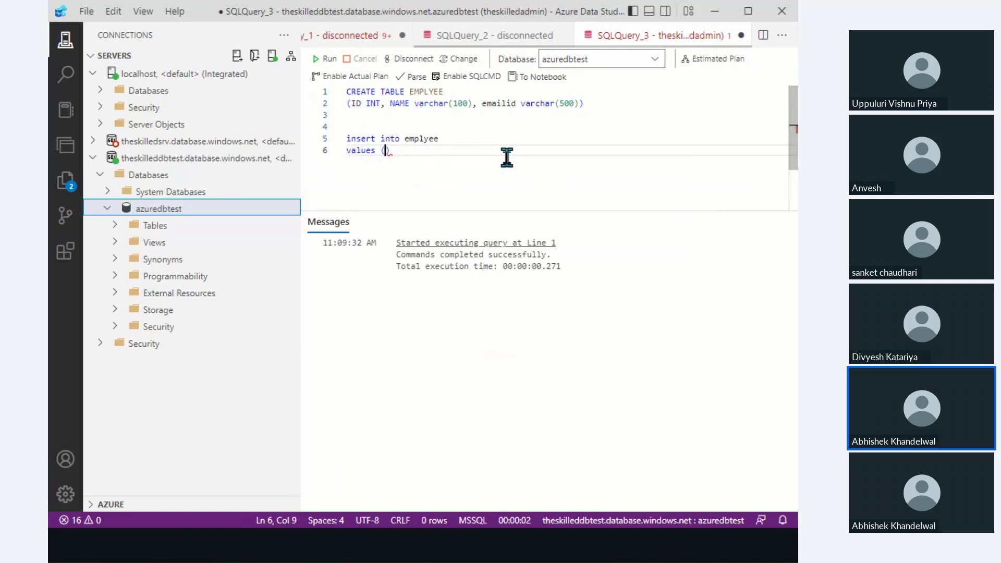
{"action": "key", "text": "Return"}
{"action": "type", "text": "Abhishek"}
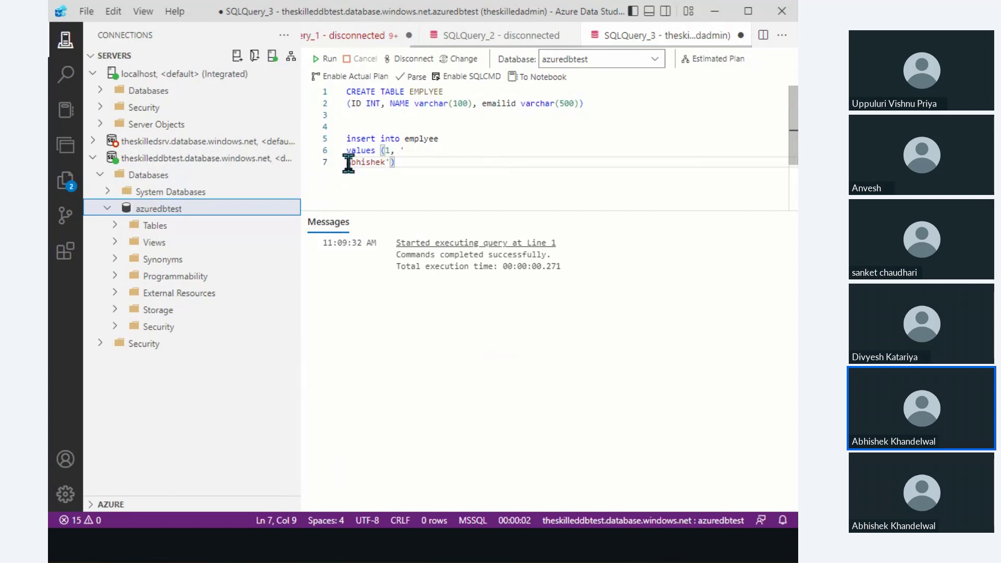
{"action": "key", "text": "BackSpace"}
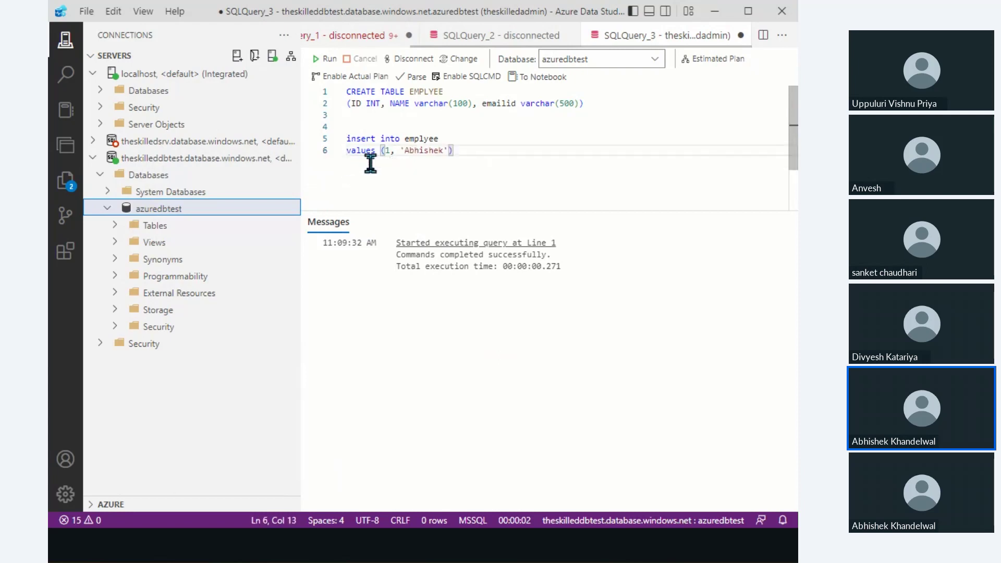
{"action": "left_click", "coordinate": [447, 152]}
{"action": "type", "text": ", ''"}
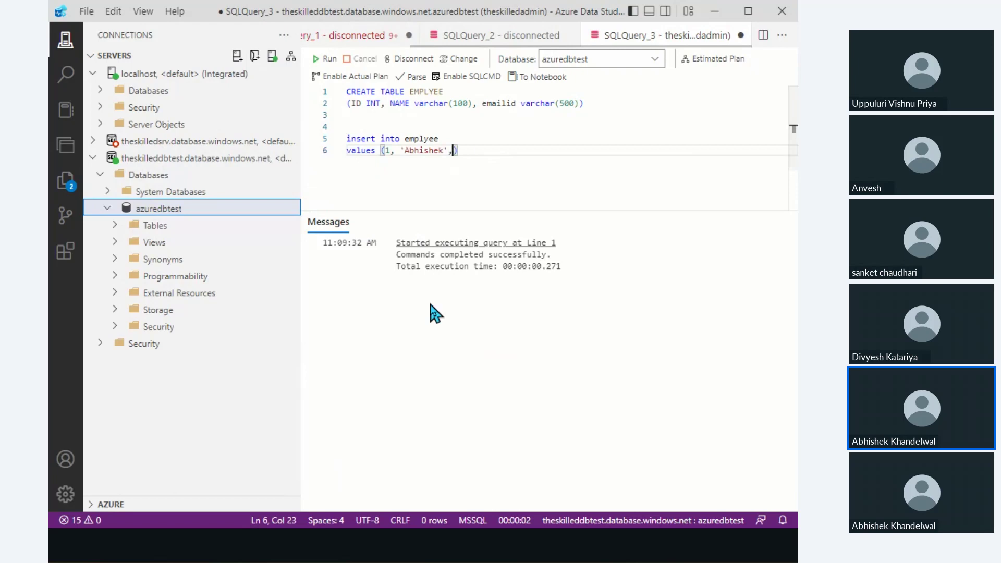
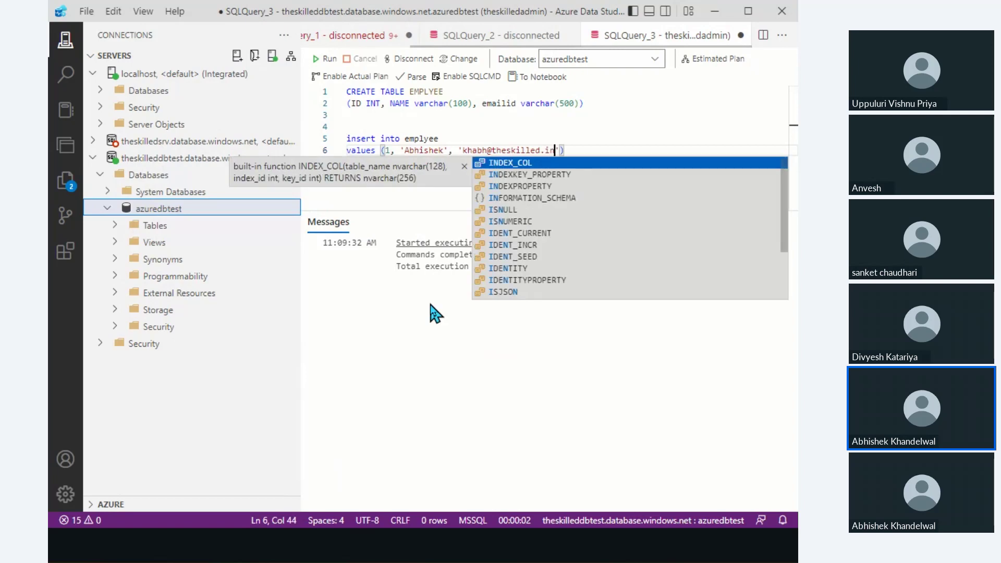
{"action": "left_click_drag", "start_coordinate": [595, 152], "coordinate": [345, 138]}
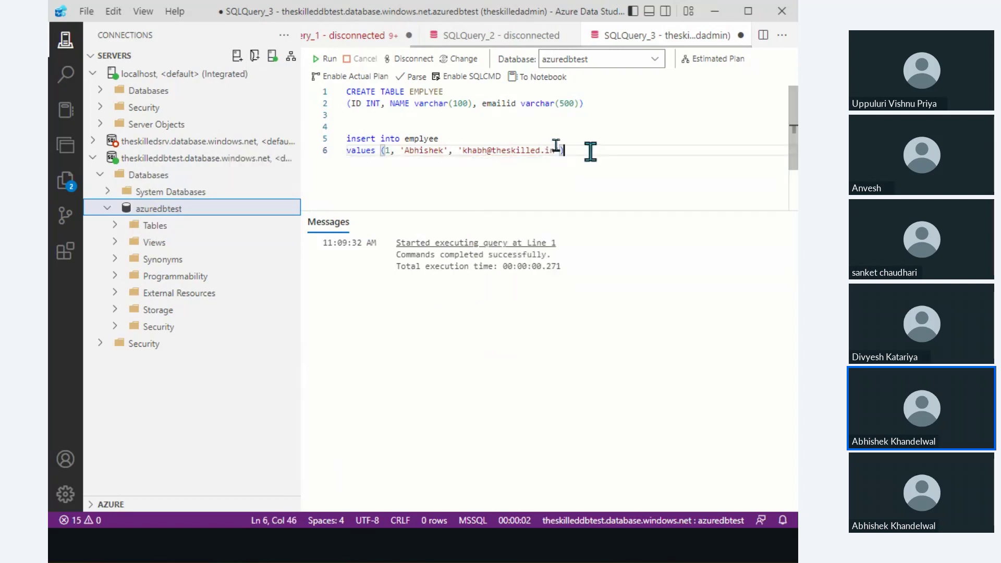
{"action": "left_click", "coordinate": [324, 59]}
{"action": "left_click", "coordinate": [622, 161]}
Run 'select * from EMPLYEE' with F5.
{"action": "key", "text": "Return"}
{"action": "key", "text": "Return"}
{"action": "type", "text": "select * from emp"}
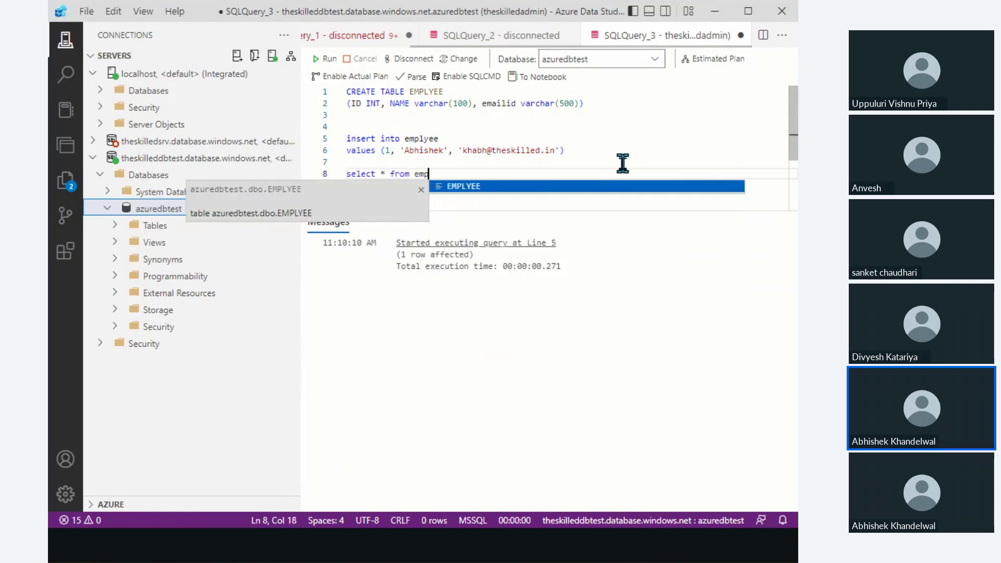
{"action": "key", "text": "Return"}
{"action": "key", "text": "ctrl+shift+Left"}
{"action": "key", "text": "shift+Home"}
{"action": "key", "text": "F5"}
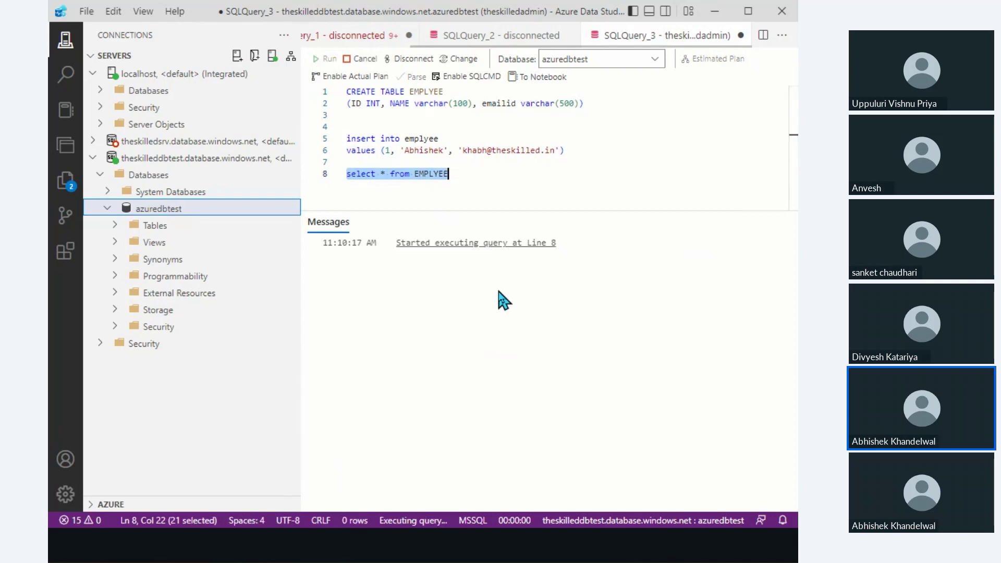
Inspect the returned row, expand Tables to show EMPLYEE, then return to the slides.
{"action": "left_click", "coordinate": [397, 269]}
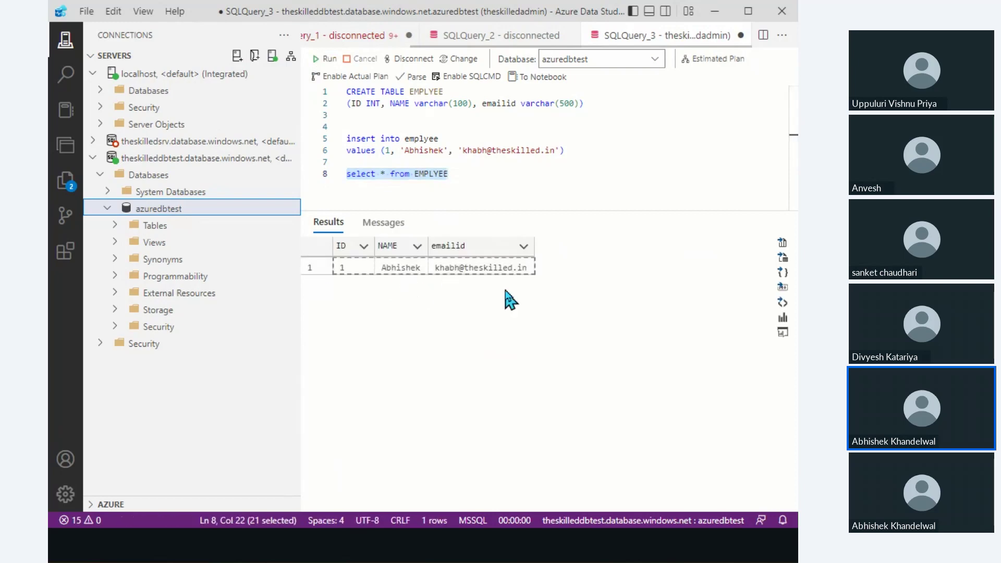
{"action": "key", "text": "ctrl+a"}
{"action": "left_click", "coordinate": [473, 272]}
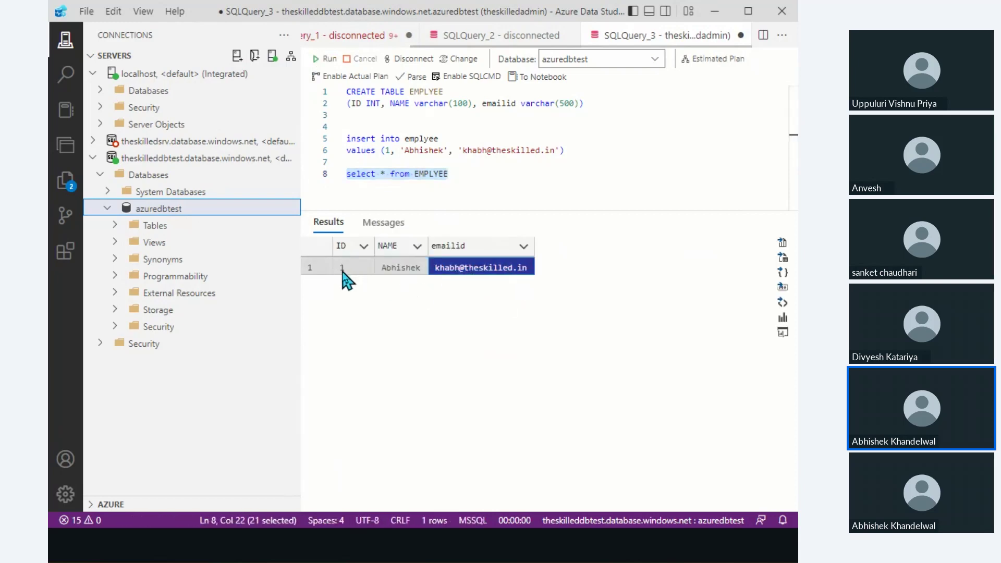
{"action": "left_click", "coordinate": [330, 244]}
{"action": "left_click", "coordinate": [131, 226]}
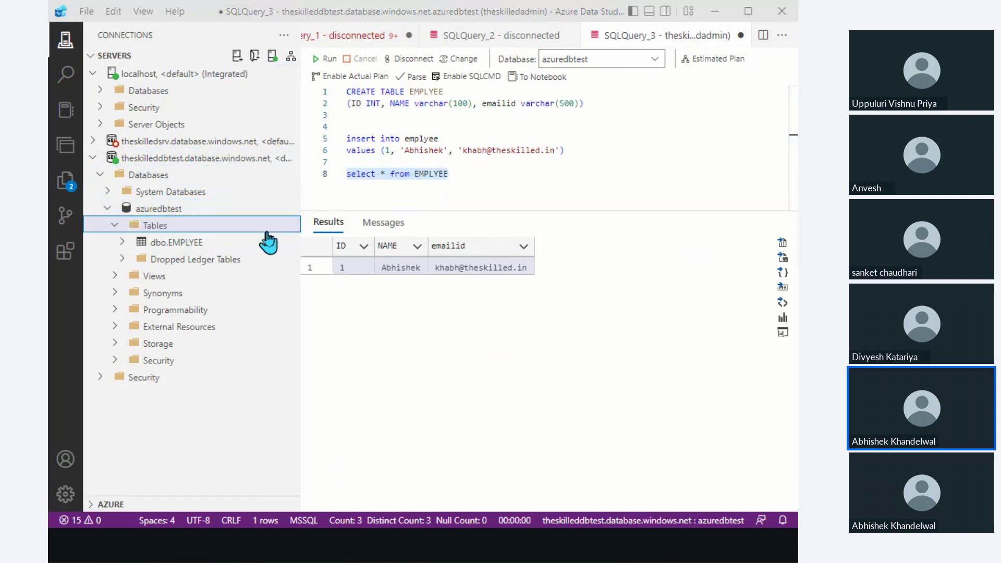
{"action": "key", "text": "alt+Tab"}
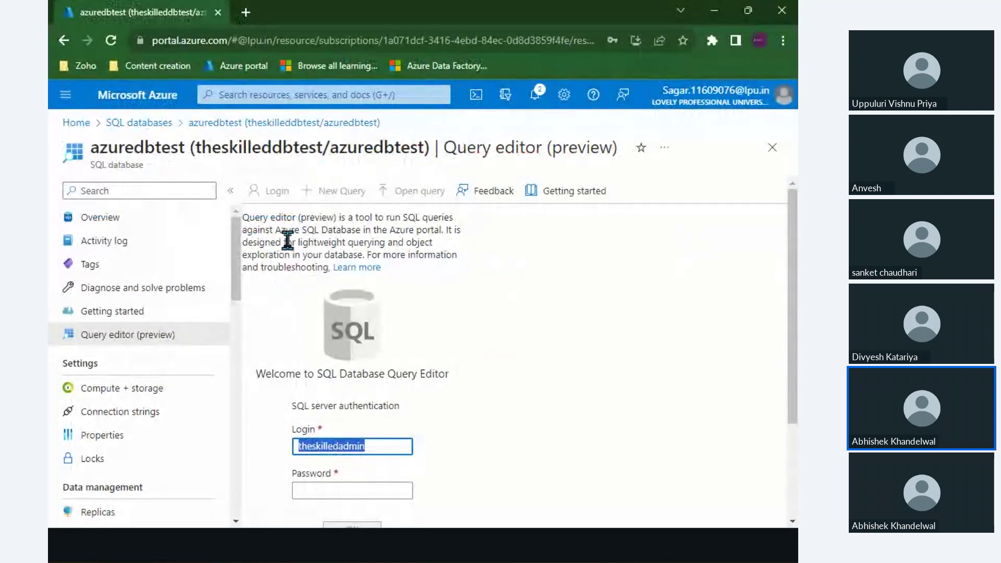
{"action": "left_click", "coordinate": [286, 241]}
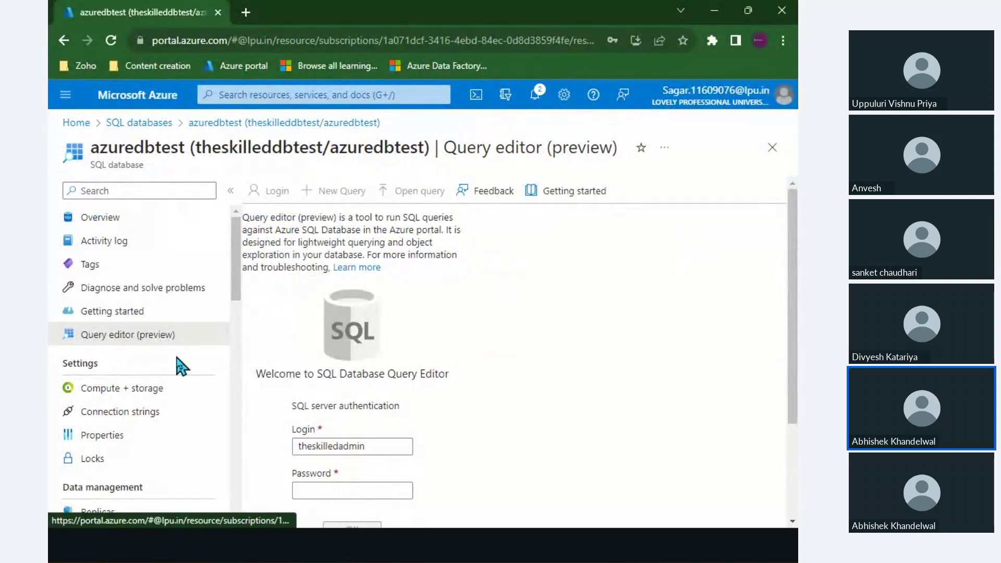
{"action": "key", "text": "alt+Tab"}
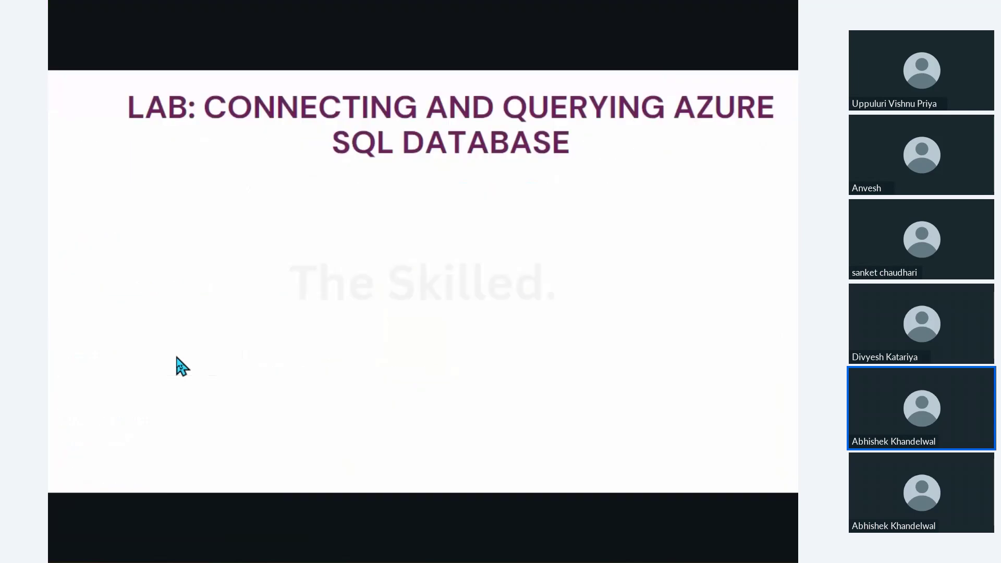
Handwrite 'DTU' on the Elastic Pool slide and draw an arrow and note onto the 4 databases chart.
{"action": "left_click", "coordinate": [678, 290]}
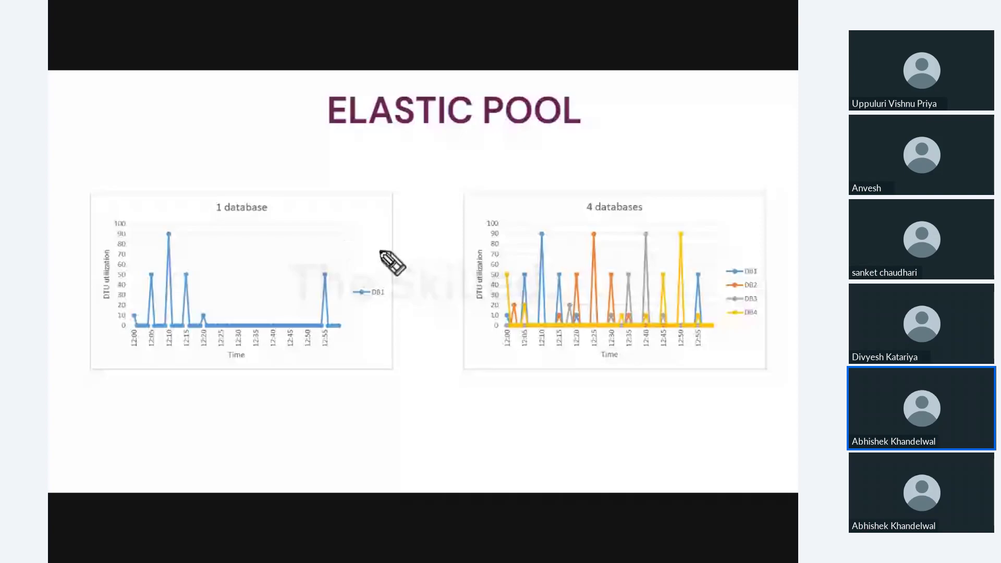
{"action": "left_click_drag", "start_coordinate": [209, 119], "coordinate": [208, 208]}
{"action": "mouse_move", "coordinate": [219, 136]}
{"action": "left_mouse_down"}
{"action": "mouse_move", "coordinate": [263, 201]}
{"action": "mouse_move", "coordinate": [211, 206]}
{"action": "left_mouse_up"}
{"action": "left_click_drag", "start_coordinate": [344, 122], "coordinate": [345, 176]}
{"action": "left_click_drag", "start_coordinate": [299, 128], "coordinate": [401, 109]}
{"action": "mouse_move", "coordinate": [399, 108]}
{"action": "left_mouse_down"}
{"action": "mouse_move", "coordinate": [429, 172]}
{"action": "mouse_move", "coordinate": [471, 103]}
{"action": "left_mouse_up"}
{"action": "mouse_move", "coordinate": [344, 245]}
{"action": "left_mouse_down"}
{"action": "mouse_move", "coordinate": [504, 290]}
{"action": "mouse_move", "coordinate": [524, 269]}
{"action": "left_mouse_up"}
{"action": "left_click_drag", "start_coordinate": [456, 245], "coordinate": [448, 331]}
{"action": "mouse_move", "coordinate": [602, 240]}
{"action": "left_mouse_down"}
{"action": "mouse_move", "coordinate": [586, 342]}
{"action": "mouse_move", "coordinate": [637, 284]}
{"action": "mouse_move", "coordinate": [783, 249]}
{"action": "mouse_move", "coordinate": [796, 215]}
{"action": "left_mouse_up"}
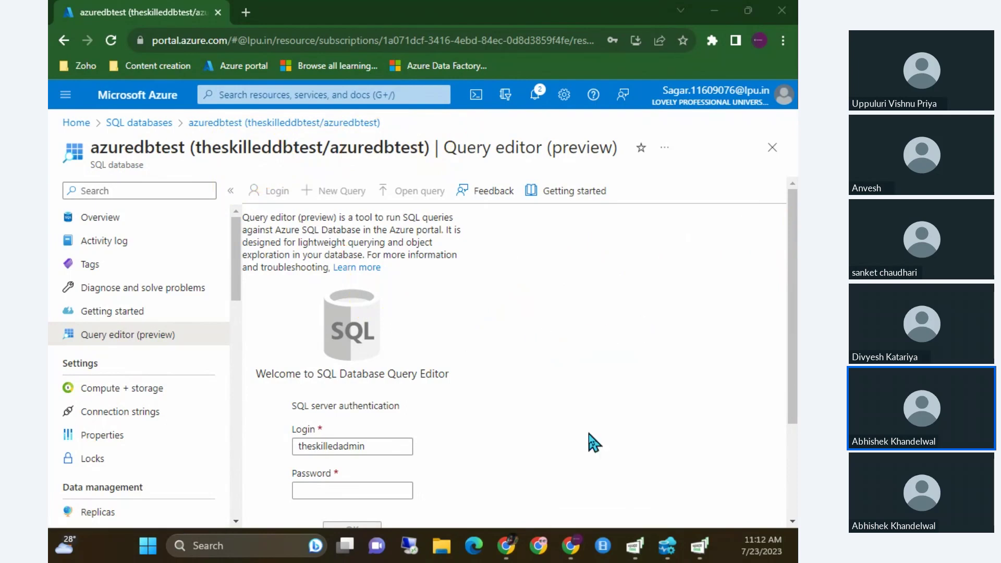
Bring the Canva audience window back from the taskbar and maximise it over the Query editor.
{"action": "mouse_move", "coordinate": [566, 545]}
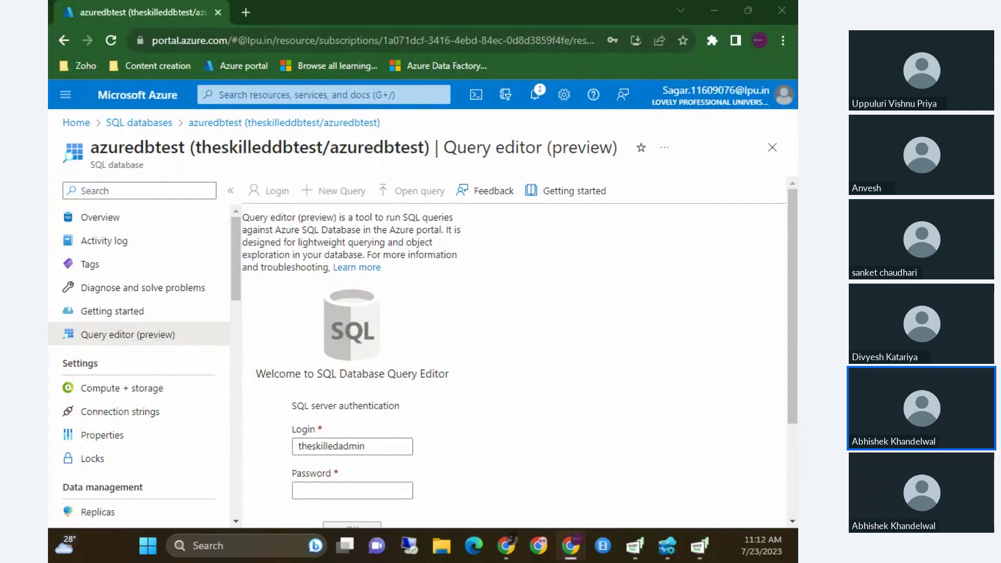
{"action": "left_click_drag", "start_coordinate": [156, 191], "coordinate": [380, 11]}
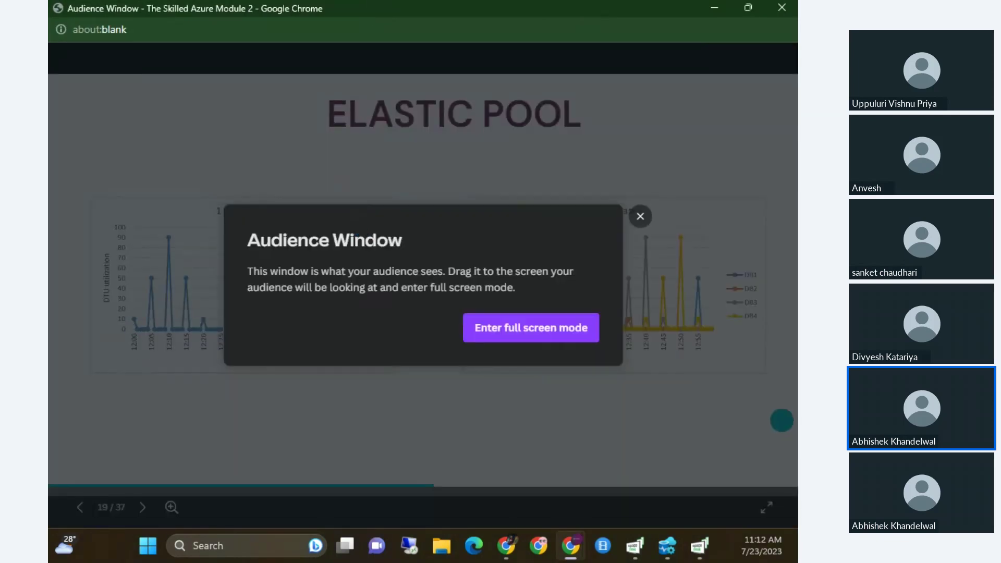
Switch the audience window to full screen on Elastic Pool slide 19.
{"action": "left_click", "coordinate": [531, 328]}
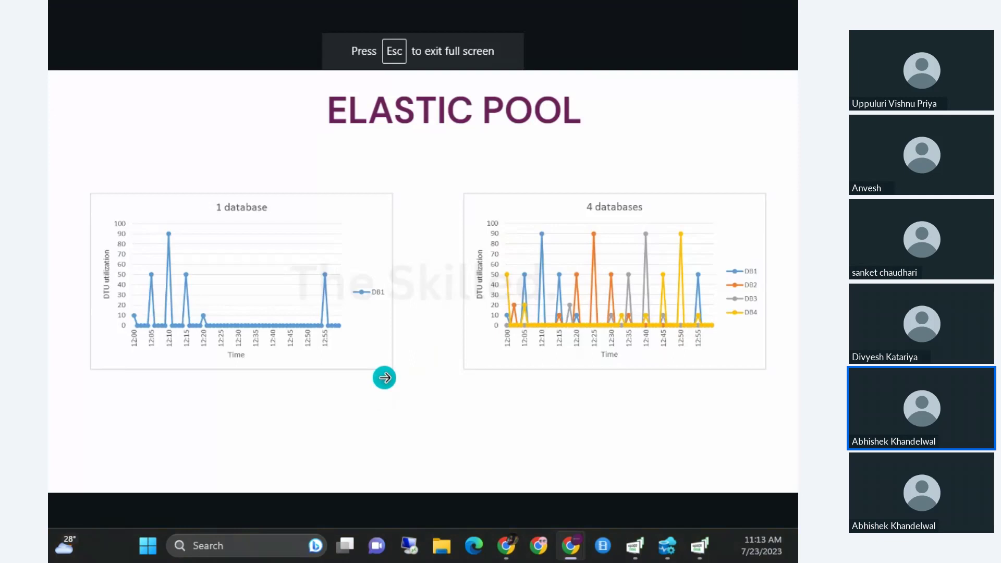
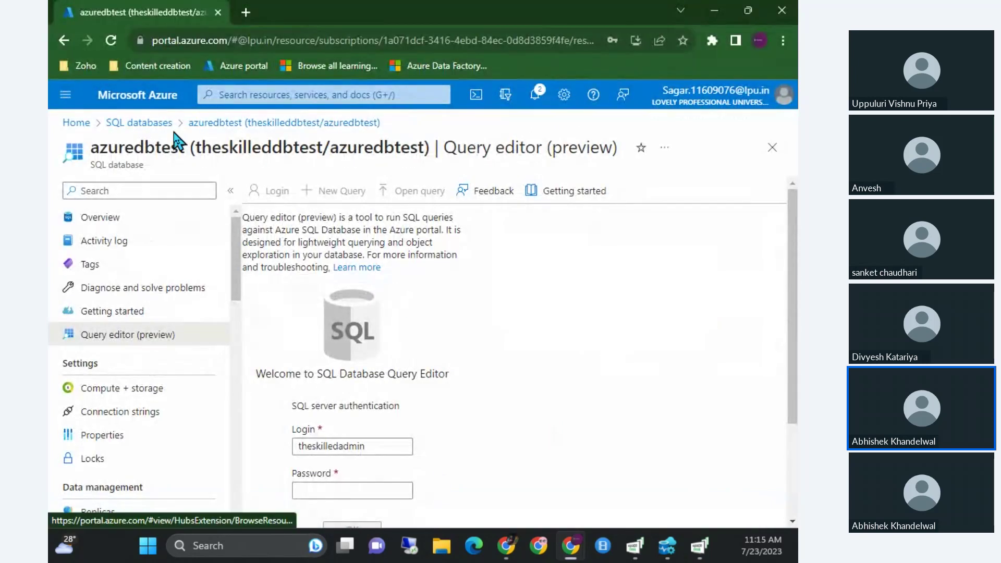
Find SQL elastic pools through the portal search and start creating a new pool.
{"action": "left_click", "coordinate": [125, 100]}
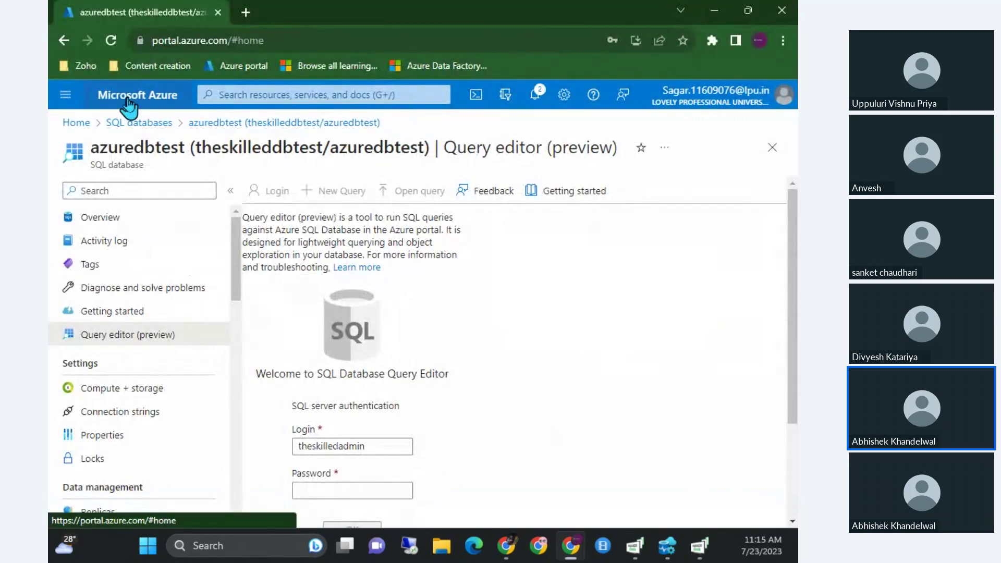
{"action": "left_click", "coordinate": [237, 96]}
{"action": "type", "text": "elas"}
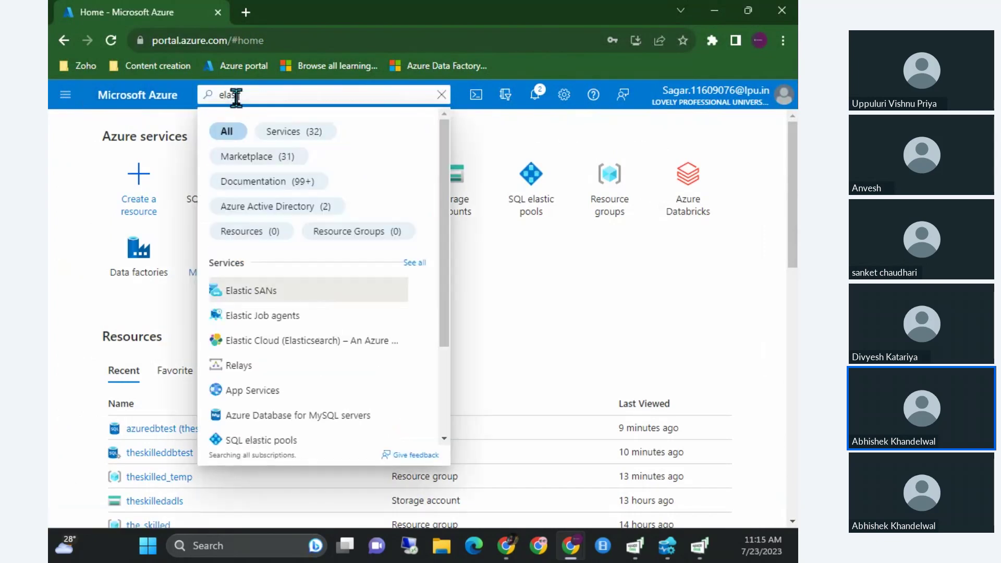
{"action": "type", "text": "tic pool"}
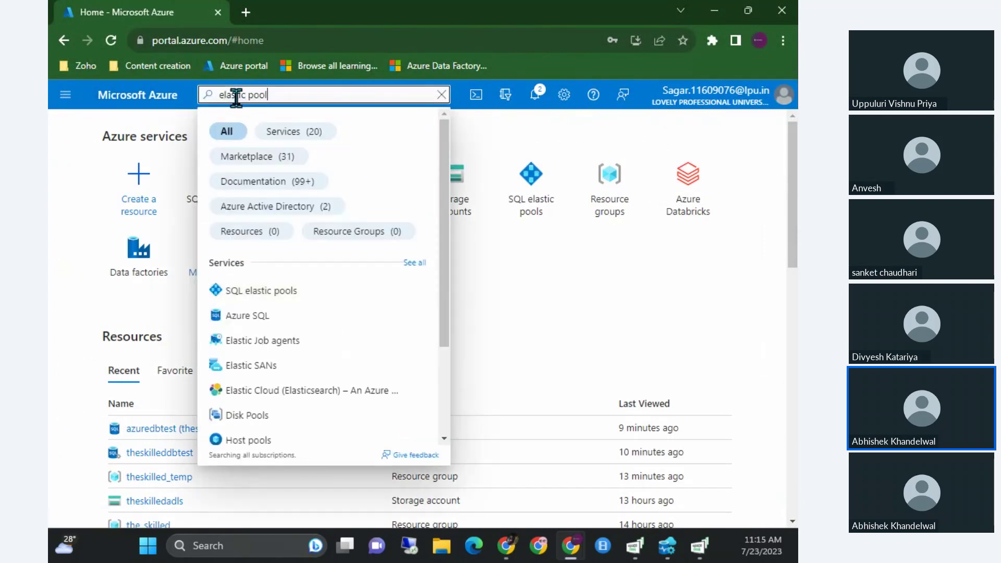
{"action": "left_click", "coordinate": [262, 296]}
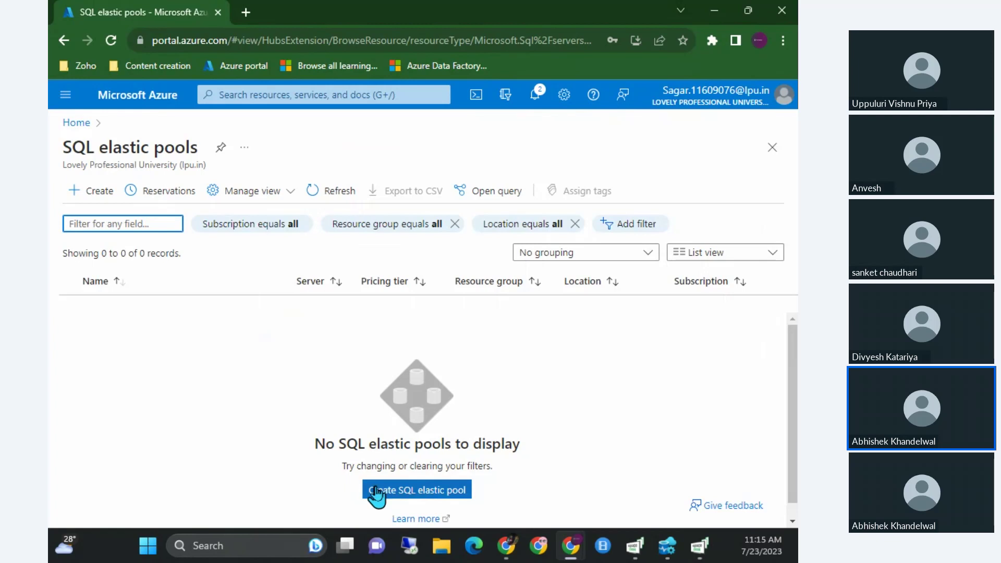
{"action": "left_click", "coordinate": [376, 493]}
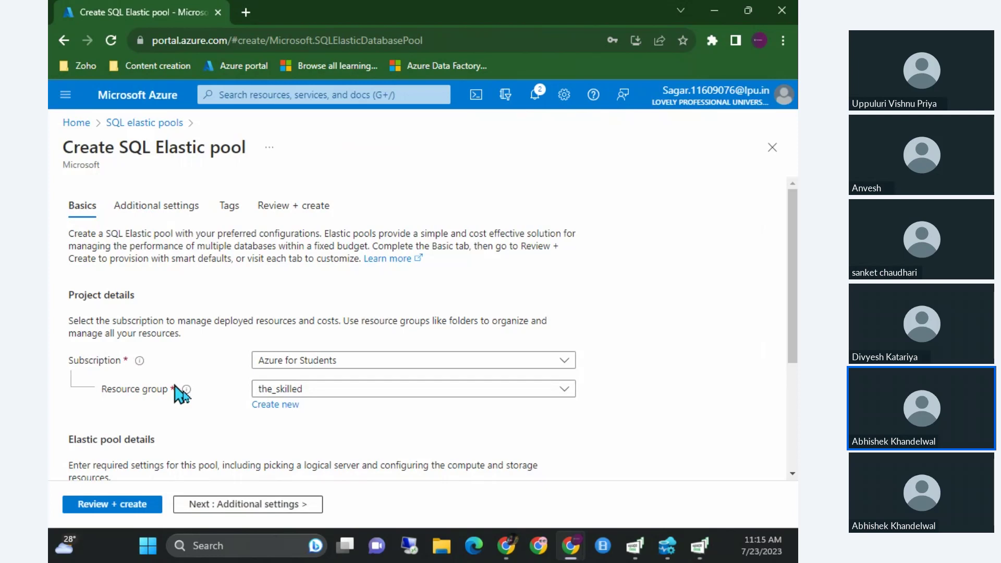
Name the pool 'pooltest', select server theskilleddbtest, and open the pool configuration.
{"action": "scroll", "coordinate": [334, 405], "scroll_direction": "down", "scroll_amount": 2}
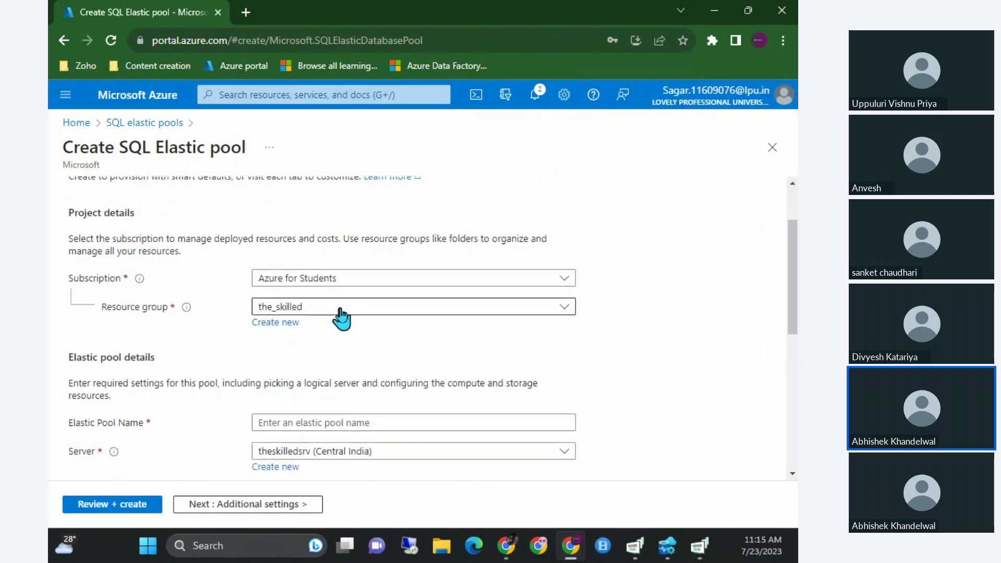
{"action": "left_click", "coordinate": [313, 420]}
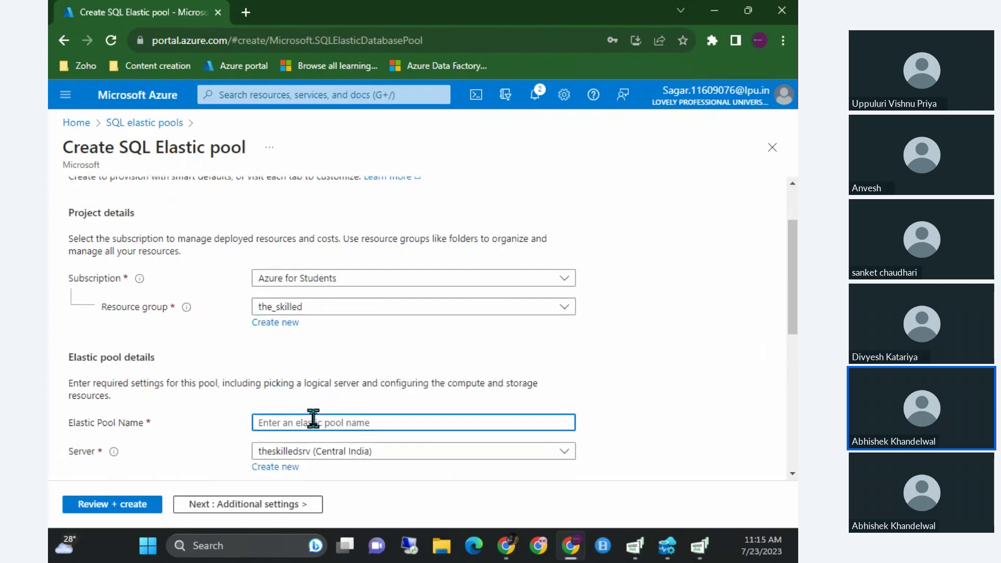
{"action": "type", "text": "pooltest"}
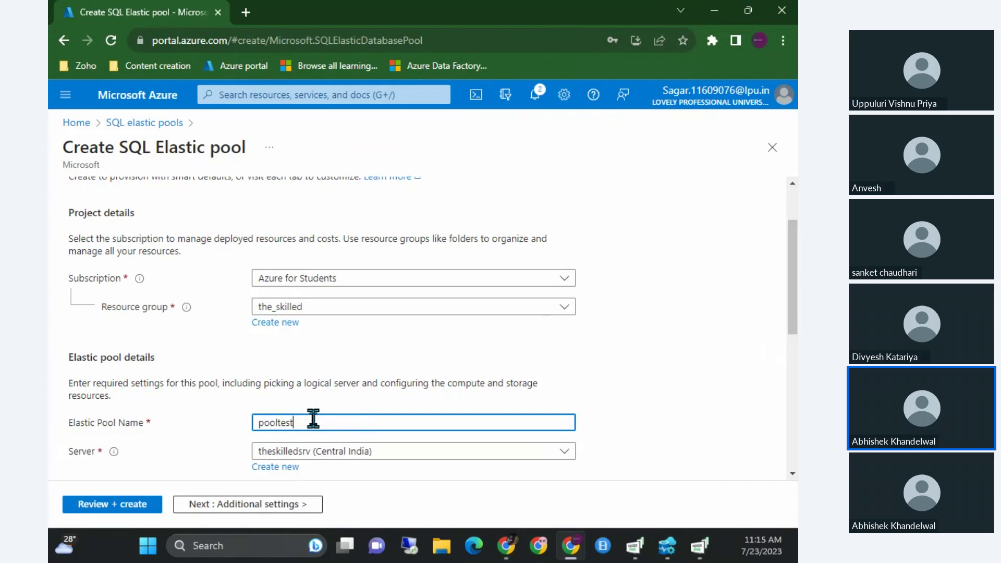
{"action": "scroll", "coordinate": [365, 417], "scroll_direction": "down", "scroll_amount": 1}
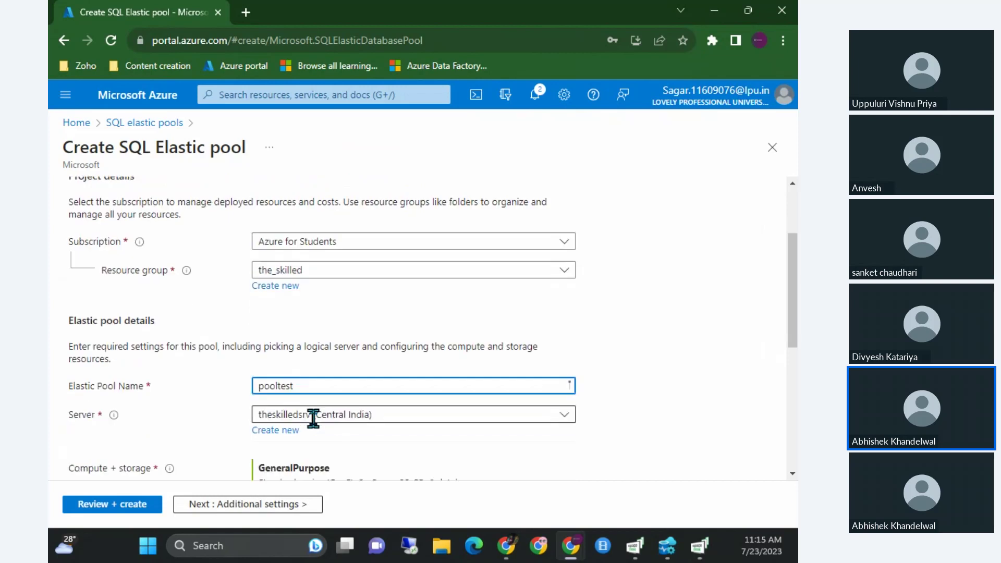
{"action": "left_click", "coordinate": [354, 408]}
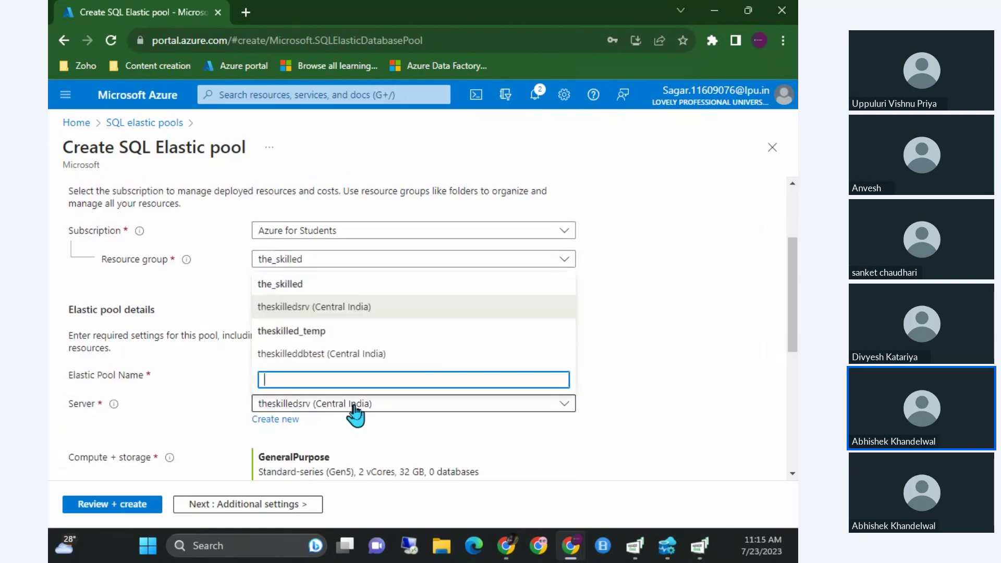
{"action": "left_click", "coordinate": [354, 408]}
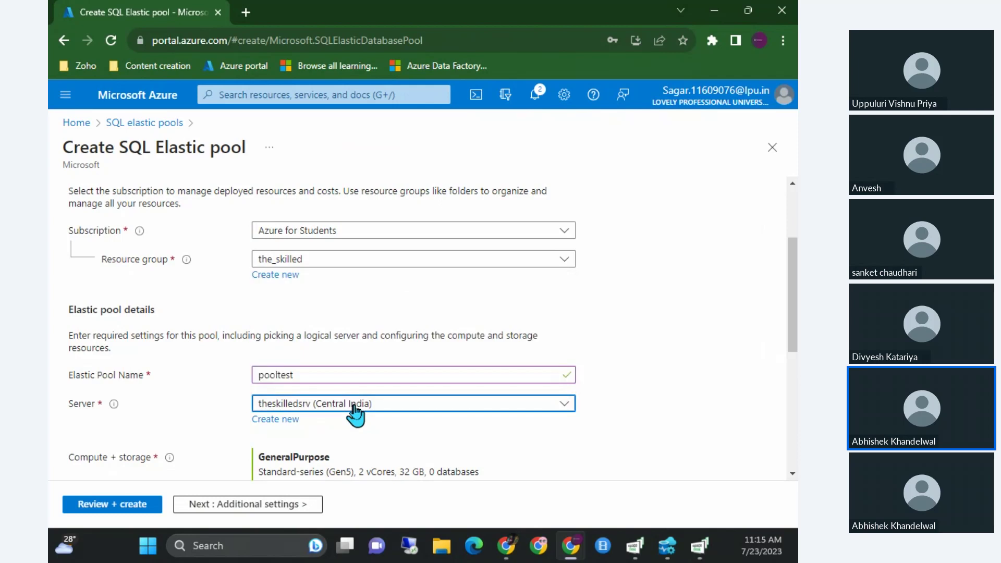
{"action": "scroll", "coordinate": [354, 409], "scroll_direction": "down", "scroll_amount": 1}
{"action": "left_click", "coordinate": [332, 355]}
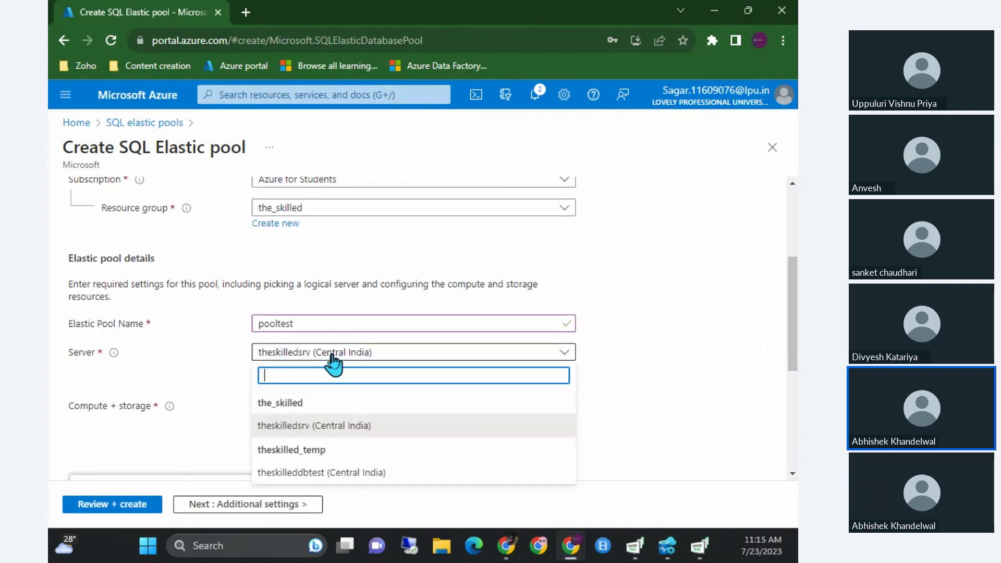
{"action": "left_click", "coordinate": [360, 472]}
{"action": "scroll", "coordinate": [446, 399], "scroll_direction": "down", "scroll_amount": 1}
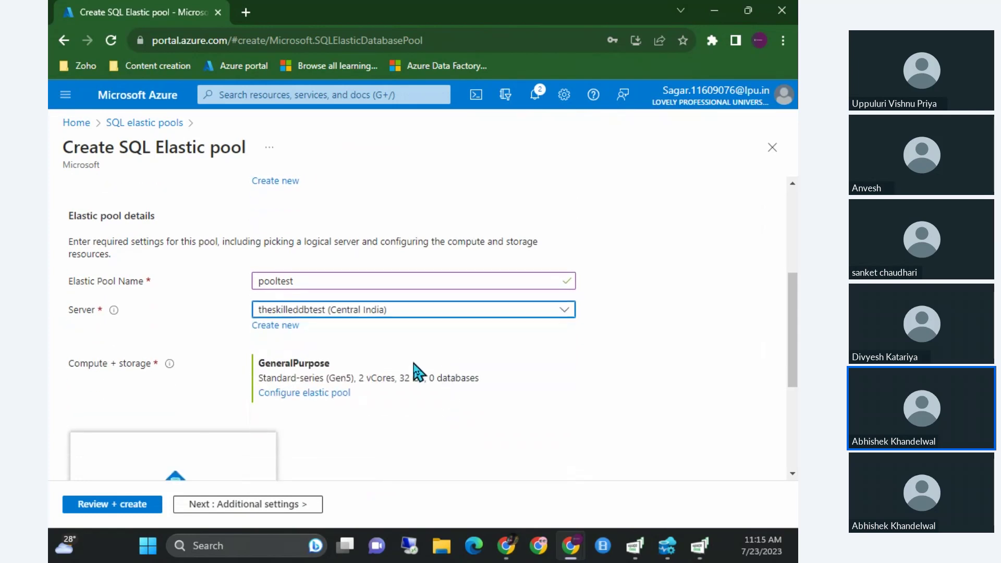
{"action": "left_click", "coordinate": [304, 393]}
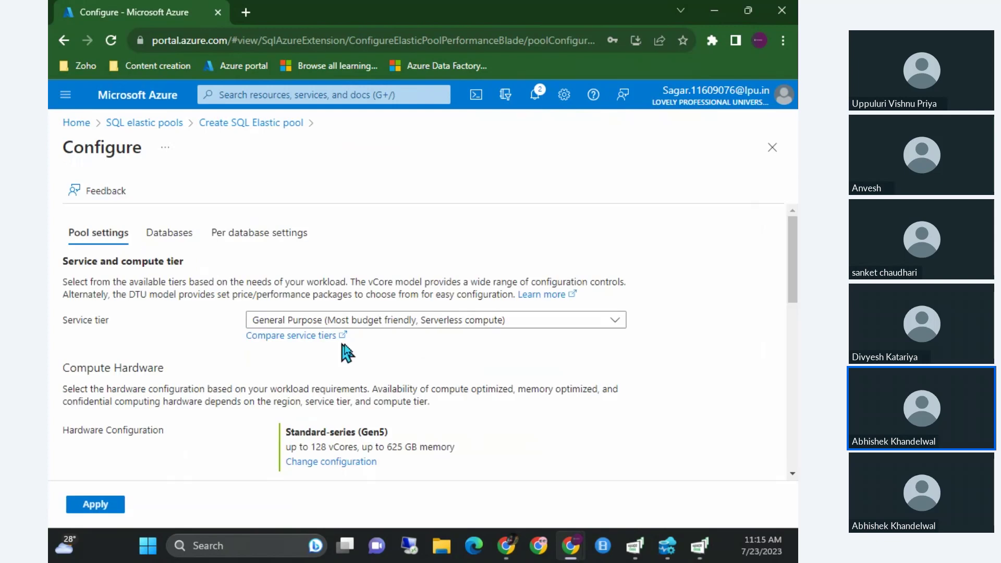
Choose the Basic tier (50 eDTUs, 4.88 GB), note the 6617.58 INR monthly estimate, and apply.
{"action": "scroll", "coordinate": [342, 350], "scroll_direction": "down", "scroll_amount": 1}
{"action": "left_click", "coordinate": [420, 290]}
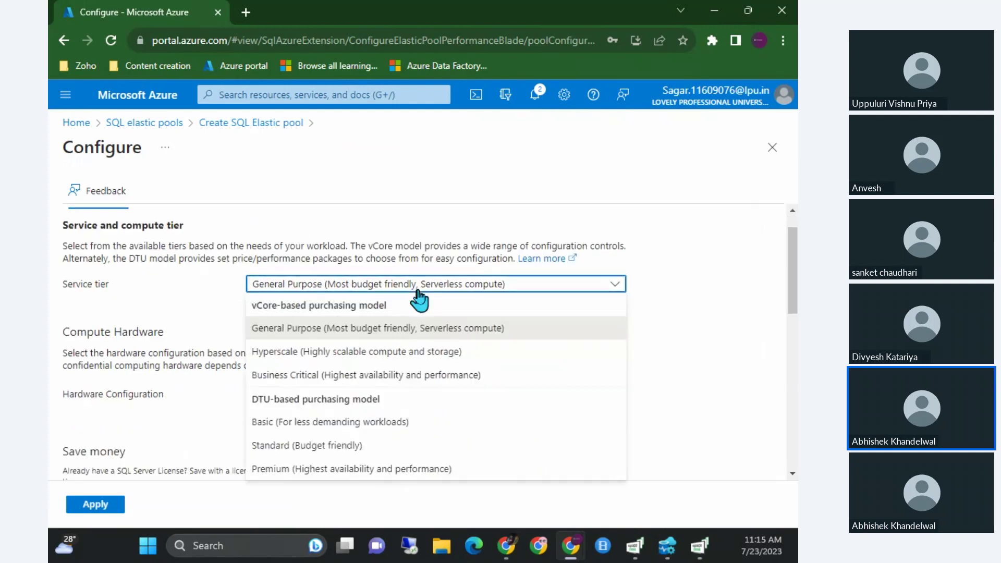
{"action": "left_click", "coordinate": [313, 421]}
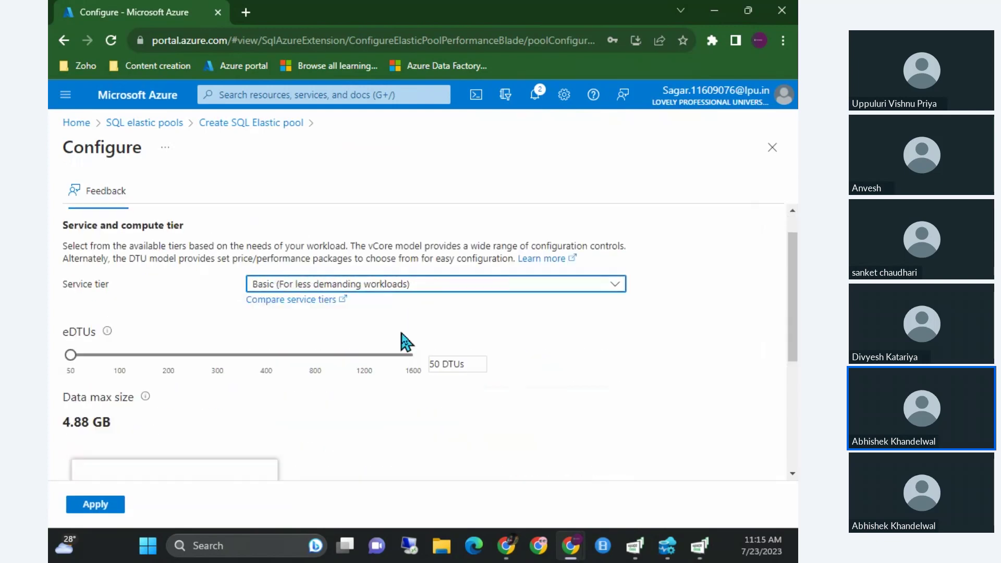
{"action": "left_click", "coordinate": [391, 293]}
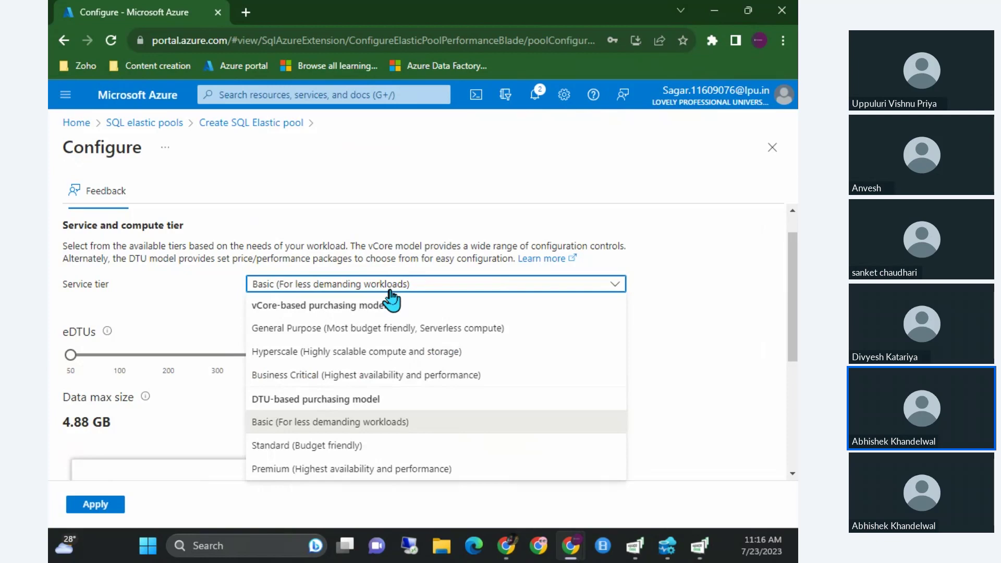
{"action": "left_click", "coordinate": [393, 421]}
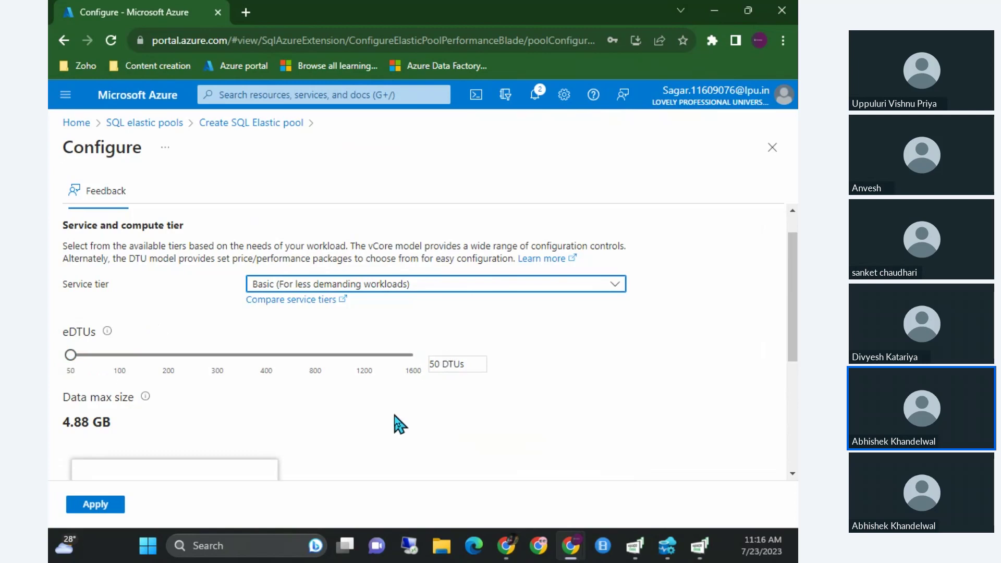
{"action": "scroll", "coordinate": [399, 423], "scroll_direction": "down", "scroll_amount": 5}
{"action": "double_click", "coordinate": [230, 448]}
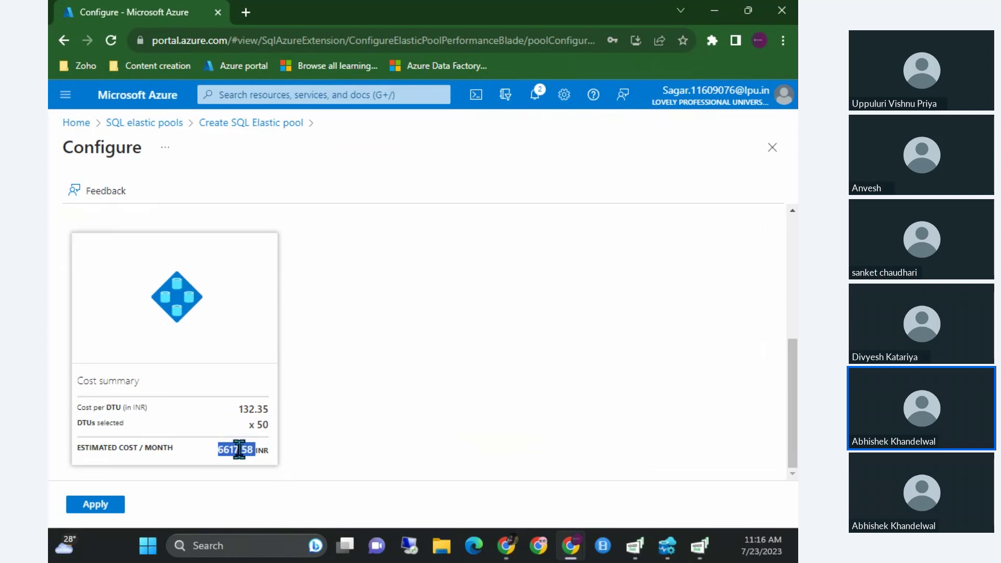
{"action": "left_click", "coordinate": [99, 505]}
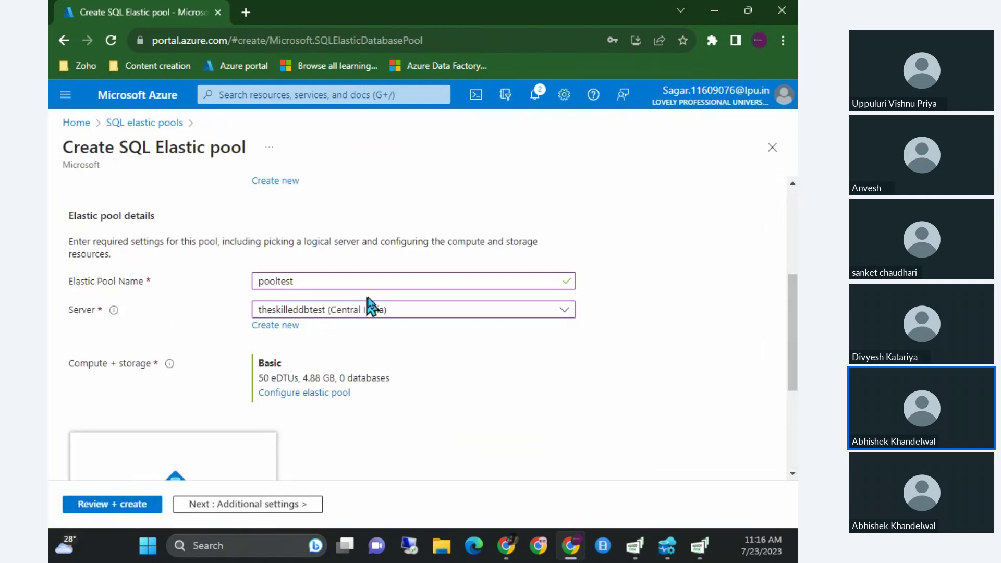
Review the pooltest summary (Basic, 50 eDTUs, centralindia) and submit it for creation.
{"action": "scroll", "coordinate": [371, 305], "scroll_direction": "down", "scroll_amount": 2}
{"action": "scroll", "coordinate": [371, 306], "scroll_direction": "down", "scroll_amount": 1}
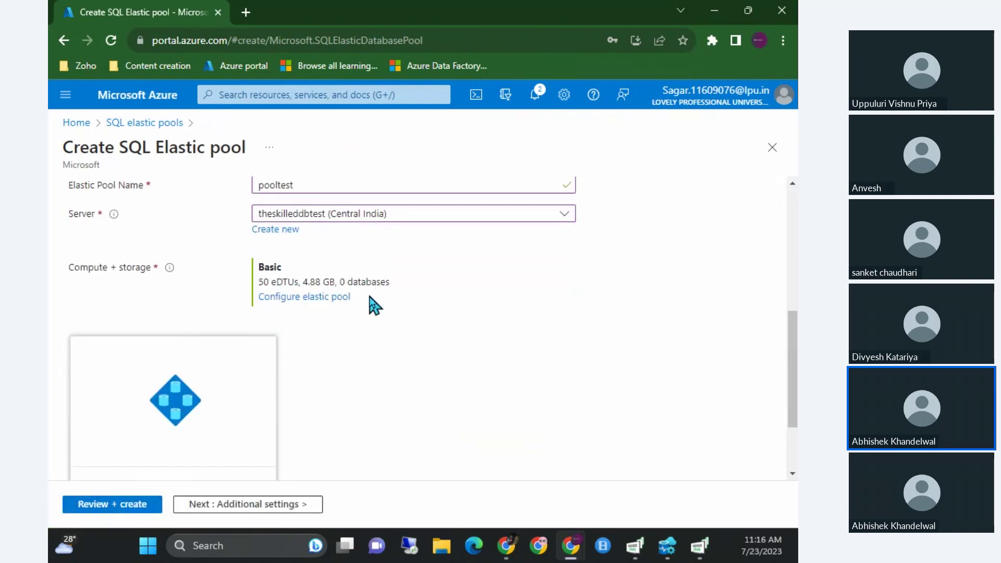
{"action": "scroll", "coordinate": [373, 304], "scroll_direction": "down", "scroll_amount": 2}
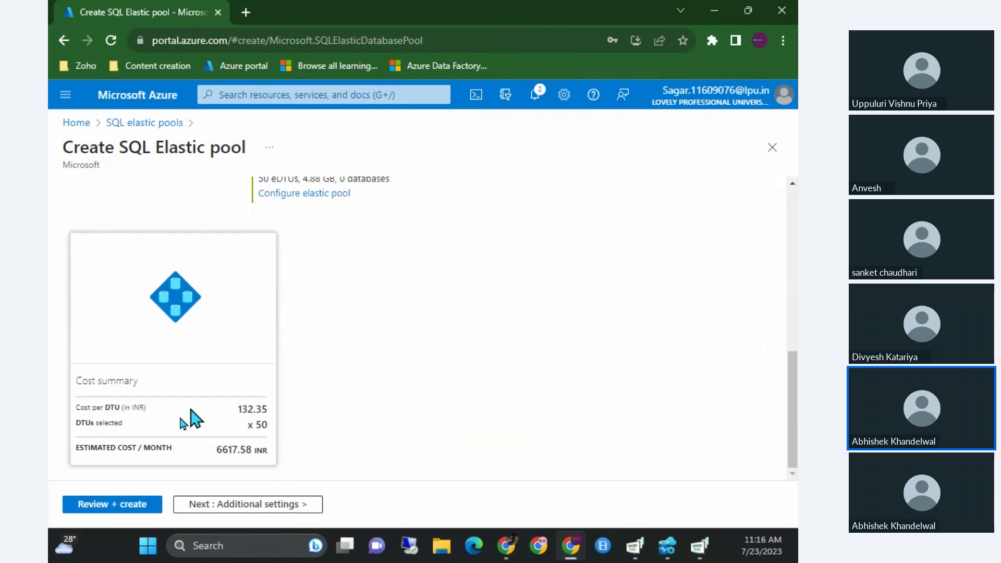
{"action": "left_click", "coordinate": [95, 504]}
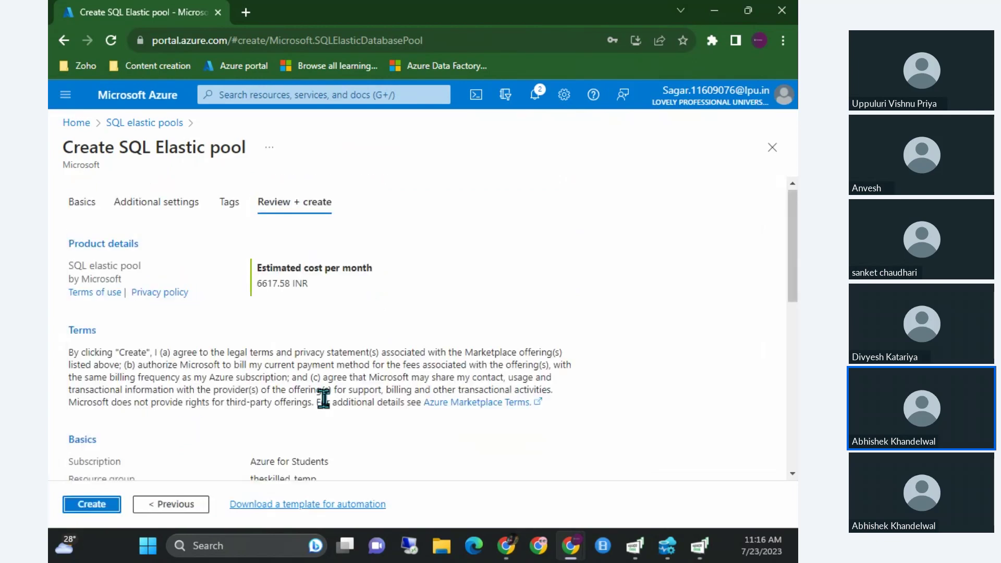
{"action": "scroll", "coordinate": [326, 398], "scroll_direction": "down", "scroll_amount": 1}
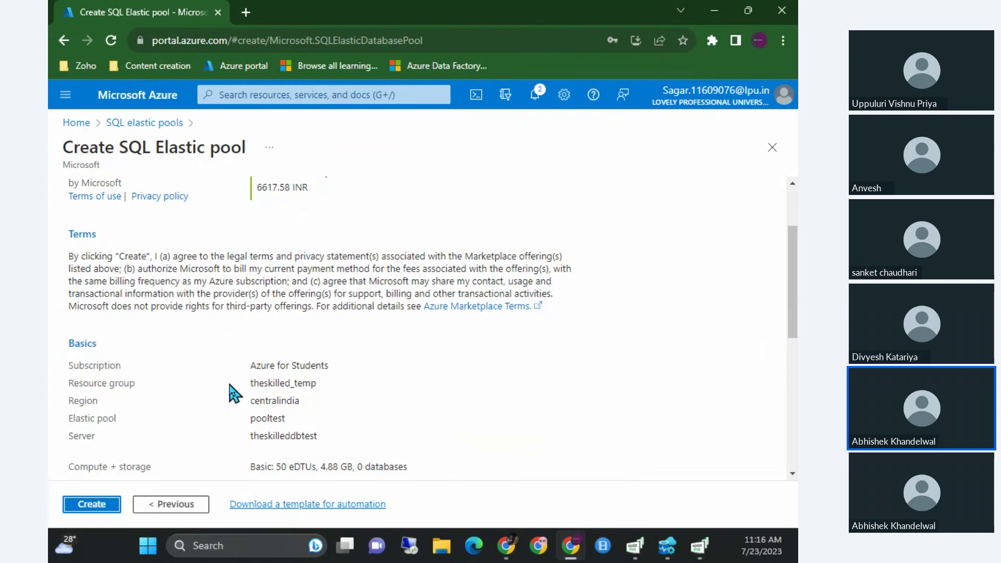
{"action": "scroll", "coordinate": [234, 394], "scroll_direction": "down", "scroll_amount": 5}
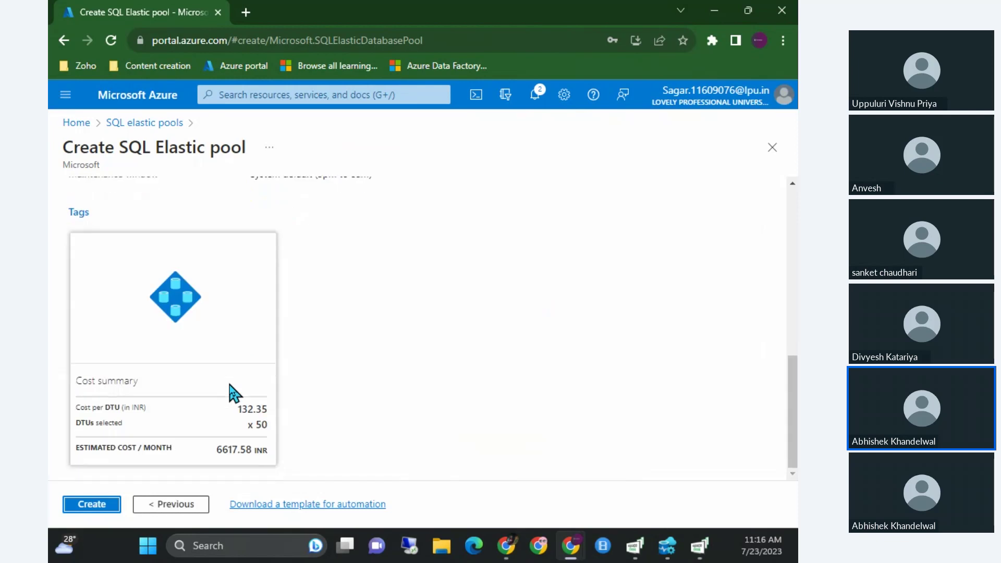
{"action": "left_click", "coordinate": [84, 505]}
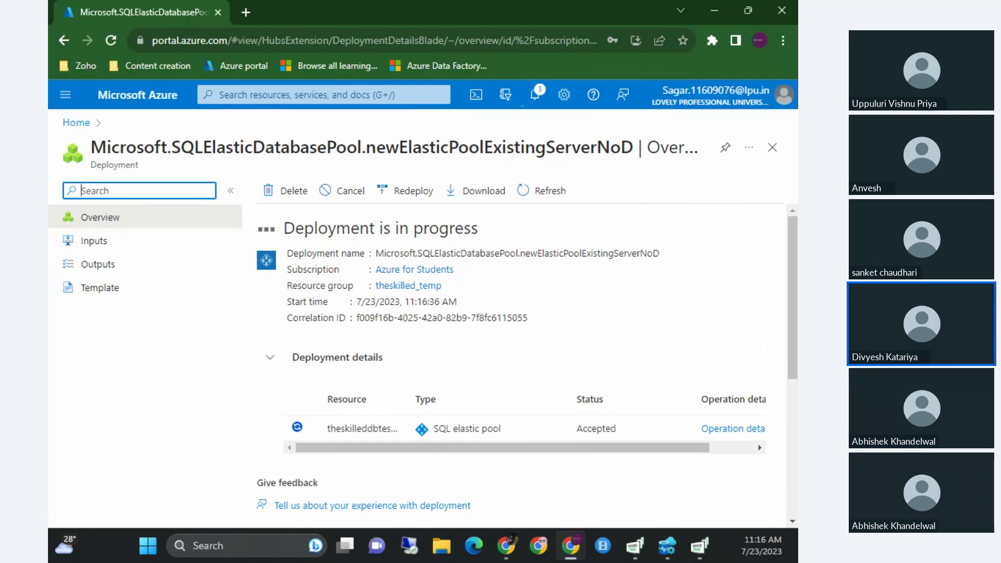
Handwrite 'DTU' and '50' with connecting strokes on the page while the pool deployment completes.
{"action": "key", "text": "ctrl+shift+3"}
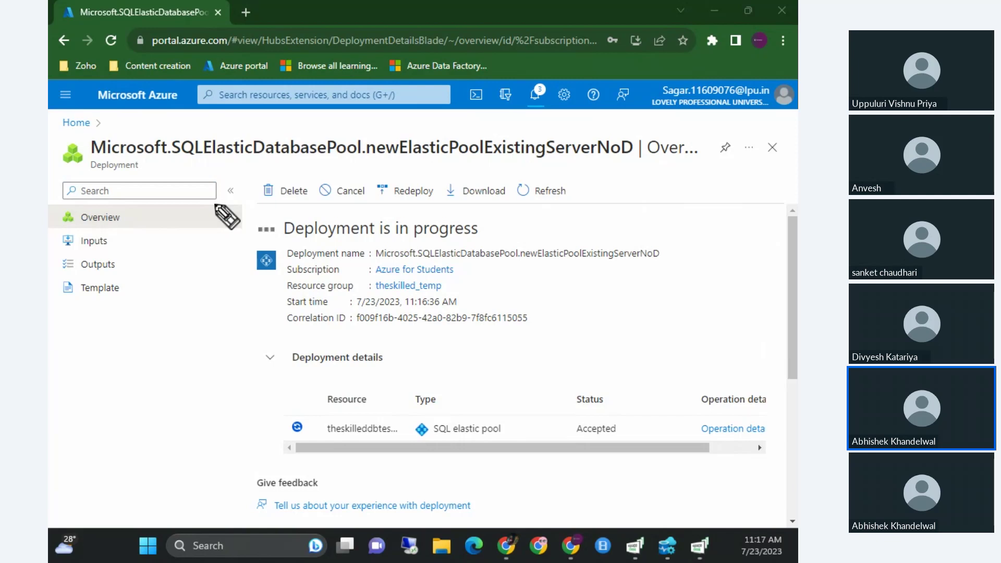
{"action": "left_click_drag", "start_coordinate": [552, 245], "coordinate": [559, 328]}
{"action": "left_click_drag", "start_coordinate": [632, 256], "coordinate": [636, 305]}
{"action": "mouse_move", "coordinate": [622, 261]}
{"action": "left_mouse_down"}
{"action": "mouse_move", "coordinate": [696, 277]}
{"action": "mouse_move", "coordinate": [645, 304]}
{"action": "left_mouse_up"}
{"action": "mouse_move", "coordinate": [719, 236]}
{"action": "left_mouse_down"}
{"action": "mouse_move", "coordinate": [725, 276]}
{"action": "mouse_move", "coordinate": [747, 226]}
{"action": "mouse_move", "coordinate": [778, 224]}
{"action": "left_mouse_up"}
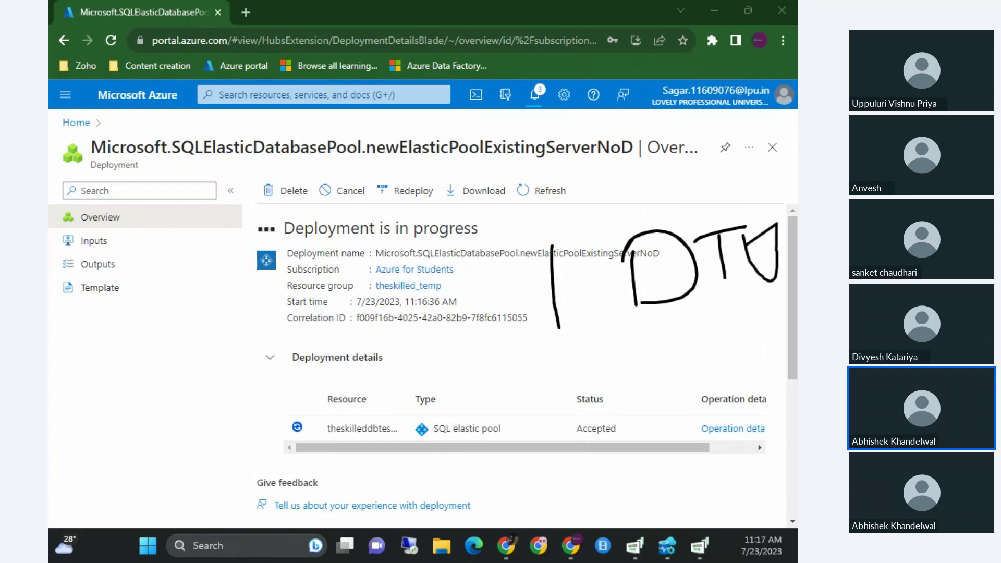
{"action": "left_click_drag", "start_coordinate": [168, 375], "coordinate": [126, 393]}
{"action": "left_click_drag", "start_coordinate": [136, 392], "coordinate": [148, 470]}
{"action": "left_click_drag", "start_coordinate": [216, 391], "coordinate": [241, 425]}
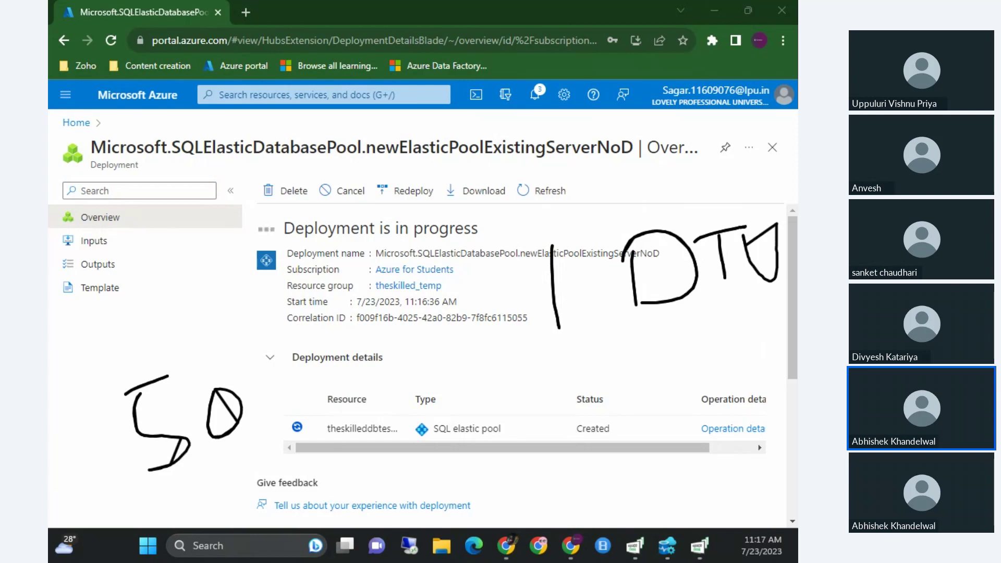
{"action": "left_click_drag", "start_coordinate": [228, 379], "coordinate": [365, 206]}
{"action": "left_click_drag", "start_coordinate": [304, 212], "coordinate": [344, 263]}
{"action": "mouse_move", "coordinate": [259, 406]}
{"action": "left_mouse_down"}
{"action": "mouse_move", "coordinate": [479, 320]}
{"action": "mouse_move", "coordinate": [532, 326]}
{"action": "mouse_move", "coordinate": [444, 368]}
{"action": "left_mouse_up"}
{"action": "mouse_move", "coordinate": [260, 457]}
{"action": "left_mouse_down"}
{"action": "mouse_move", "coordinate": [553, 367]}
{"action": "mouse_move", "coordinate": [588, 372]}
{"action": "mouse_move", "coordinate": [576, 423]}
{"action": "left_mouse_up"}
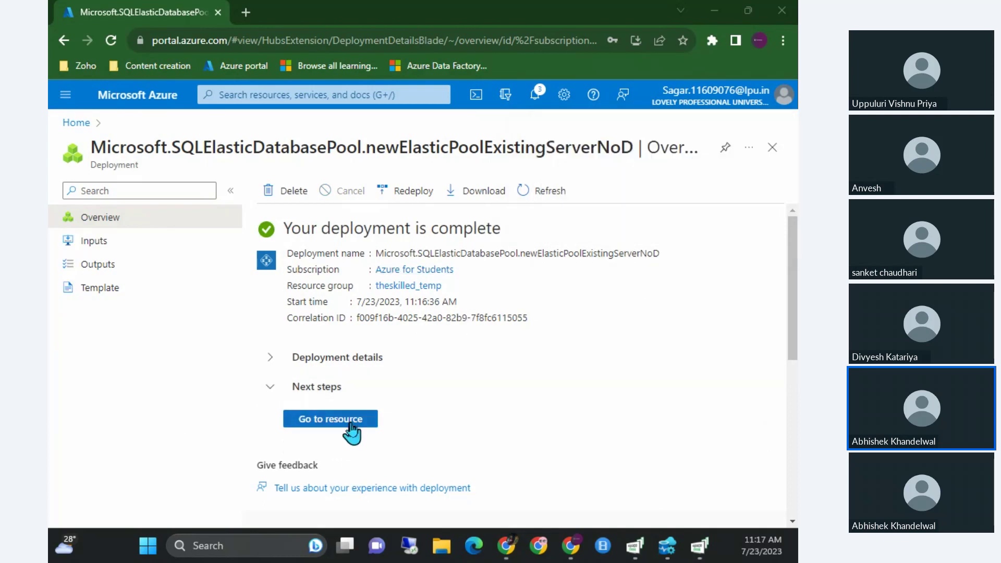
Go to the deployed pooltest resource, review its overview, and open its Configure page.
{"action": "left_click", "coordinate": [331, 419]}
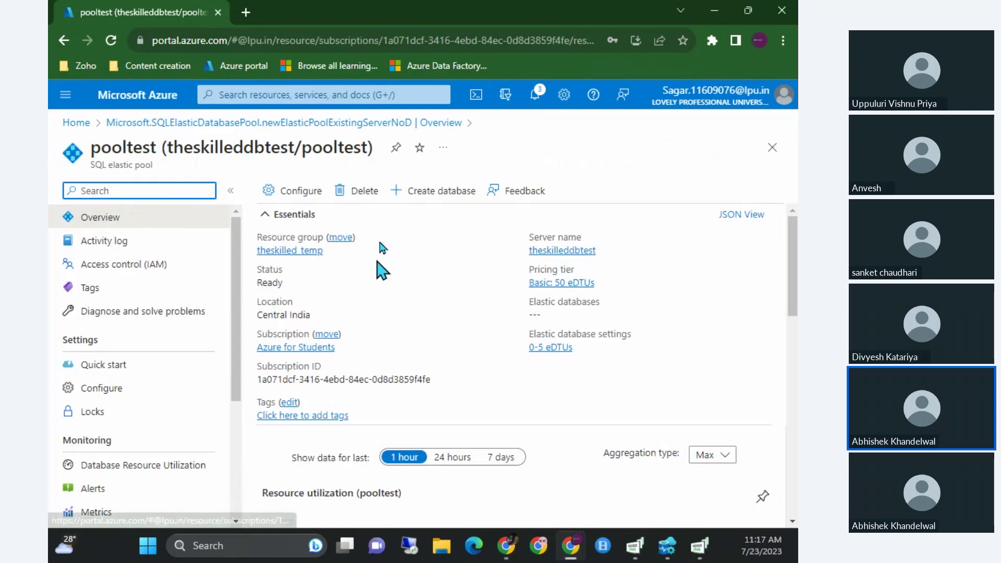
{"action": "scroll", "coordinate": [495, 341], "scroll_direction": "down", "scroll_amount": 1}
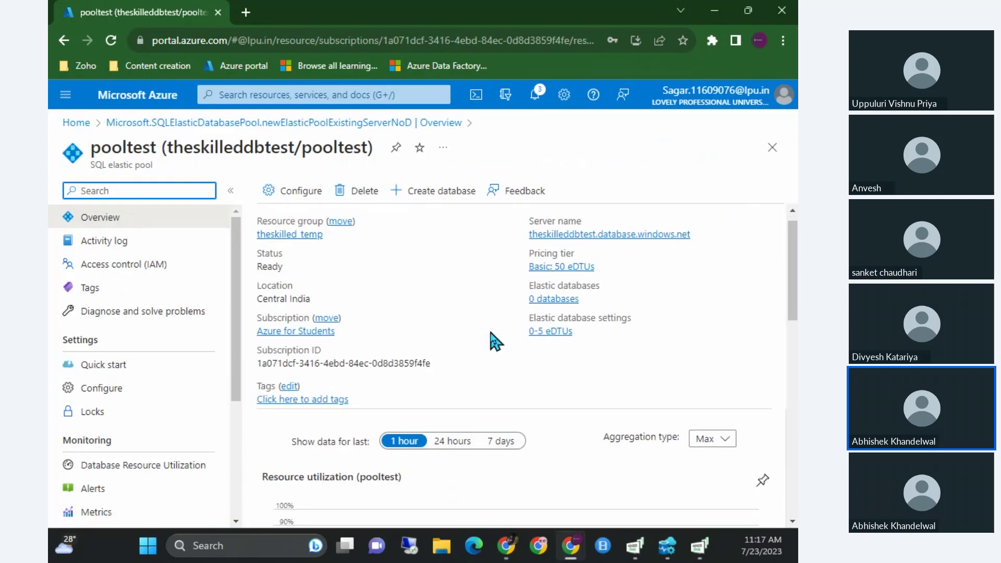
{"action": "scroll", "coordinate": [494, 340], "scroll_direction": "up", "scroll_amount": 1}
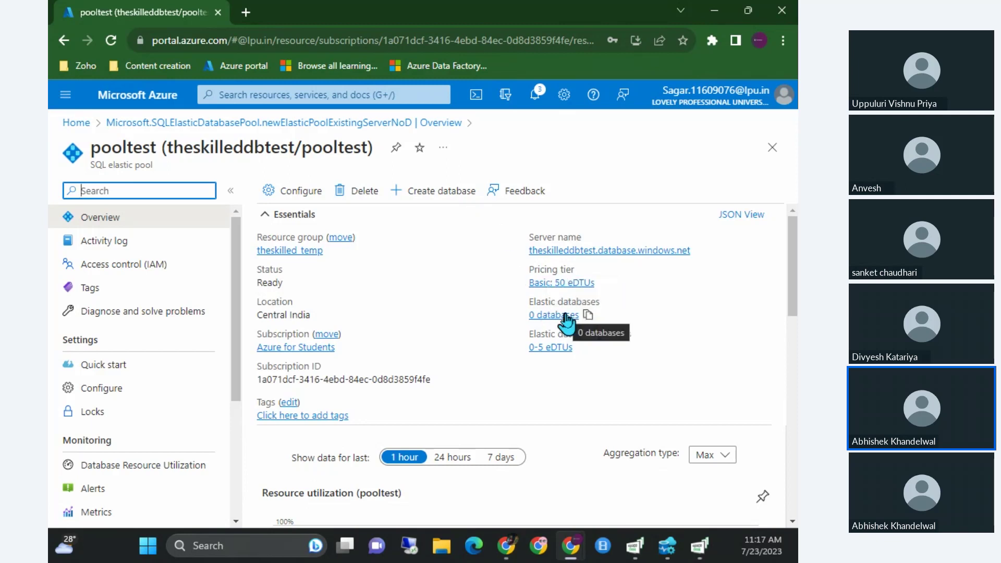
{"action": "scroll", "coordinate": [459, 334], "scroll_direction": "down", "scroll_amount": 4}
{"action": "scroll", "coordinate": [457, 347], "scroll_direction": "up", "scroll_amount": 4}
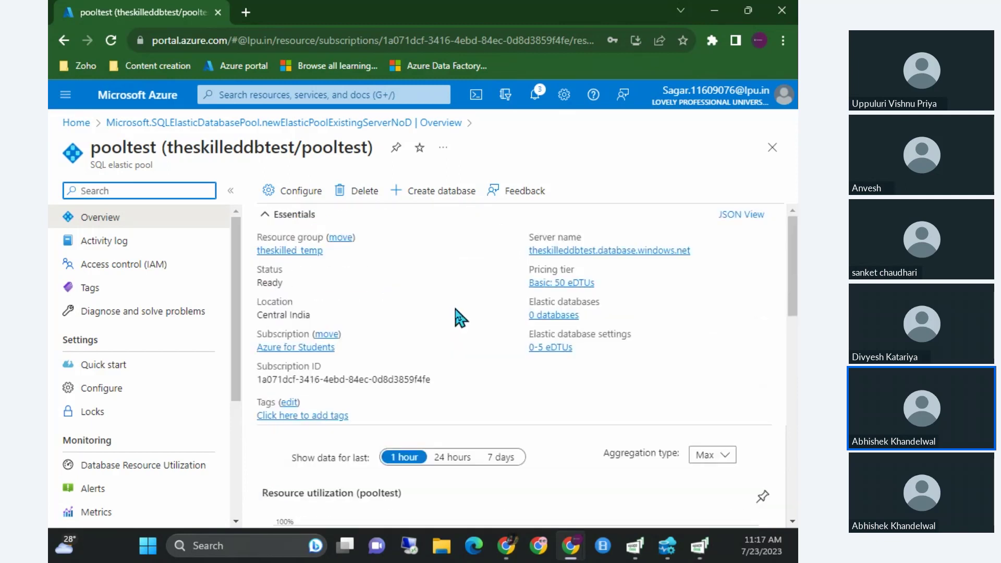
{"action": "left_click", "coordinate": [310, 195]}
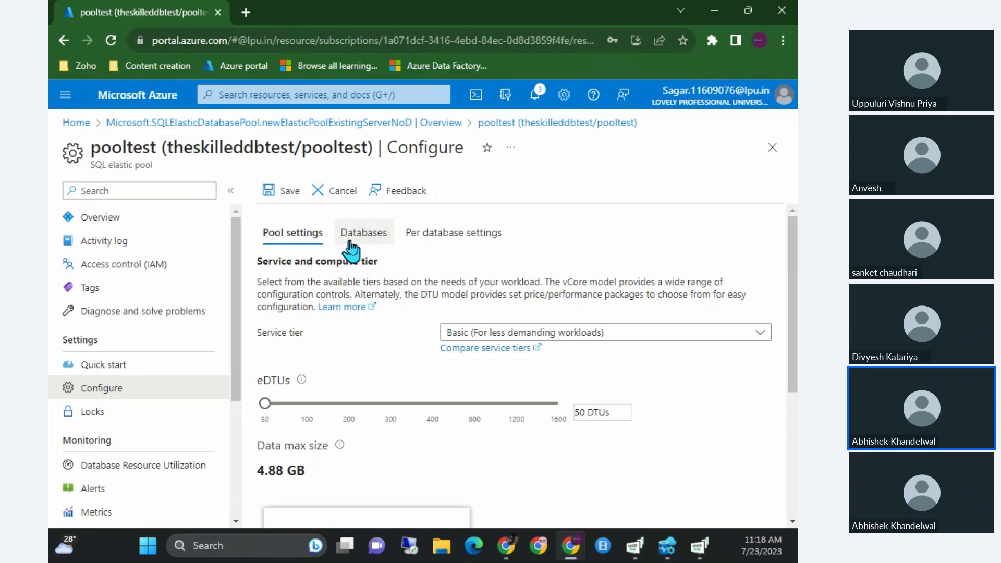
Add the azuredbtest database to the pool's database list.
{"action": "left_click", "coordinate": [352, 245]}
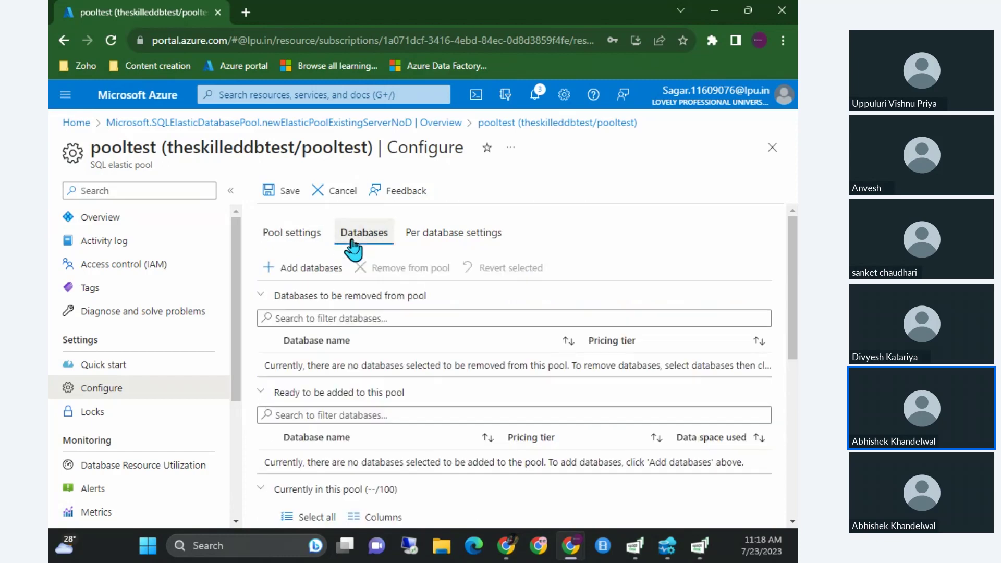
{"action": "scroll", "coordinate": [379, 402], "scroll_direction": "down", "scroll_amount": 2}
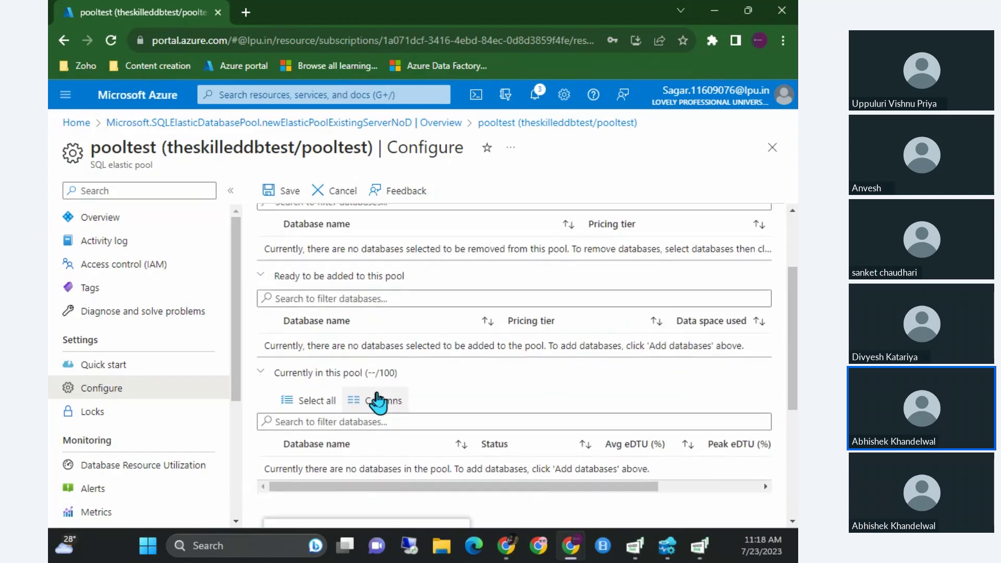
{"action": "scroll", "coordinate": [388, 355], "scroll_direction": "up", "scroll_amount": 2}
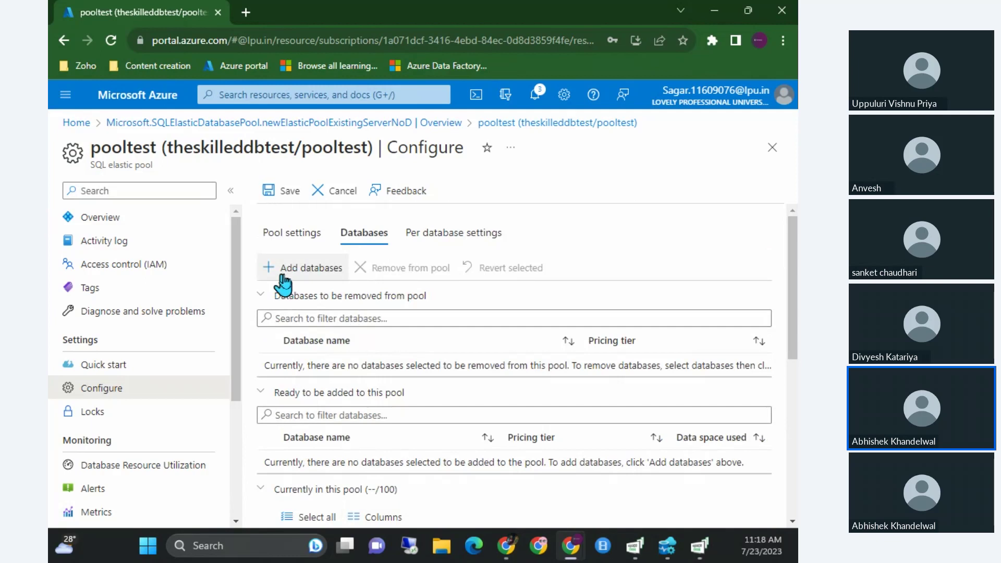
{"action": "left_click", "coordinate": [303, 273]}
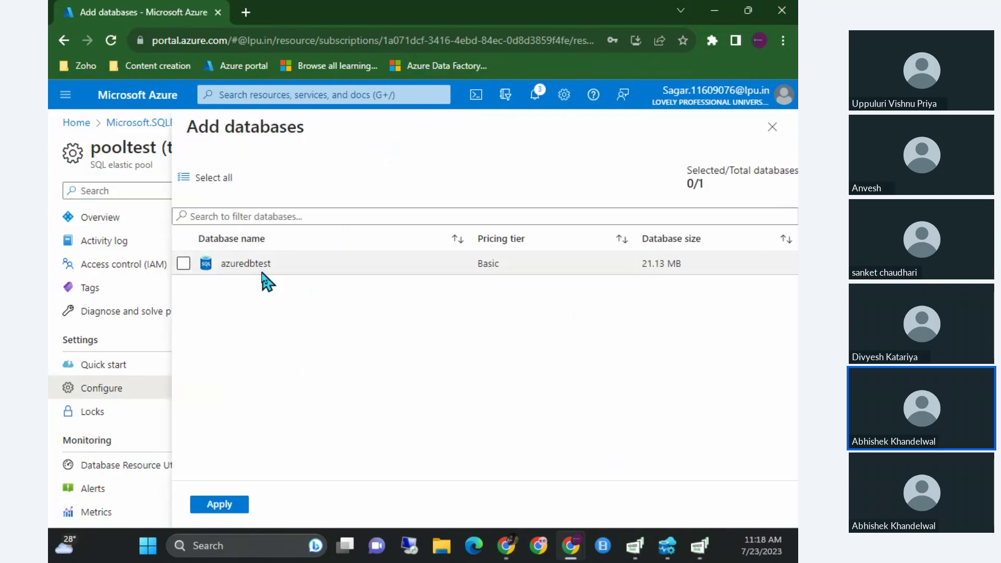
{"action": "left_click_drag", "start_coordinate": [277, 267], "coordinate": [214, 266]}
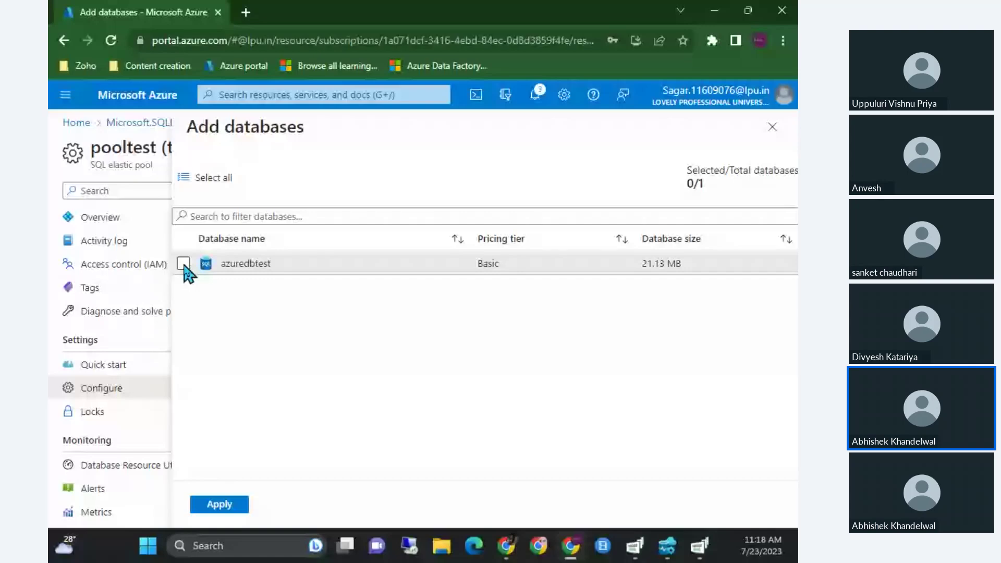
{"action": "left_click", "coordinate": [184, 264]}
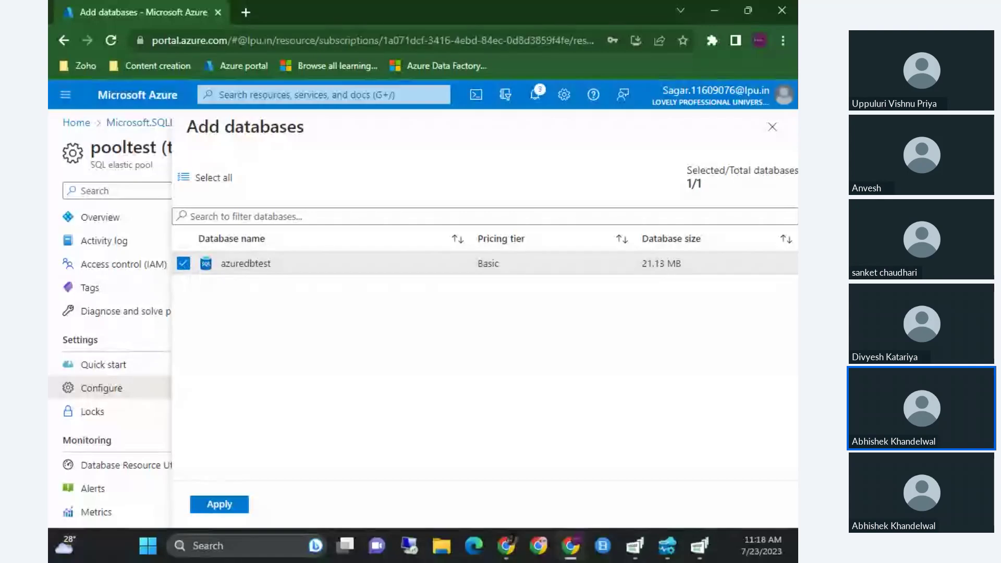
{"action": "left_click", "coordinate": [230, 506]}
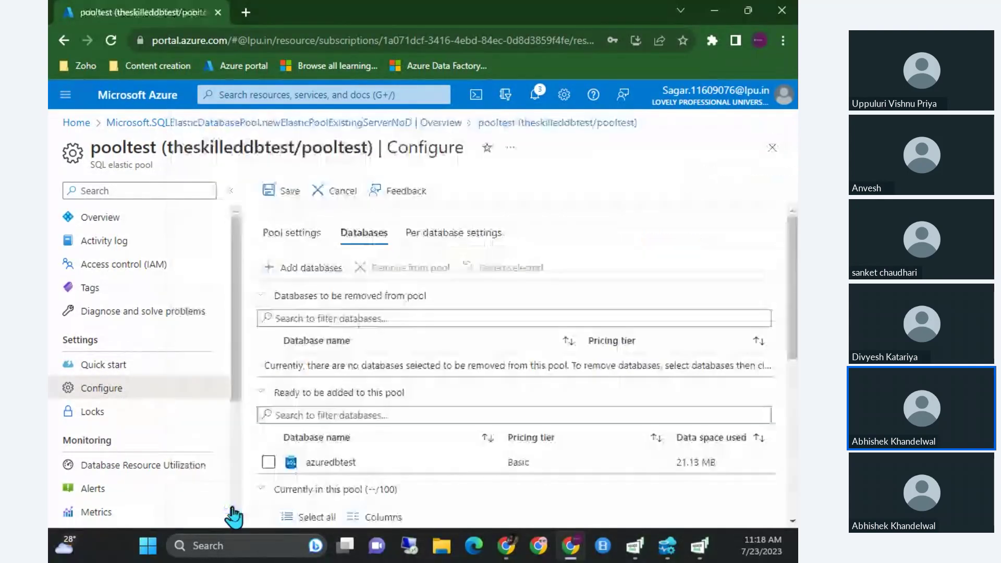
Save the pool change to start the EditPool deployment, jotting a note beside it.
{"action": "scroll", "coordinate": [353, 399], "scroll_direction": "down", "scroll_amount": 3}
{"action": "scroll", "coordinate": [353, 402], "scroll_direction": "up", "scroll_amount": 3}
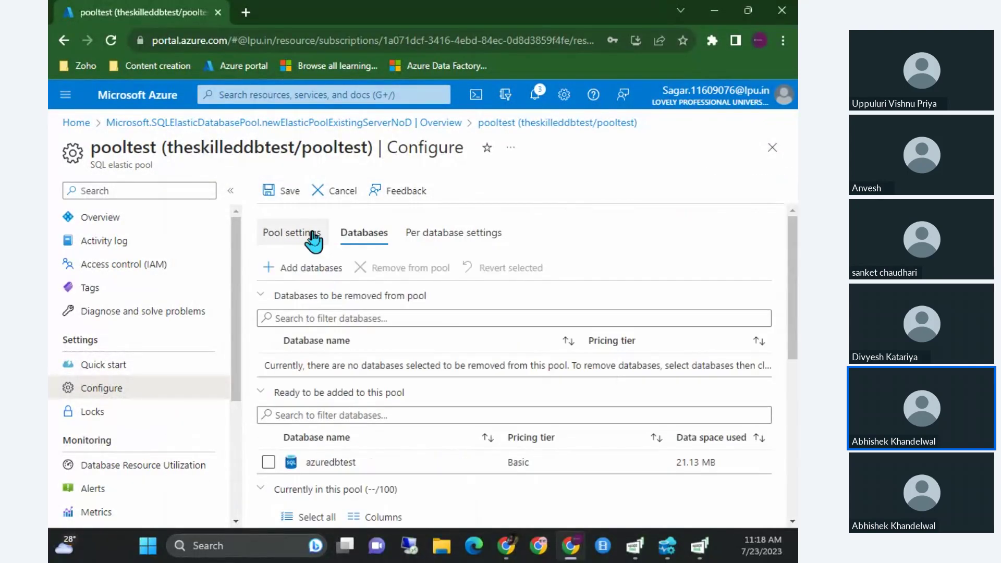
{"action": "left_click", "coordinate": [286, 194]}
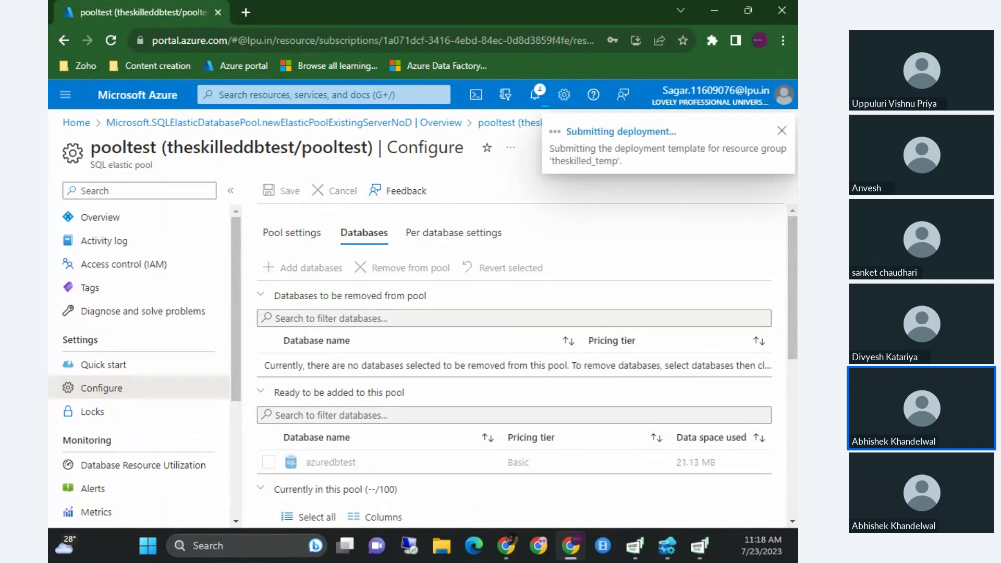
{"action": "left_click_drag", "start_coordinate": [589, 282], "coordinate": [593, 332]}
{"action": "mouse_move", "coordinate": [588, 288]}
{"action": "left_mouse_down"}
{"action": "mouse_move", "coordinate": [664, 283]}
{"action": "mouse_move", "coordinate": [605, 343]}
{"action": "left_mouse_up"}
{"action": "left_click_drag", "start_coordinate": [676, 255], "coordinate": [677, 319]}
Annotate '50eDTU' with an arrow to the pool row, cross out '1 DTU', and write 'Db'.
{"action": "left_click_drag", "start_coordinate": [649, 255], "coordinate": [769, 242]}
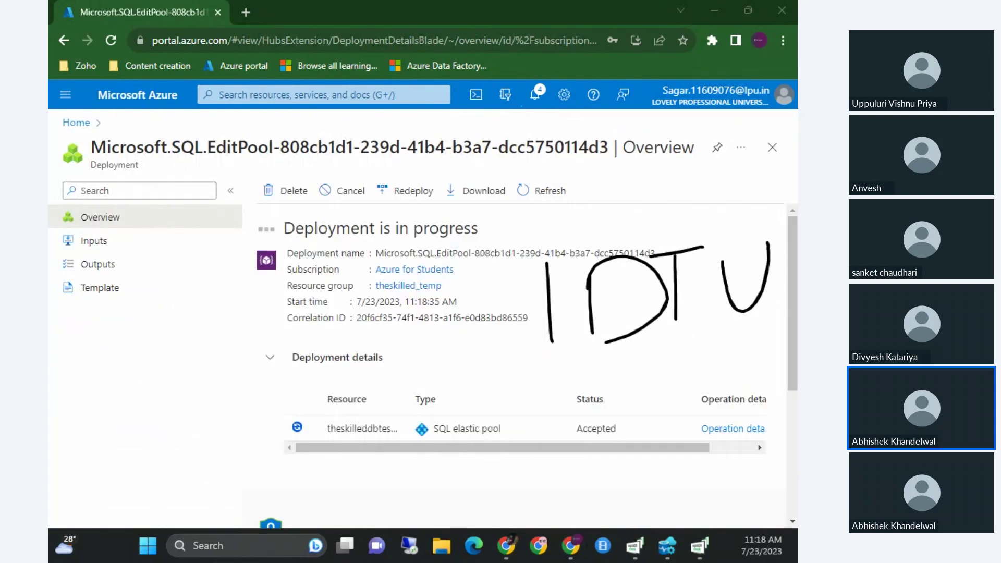
{"action": "mouse_move", "coordinate": [114, 210]}
{"action": "left_mouse_down"}
{"action": "mouse_move", "coordinate": [89, 261]}
{"action": "mouse_move", "coordinate": [91, 319]}
{"action": "left_mouse_up"}
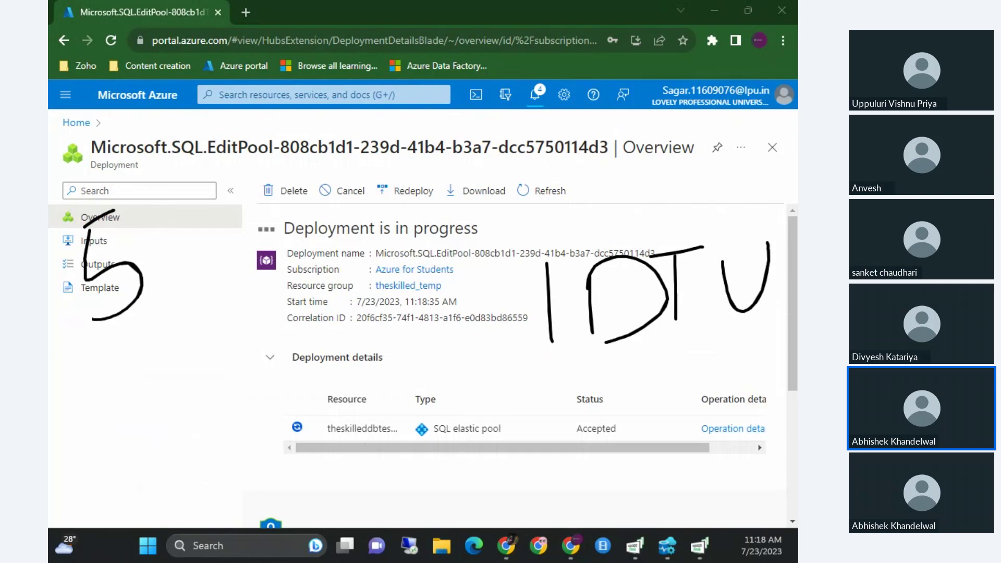
{"action": "left_click_drag", "start_coordinate": [180, 206], "coordinate": [182, 264]}
{"action": "left_click_drag", "start_coordinate": [251, 201], "coordinate": [292, 211]}
{"action": "left_click_drag", "start_coordinate": [294, 162], "coordinate": [315, 203]}
{"action": "mouse_move", "coordinate": [341, 146]}
{"action": "left_mouse_down"}
{"action": "mouse_move", "coordinate": [360, 187]}
{"action": "mouse_move", "coordinate": [375, 130]}
{"action": "mouse_move", "coordinate": [409, 193]}
{"action": "mouse_move", "coordinate": [426, 127]}
{"action": "left_mouse_up"}
{"action": "mouse_move", "coordinate": [303, 286]}
{"action": "left_mouse_down"}
{"action": "mouse_move", "coordinate": [316, 383]}
{"action": "mouse_move", "coordinate": [493, 358]}
{"action": "mouse_move", "coordinate": [457, 421]}
{"action": "left_mouse_up"}
{"action": "mouse_move", "coordinate": [590, 351]}
{"action": "left_mouse_down"}
{"action": "mouse_move", "coordinate": [625, 321]}
{"action": "mouse_move", "coordinate": [706, 216]}
{"action": "left_mouse_up"}
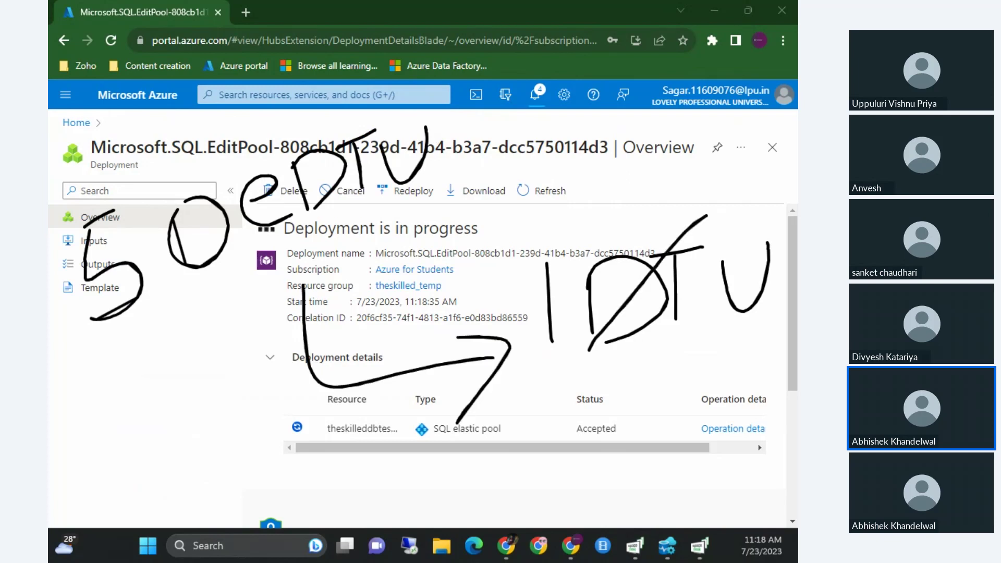
{"action": "left_click_drag", "start_coordinate": [581, 226], "coordinate": [719, 325]}
{"action": "left_click_drag", "start_coordinate": [567, 410], "coordinate": [578, 483]}
{"action": "left_click_drag", "start_coordinate": [651, 382], "coordinate": [653, 479]}
{"action": "left_click_drag", "start_coordinate": [653, 472], "coordinate": [670, 479]}
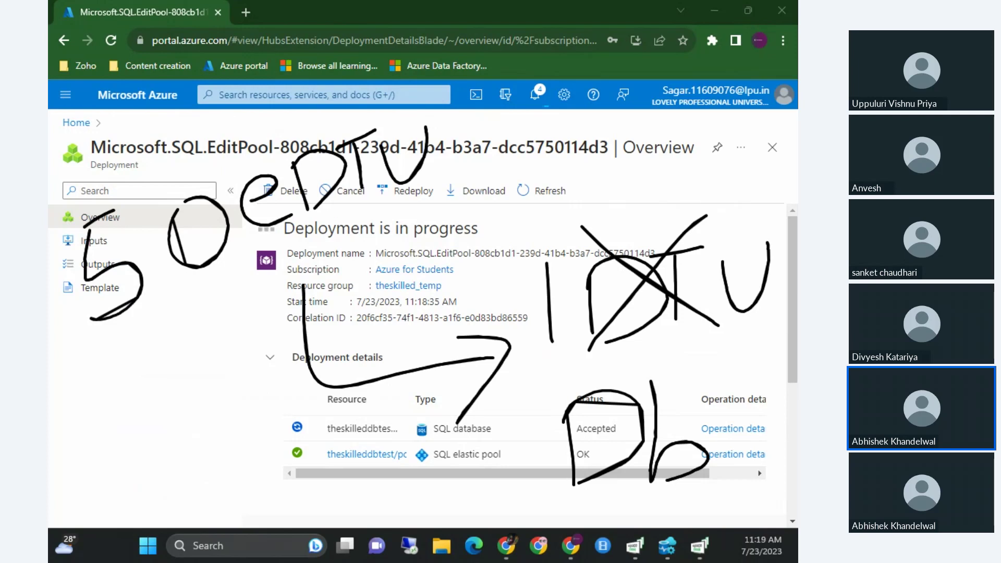
Draw curves linking the notes to the table, then clear all sketches.
{"action": "mouse_move", "coordinate": [164, 311]}
{"action": "left_mouse_down"}
{"action": "mouse_move", "coordinate": [206, 384]}
{"action": "mouse_move", "coordinate": [412, 443]}
{"action": "left_mouse_up"}
{"action": "mouse_move", "coordinate": [213, 302]}
{"action": "left_mouse_down"}
{"action": "mouse_move", "coordinate": [368, 435]}
{"action": "mouse_move", "coordinate": [415, 423]}
{"action": "left_mouse_up"}
{"action": "left_click_drag", "start_coordinate": [263, 261], "coordinate": [463, 414]}
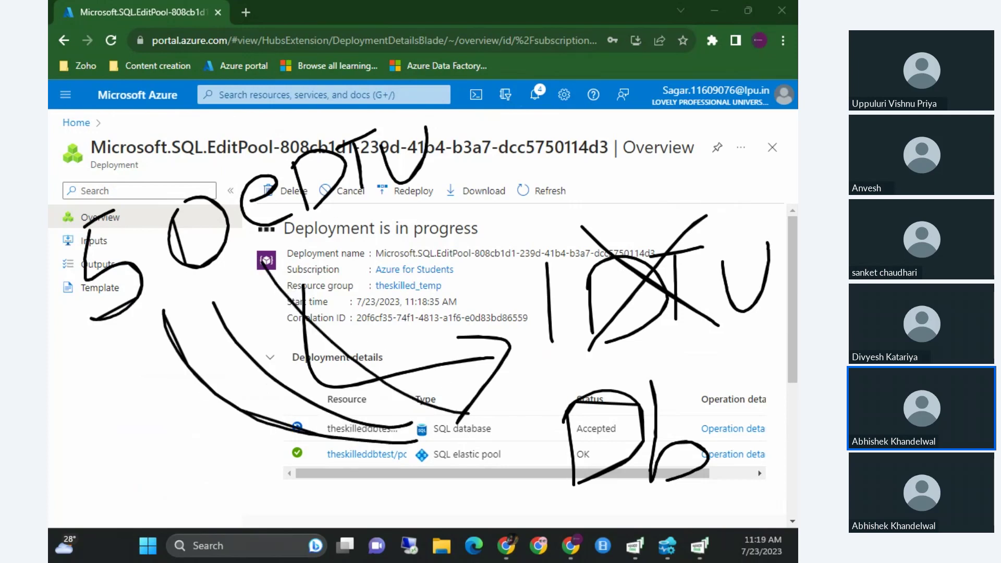
{"action": "left_click_drag", "start_coordinate": [305, 313], "coordinate": [502, 412]}
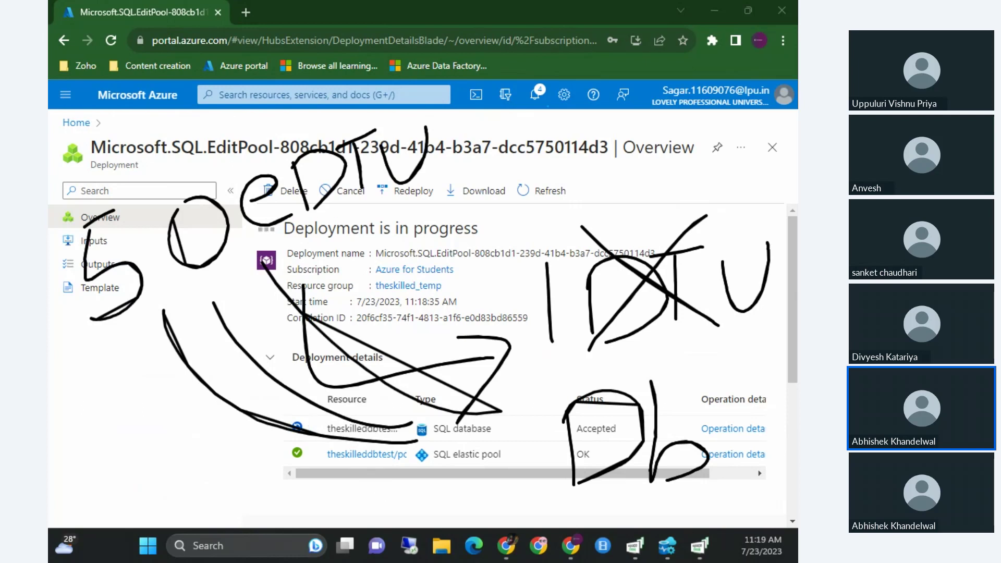
{"action": "key", "text": "Escape"}
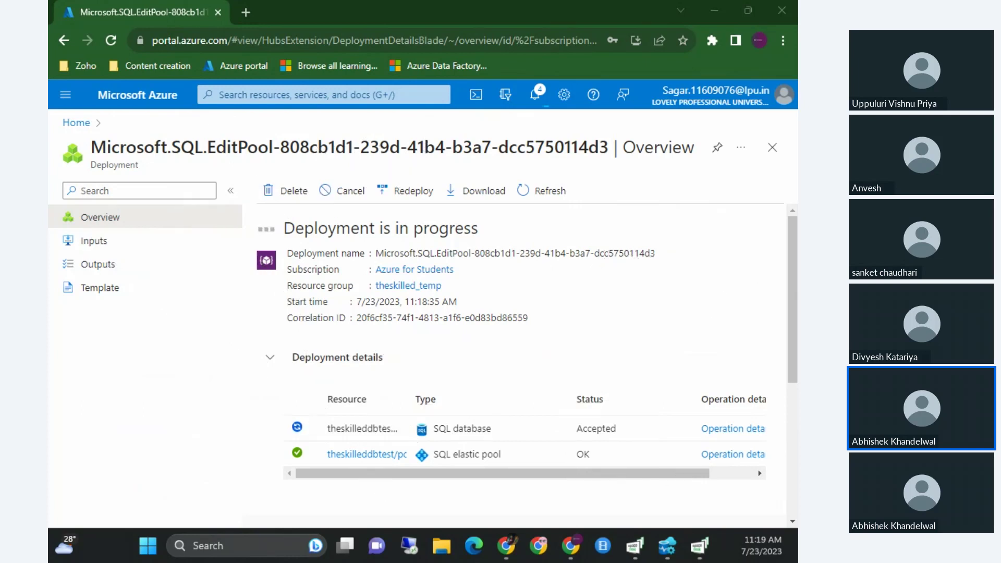
{"action": "left_click_drag", "start_coordinate": [581, 475], "coordinate": [548, 476]}
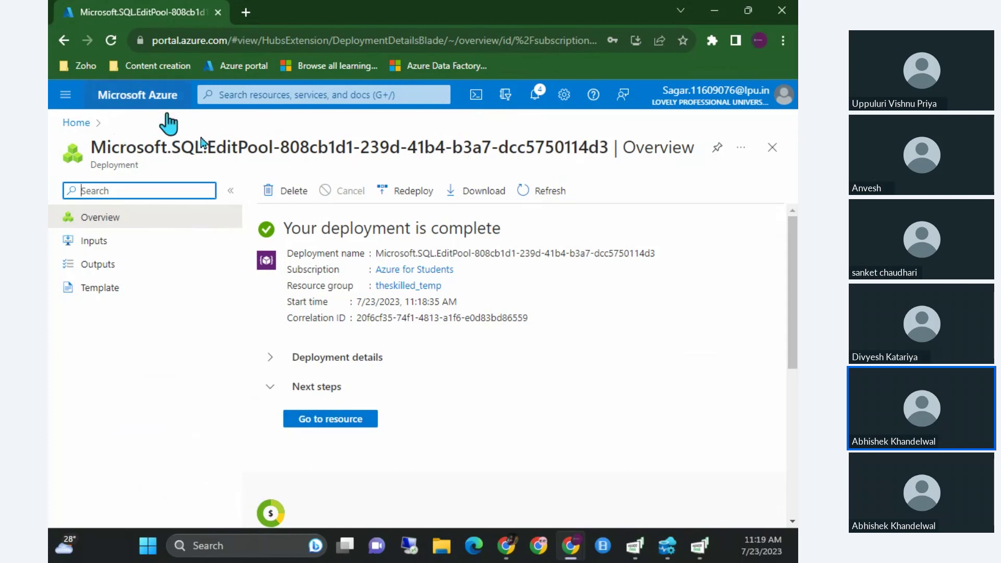
{"action": "left_click", "coordinate": [135, 104]}
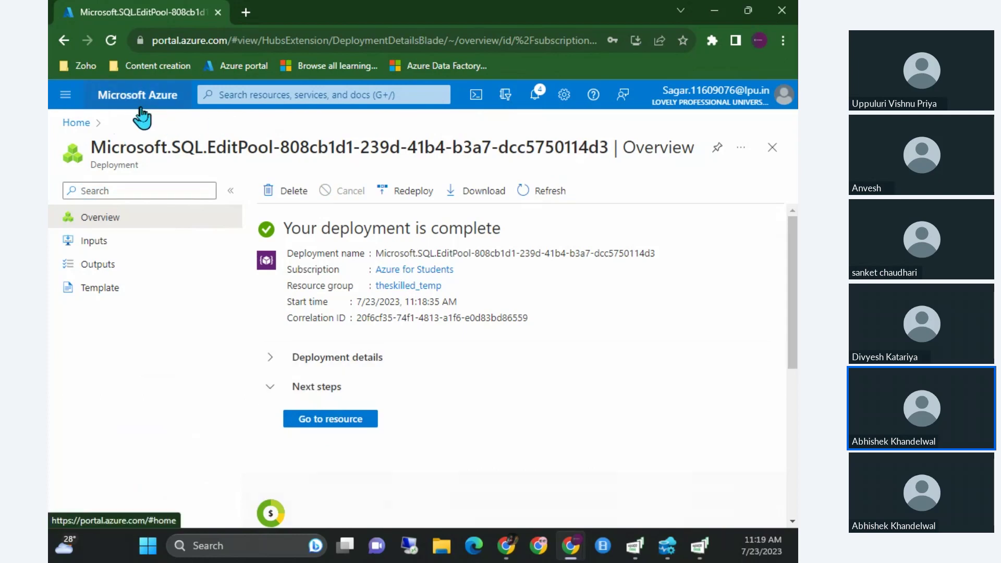
{"action": "scroll", "coordinate": [314, 356], "scroll_direction": "down", "scroll_amount": 1}
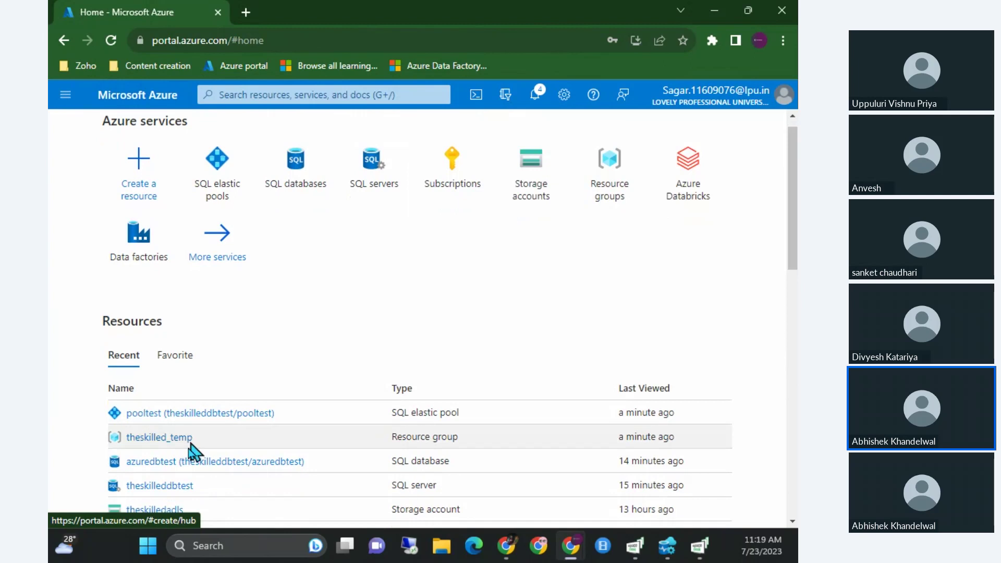
{"action": "left_click", "coordinate": [212, 463]}
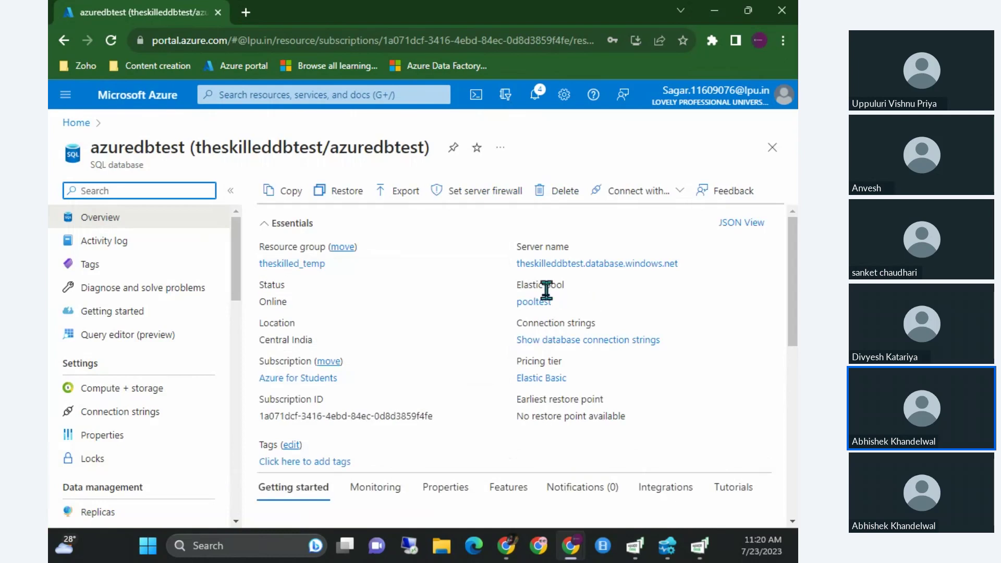
{"action": "triple_click", "coordinate": [542, 285]}
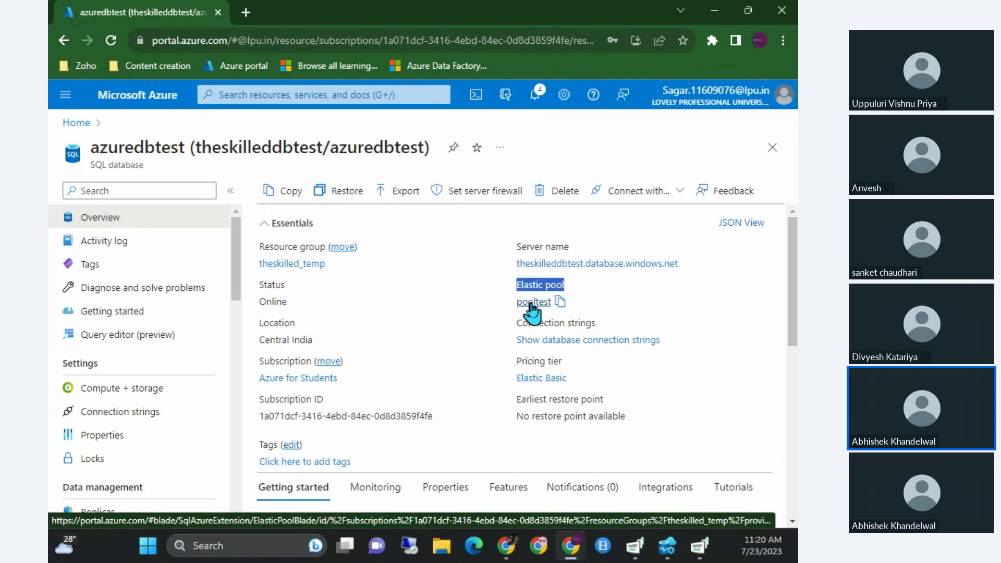
{"action": "left_click", "coordinate": [533, 303]}
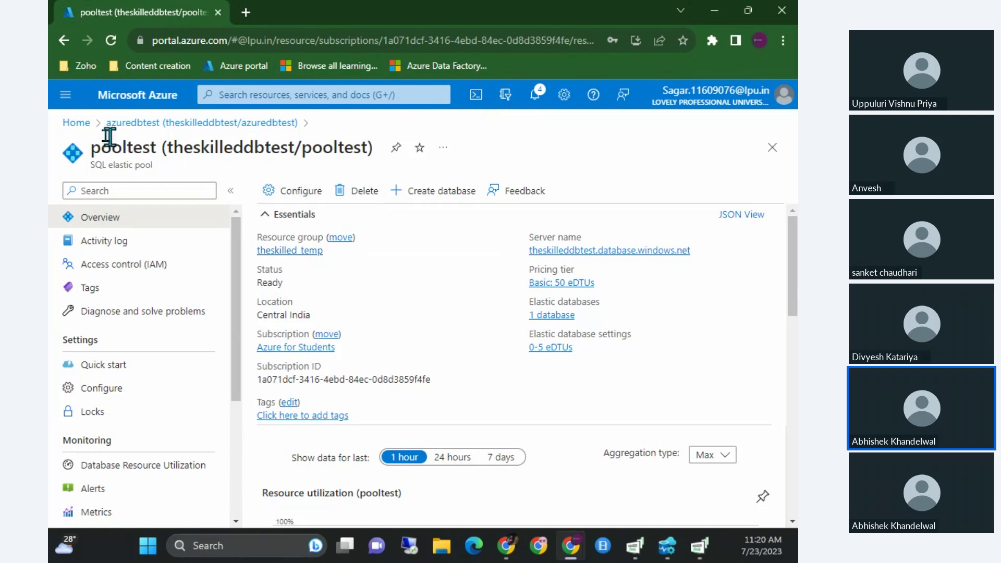
{"action": "left_click", "coordinate": [74, 124]}
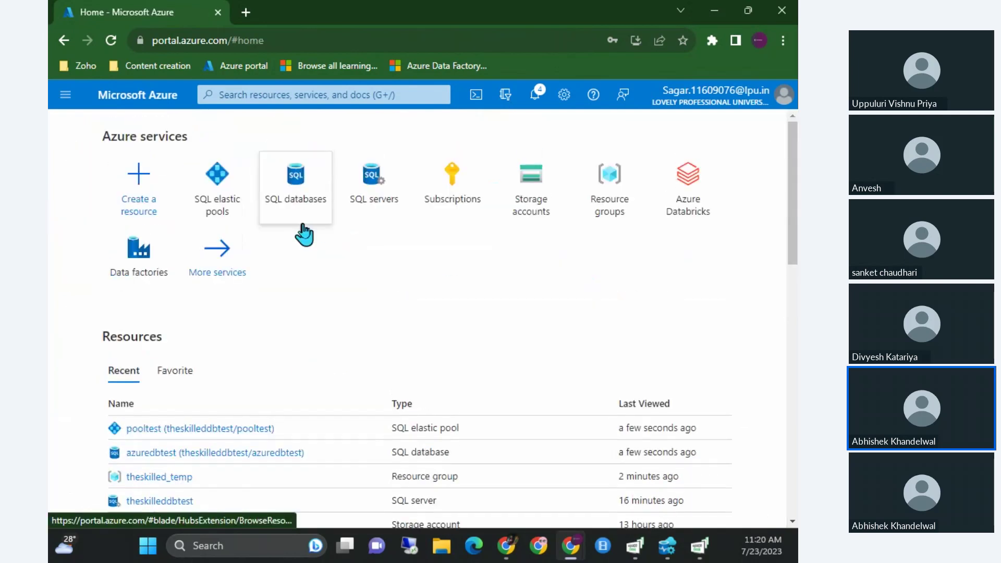
{"action": "mouse_move", "coordinate": [302, 230]}
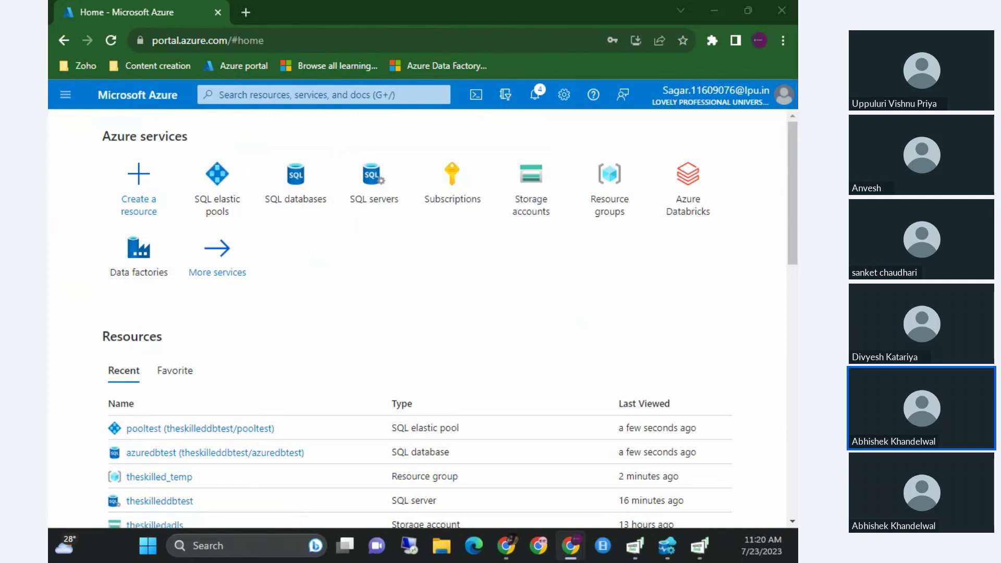
Advance the slideshow to the 'LAB: Dynamic Data Masking' slide.
{"action": "key", "text": "alt+Tab"}
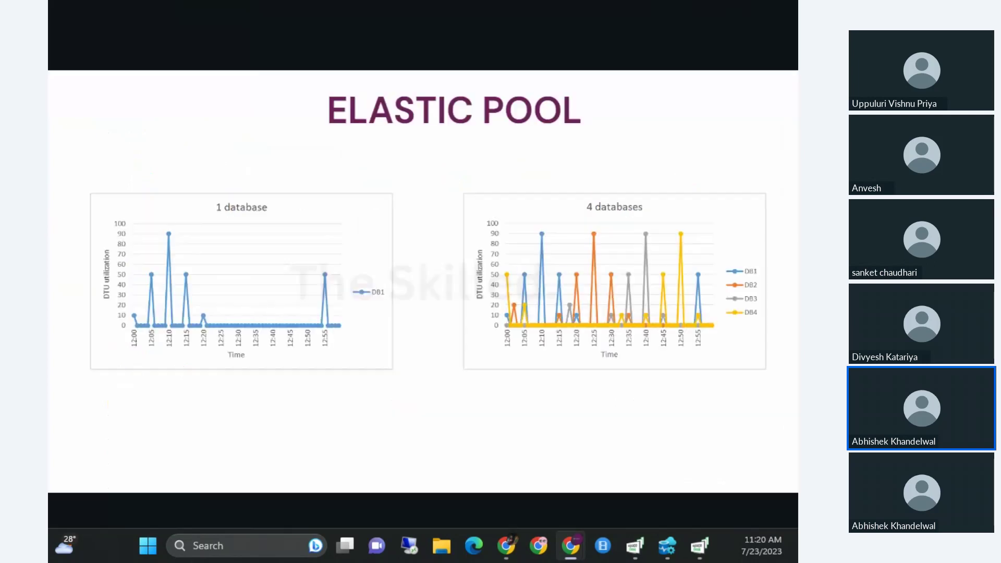
{"action": "left_click", "coordinate": [559, 329]}
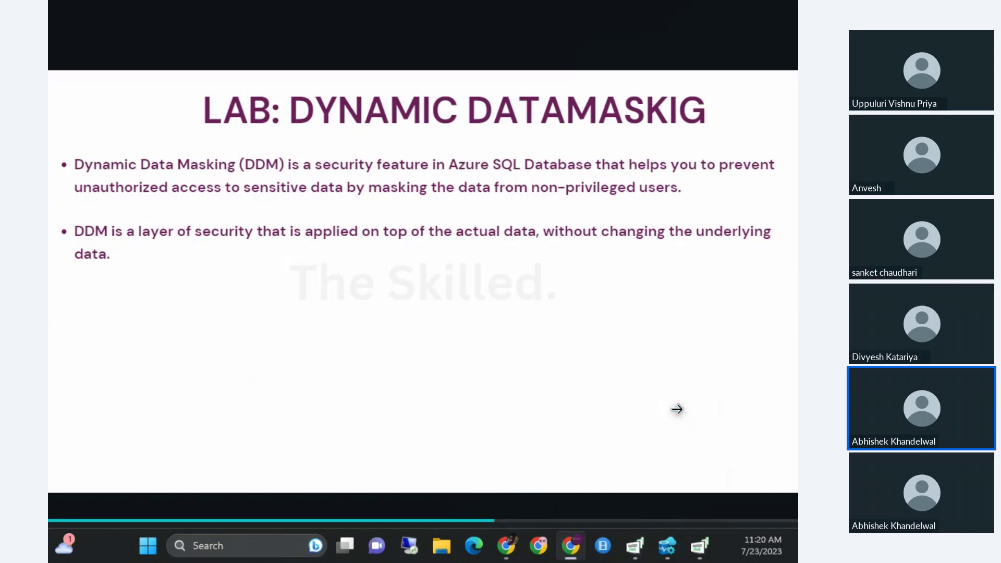
{"action": "key", "text": "alt+Tab"}
Widen the emailid results column and end the select statement with a semicolon.
{"action": "left_click", "coordinate": [441, 163]}
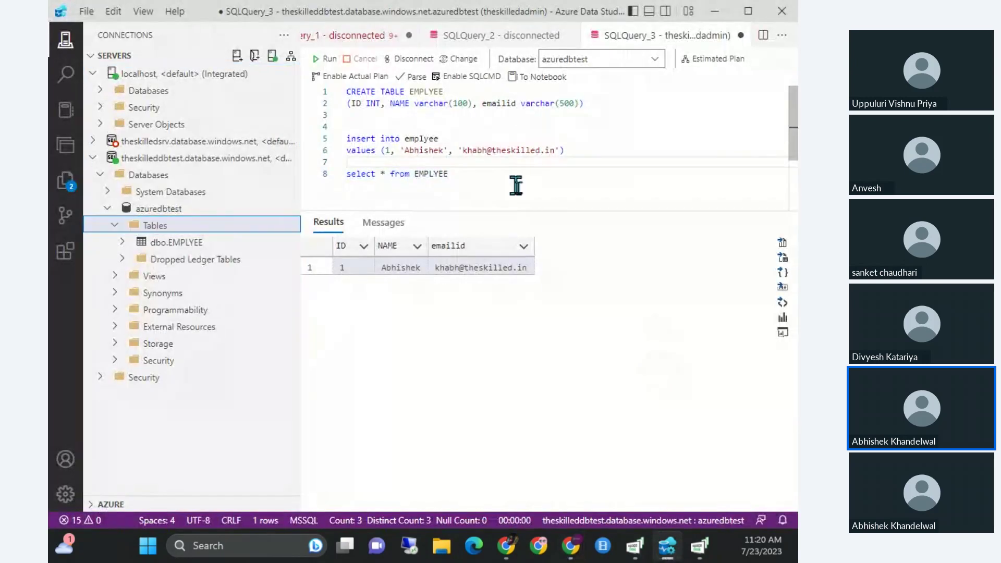
{"action": "left_click", "coordinate": [528, 269]}
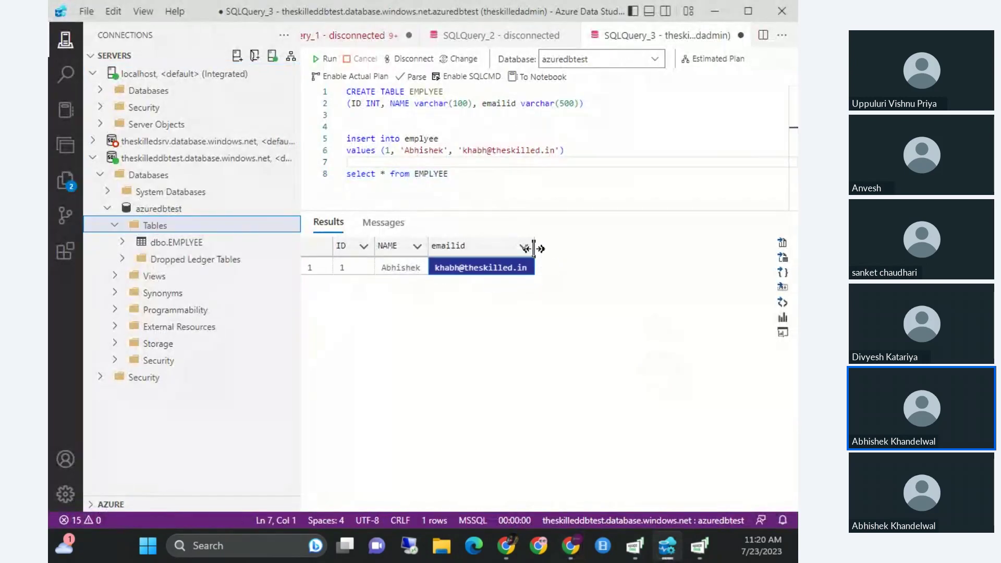
{"action": "left_click_drag", "start_coordinate": [533, 248], "coordinate": [616, 248]}
{"action": "left_click", "coordinate": [493, 180]}
{"action": "type", "text": ";"}
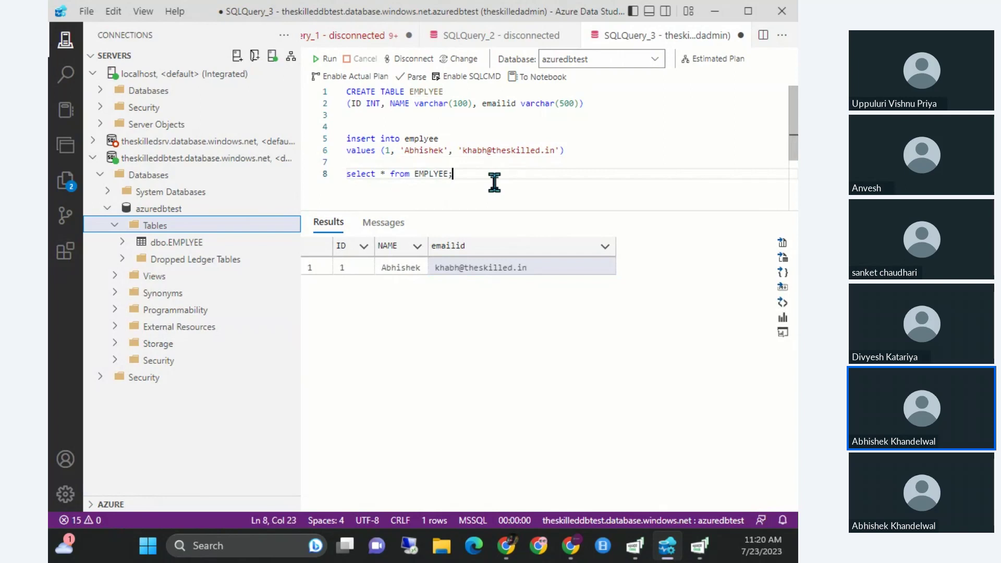
{"action": "key", "text": "Return"}
{"action": "key", "text": "Return"}
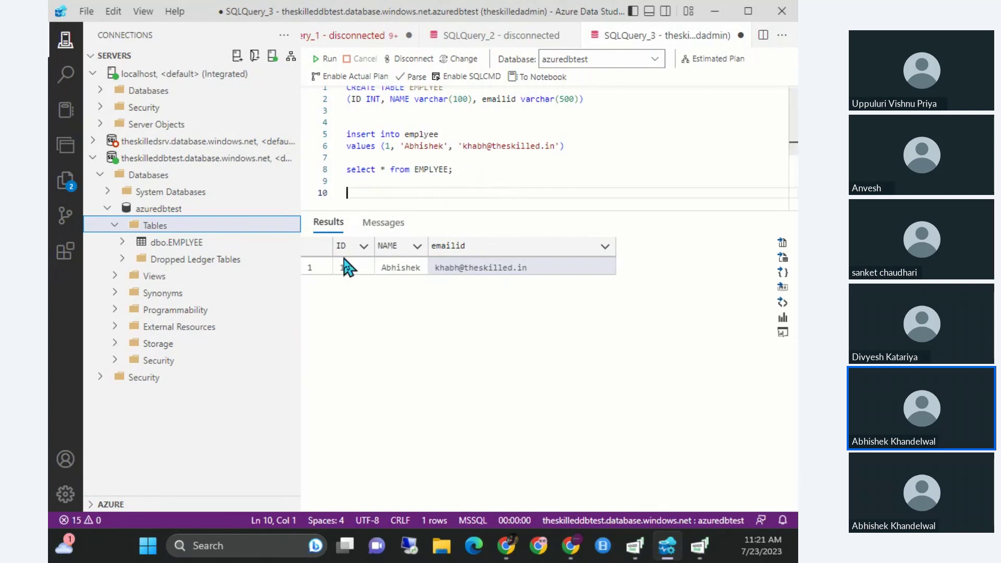
Select the first row's unmasked emailid value in the results grid.
{"action": "left_click_drag", "start_coordinate": [345, 264], "coordinate": [505, 278]}
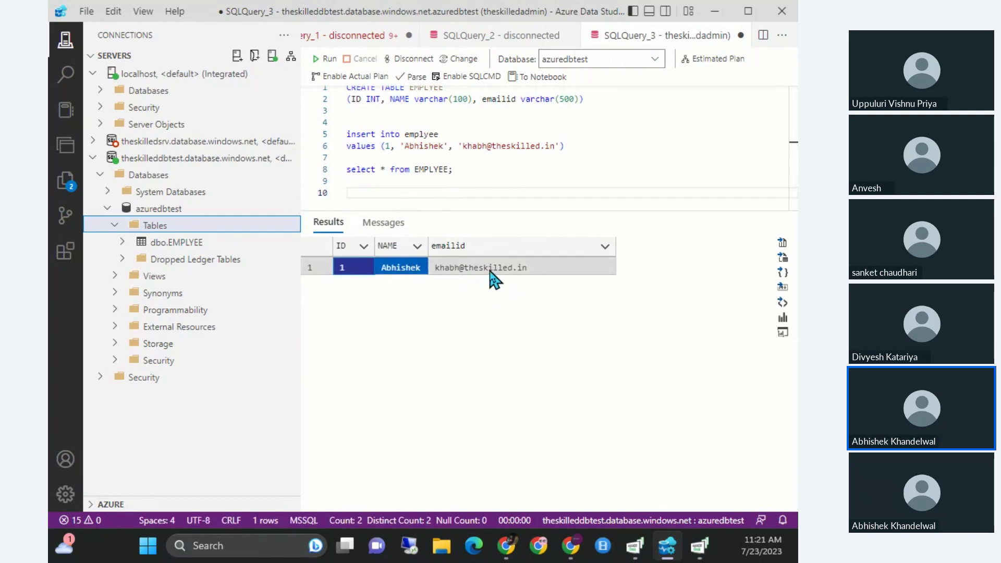
{"action": "left_click", "coordinate": [489, 271]}
{"action": "key", "text": "ctrl+a"}
{"action": "left_click", "coordinate": [484, 264]}
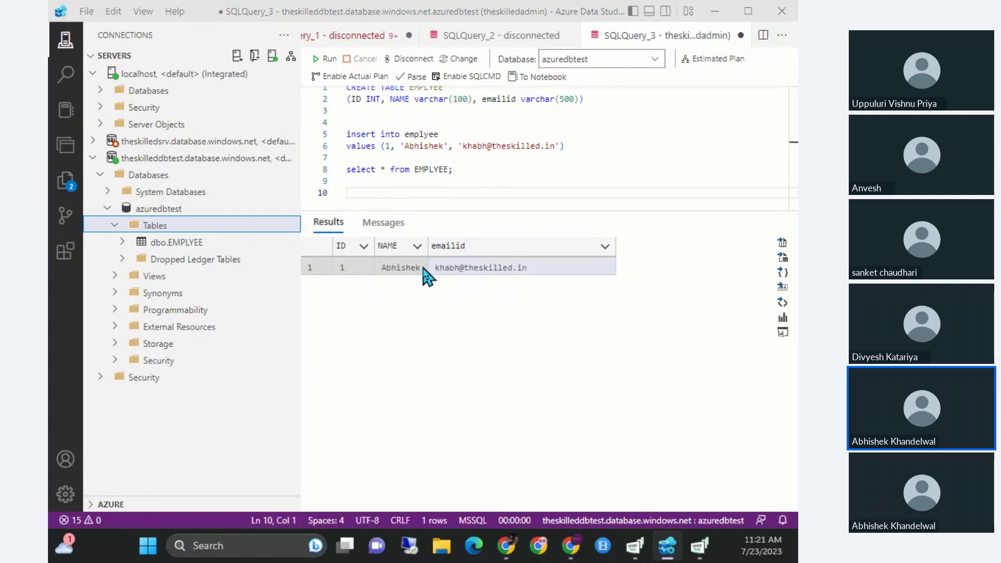
{"action": "key", "text": "alt+Tab"}
Open the azuredbtest database from Recent and go to its Dynamic Data Masking settings.
{"action": "scroll", "coordinate": [242, 346], "scroll_direction": "down", "scroll_amount": 1}
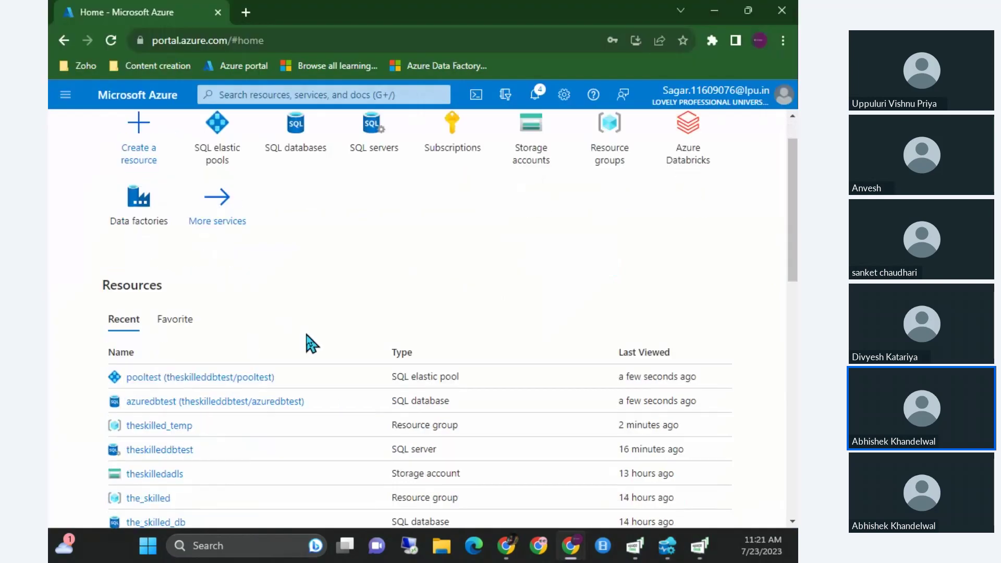
{"action": "left_click", "coordinate": [189, 403]}
{"action": "scroll", "coordinate": [173, 351], "scroll_direction": "down", "scroll_amount": 4}
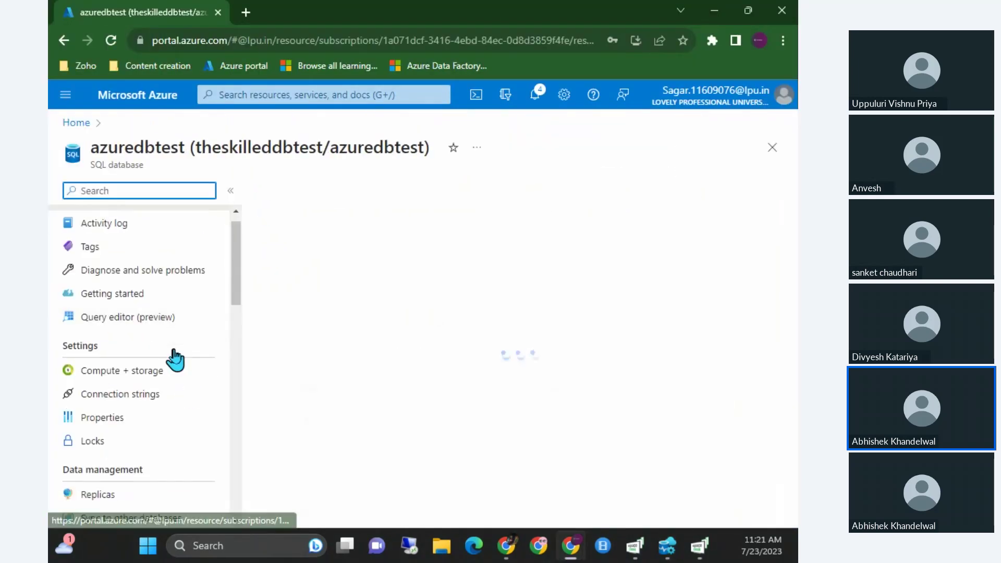
{"action": "scroll", "coordinate": [175, 358], "scroll_direction": "down", "scroll_amount": 5}
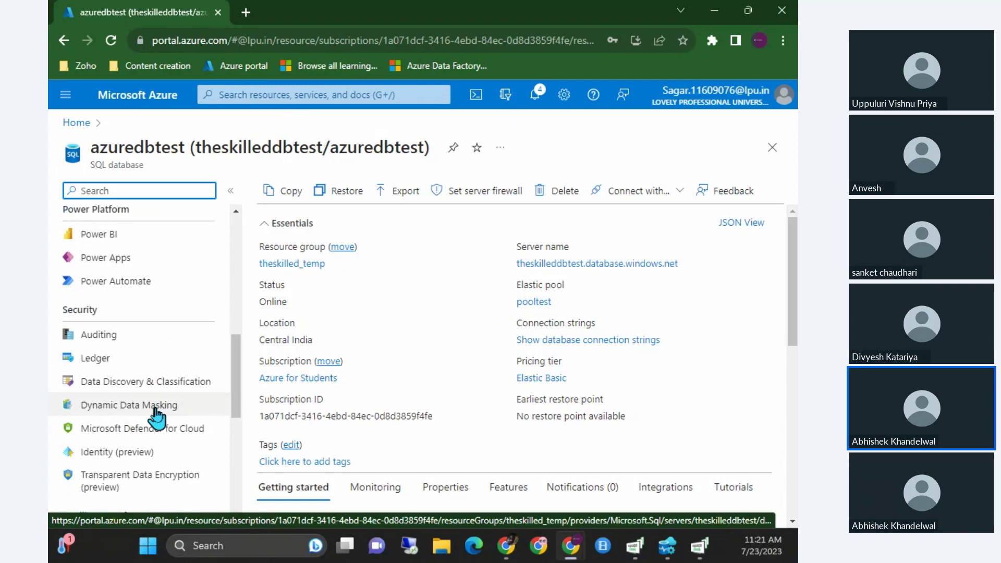
{"action": "triple_click", "coordinate": [128, 163]}
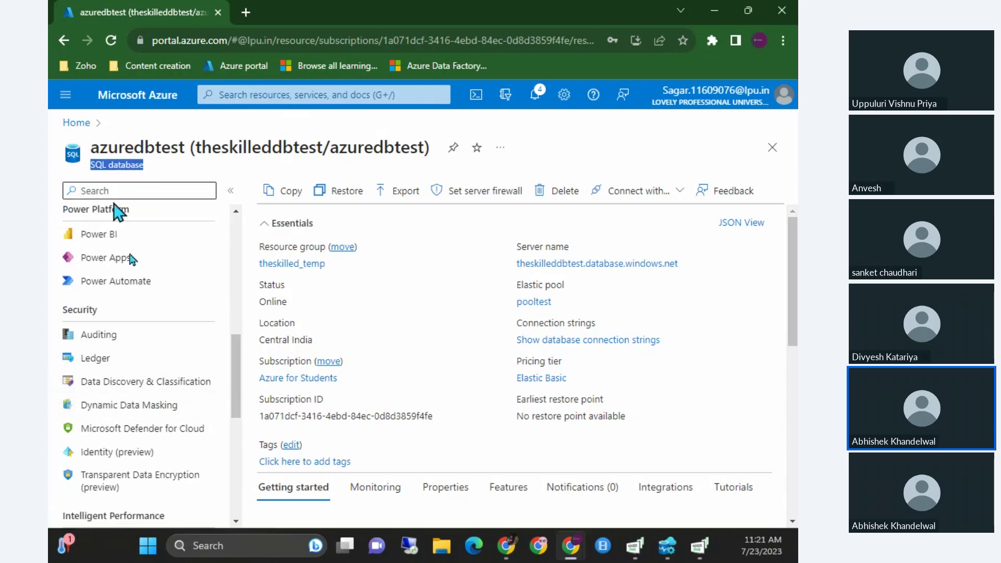
{"action": "left_click", "coordinate": [111, 418]}
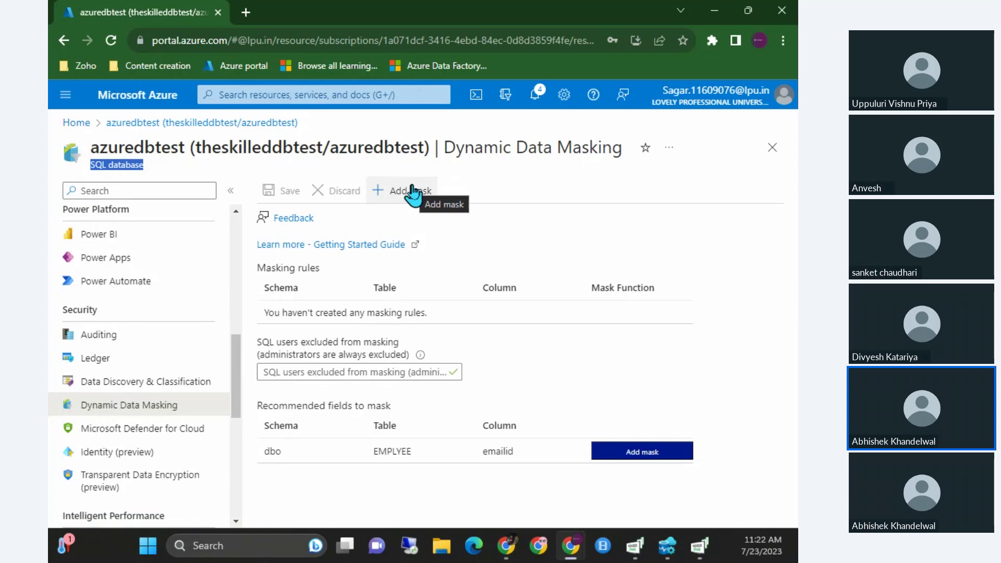
Highlight the recommended fields to mask and the list of excluded users.
{"action": "left_click_drag", "start_coordinate": [268, 406], "coordinate": [372, 420]}
{"action": "triple_click", "coordinate": [374, 412]}
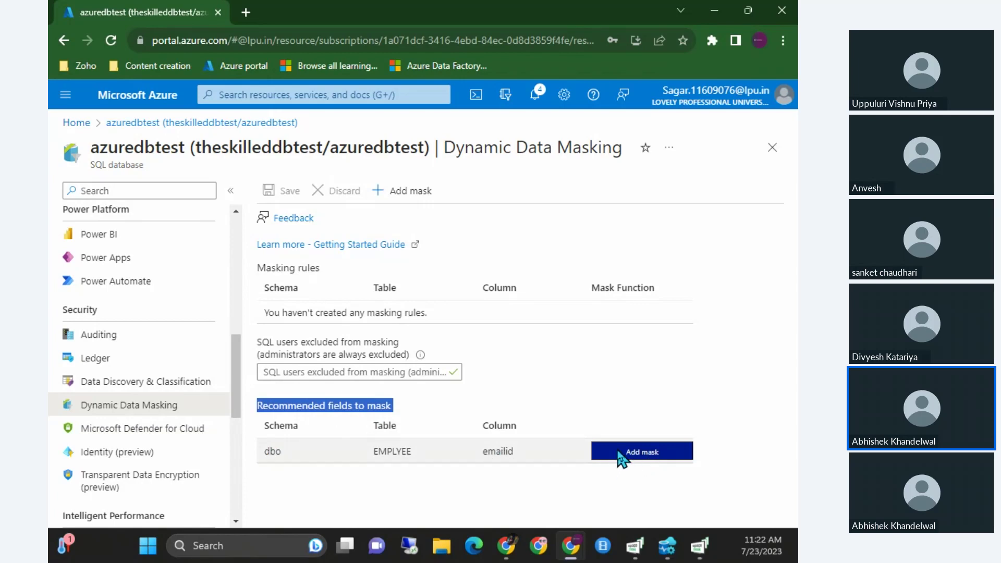
{"action": "left_click", "coordinate": [415, 368]}
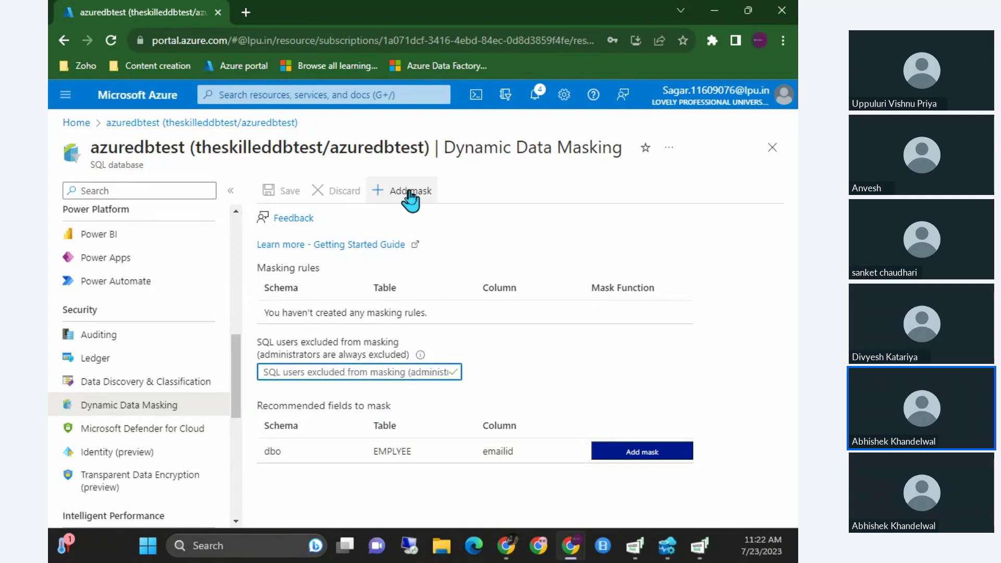
{"action": "left_click", "coordinate": [422, 193]}
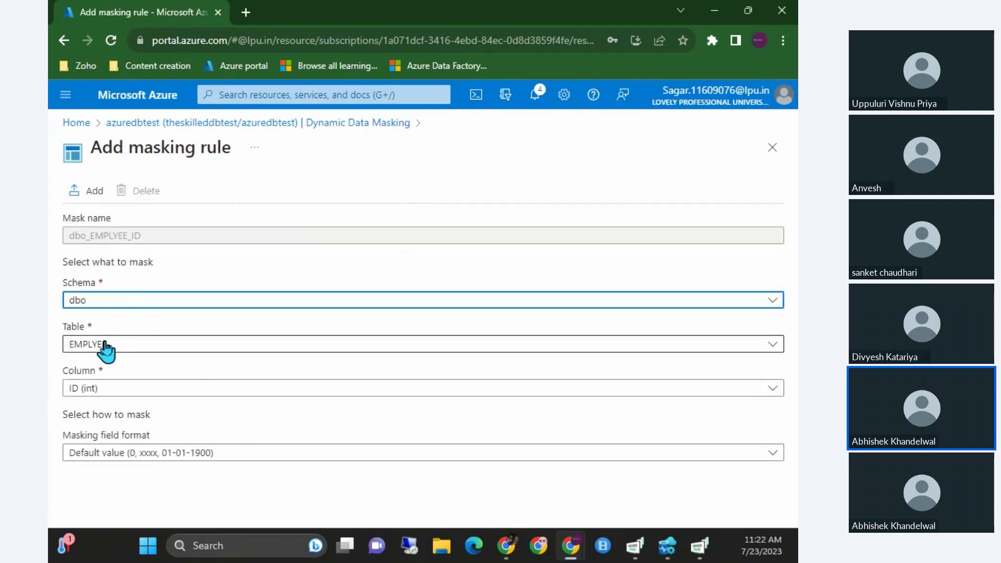
{"action": "left_click", "coordinate": [89, 395]}
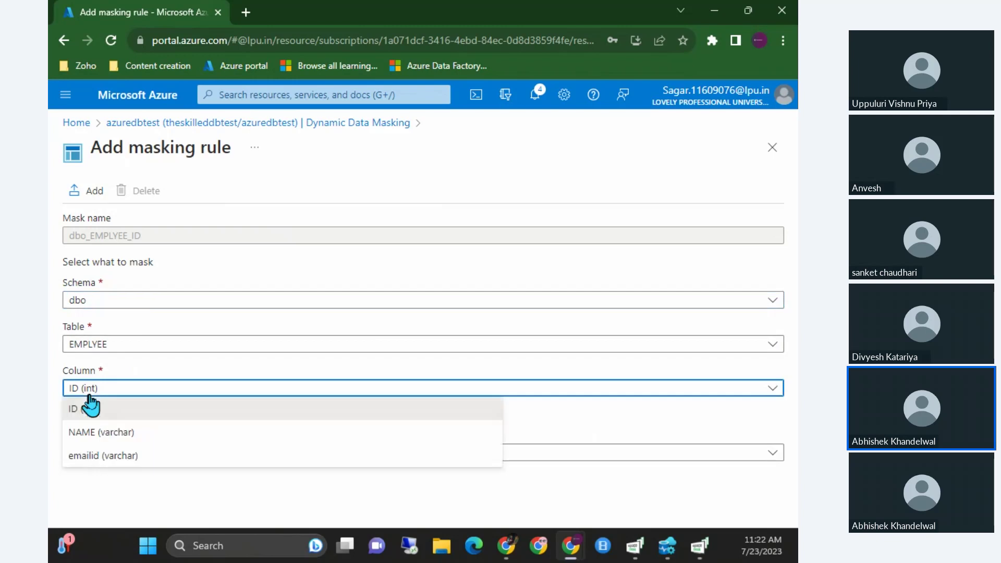
{"action": "left_click", "coordinate": [125, 456]}
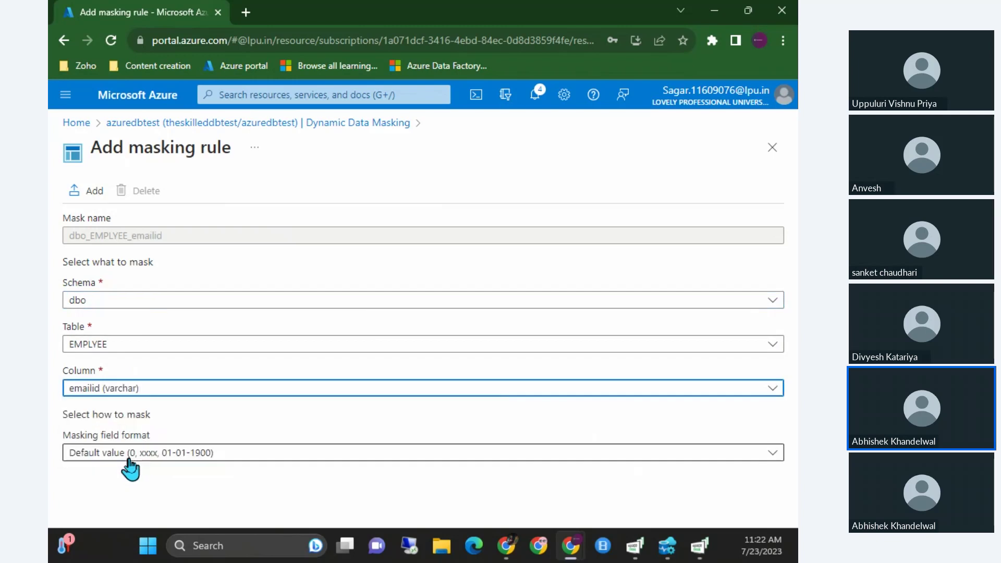
{"action": "left_click", "coordinate": [185, 453]}
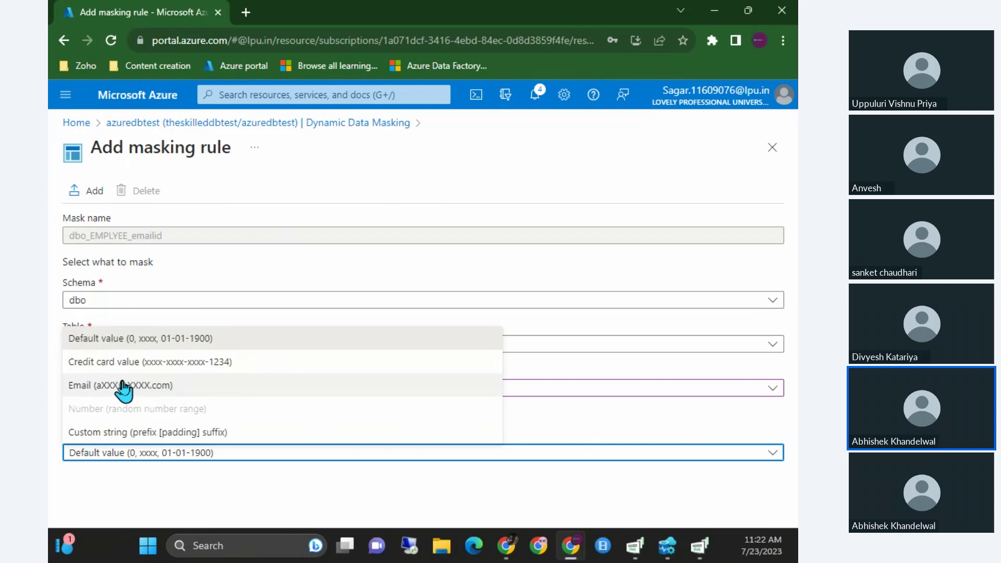
{"action": "left_click", "coordinate": [123, 384]}
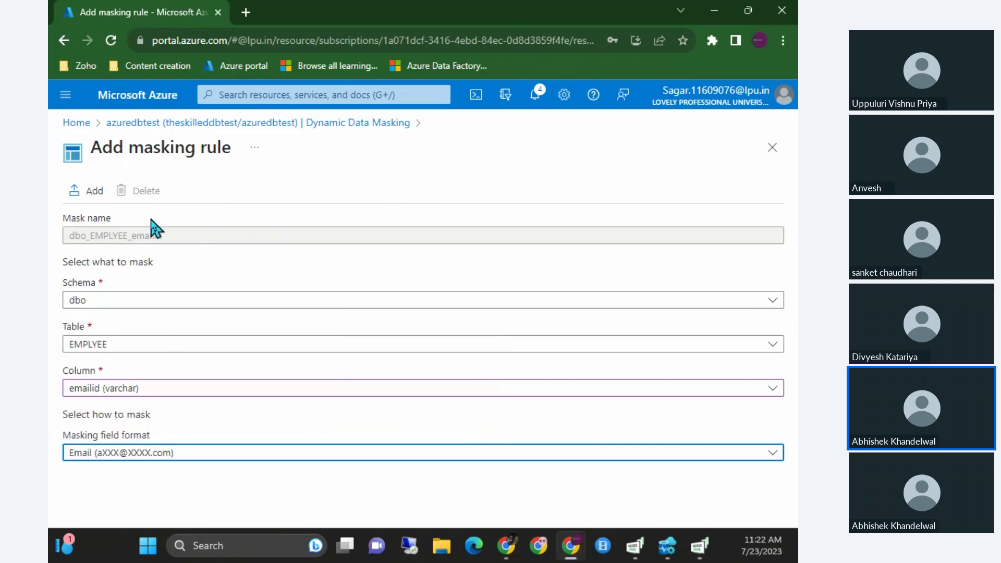
Add the emailid rule, save the Dynamic Data Masking settings and dismiss the success message.
{"action": "left_click", "coordinate": [93, 191]}
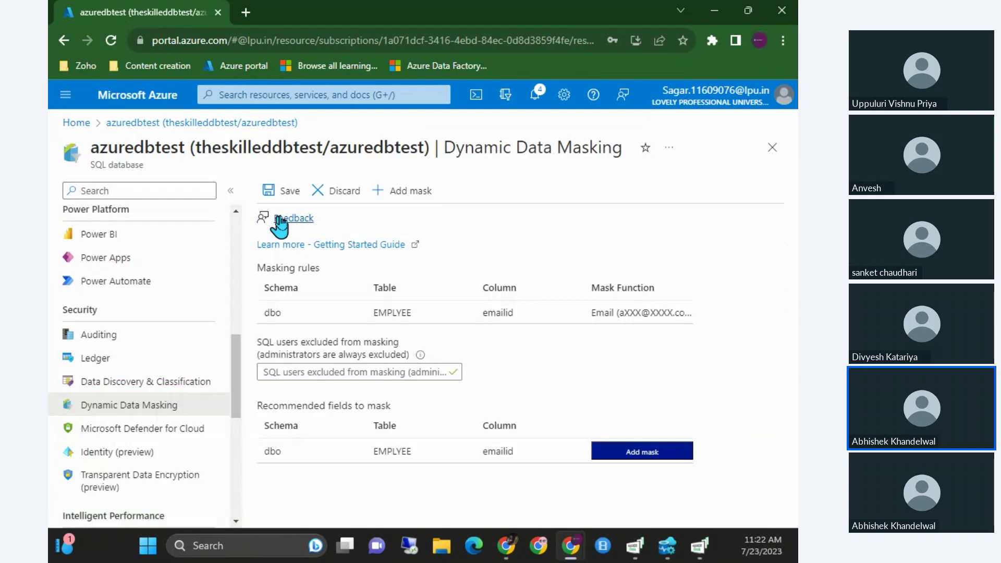
{"action": "left_click", "coordinate": [289, 193]}
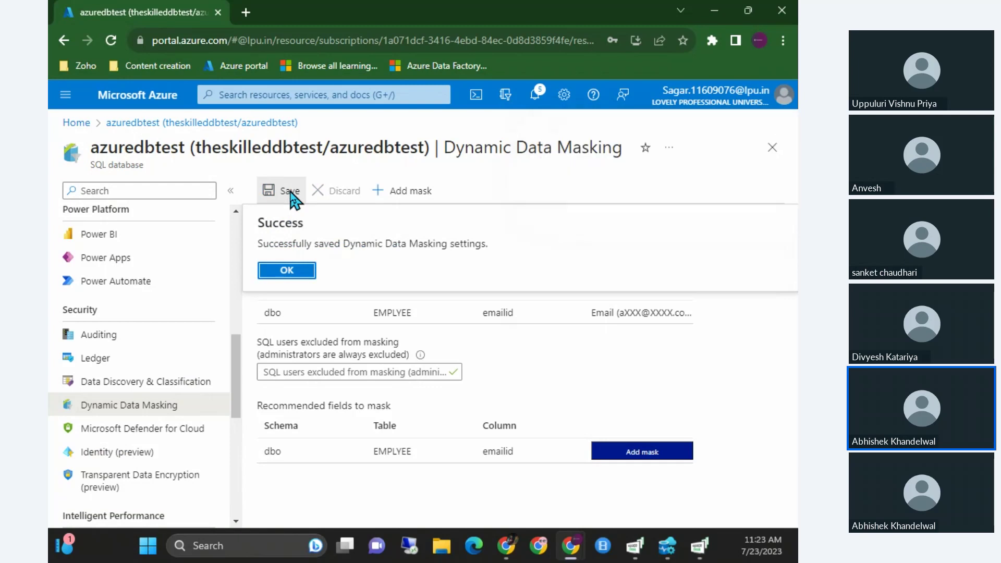
{"action": "left_click", "coordinate": [367, 371]}
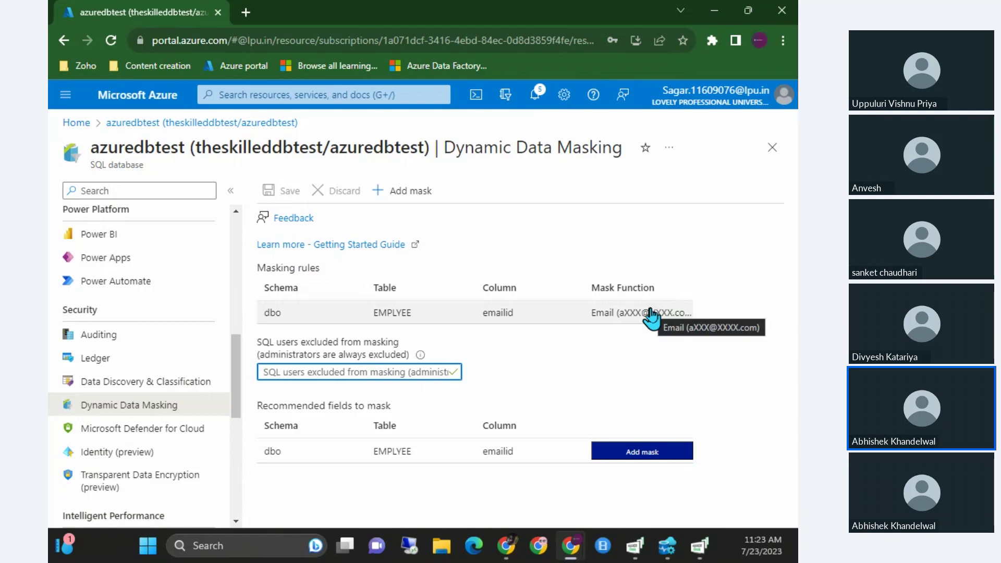
Rerun the line-8 SELECT on EMPLYEE in Azure Data Studio to inspect emailid values, then return to the portal.
{"action": "left_click", "coordinate": [659, 543]}
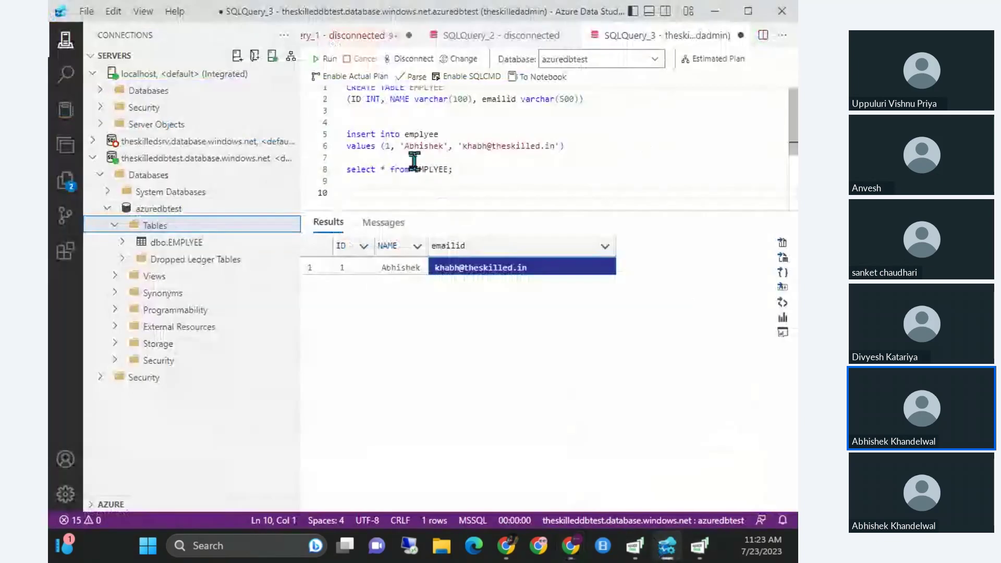
{"action": "triple_click", "coordinate": [377, 168]}
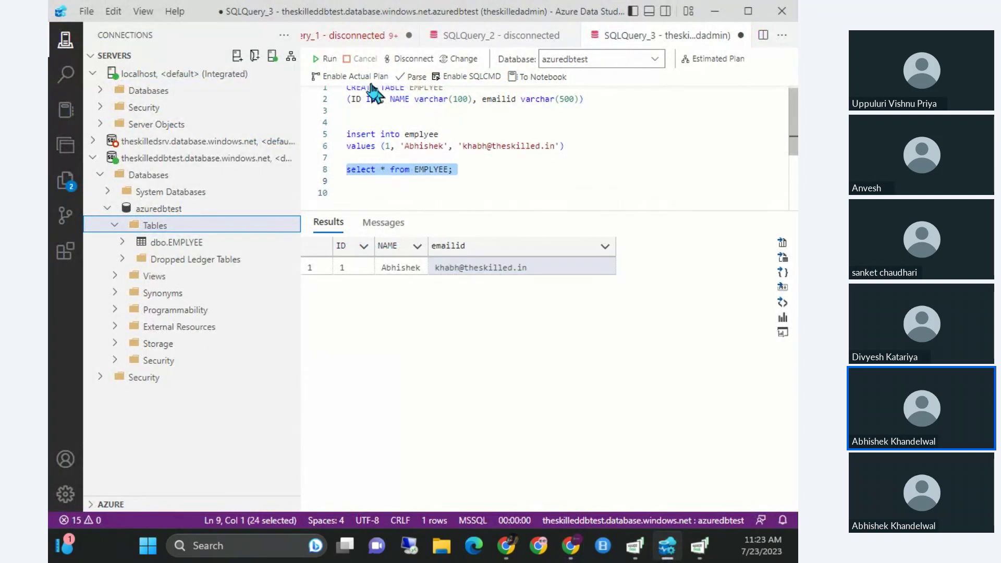
{"action": "key", "text": "F5"}
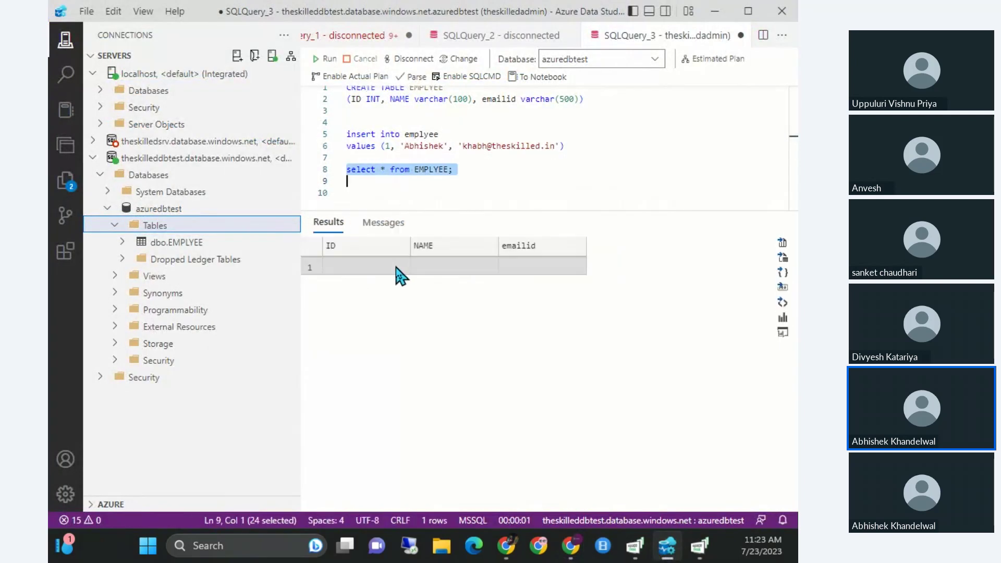
{"action": "left_click_drag", "start_coordinate": [368, 271], "coordinate": [510, 281]}
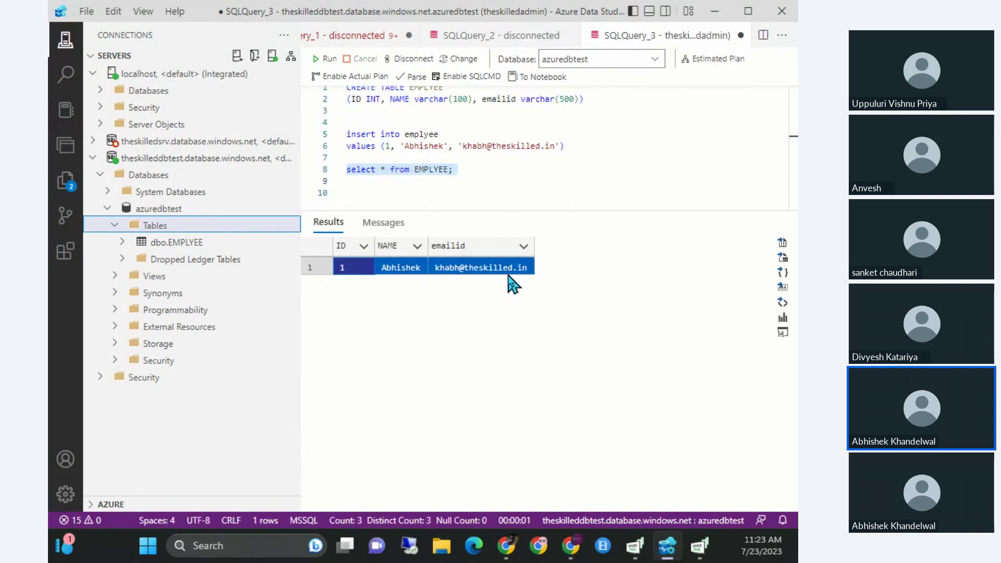
{"action": "left_click", "coordinate": [485, 189]}
{"action": "key", "text": "Return"}
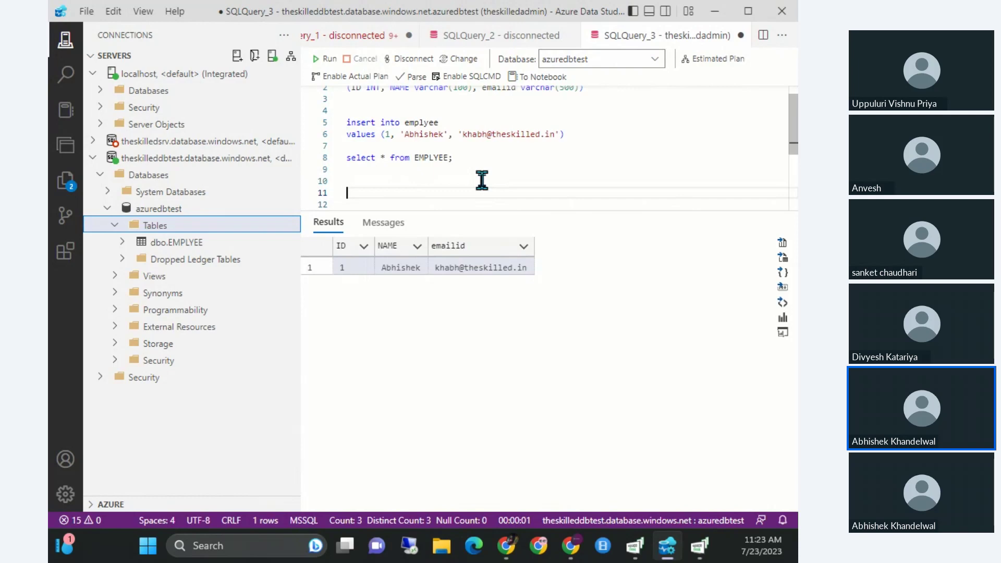
{"action": "key", "text": "alt+Tab"}
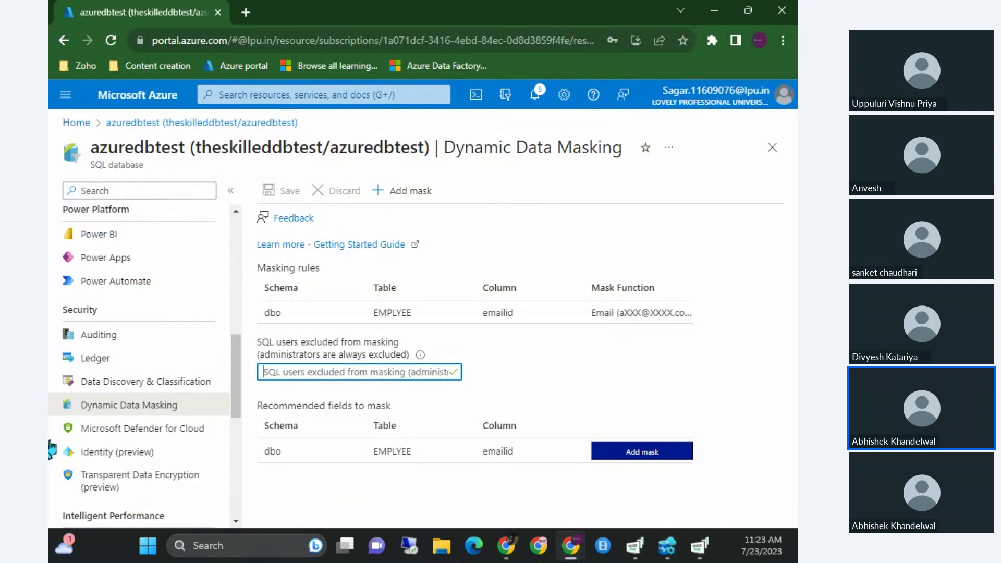
Point out the Email mask format and the excluded-users list on the masking page.
{"action": "left_click_drag", "start_coordinate": [630, 314], "coordinate": [657, 318]}
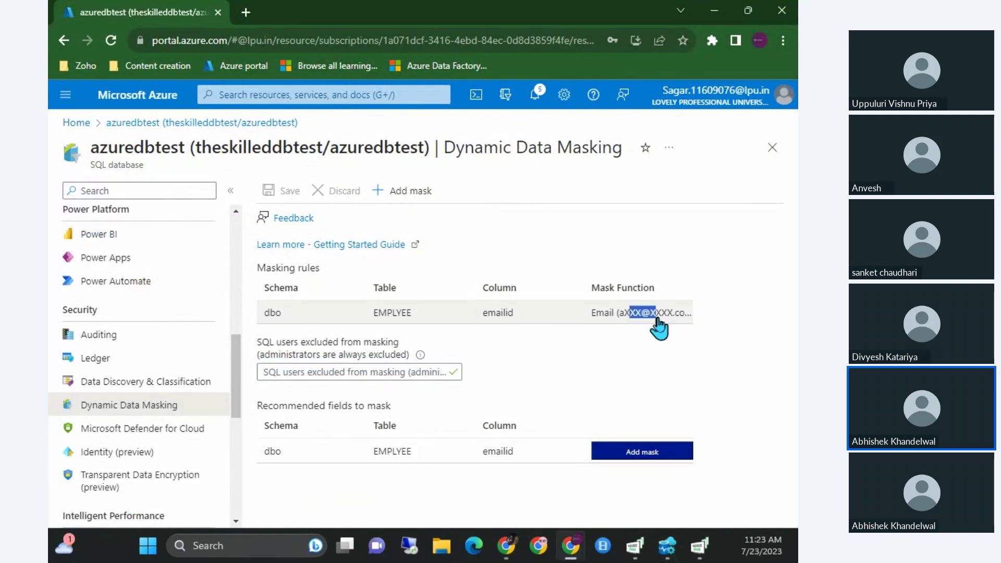
{"action": "left_click", "coordinate": [656, 320]}
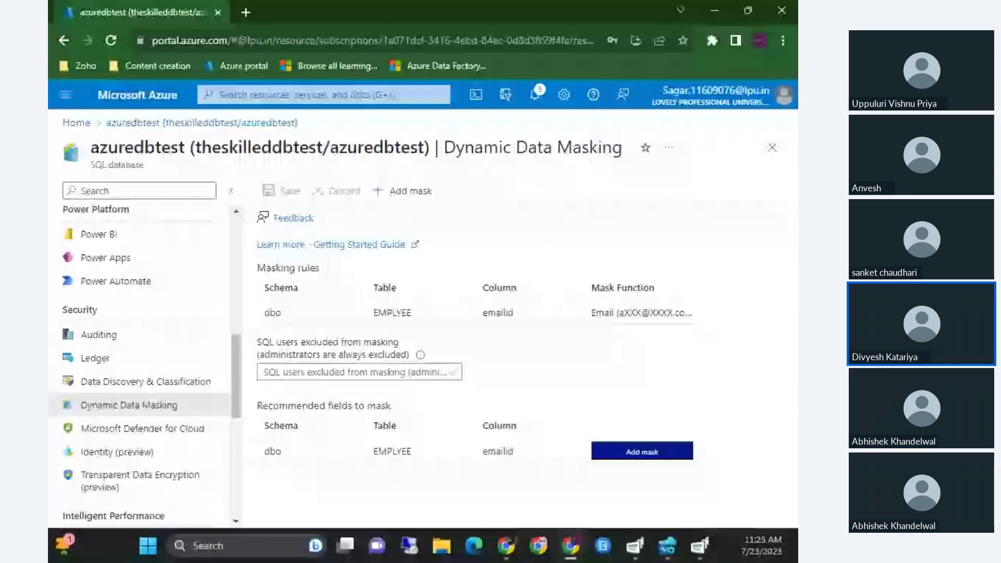
{"action": "left_click", "coordinate": [346, 347]}
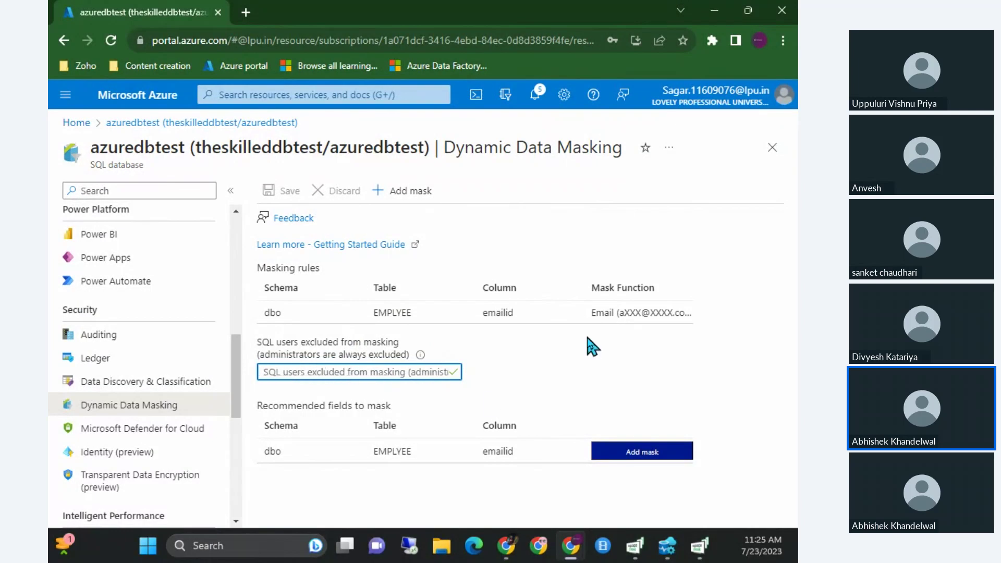
Highlight the Dynamic Data Masking title words, then switch to the ADLS presentation slide.
{"action": "left_click_drag", "start_coordinate": [454, 148], "coordinate": [593, 145]}
{"action": "double_click", "coordinate": [593, 145]}
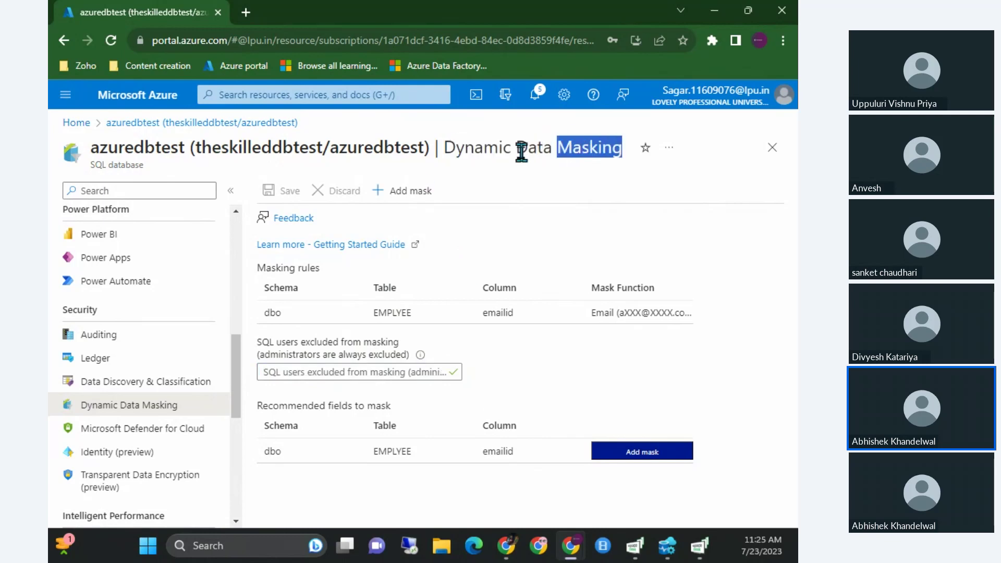
{"action": "double_click", "coordinate": [521, 151]}
{"action": "left_click", "coordinate": [465, 146]}
{"action": "double_click", "coordinate": [468, 146]}
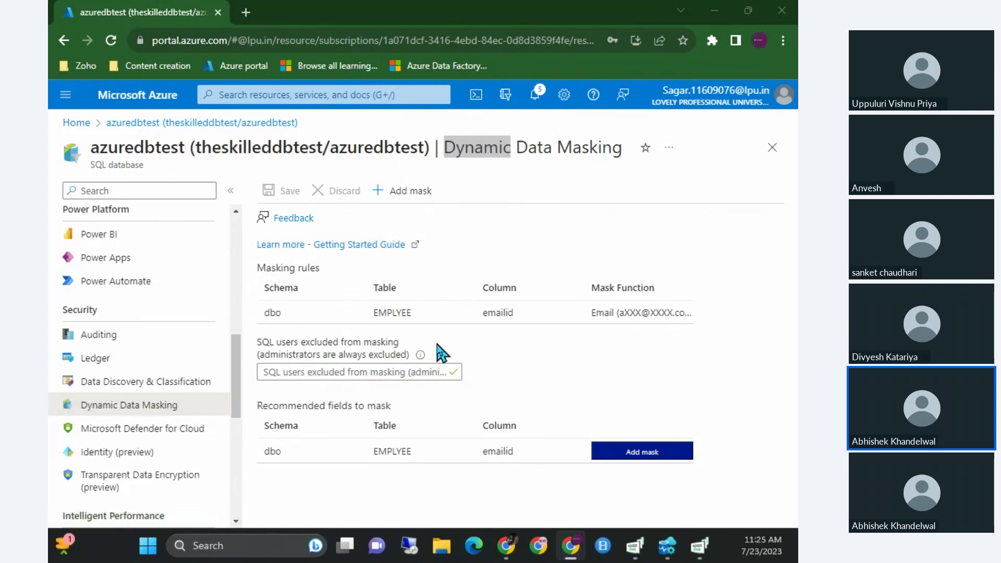
{"action": "key", "text": "alt+Tab"}
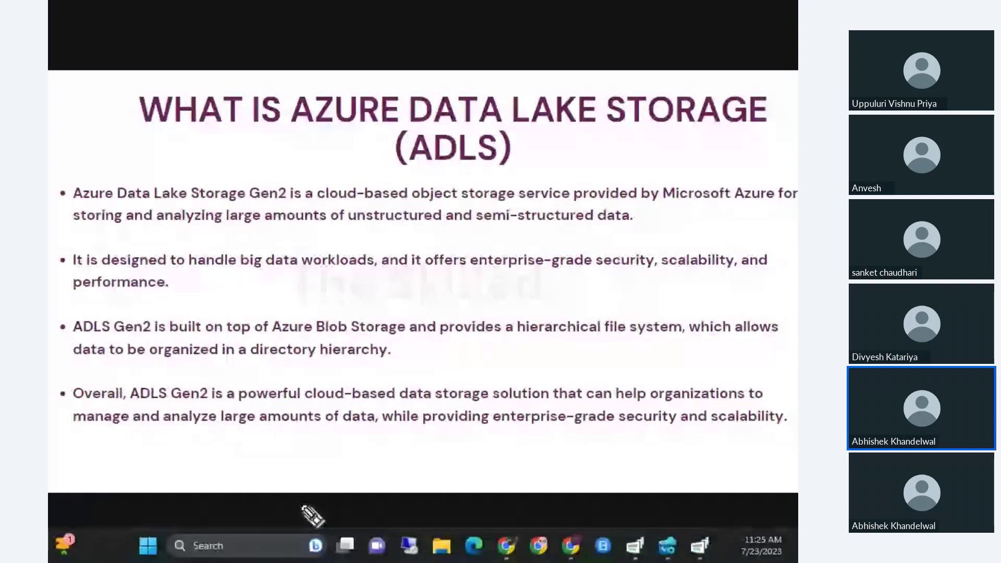
Advance past the ADLS overview slide.
{"action": "left_click", "coordinate": [725, 335]}
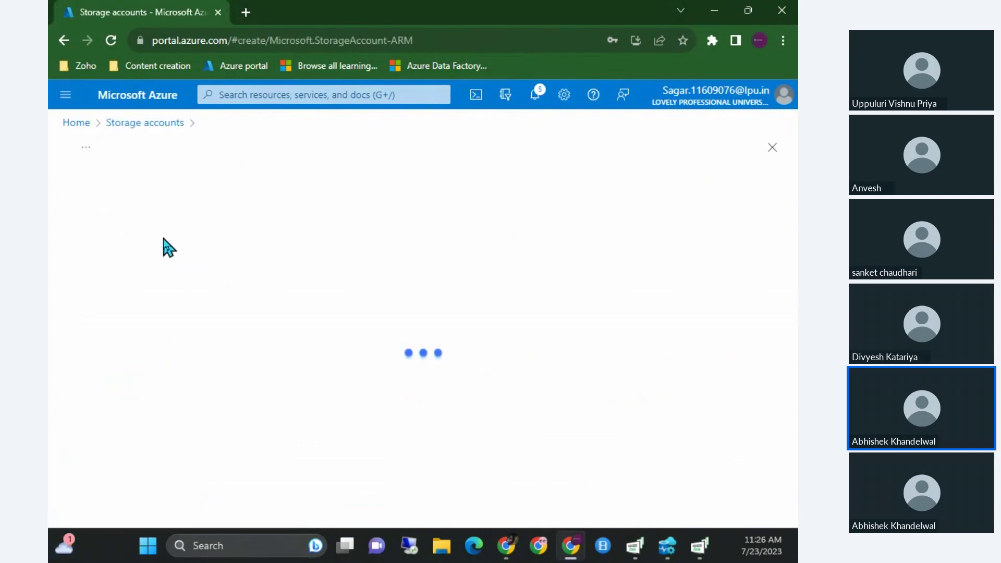
Select the theskilled_temp resource group for the new storage account.
{"action": "scroll", "coordinate": [285, 285], "scroll_direction": "down", "scroll_amount": 3}
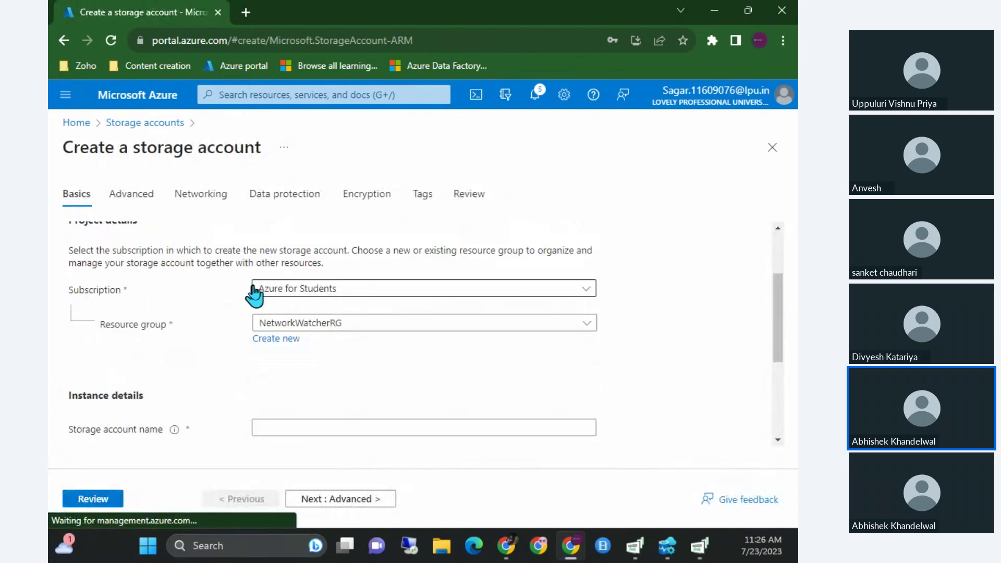
{"action": "double_click", "coordinate": [109, 287]}
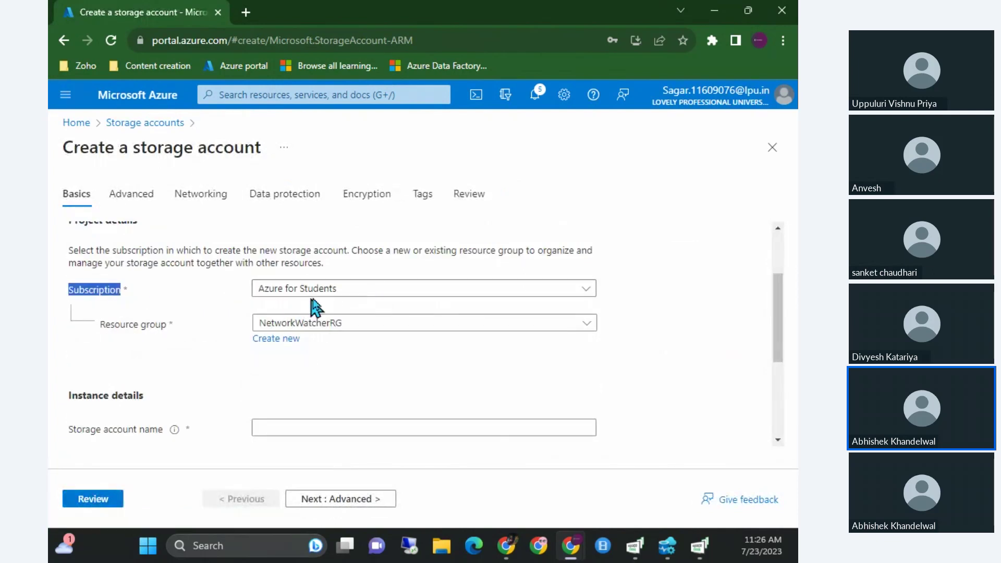
{"action": "left_click", "coordinate": [305, 323]}
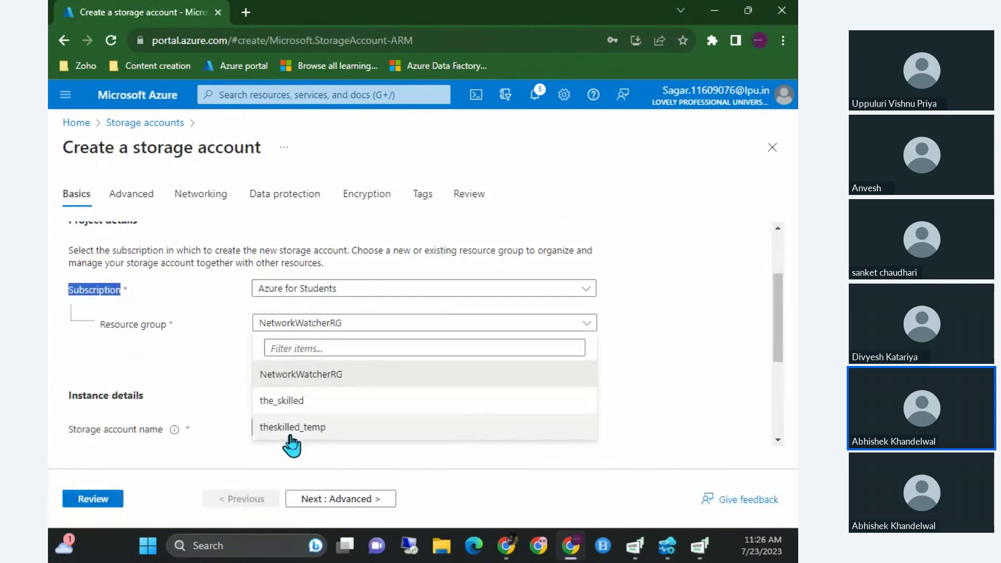
{"action": "left_click", "coordinate": [291, 437]}
Try 'tempstr1' as the storage account name, then clear the field.
{"action": "scroll", "coordinate": [234, 343], "scroll_direction": "down", "scroll_amount": 2}
{"action": "left_click", "coordinate": [320, 345]}
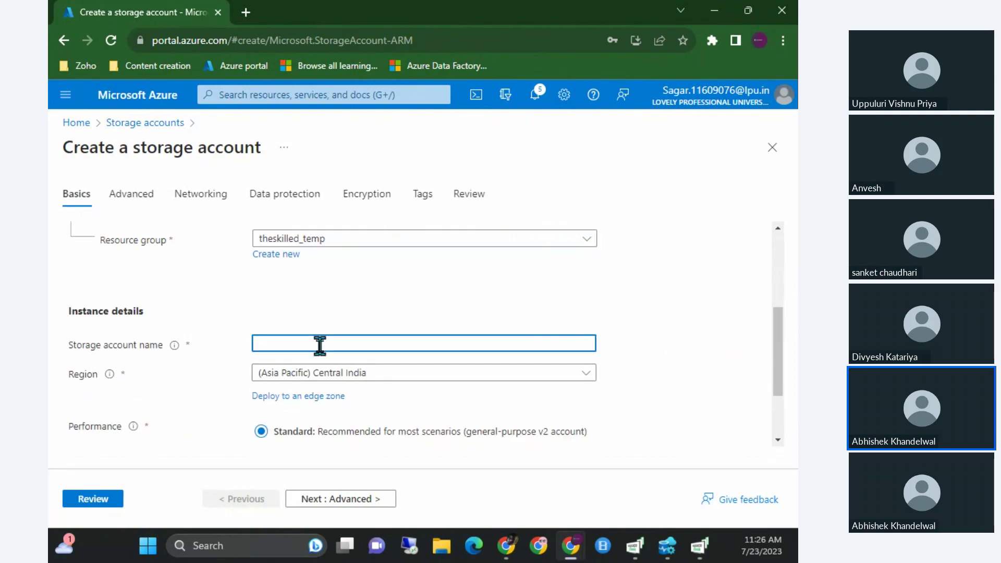
{"action": "type", "text": "tempstr1"}
{"action": "scroll", "coordinate": [339, 345], "scroll_direction": "down", "scroll_amount": 1}
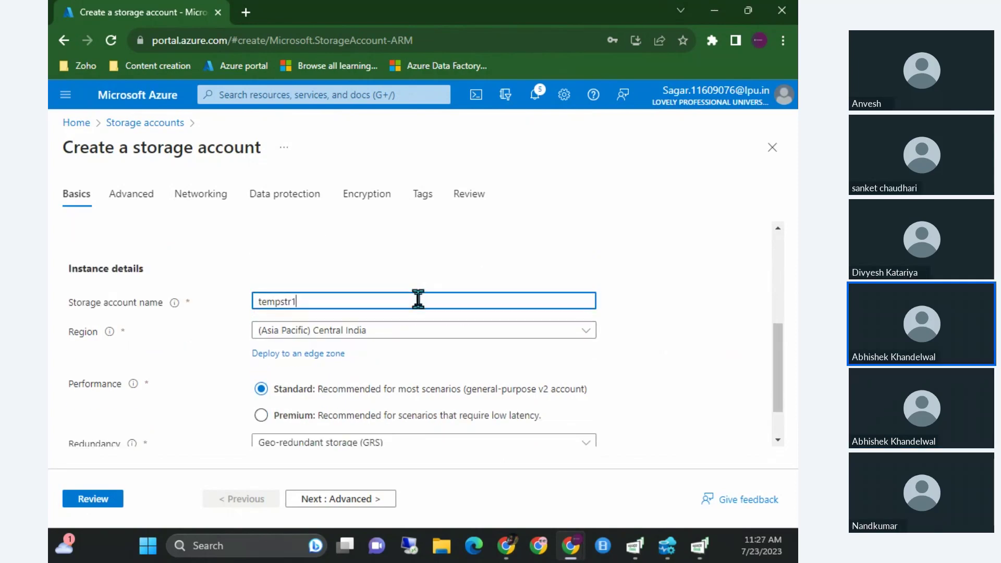
{"action": "scroll", "coordinate": [417, 301], "scroll_direction": "down", "scroll_amount": 1}
{"action": "left_click", "coordinate": [523, 236]}
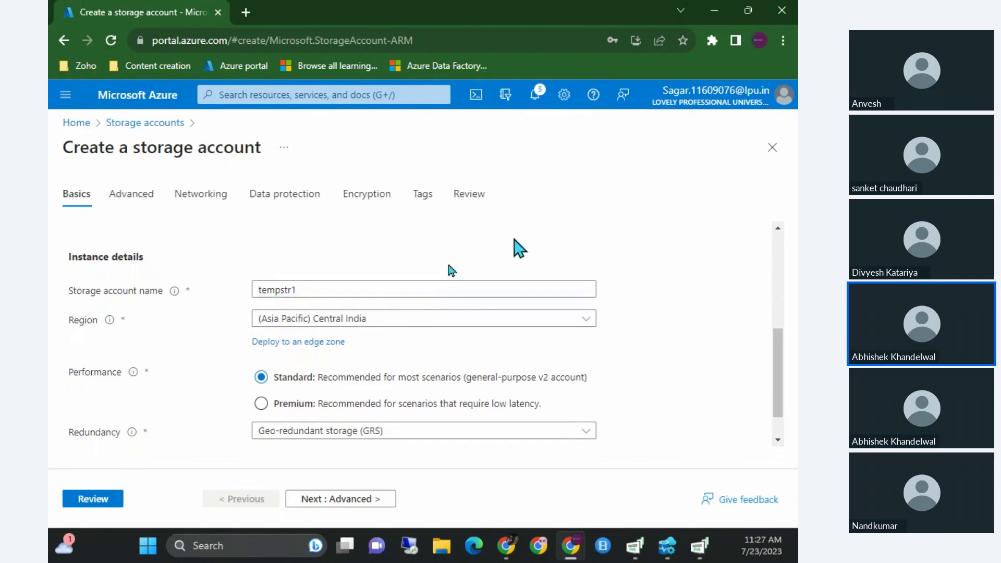
{"action": "left_click_drag", "start_coordinate": [368, 290], "coordinate": [235, 282]}
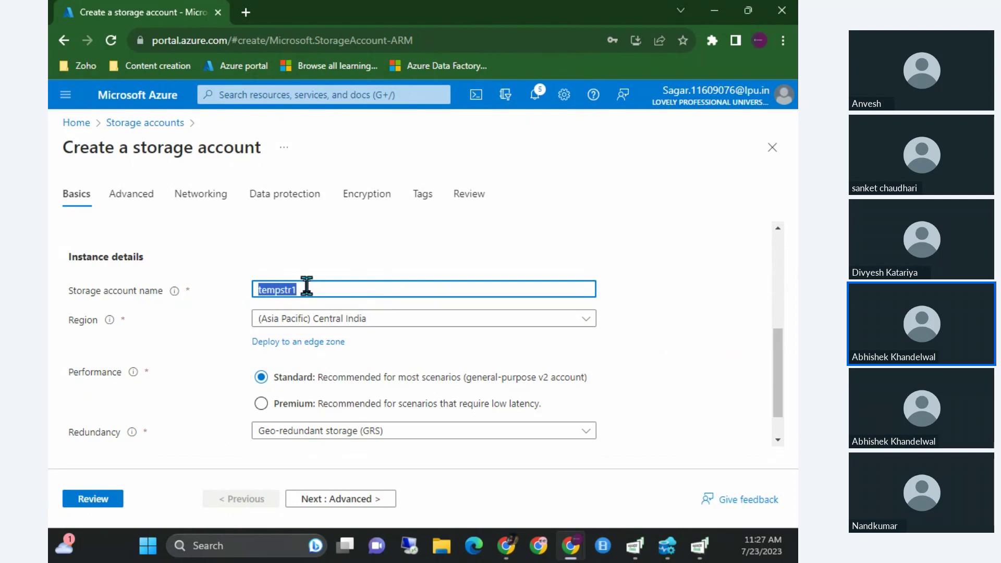
{"action": "key", "text": "BackSpace"}
Try the name 'temp' and review the name-already-taken error.
{"action": "type", "text": "temp"}
{"action": "left_click", "coordinate": [376, 241]}
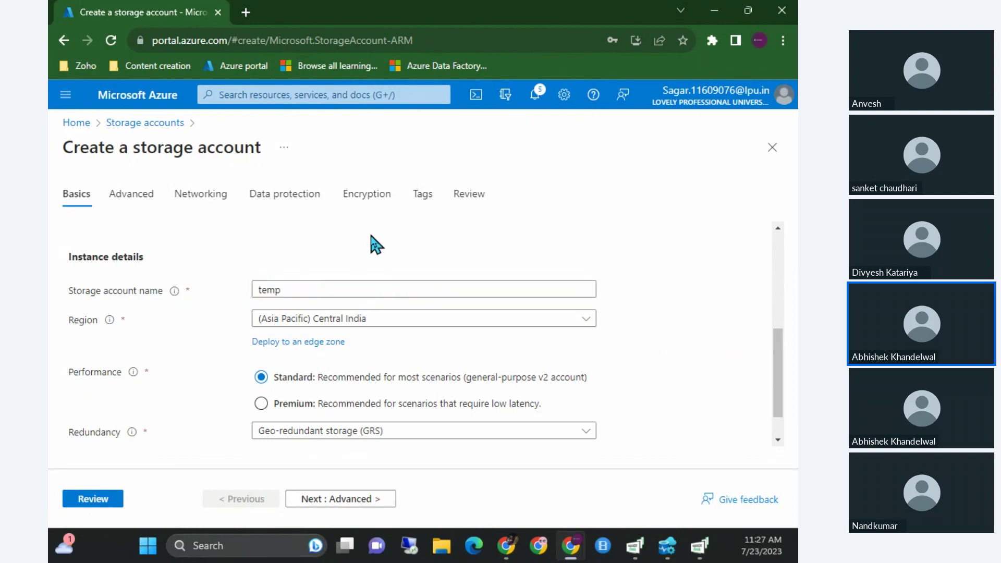
{"action": "left_click_drag", "start_coordinate": [293, 309], "coordinate": [409, 311]}
{"action": "left_click", "coordinate": [416, 313]}
{"action": "left_click", "coordinate": [425, 312]}
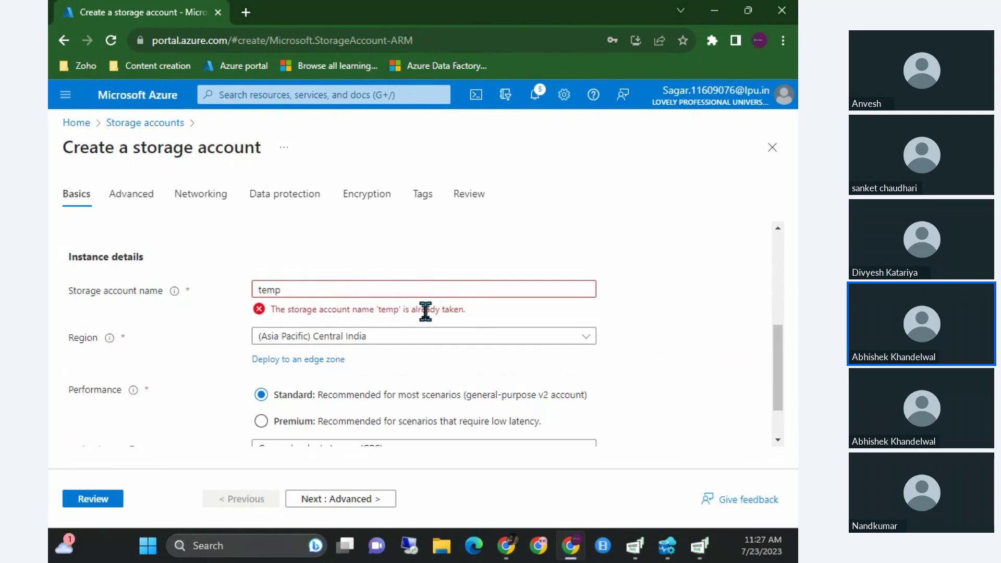
Rename the storage account to 'theskilledadls1' and bring up the region list.
{"action": "left_click", "coordinate": [387, 288]}
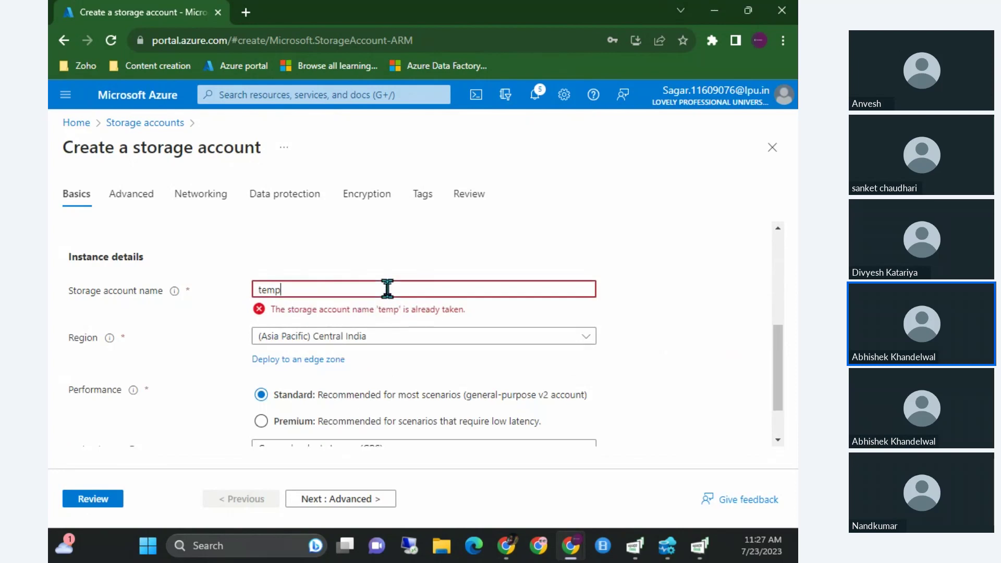
{"action": "key", "text": "BackSpace"}
{"action": "key", "text": "BackSpace"}
{"action": "key", "text": "BackSpace"}
{"action": "key", "text": "BackSpace"}
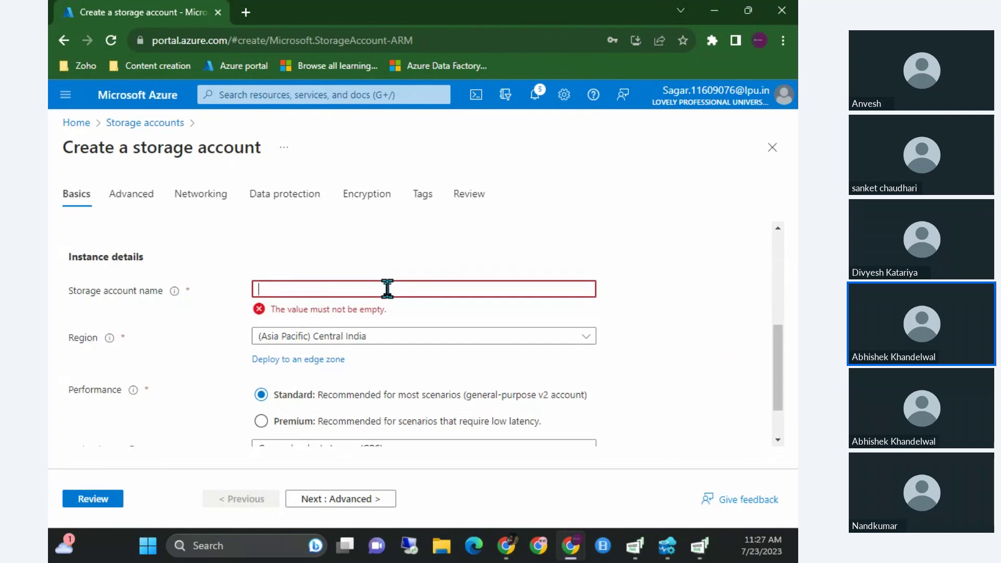
{"action": "type", "text": "thesk"}
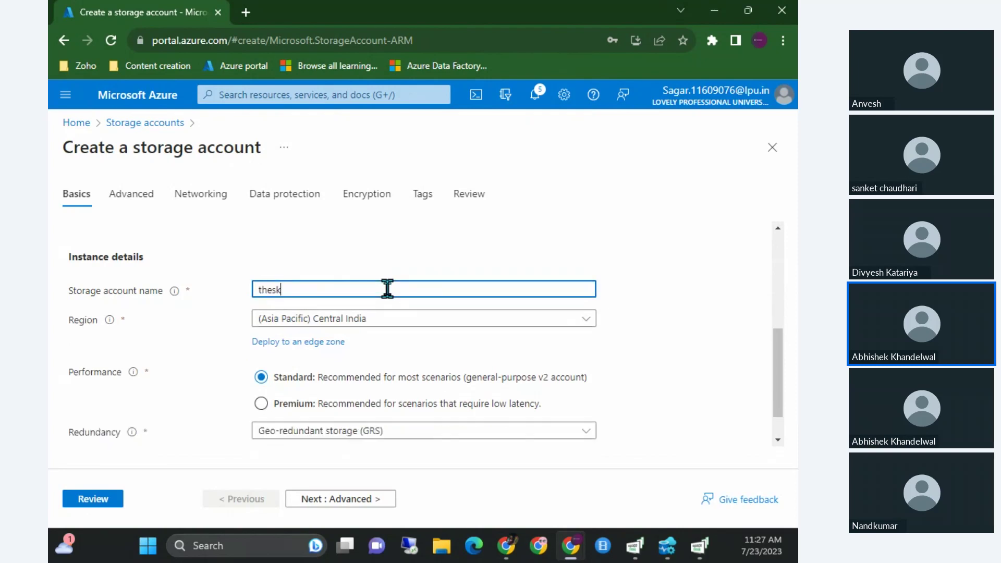
{"action": "type", "text": "illedadls1"}
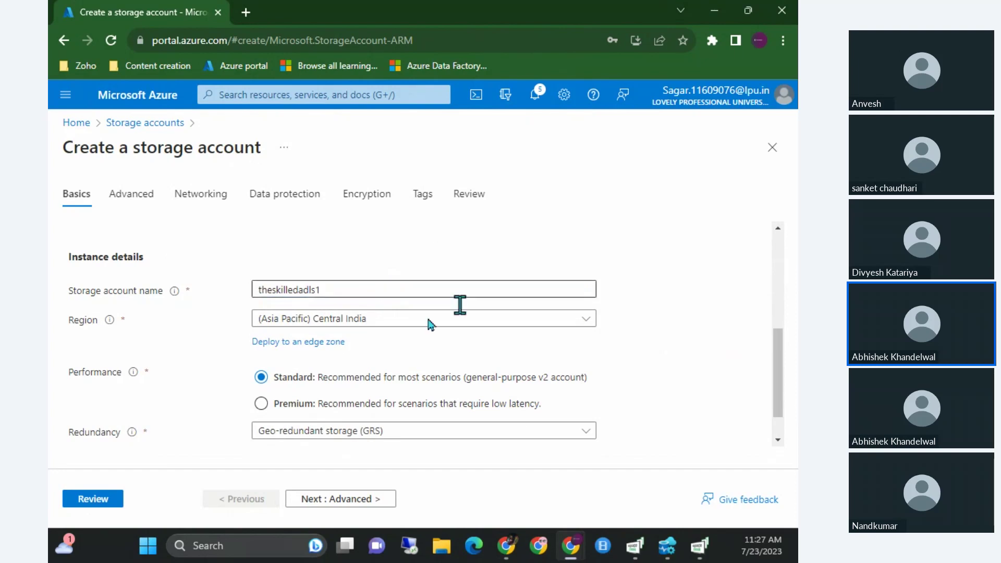
{"action": "left_click", "coordinate": [368, 324]}
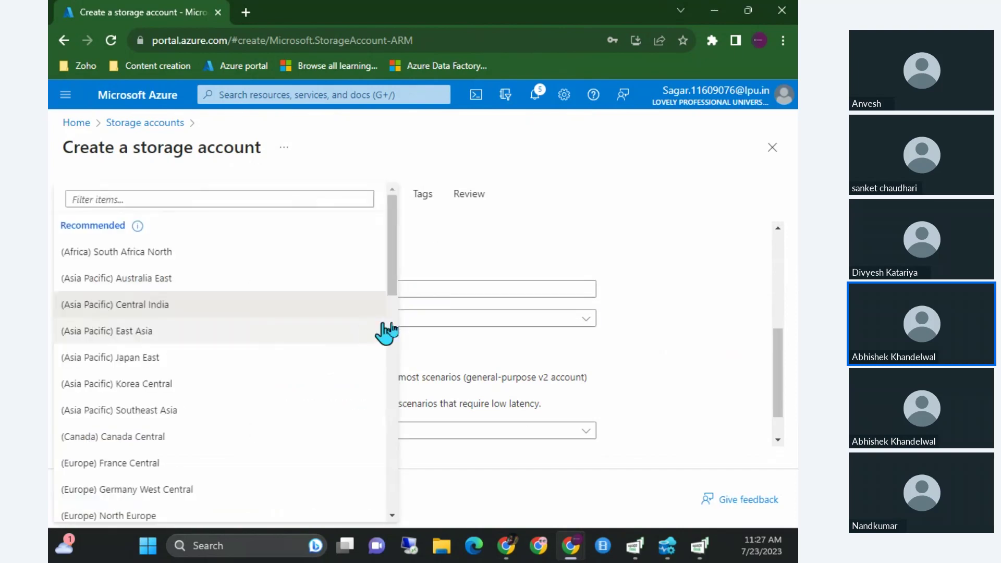
Keep Central India as the region and toggle Performance between Premium and Standard.
{"action": "left_click", "coordinate": [452, 320]}
{"action": "scroll", "coordinate": [452, 321], "scroll_direction": "down", "scroll_amount": 1}
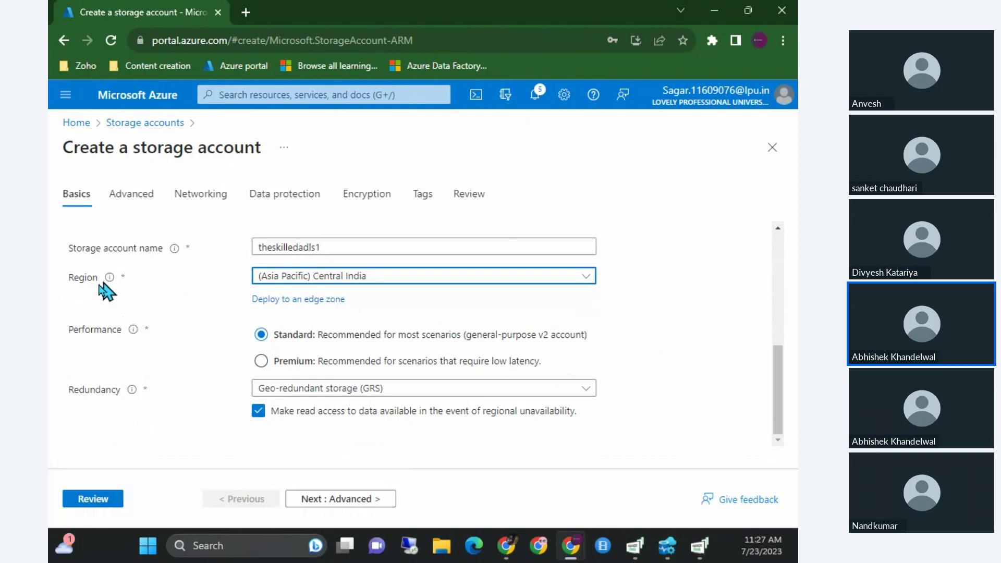
{"action": "left_click_drag", "start_coordinate": [74, 329], "coordinate": [107, 330]}
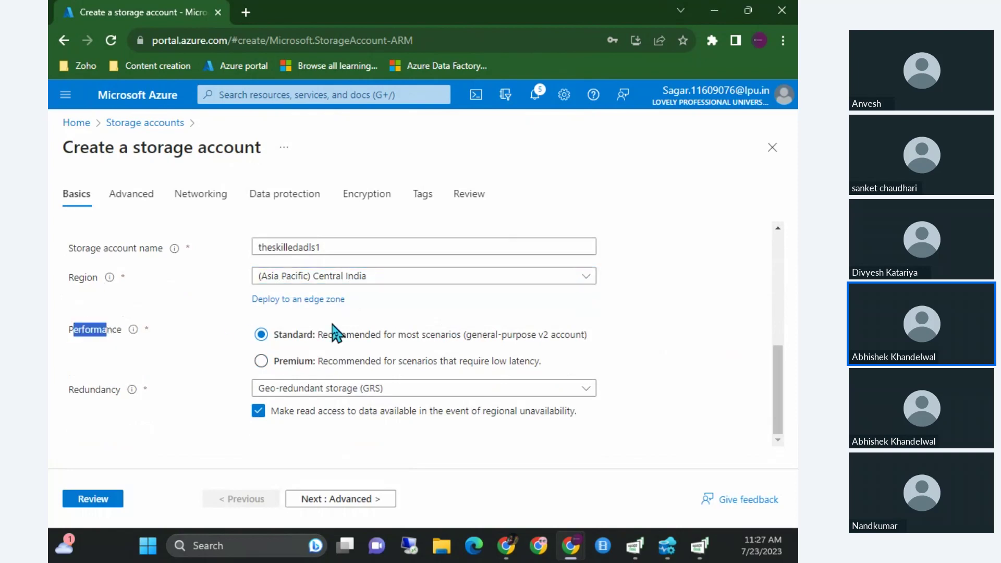
{"action": "left_click", "coordinate": [333, 365]}
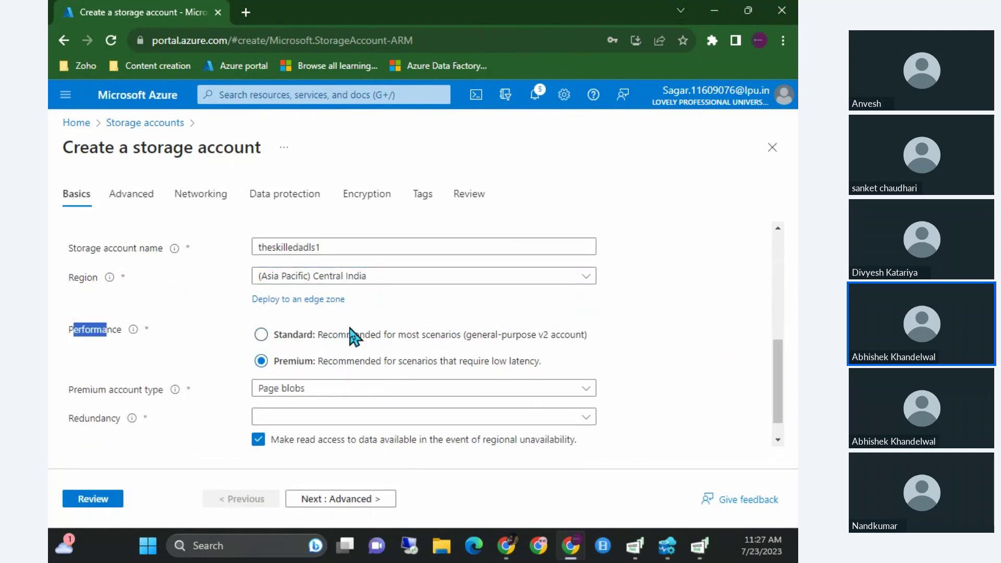
{"action": "left_click", "coordinate": [321, 337]}
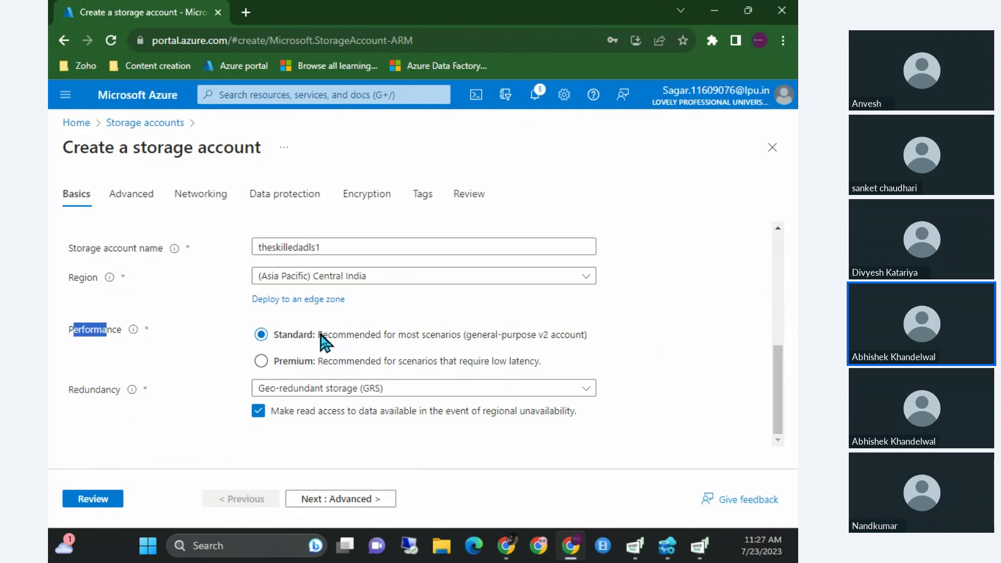
Review the Premium account types, then return Performance to Standard and show redundancy options.
{"action": "left_click", "coordinate": [327, 358]}
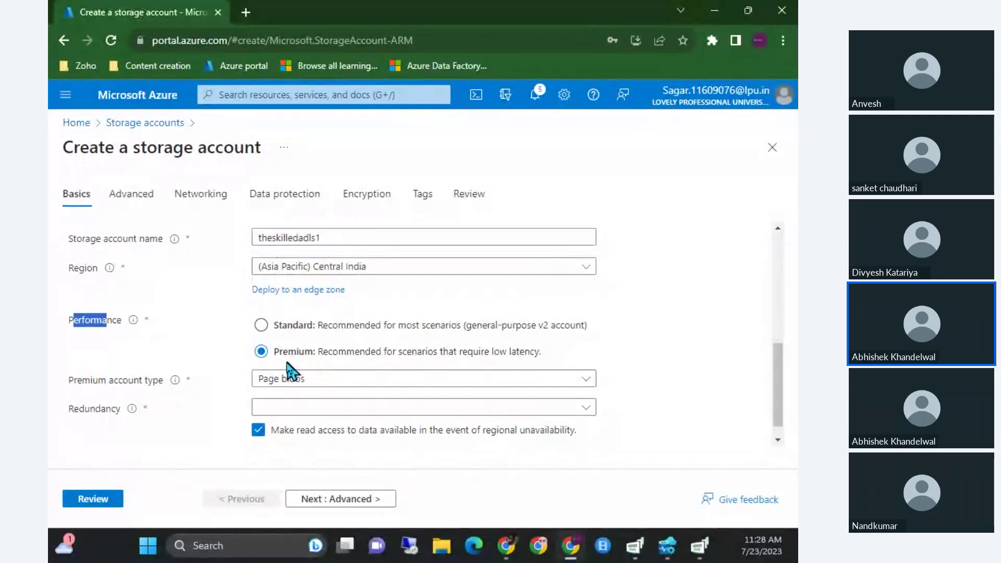
{"action": "left_click", "coordinate": [323, 385]}
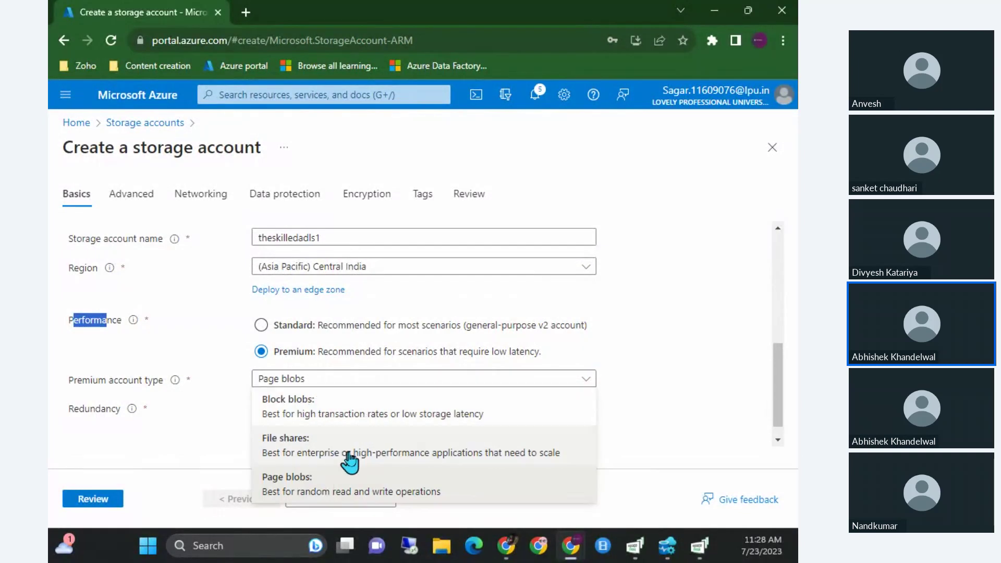
{"action": "left_click", "coordinate": [398, 387]}
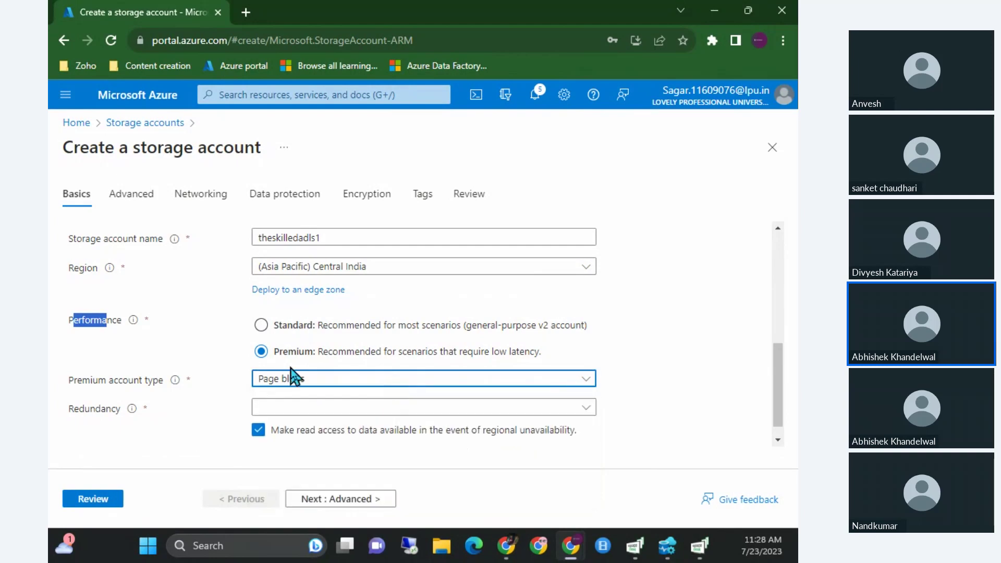
{"action": "left_click", "coordinate": [262, 326]}
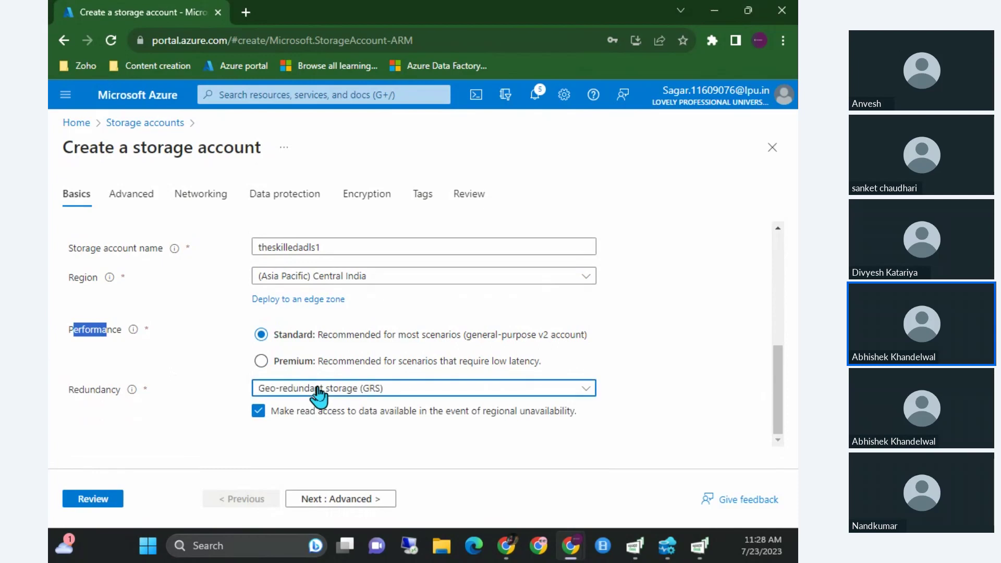
{"action": "left_click", "coordinate": [265, 393]}
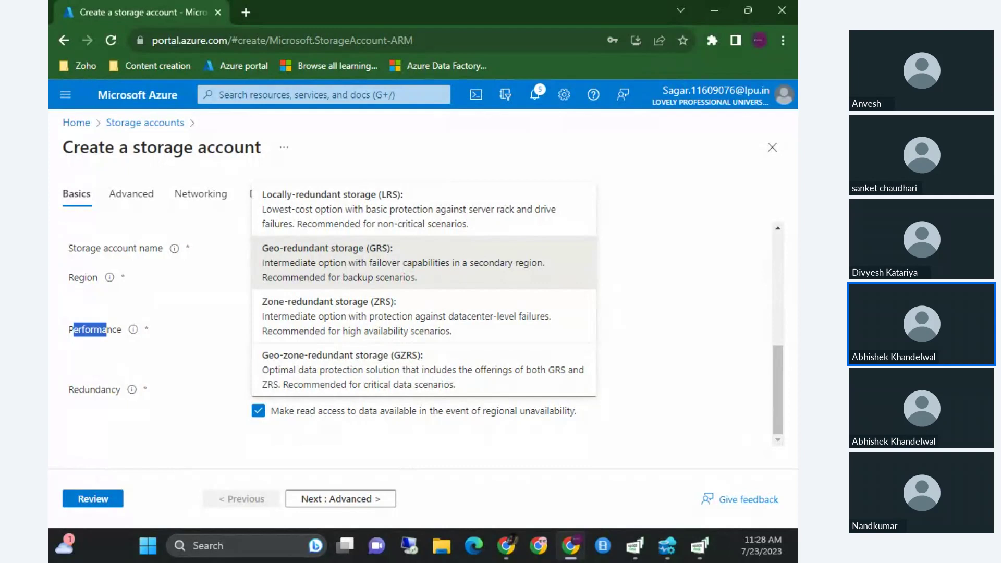
Sketch two labelled region boxes on screen to explain replication.
{"action": "left_click_drag", "start_coordinate": [608, 168], "coordinate": [603, 328]}
{"action": "mouse_move", "coordinate": [609, 164]}
{"action": "left_mouse_down"}
{"action": "mouse_move", "coordinate": [735, 310]}
{"action": "mouse_move", "coordinate": [609, 321]}
{"action": "left_mouse_up"}
{"action": "left_click_drag", "start_coordinate": [633, 136], "coordinate": [673, 133]}
{"action": "mouse_move", "coordinate": [663, 137]}
{"action": "left_mouse_down"}
{"action": "mouse_move", "coordinate": [660, 153]}
{"action": "mouse_move", "coordinate": [692, 156]}
{"action": "left_mouse_up"}
{"action": "mouse_move", "coordinate": [131, 214]}
{"action": "left_mouse_down"}
{"action": "mouse_move", "coordinate": [152, 345]}
{"action": "mouse_move", "coordinate": [281, 328]}
{"action": "mouse_move", "coordinate": [154, 345]}
{"action": "left_mouse_up"}
{"action": "mouse_move", "coordinate": [138, 172]}
{"action": "left_mouse_down"}
{"action": "mouse_move", "coordinate": [148, 190]}
{"action": "mouse_move", "coordinate": [169, 152]}
{"action": "left_mouse_up"}
{"action": "left_click_drag", "start_coordinate": [146, 187], "coordinate": [185, 188]}
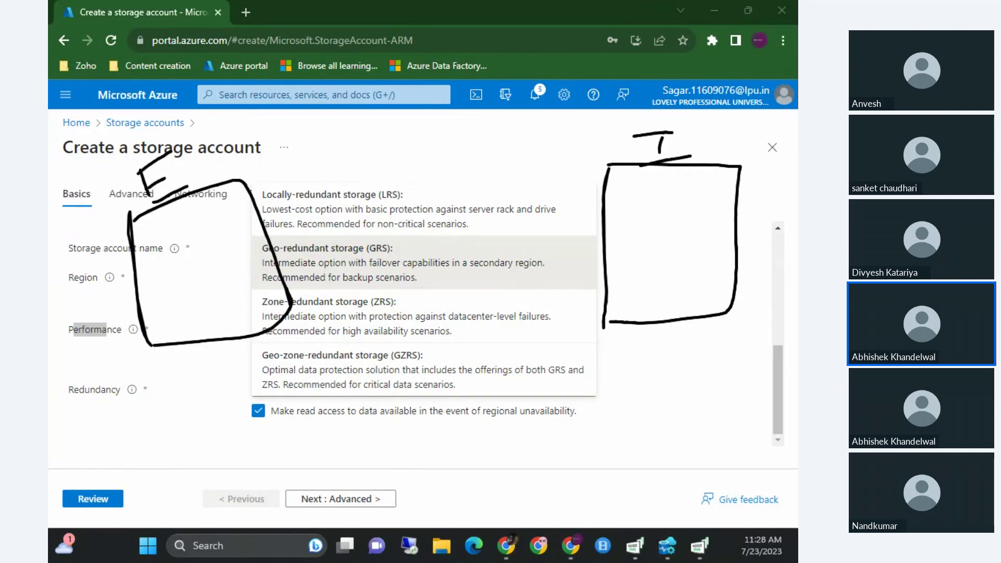
Draw a replication arrow between the regions and select Locally-redundant storage (LRS).
{"action": "mouse_move", "coordinate": [637, 336]}
{"action": "left_mouse_down"}
{"action": "mouse_move", "coordinate": [279, 352]}
{"action": "mouse_move", "coordinate": [298, 375]}
{"action": "mouse_move", "coordinate": [256, 425]}
{"action": "left_mouse_up"}
{"action": "left_click_drag", "start_coordinate": [284, 349], "coordinate": [311, 376]}
{"action": "left_click_drag", "start_coordinate": [272, 348], "coordinate": [347, 351]}
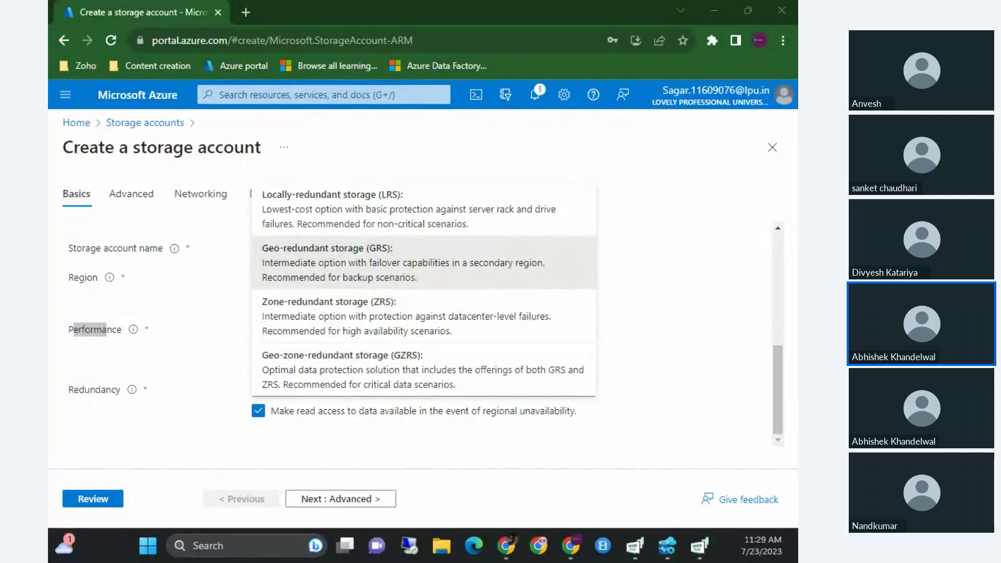
{"action": "left_click", "coordinate": [431, 224]}
{"action": "left_click", "coordinate": [339, 405]}
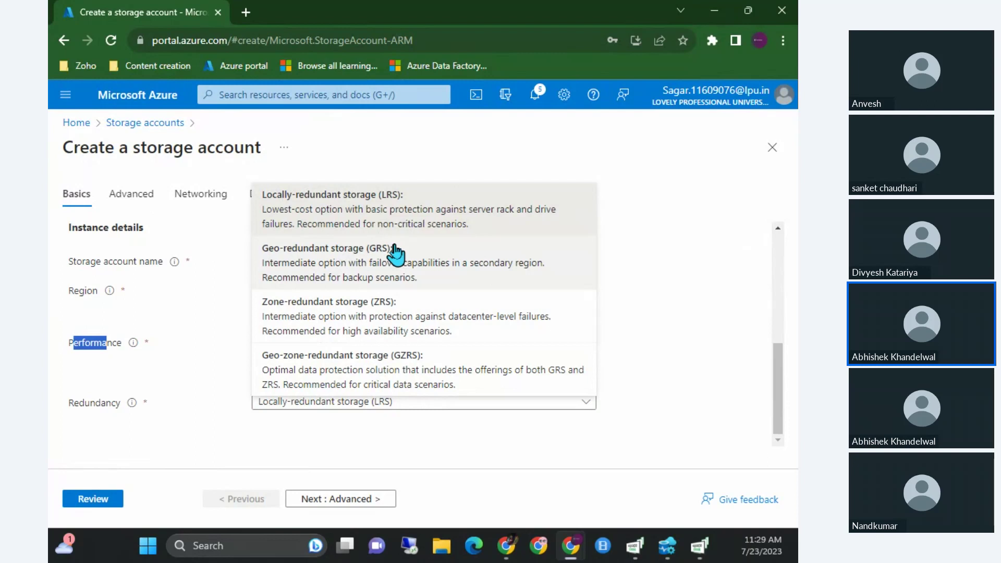
Keep LRS redundancy and advance through Advanced and Networking to the Data protection tab.
{"action": "left_click", "coordinate": [385, 228]}
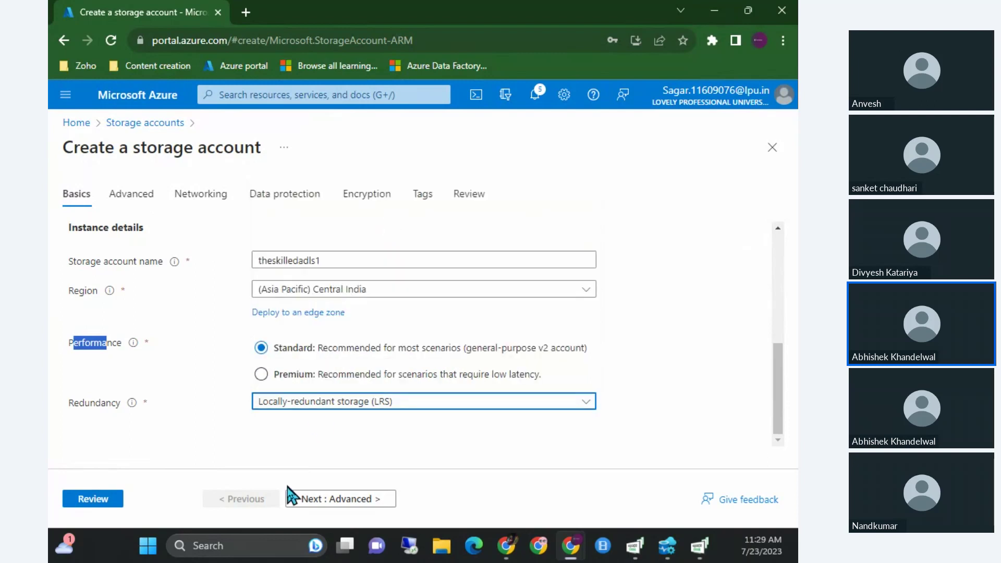
{"action": "left_click", "coordinate": [316, 502]}
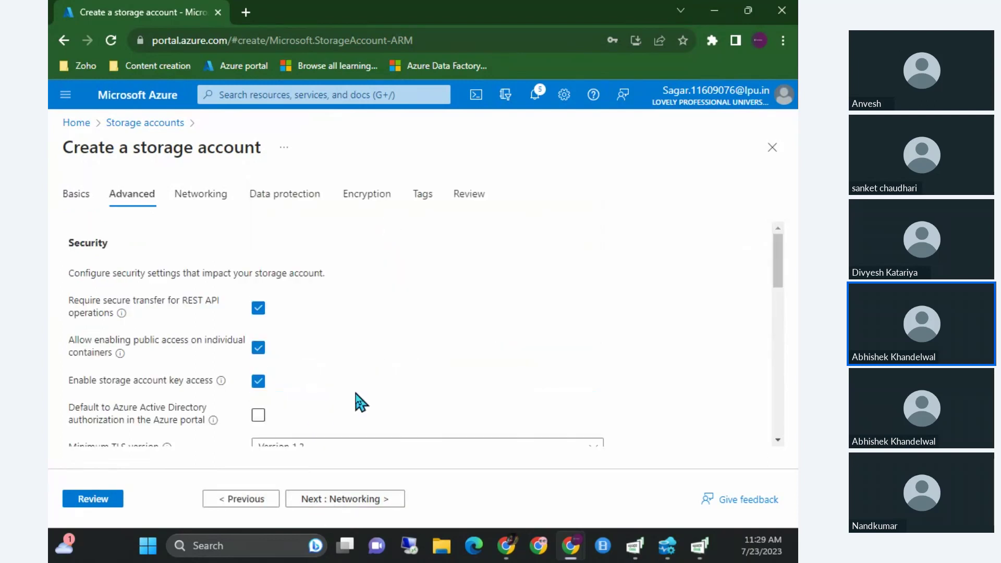
{"action": "scroll", "coordinate": [360, 403], "scroll_direction": "down", "scroll_amount": 8}
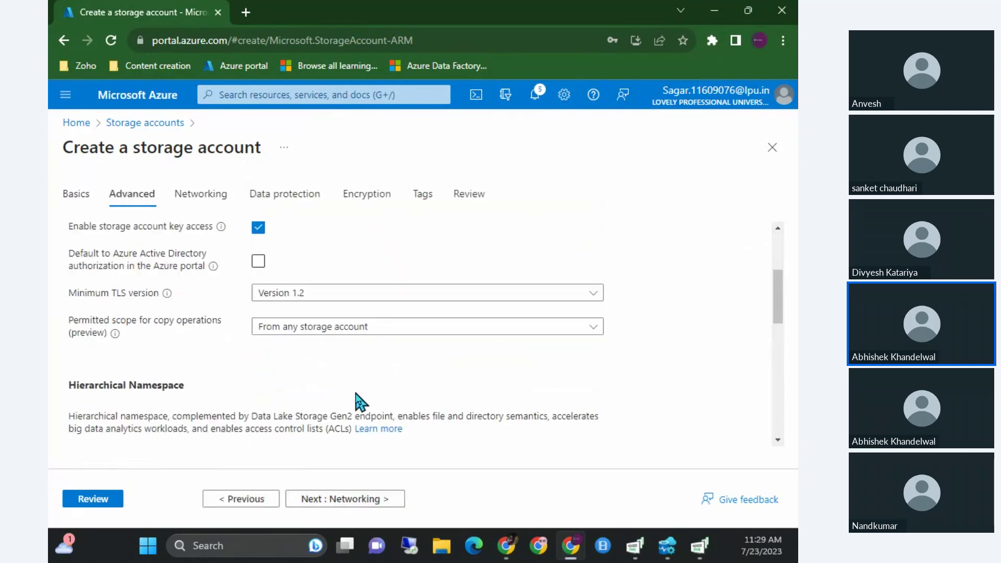
{"action": "left_click", "coordinate": [324, 500]}
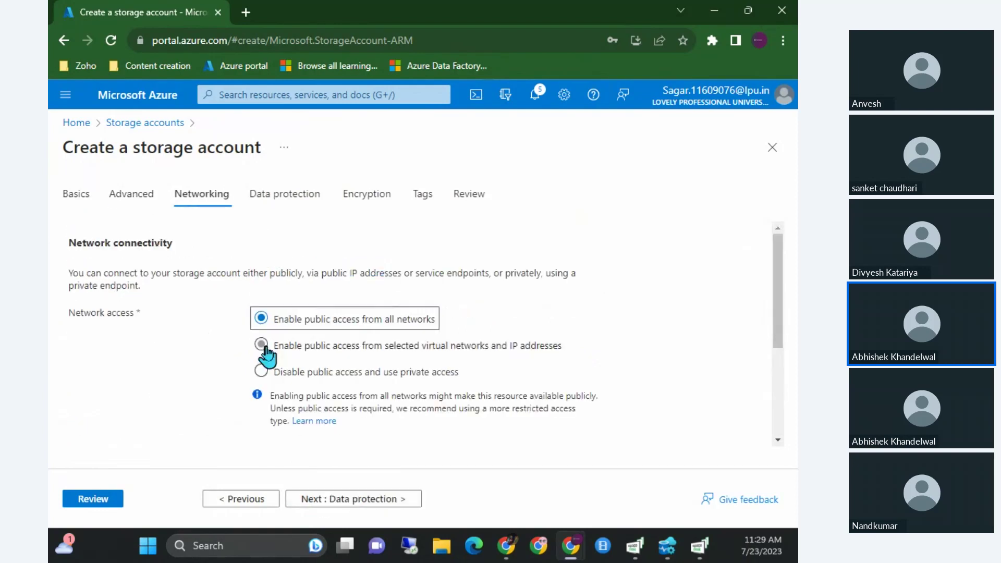
{"action": "scroll", "coordinate": [261, 353], "scroll_direction": "down", "scroll_amount": 5}
{"action": "left_click", "coordinate": [317, 502]}
Highlight the soft-delete description on the Data protection tab.
{"action": "scroll", "coordinate": [328, 417], "scroll_direction": "down", "scroll_amount": 3}
{"action": "scroll", "coordinate": [330, 258], "scroll_direction": "up", "scroll_amount": 1}
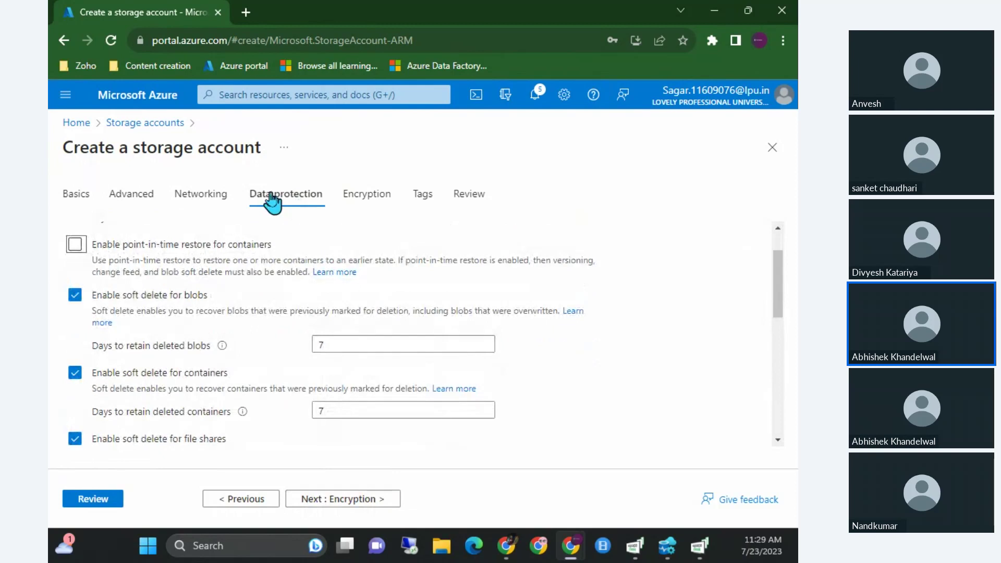
{"action": "left_click_drag", "start_coordinate": [102, 295], "coordinate": [180, 305]}
{"action": "left_click", "coordinate": [179, 305]}
{"action": "left_click_drag", "start_coordinate": [119, 311], "coordinate": [302, 329]}
{"action": "left_click", "coordinate": [105, 293]}
{"action": "left_click_drag", "start_coordinate": [122, 311], "coordinate": [409, 315]}
{"action": "left_click", "coordinate": [276, 313]}
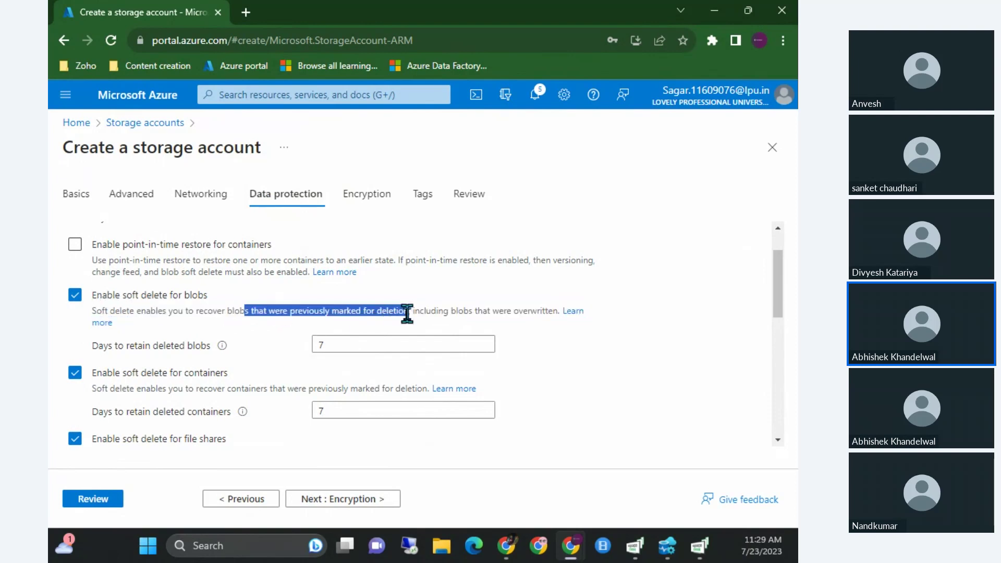
{"action": "left_click", "coordinate": [407, 312]}
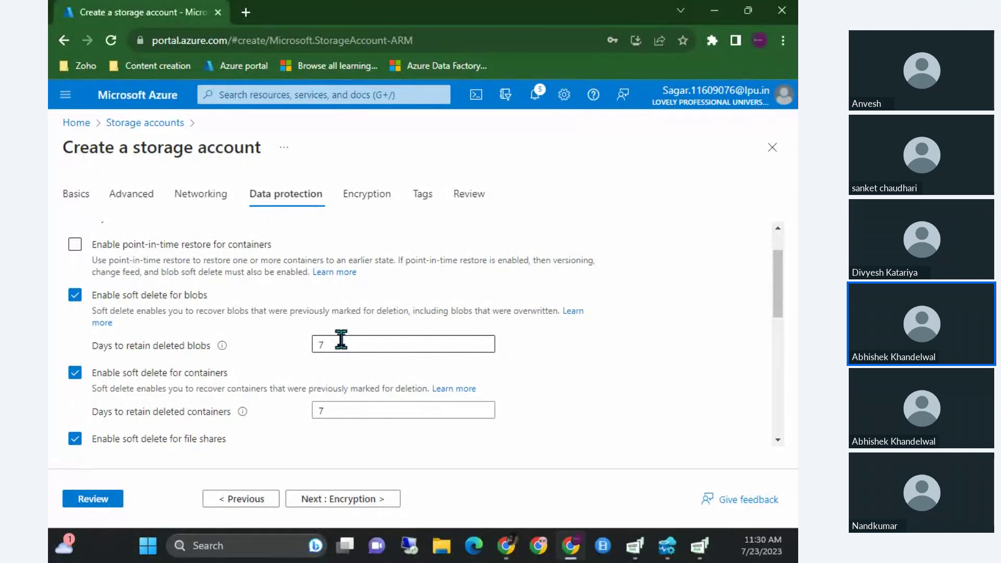
Turn off soft delete for blobs, containers and file shares, then proceed to Review.
{"action": "left_click", "coordinate": [75, 296]}
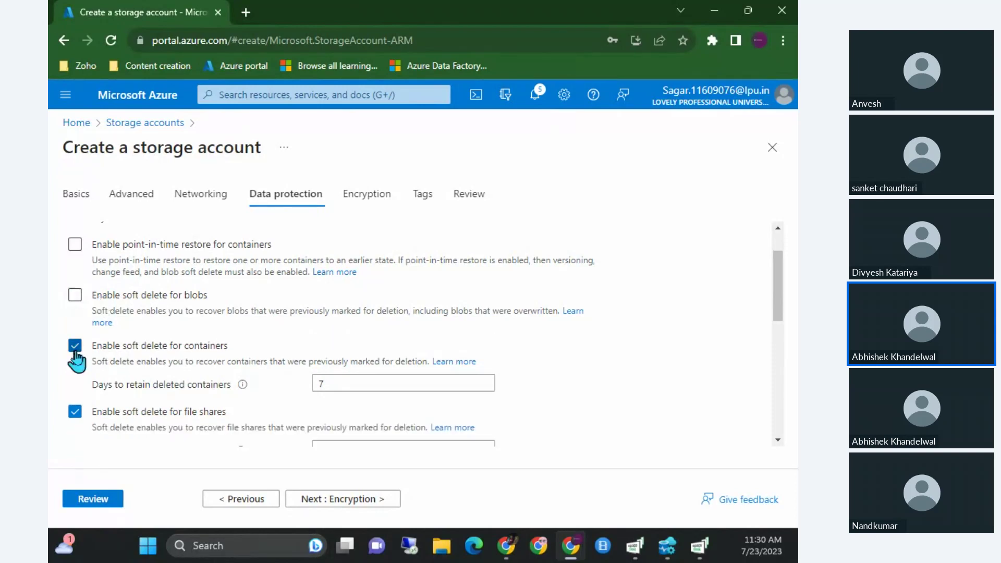
{"action": "left_click", "coordinate": [74, 346]}
{"action": "left_click", "coordinate": [76, 386]}
{"action": "scroll", "coordinate": [71, 396], "scroll_direction": "down", "scroll_amount": 10}
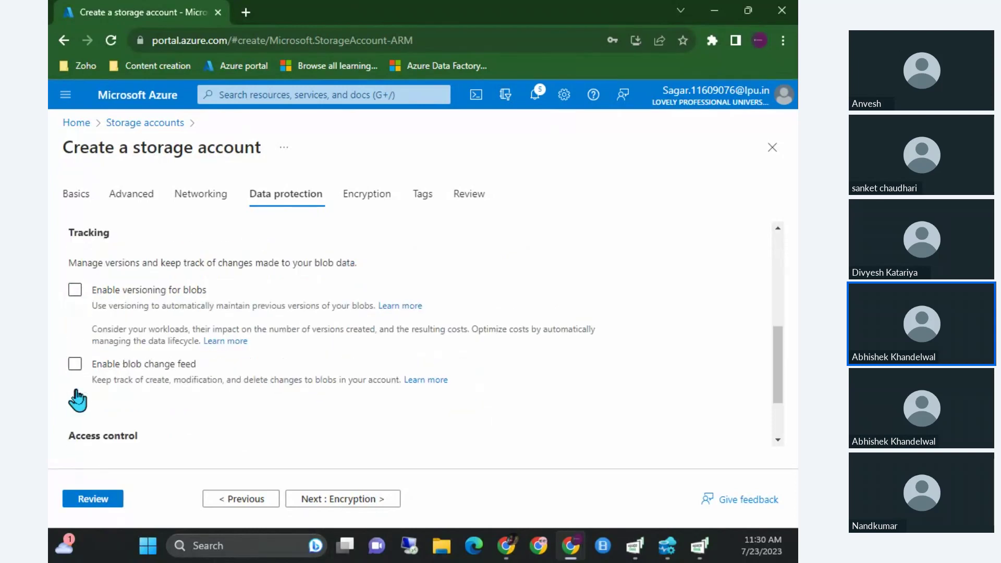
{"action": "left_click", "coordinate": [312, 500]}
{"action": "left_click", "coordinate": [345, 501]}
{"action": "left_click", "coordinate": [345, 501]}
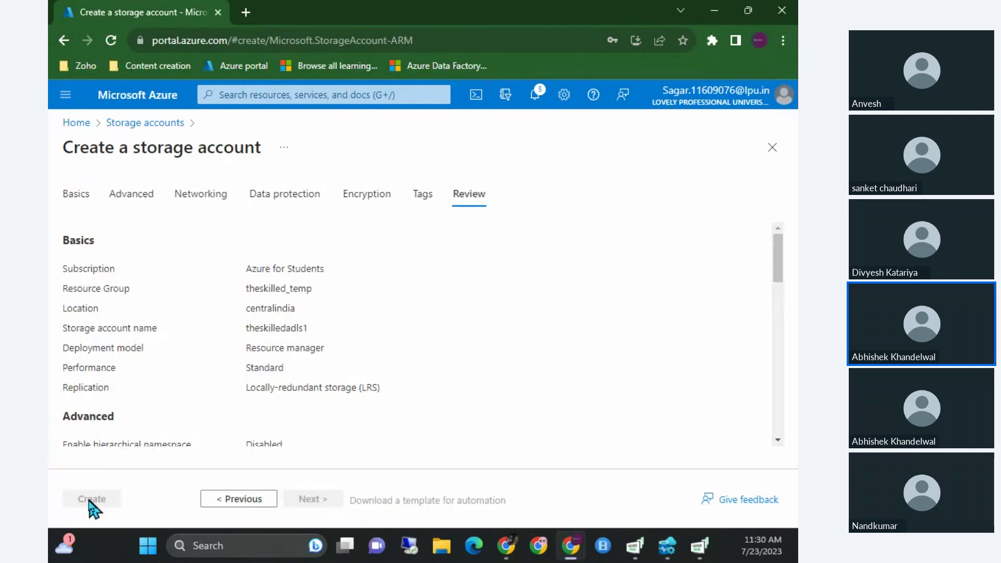
Submit the theskilledadls1 deployment from the Review tab and return to the slideshow.
{"action": "scroll", "coordinate": [212, 441], "scroll_direction": "down", "scroll_amount": 4}
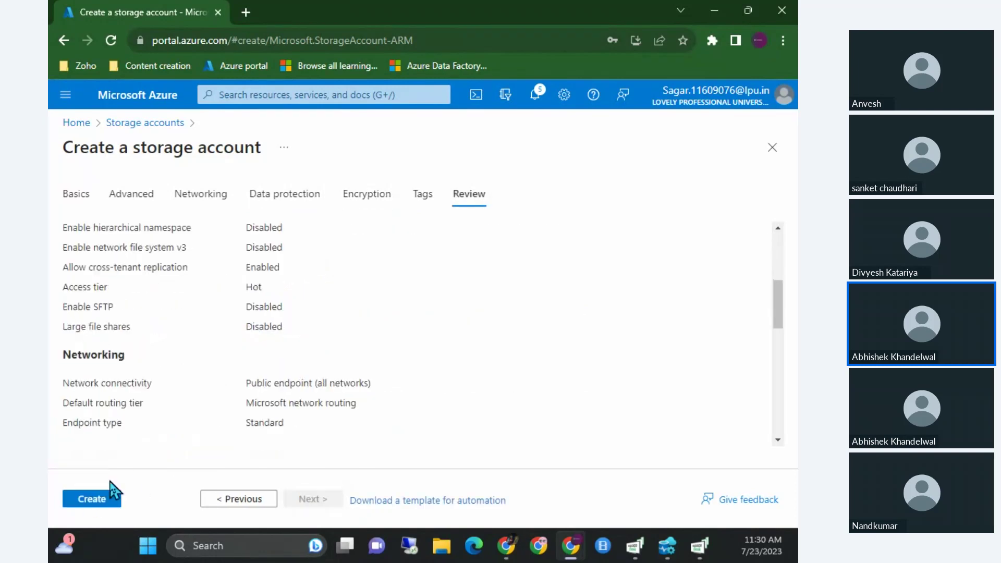
{"action": "left_click", "coordinate": [99, 498]}
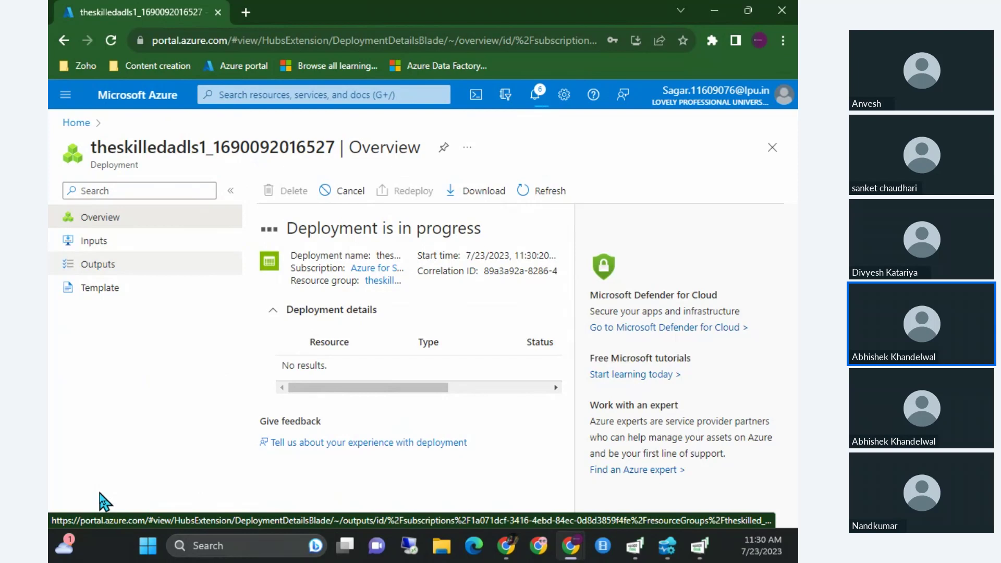
{"action": "key", "text": "alt+Tab"}
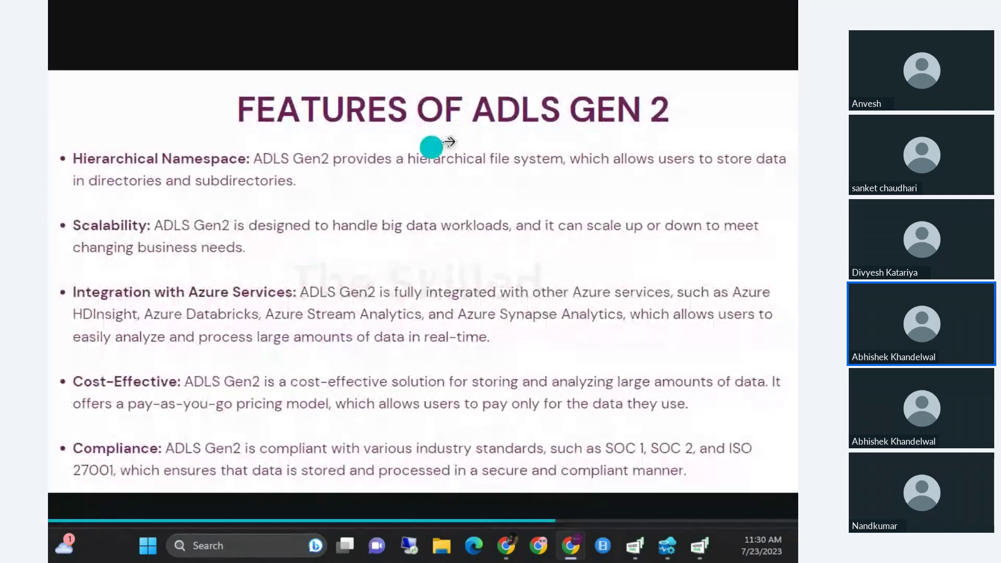